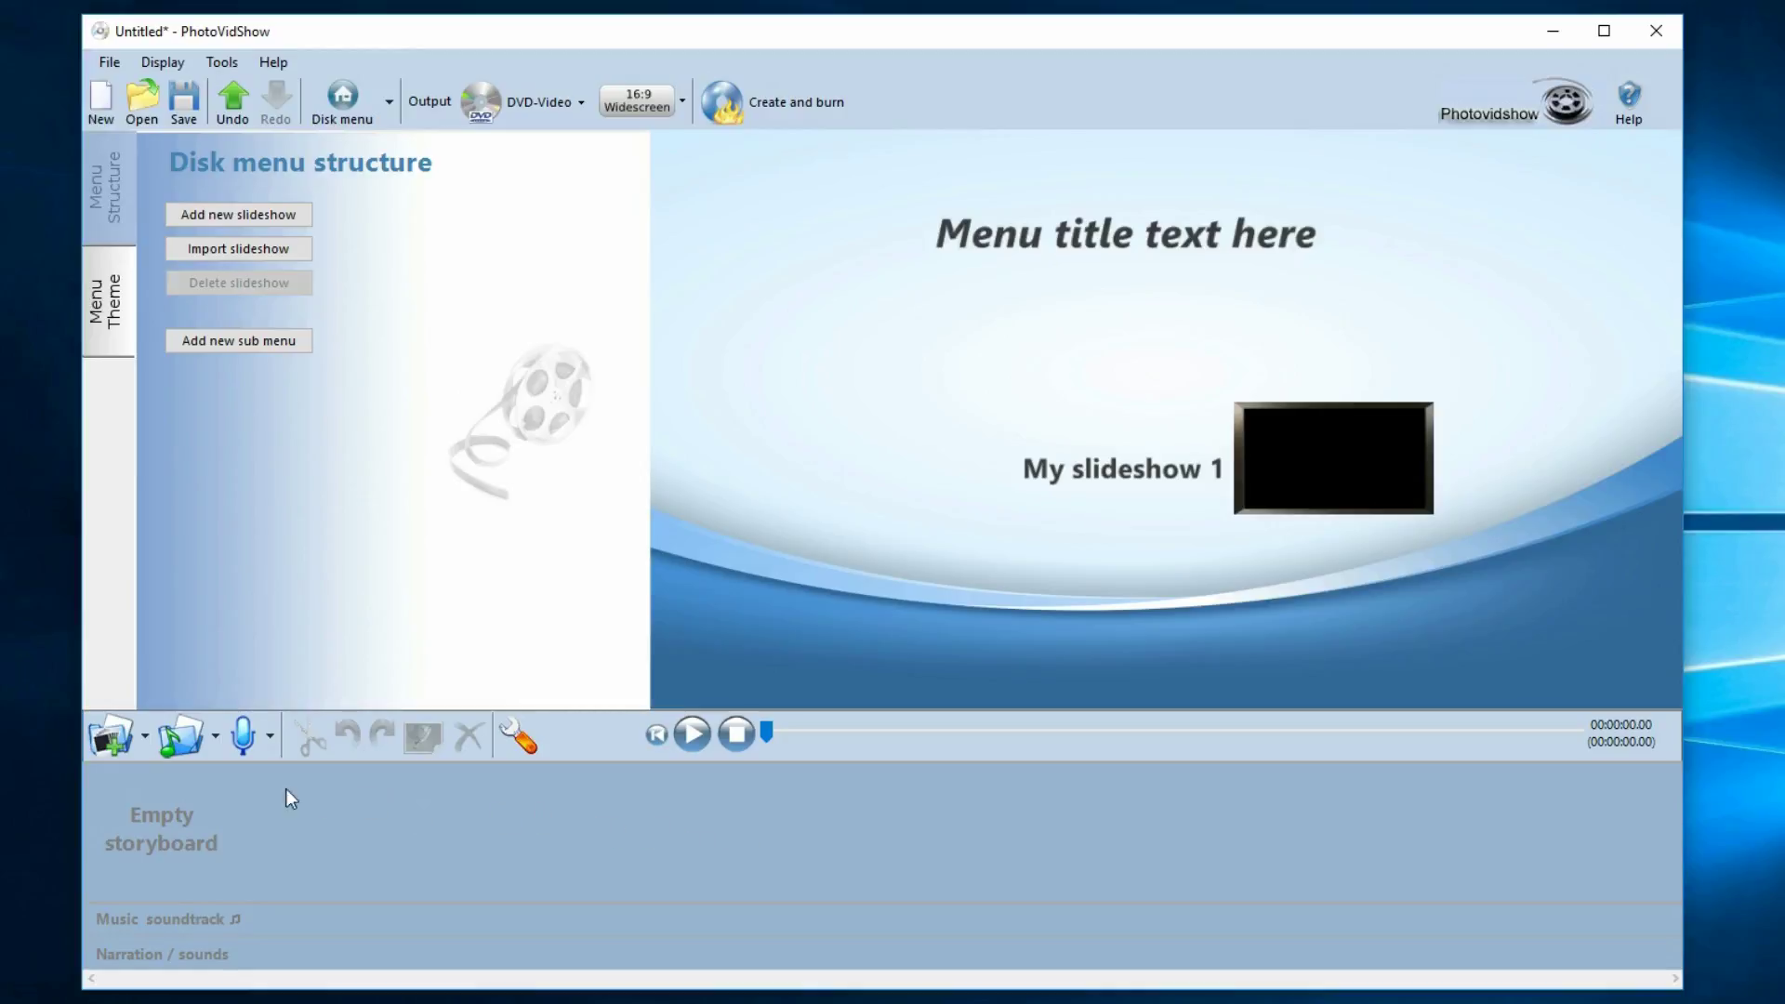
Start adding images and video to the slideshow and browse to the "My holiday photos" folder
left_click(112, 738)
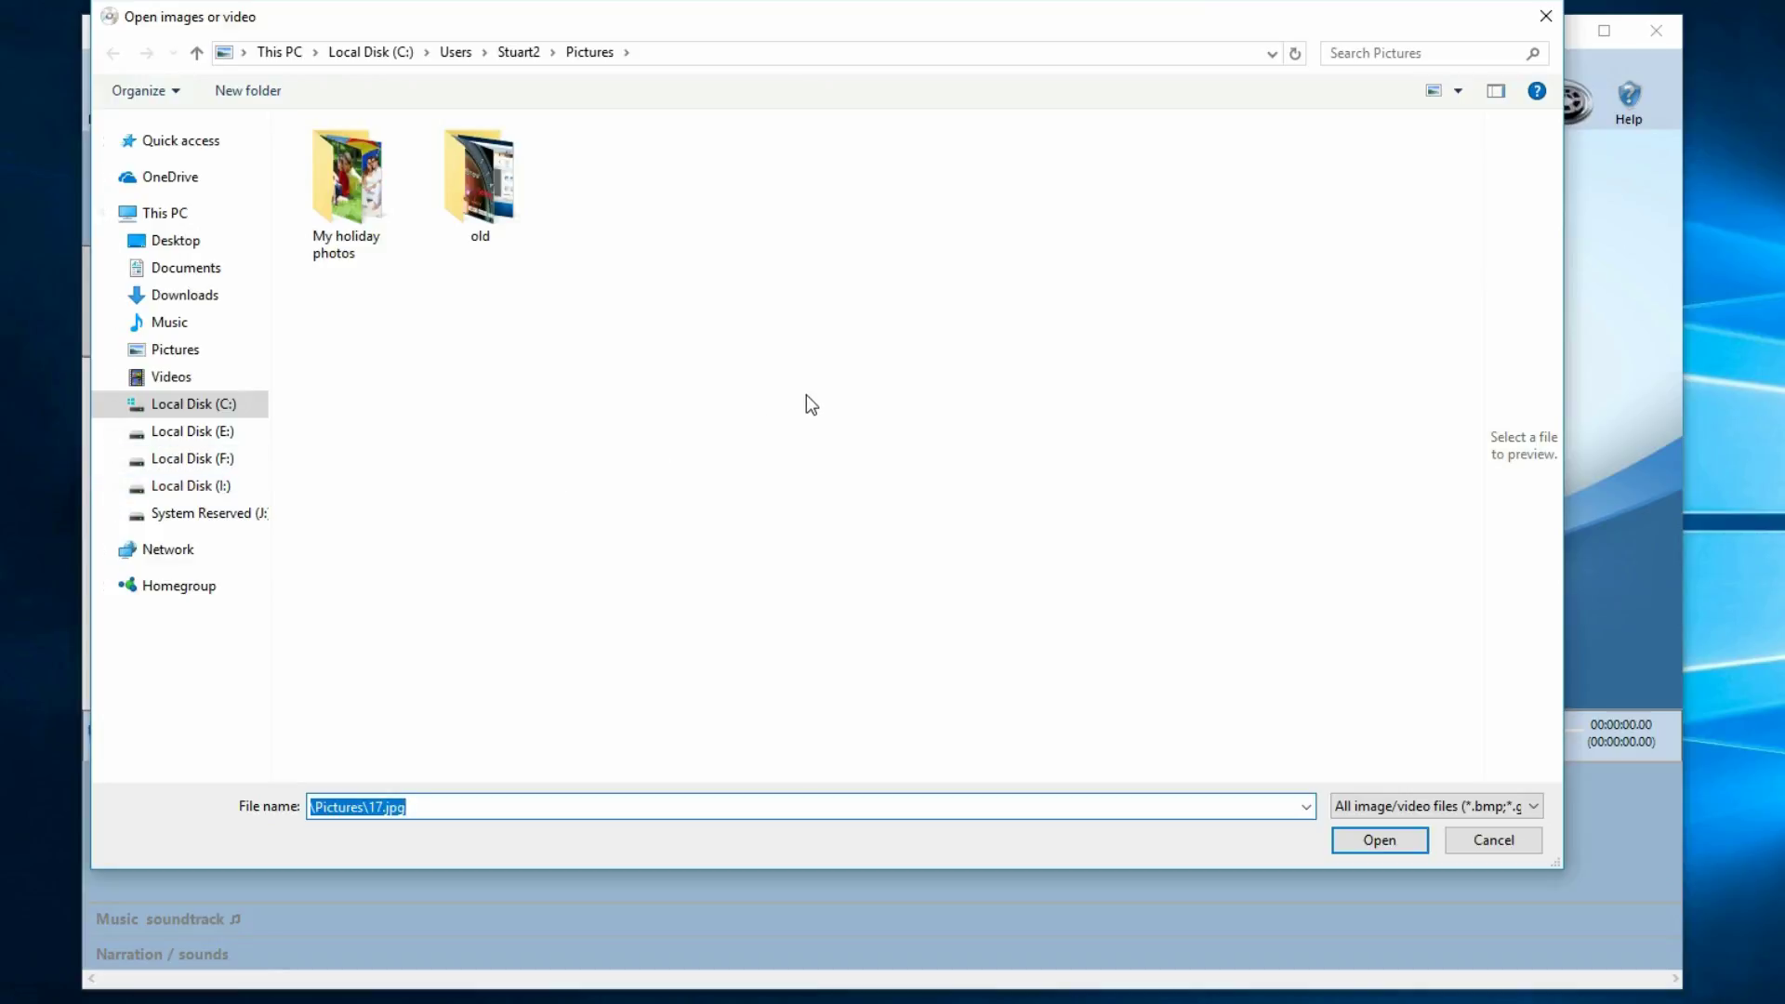
left_click_drag(591, 21, 686, 77)
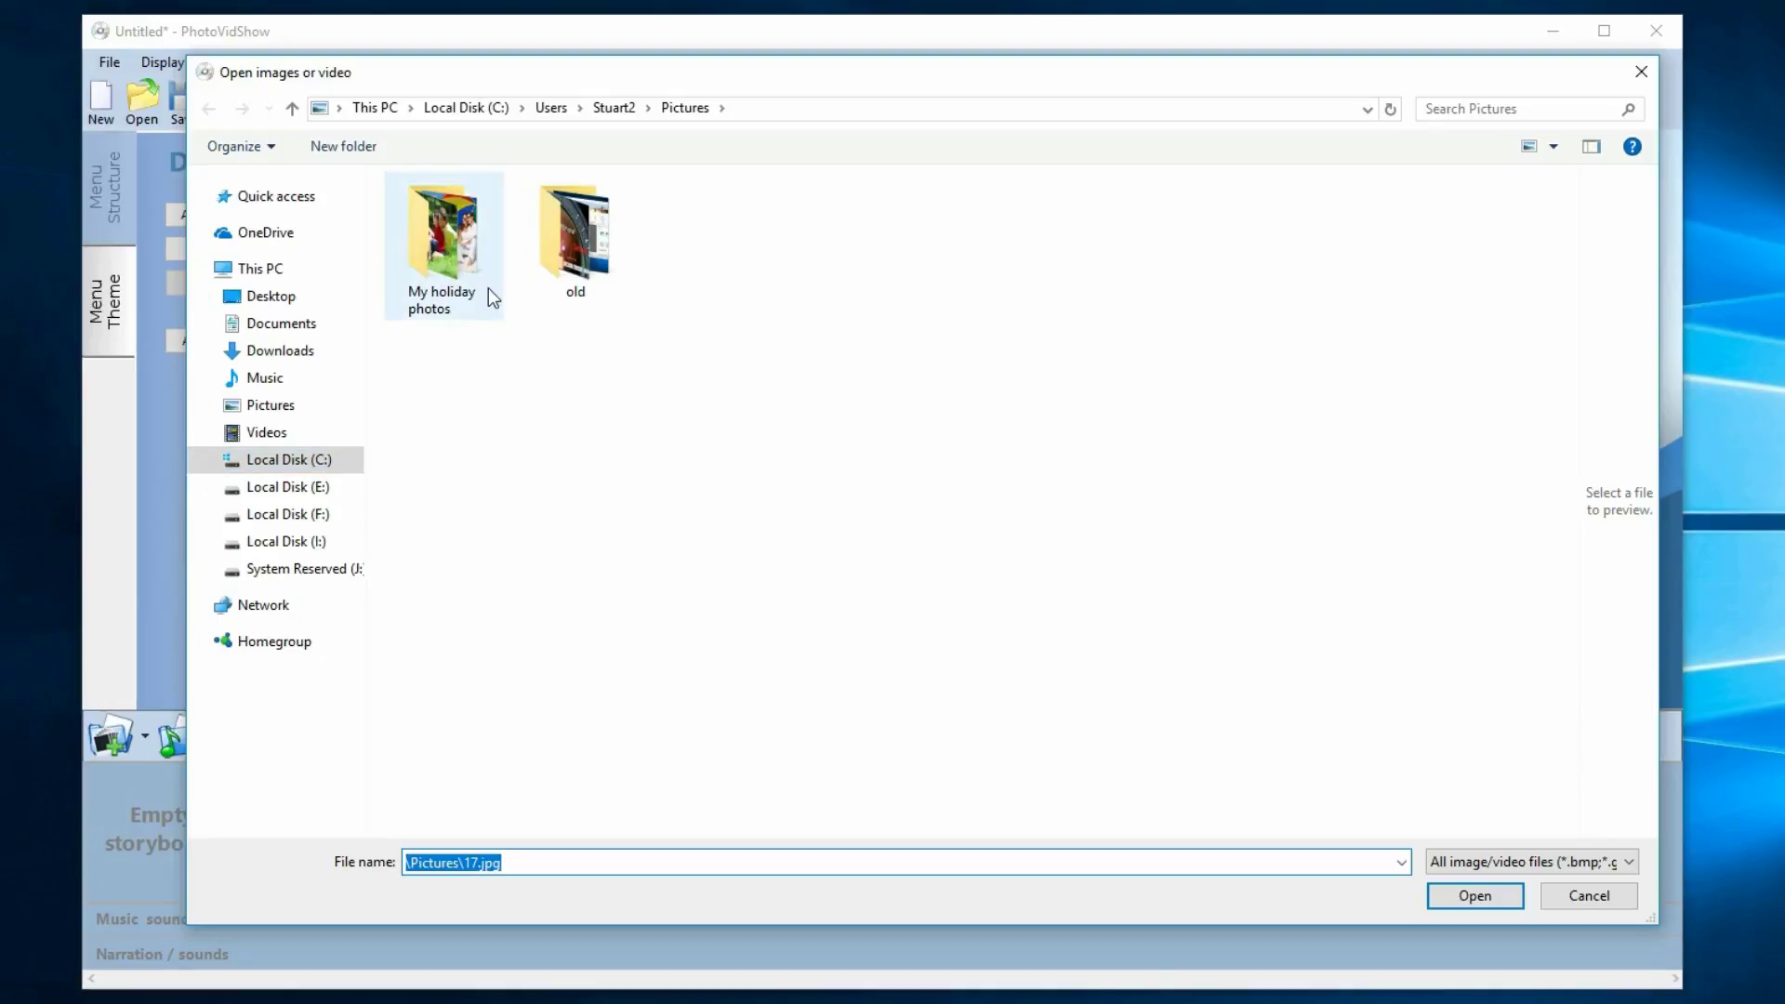
double_click(454, 231)
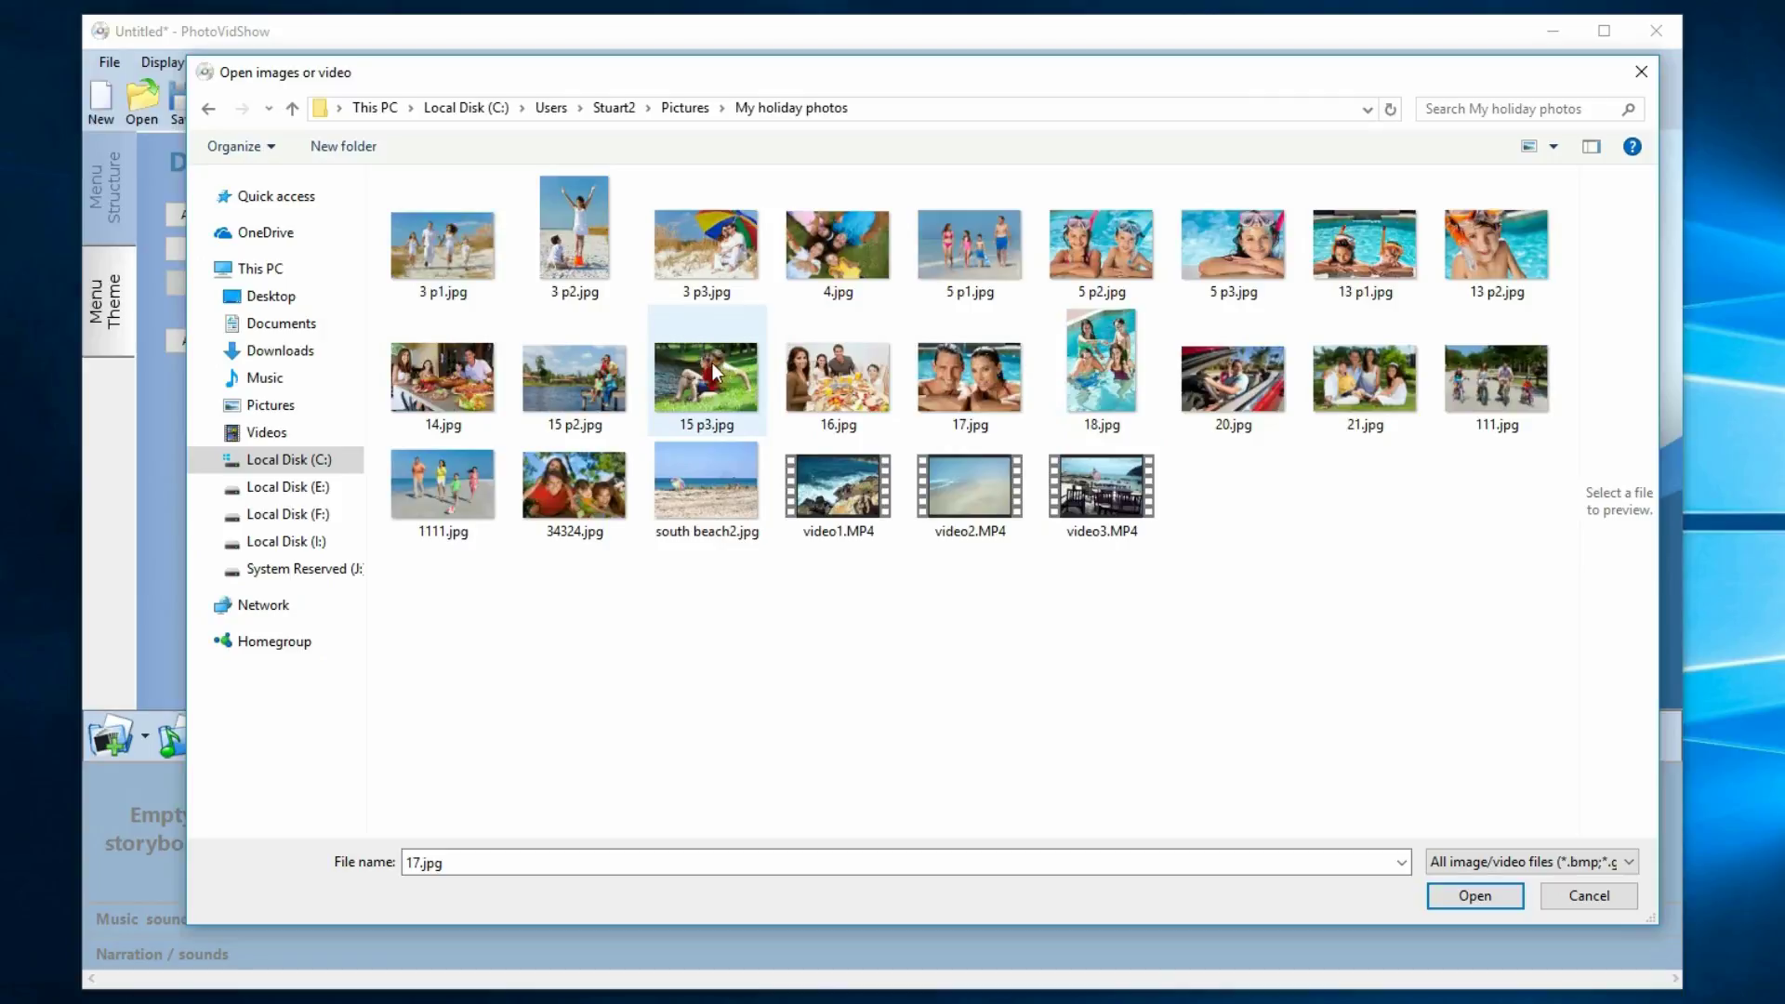
Select 3 p1, 3 p3, 4, 5 p1, 5 p2, 18.jpg and the three MP4 videos individually, and clear the selection
left_click(445, 250)
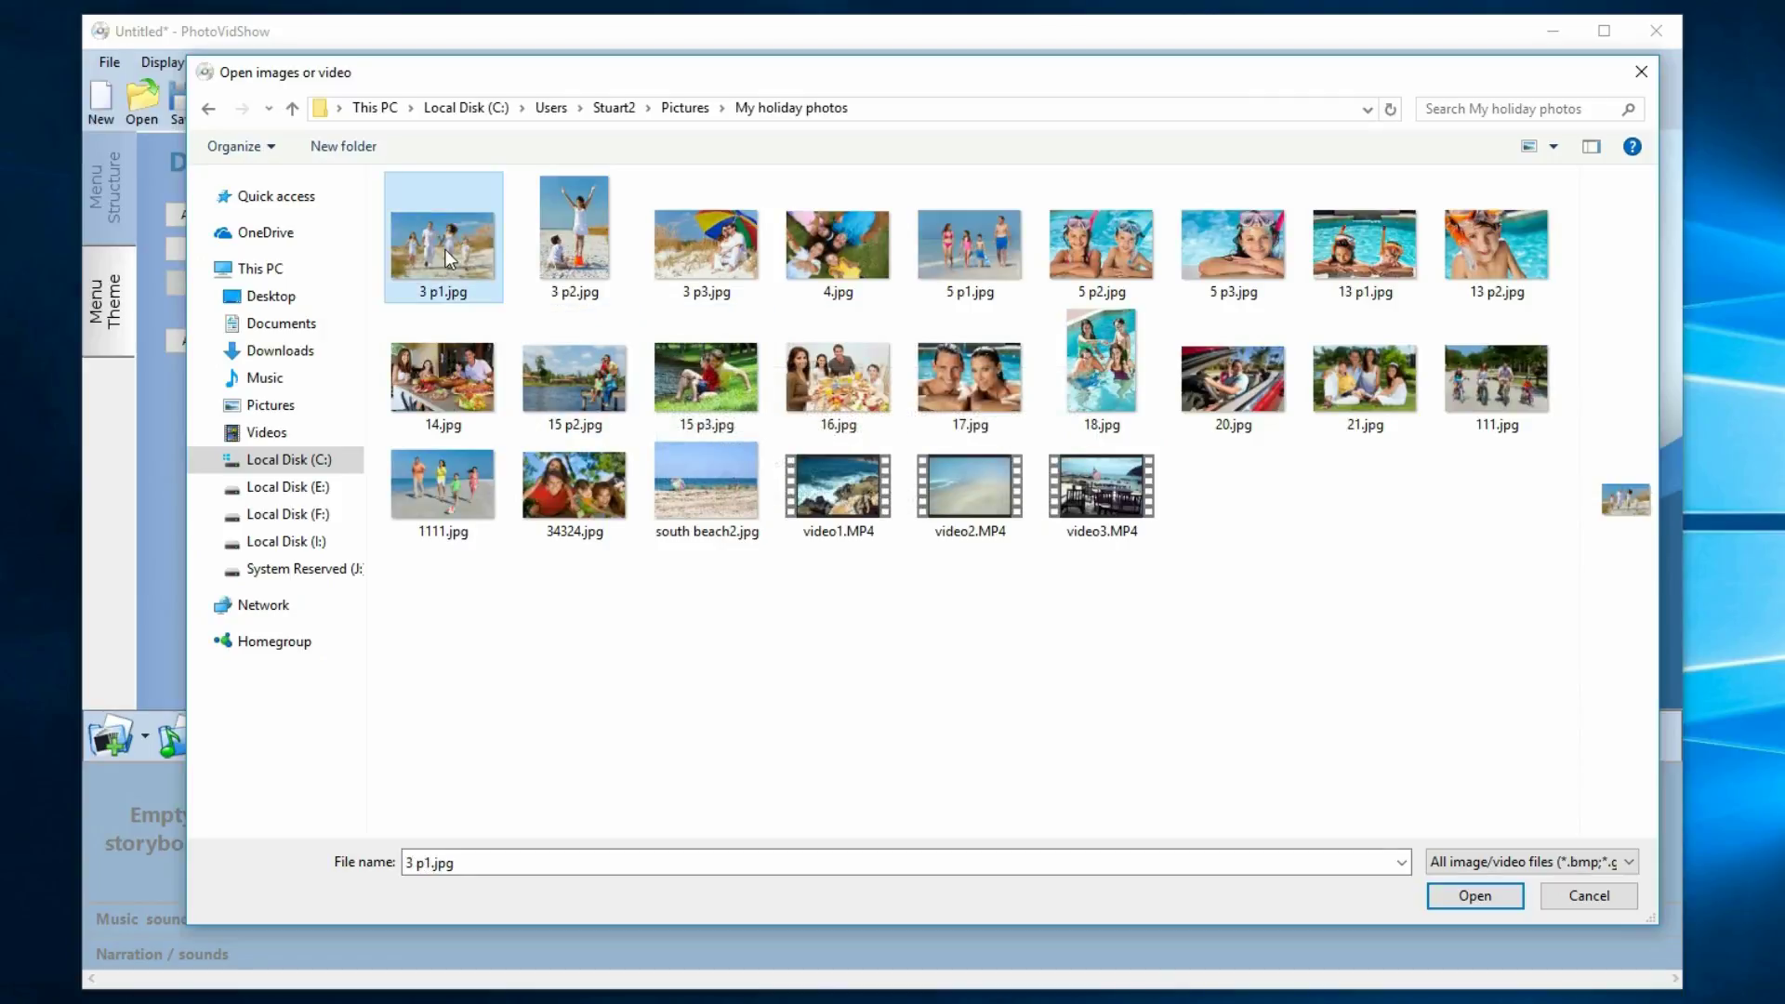
left_click(723, 259, "ctrl")
left_click(835, 249, "ctrl")
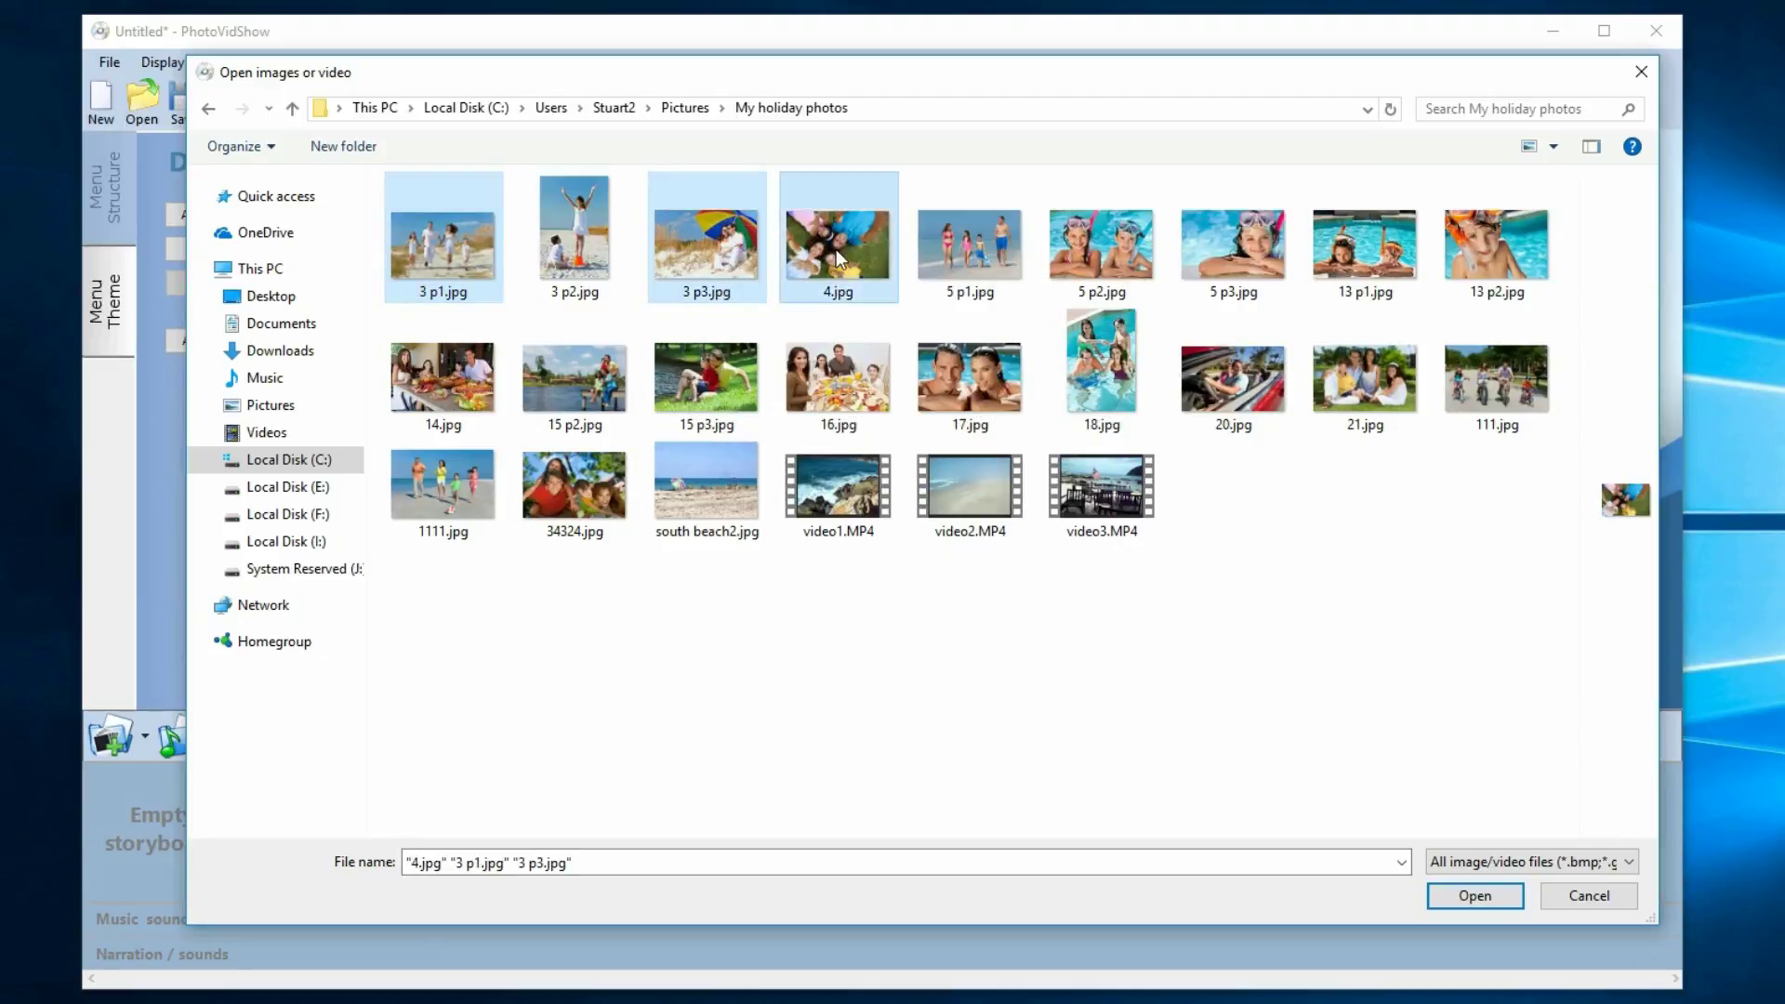
left_click(963, 244, "ctrl")
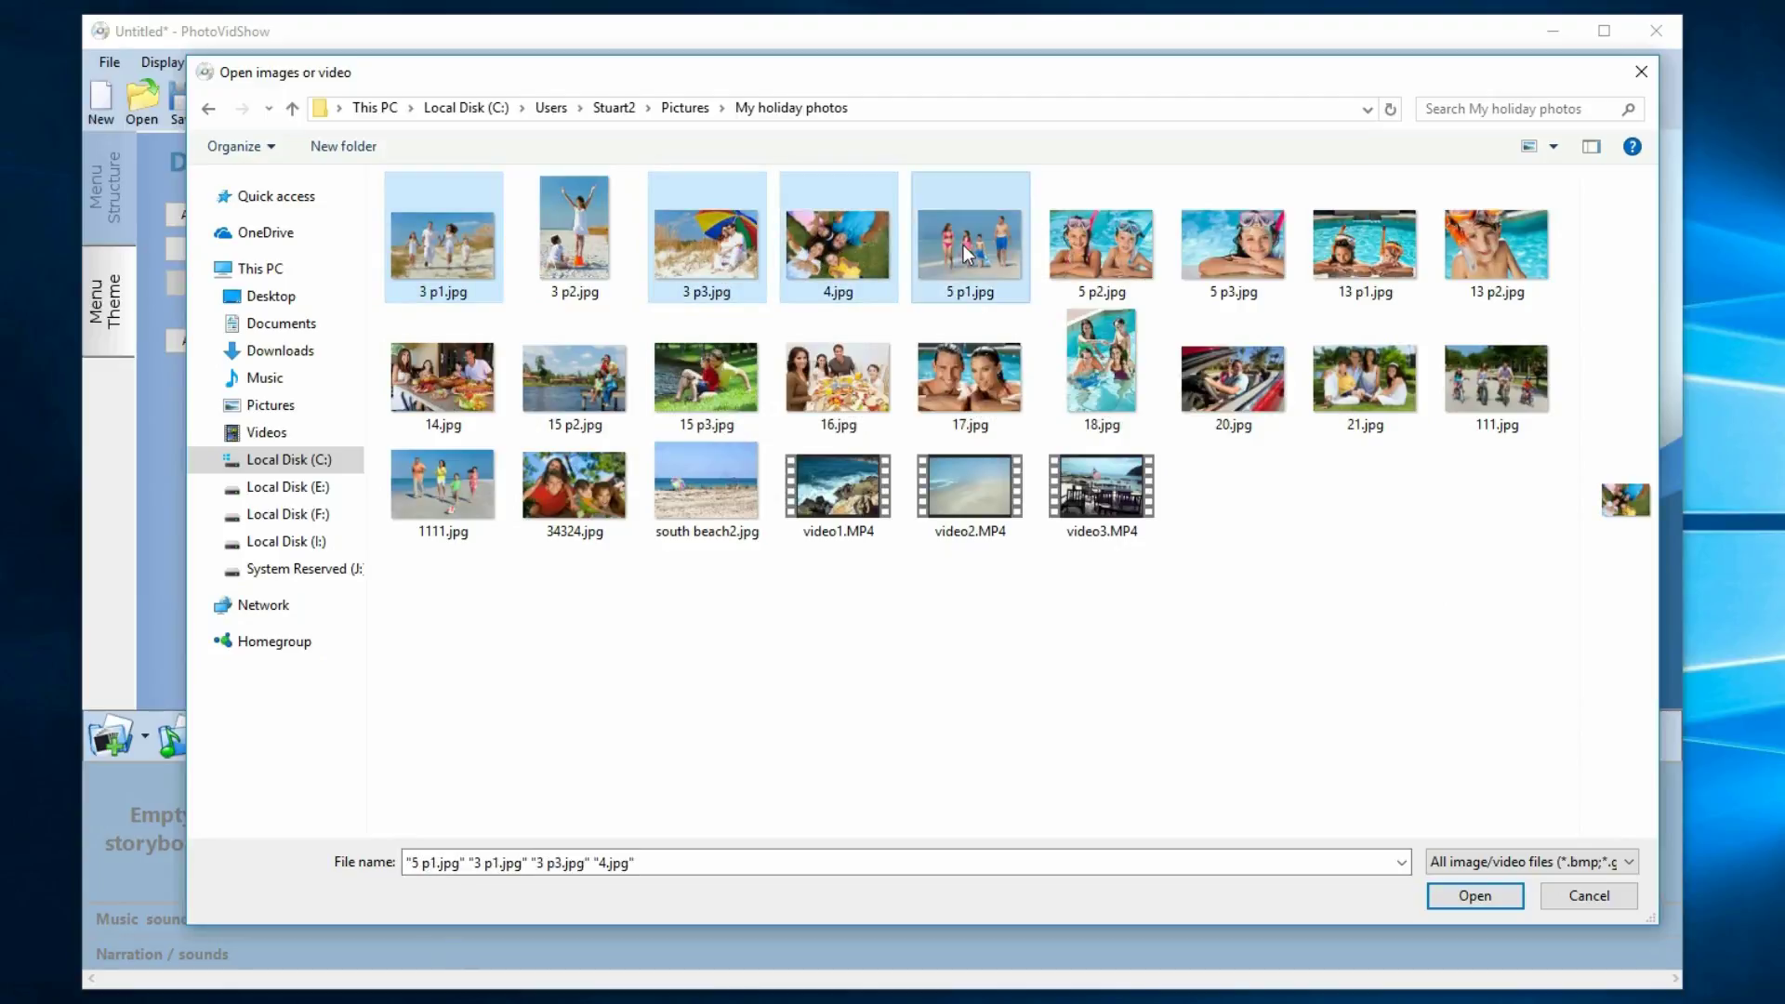
left_click(1106, 251, "ctrl")
left_click(1132, 370, "ctrl")
left_click(1113, 500, "ctrl")
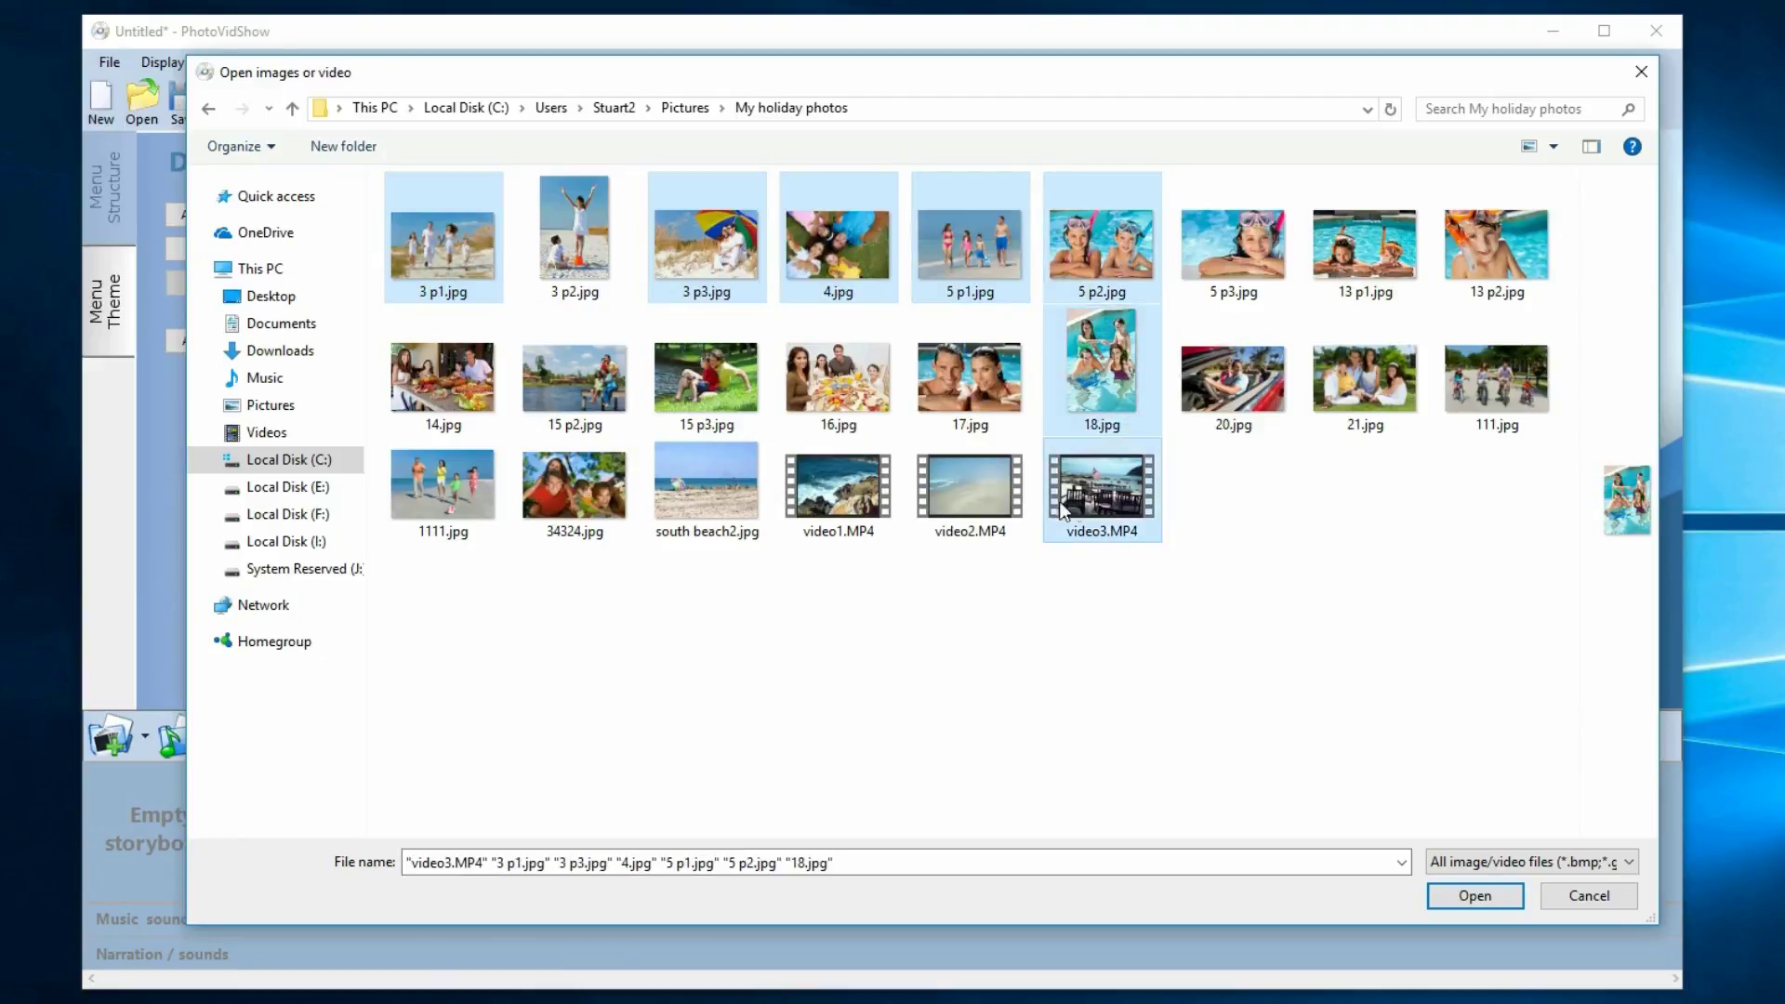
left_click(990, 491, "ctrl")
left_click(841, 486, "ctrl")
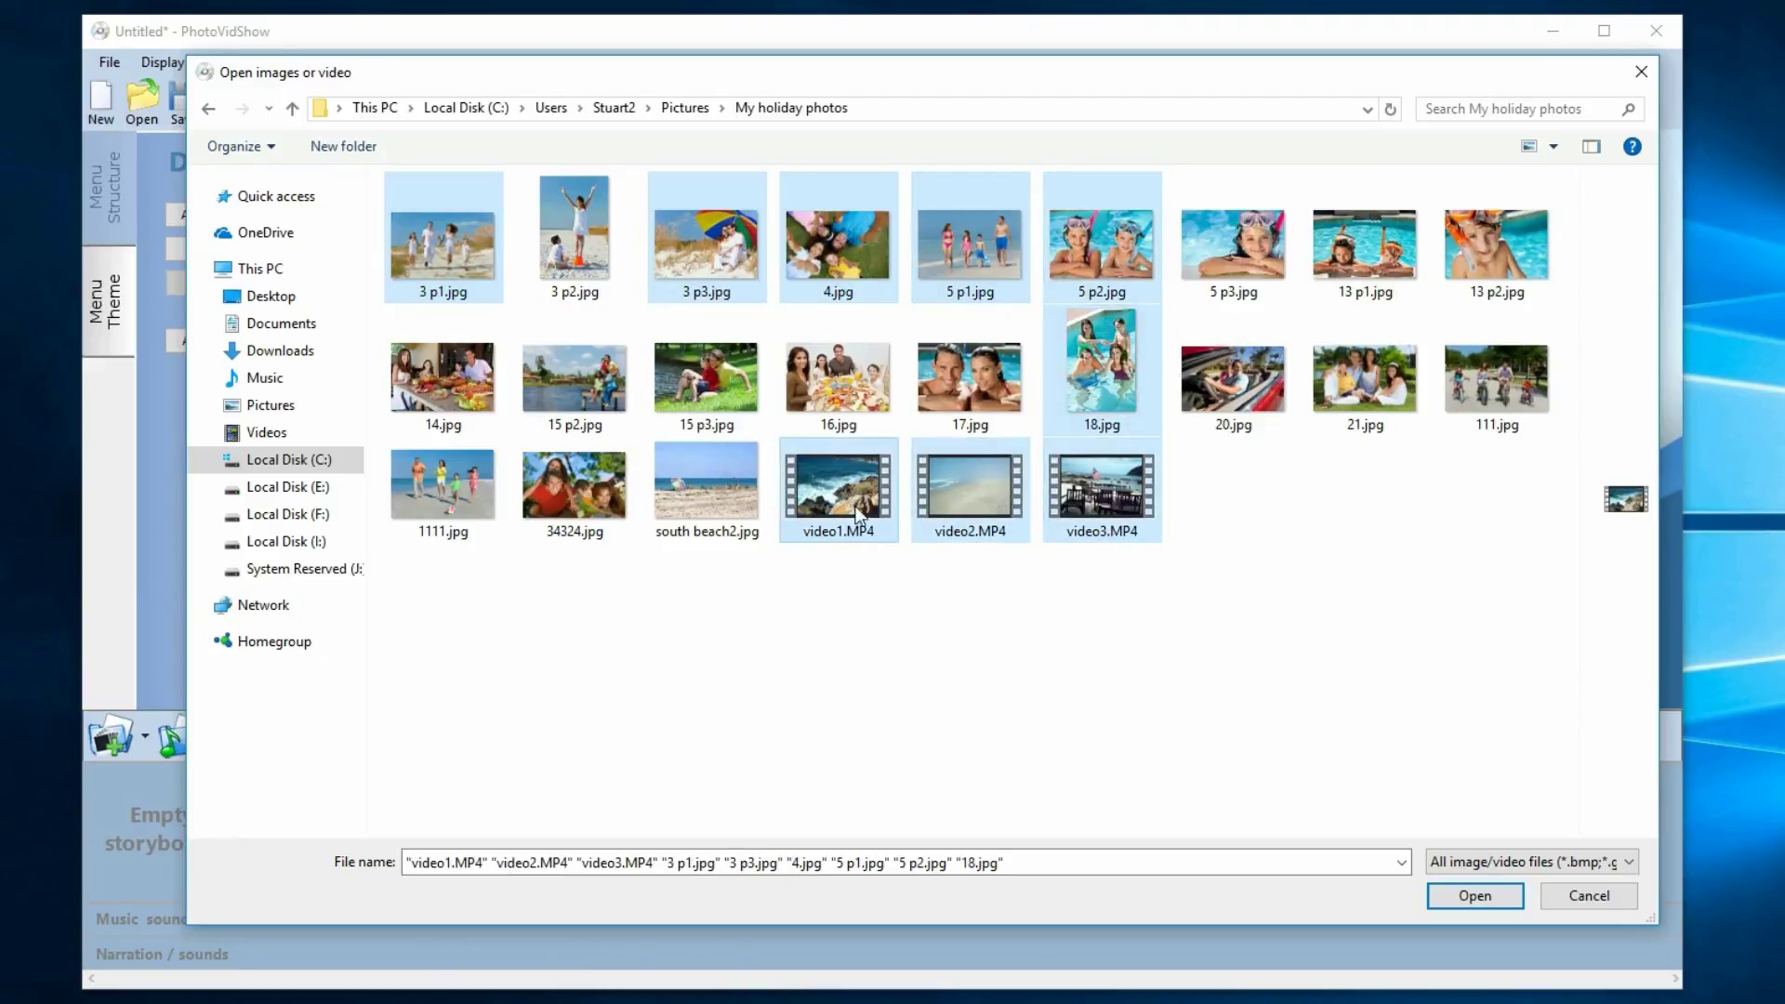
left_click(1224, 604)
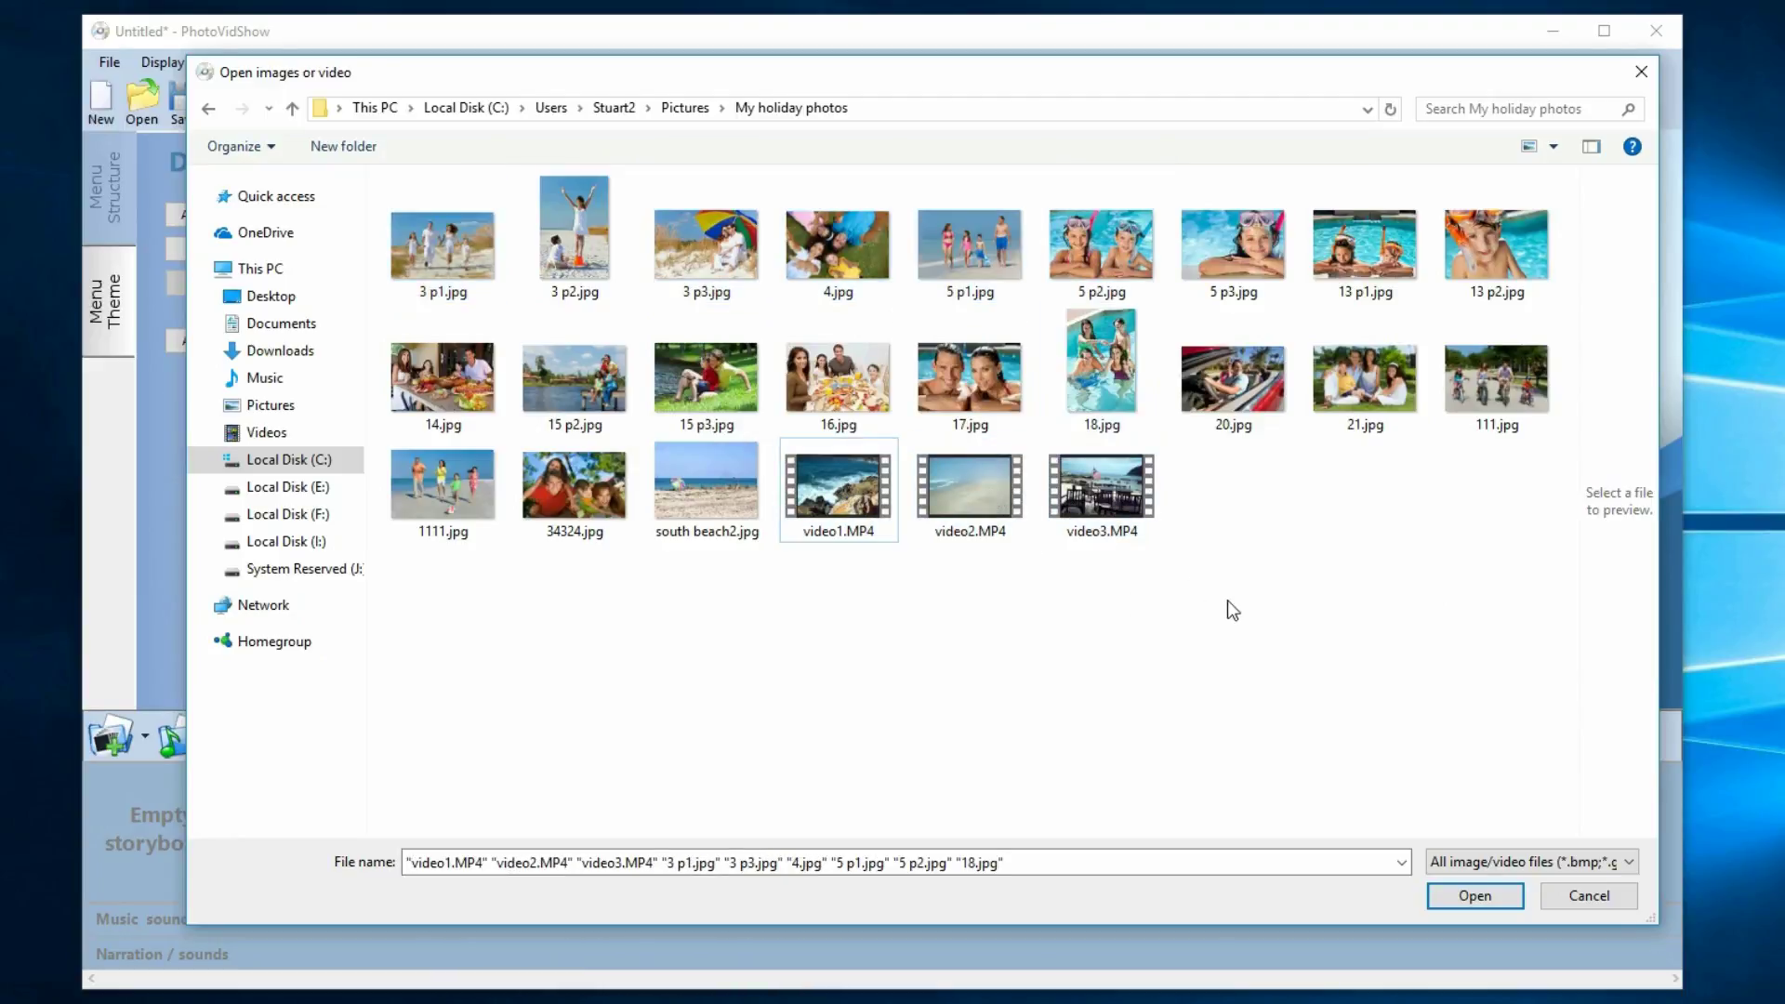
Select the whole range of files from 3 p1.jpg through video3.MP4 and clear the selection
left_click(422, 248)
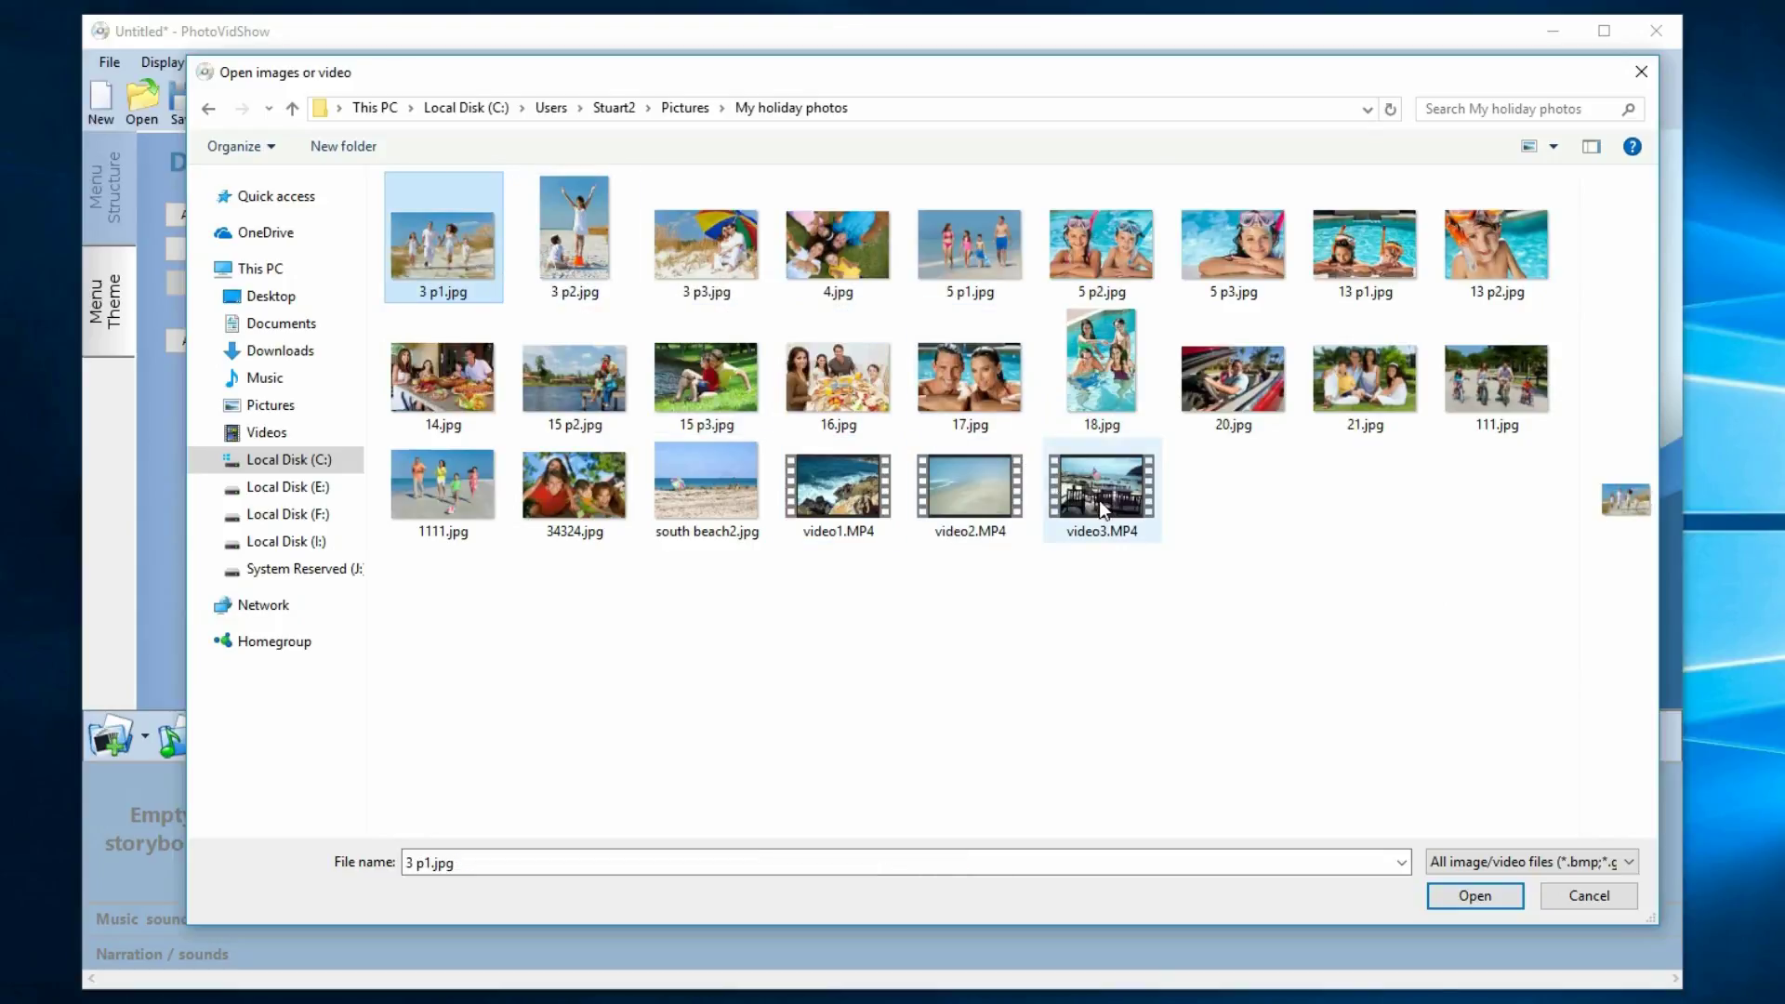
mouse_move(1099, 500)
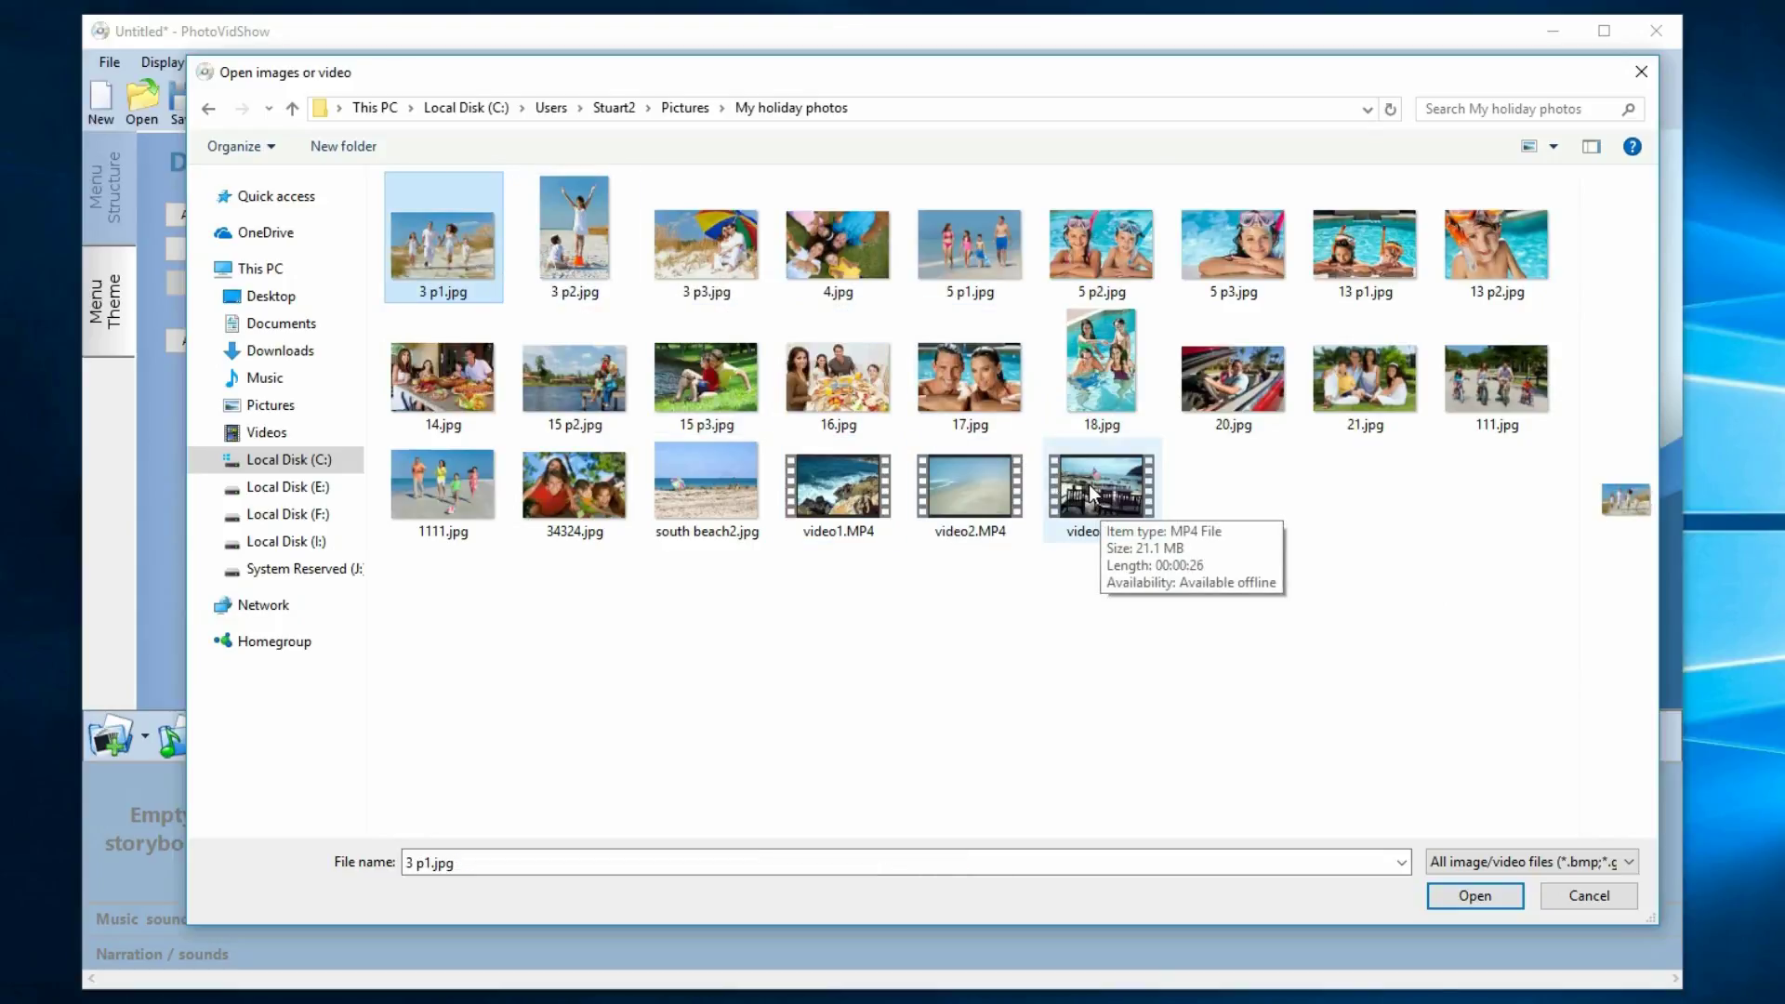
left_click(1095, 487, "shift")
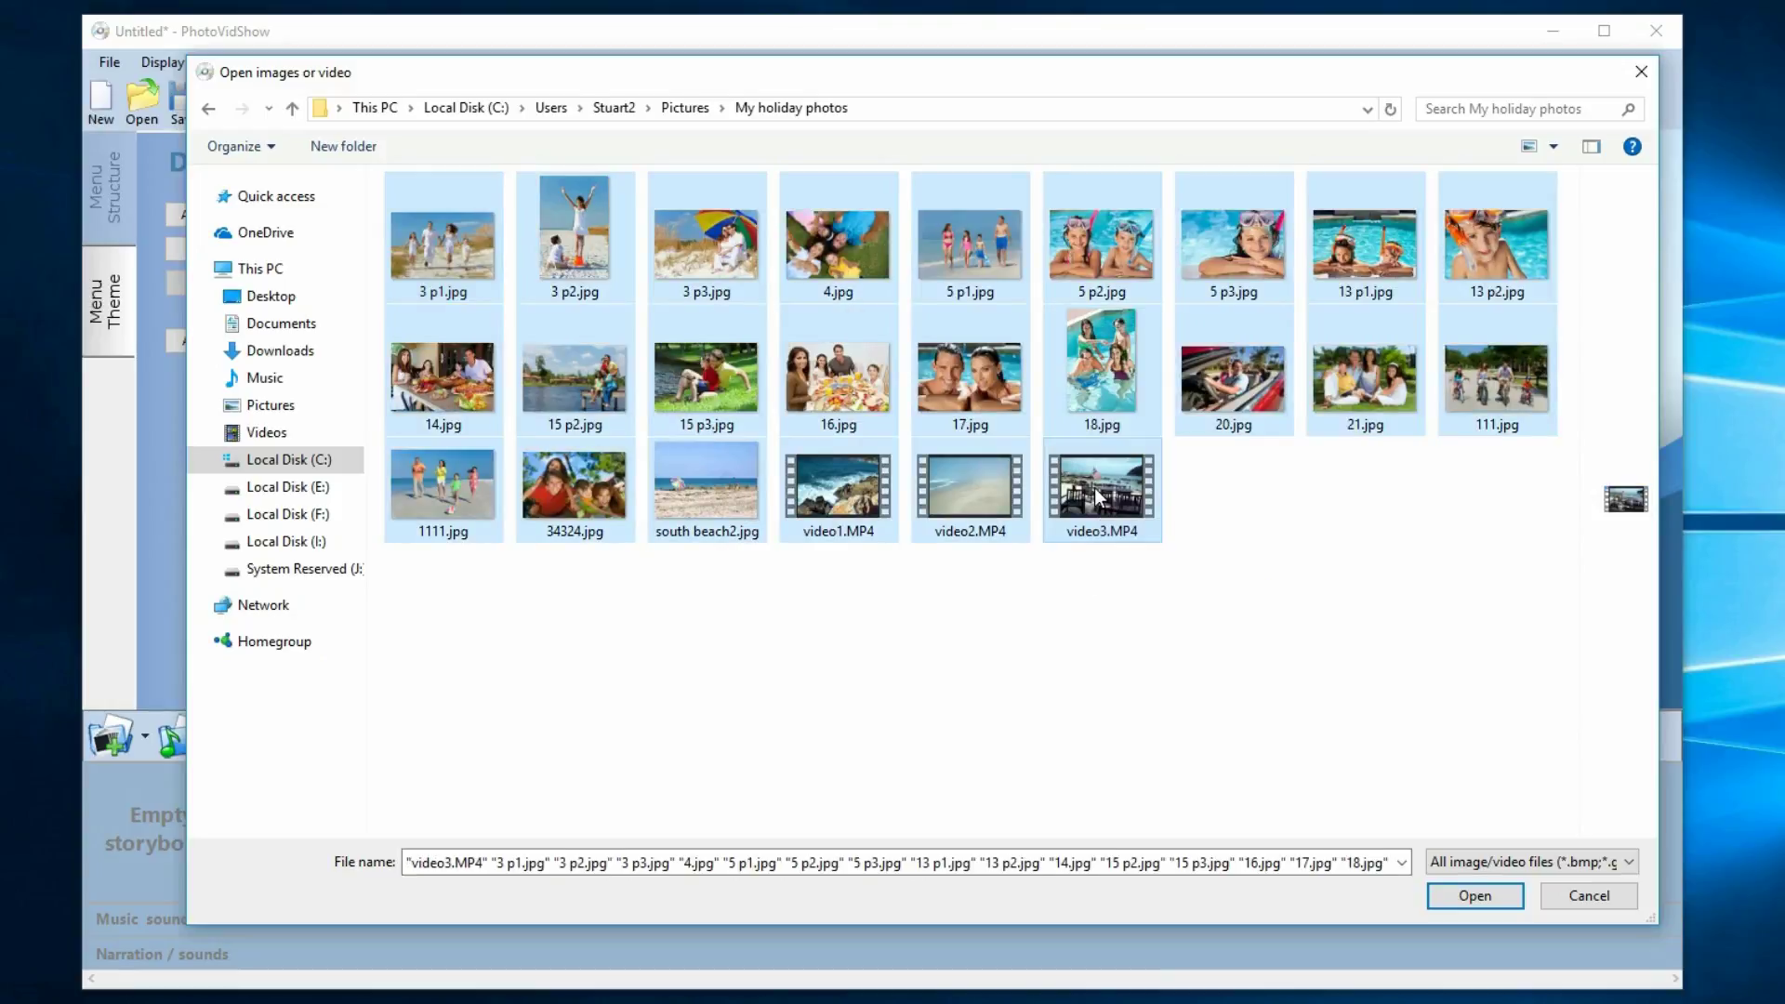
left_click(1355, 580)
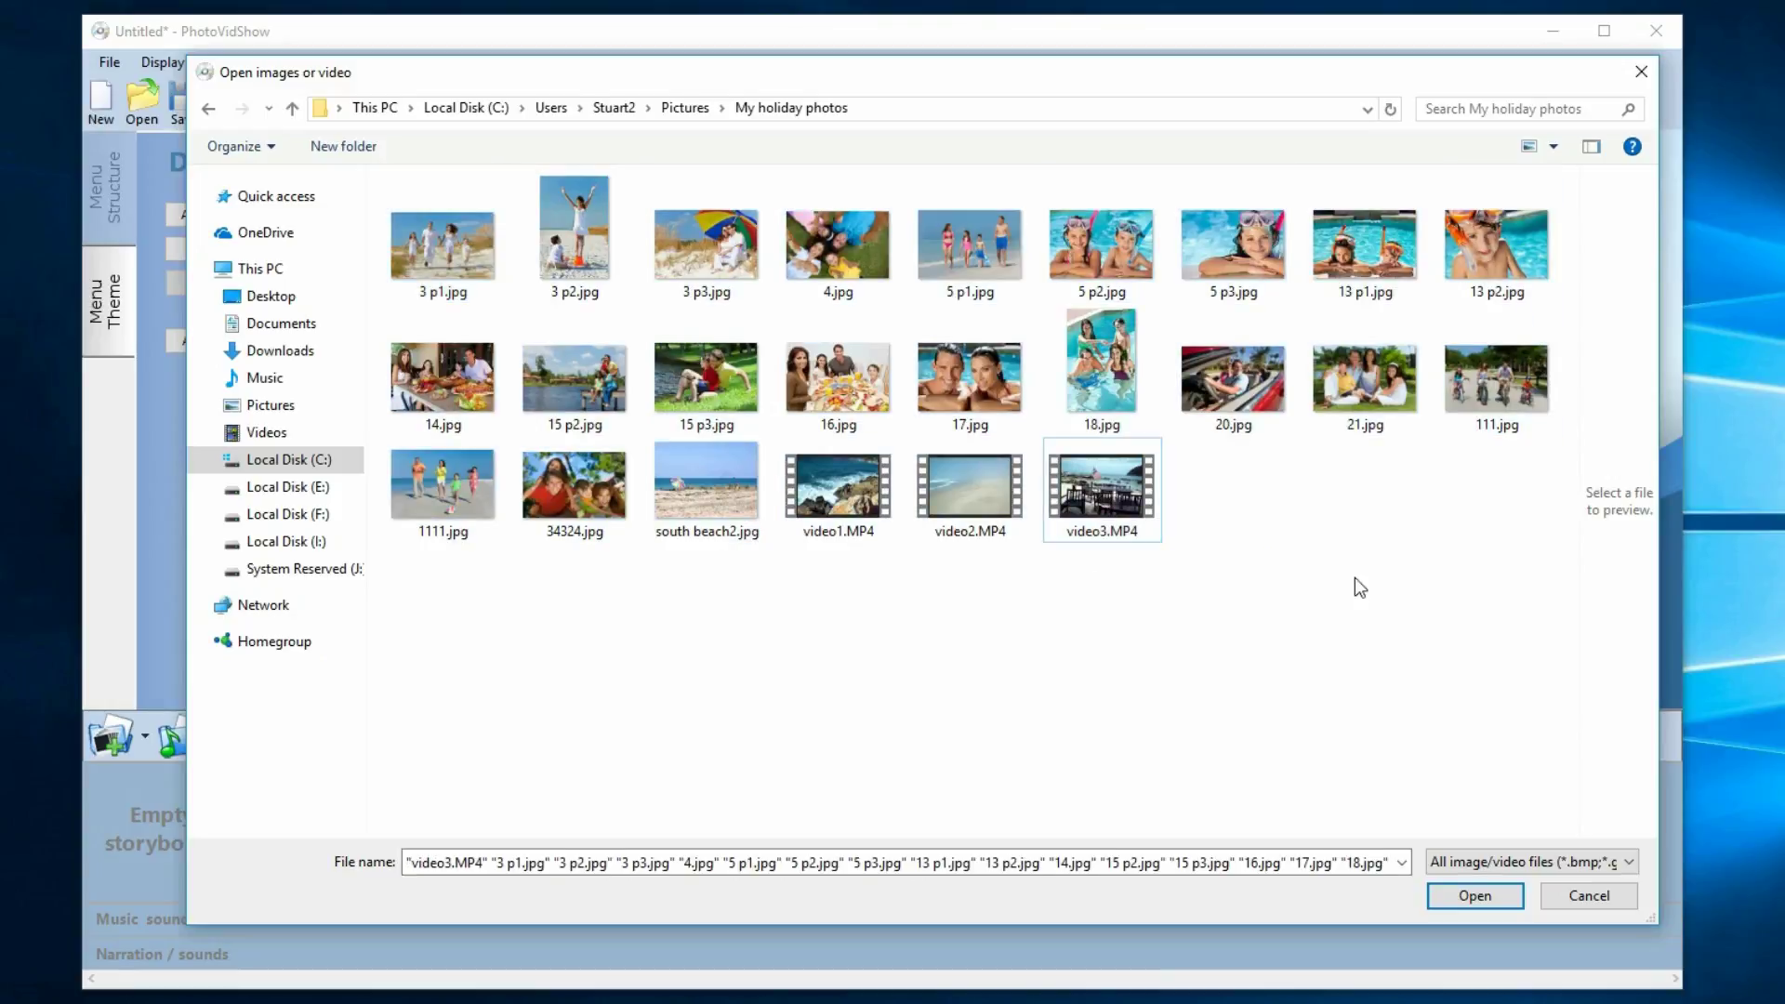
Set the file filter to All files (*.*) and import every photo and video in the folder into the slideshow
left_click_drag(404, 596, 1597, 231)
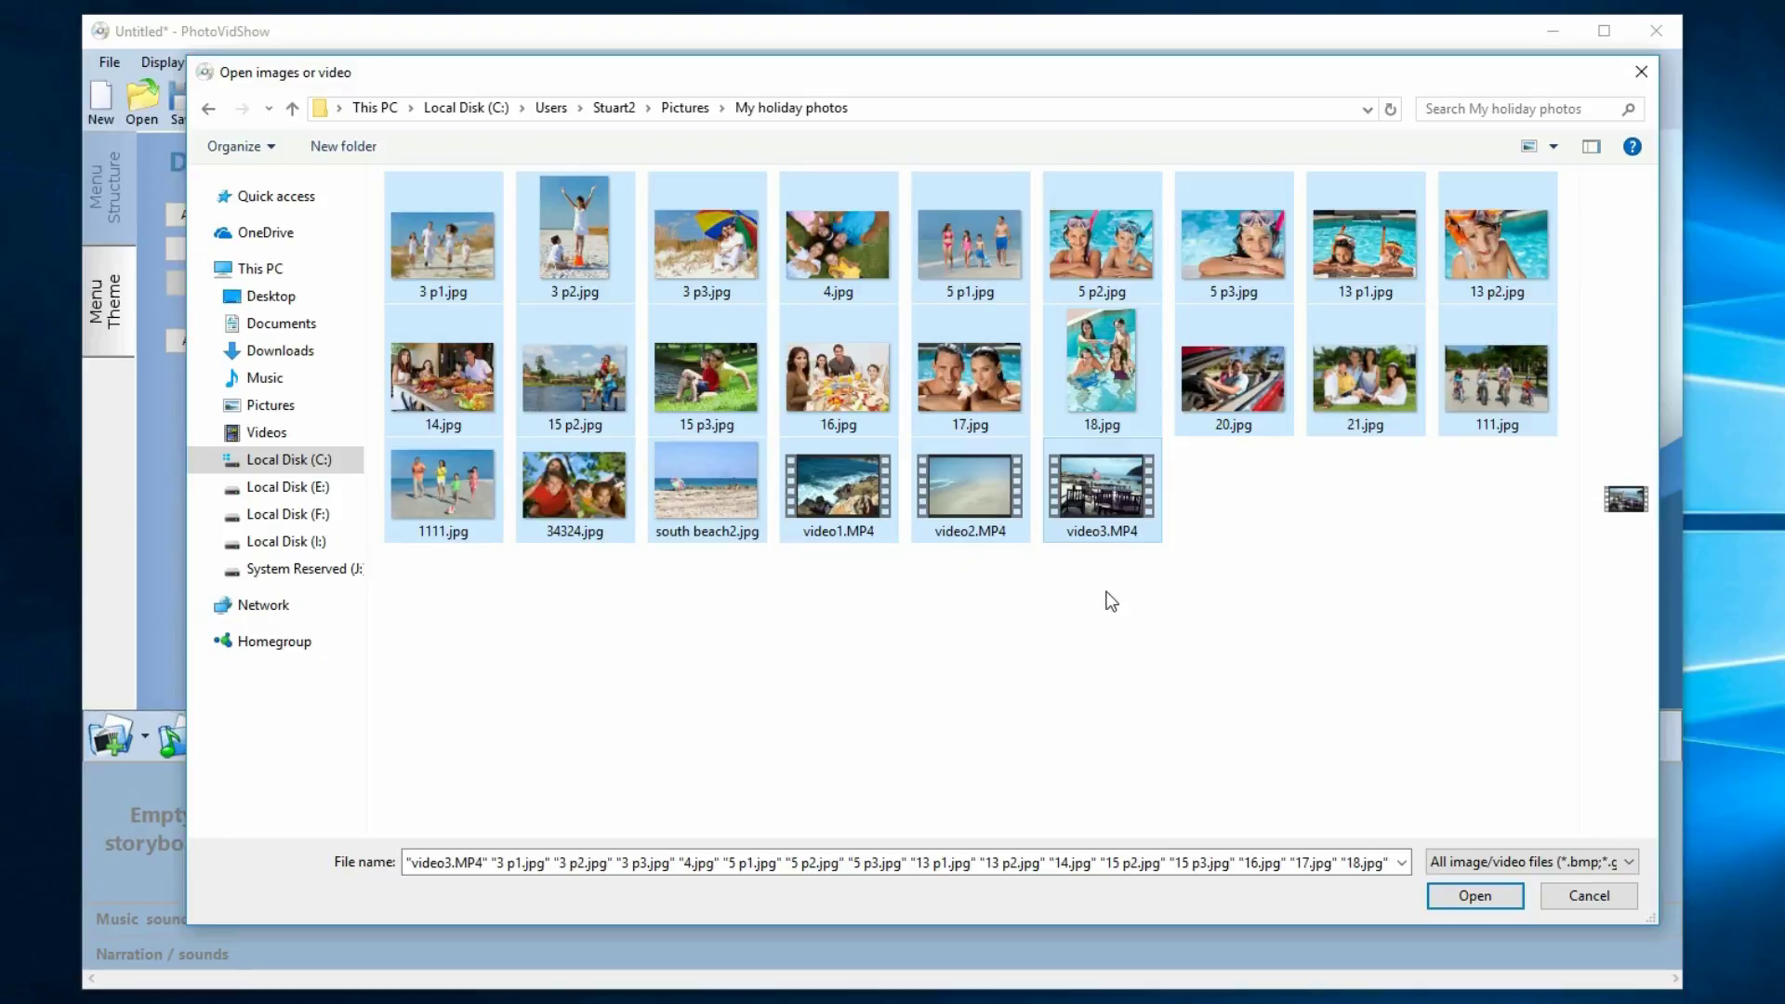
left_click(1633, 861)
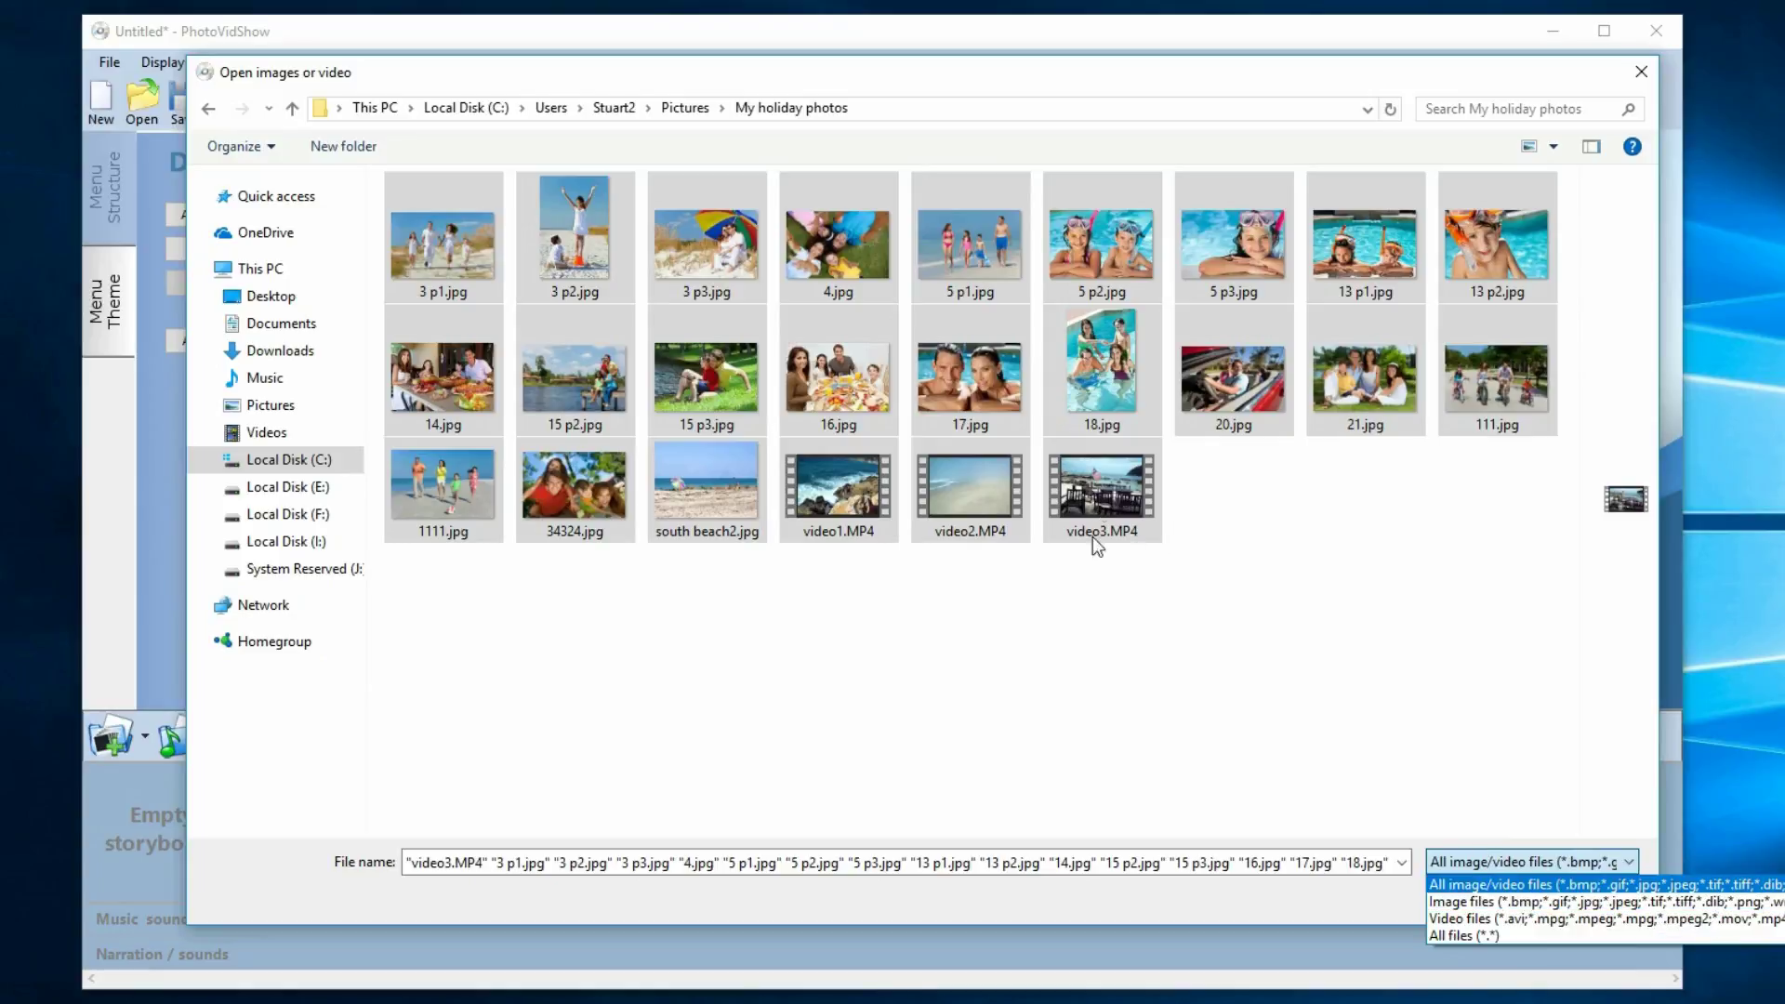
left_click(1484, 937)
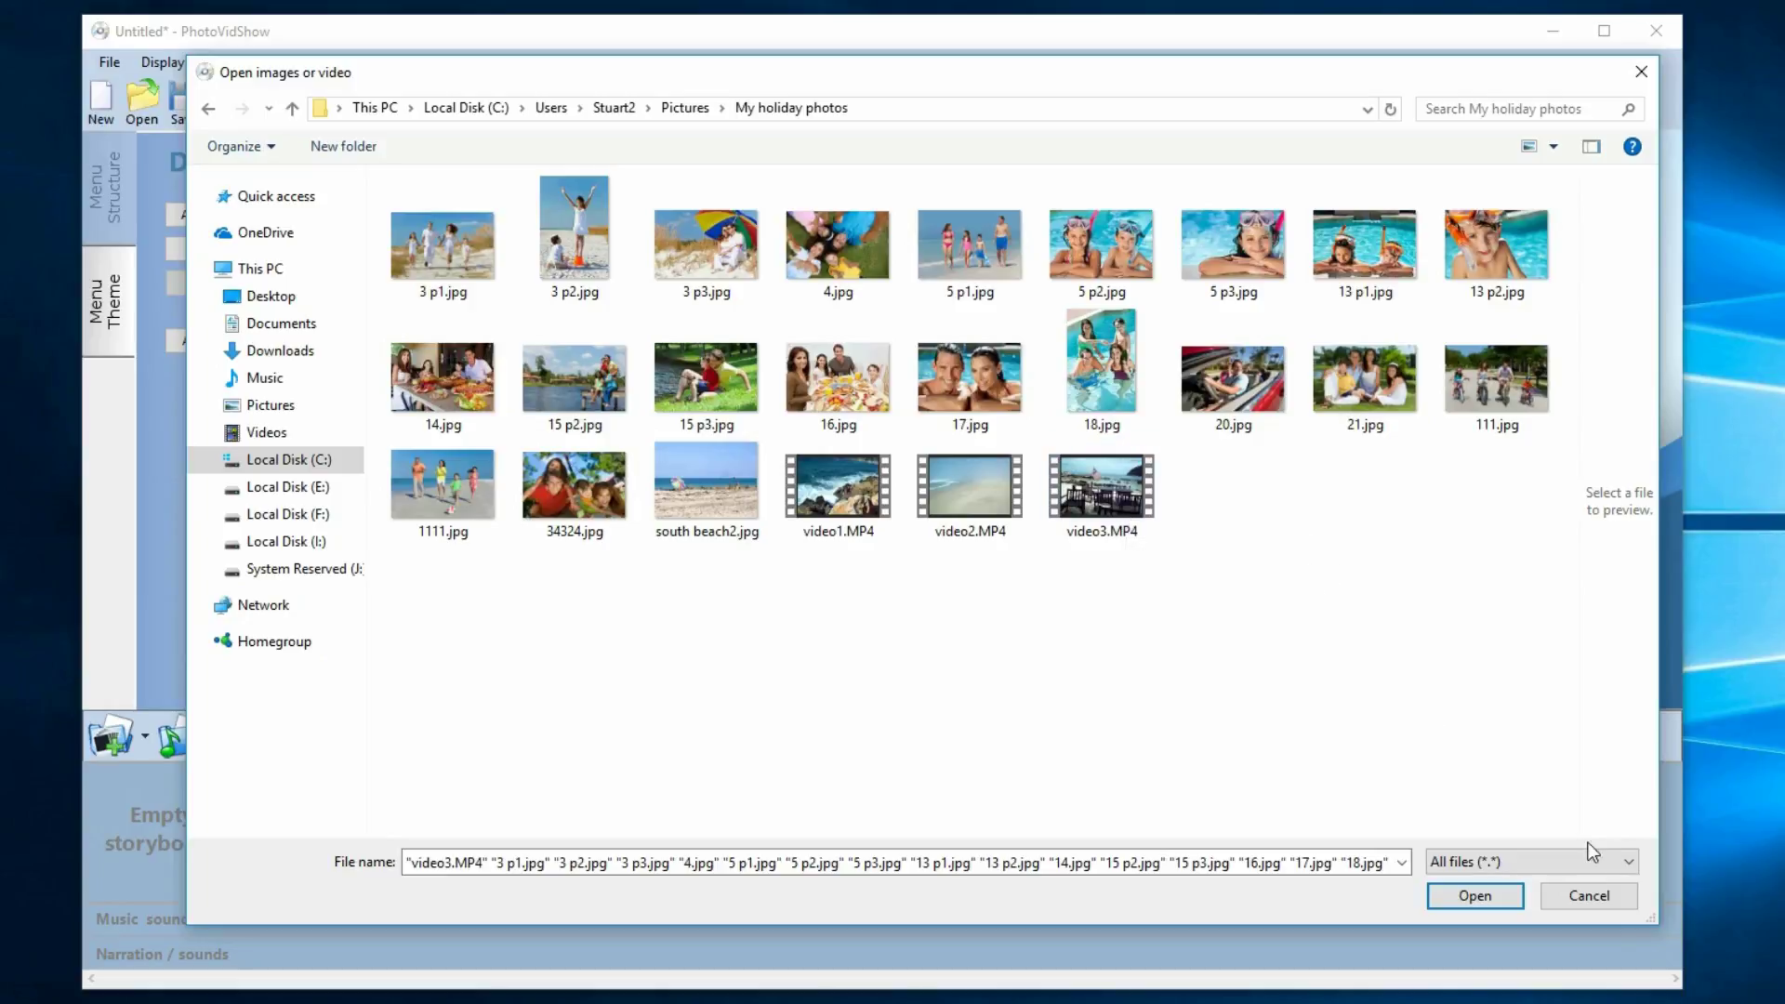
left_click(931, 656)
left_click_drag(393, 628, 1532, 472)
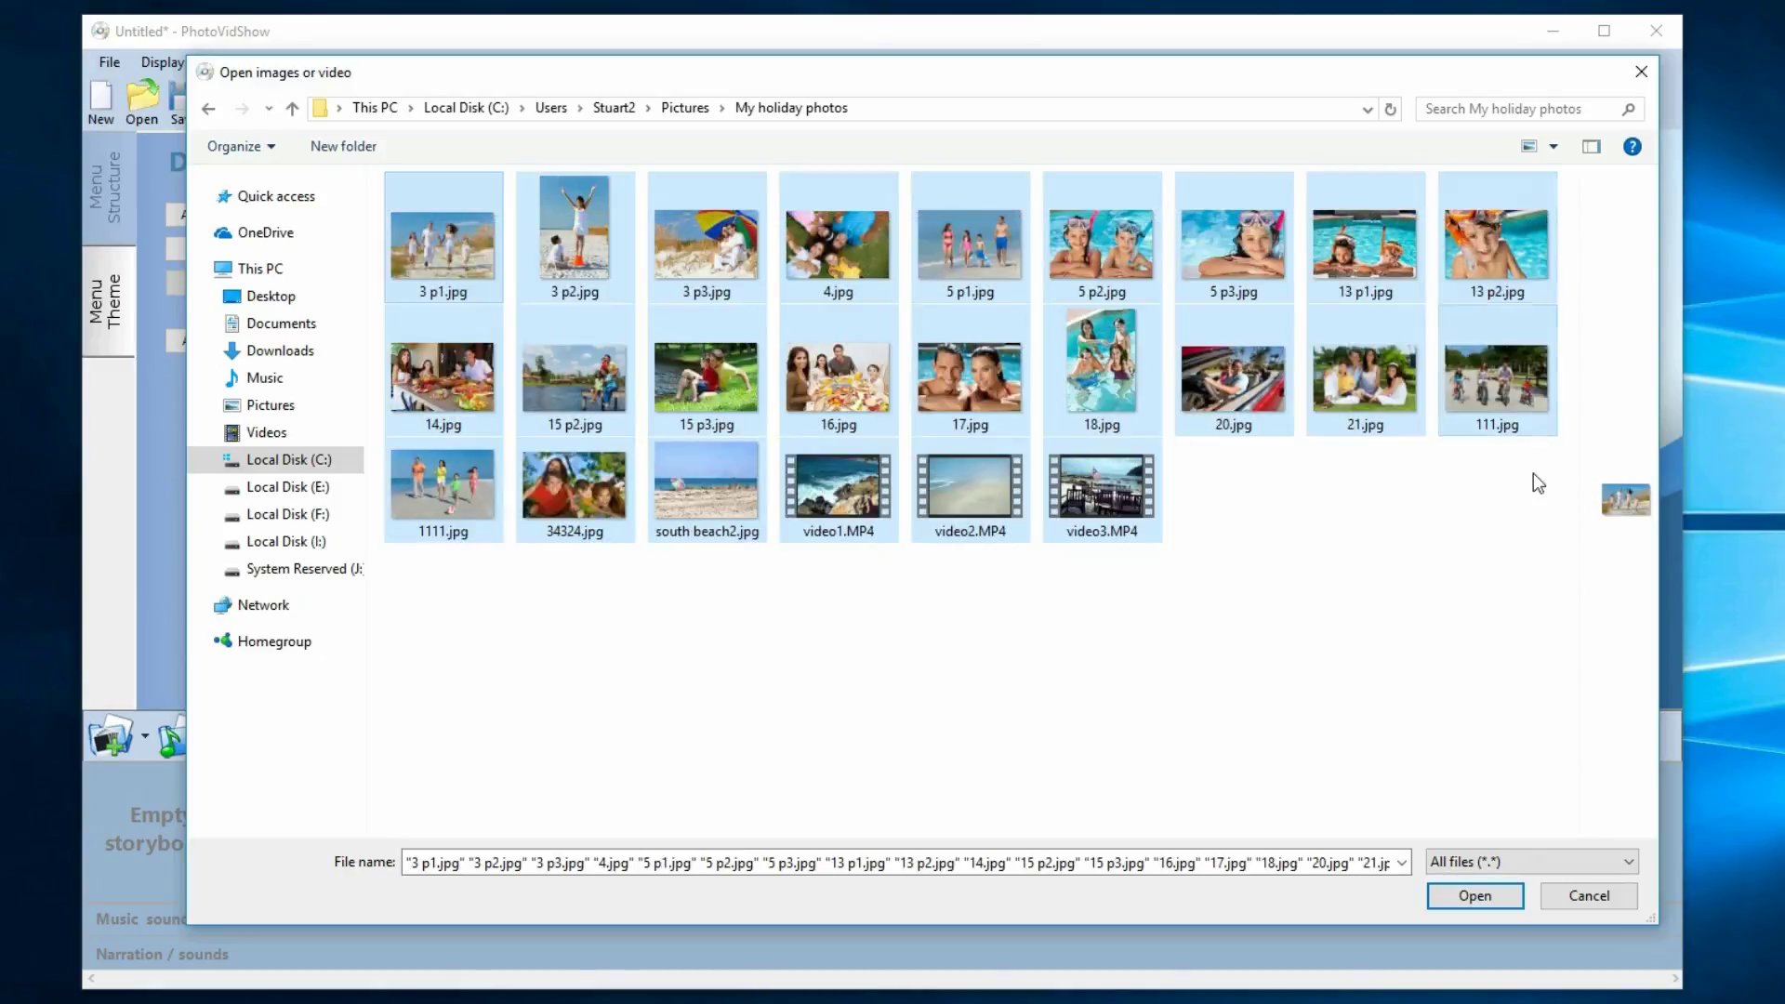
left_click(1493, 897)
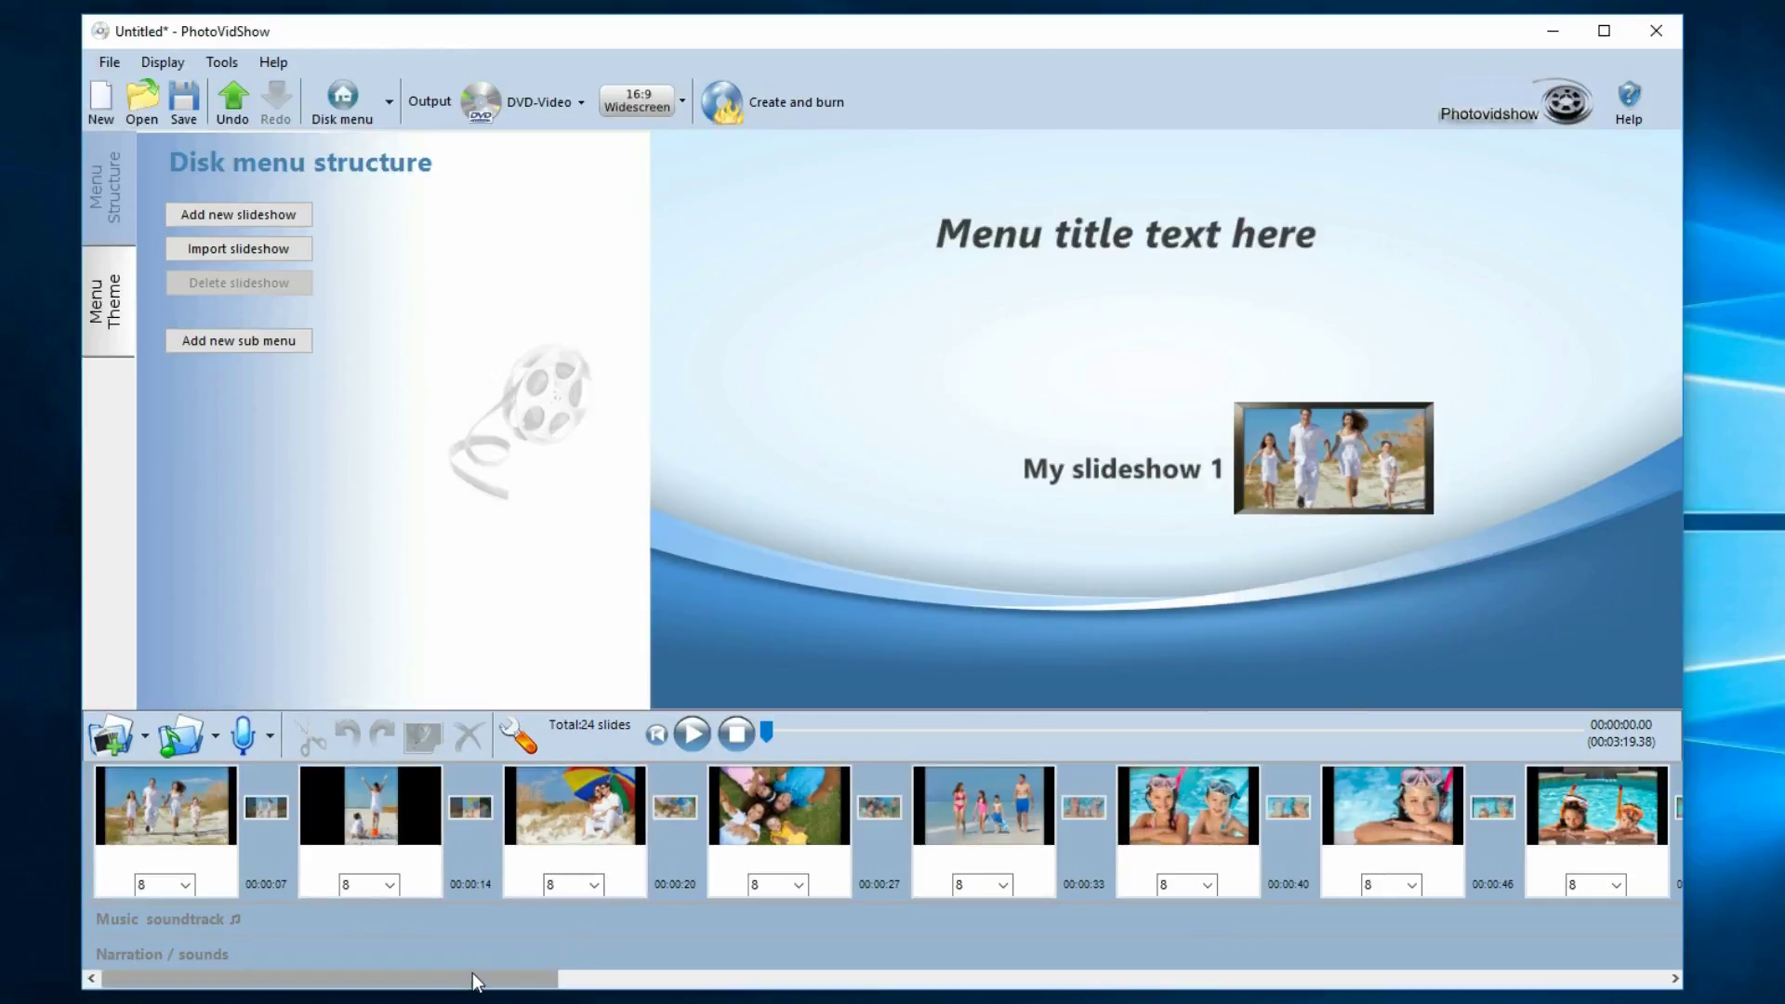
Move the piggyback family photo slide (34324.jpg) directly in front of the red car slide in the storyboard
left_click_drag(473, 972, 1299, 979)
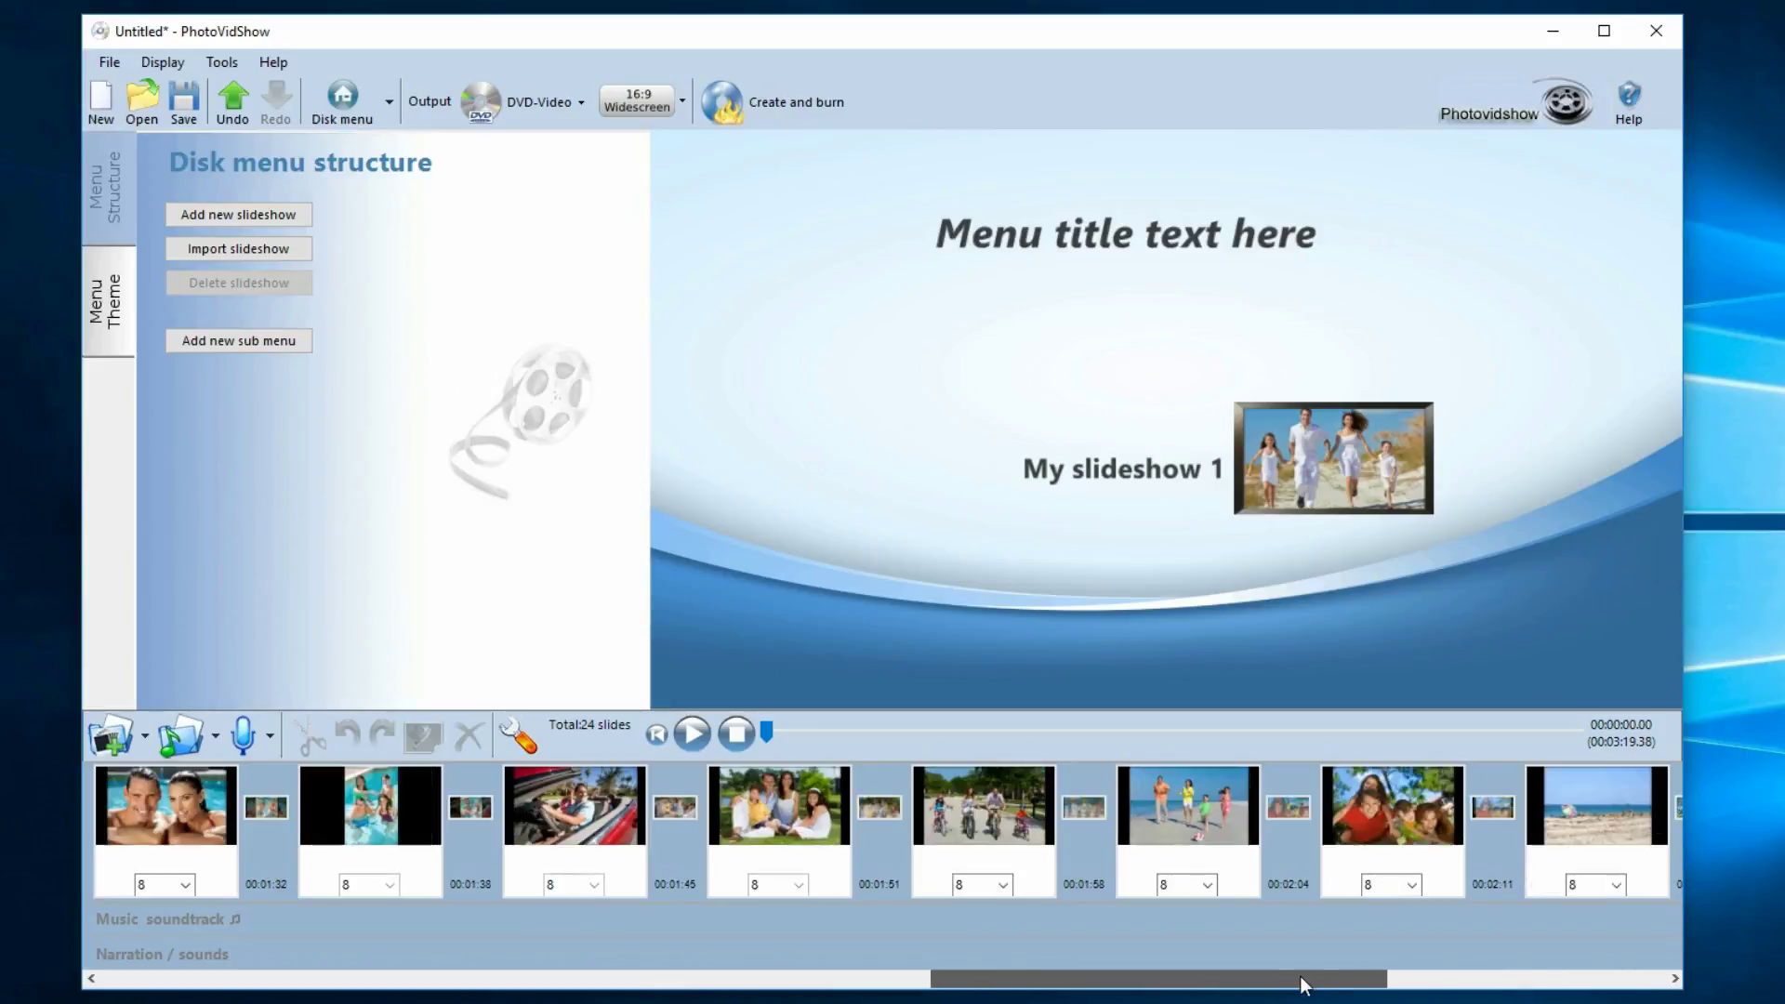
left_click_drag(1049, 980, 160, 840)
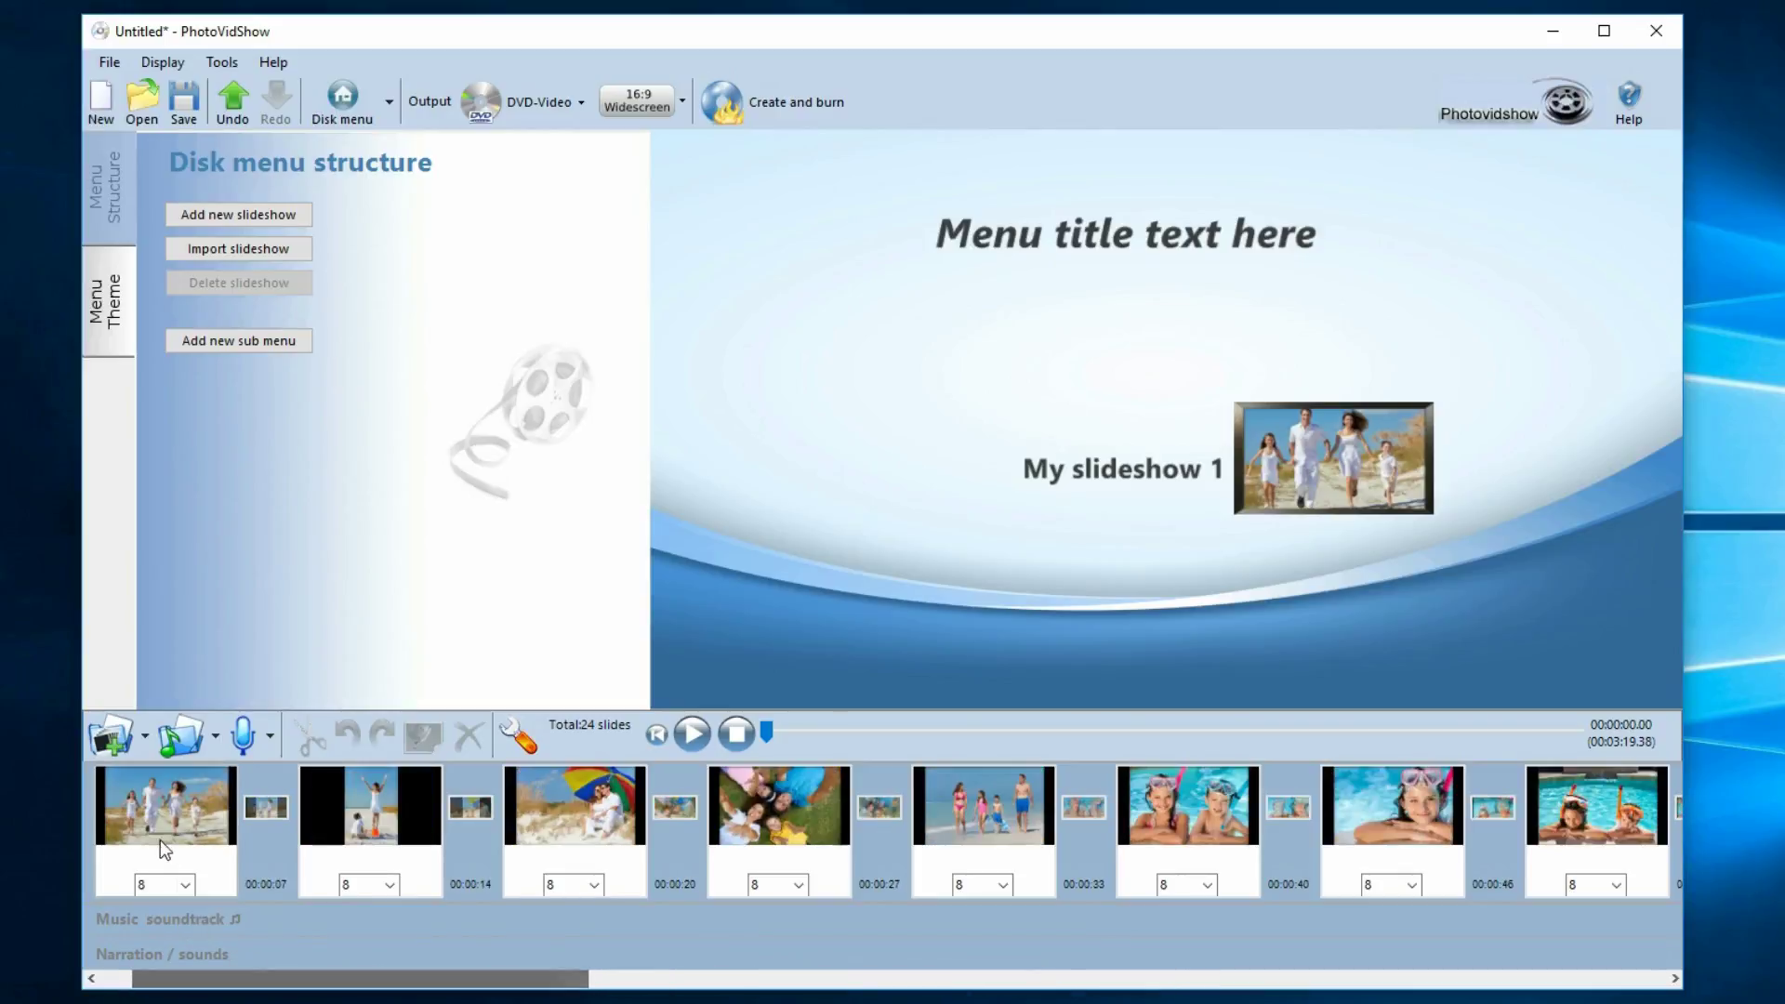
left_click_drag(449, 973, 343, 946)
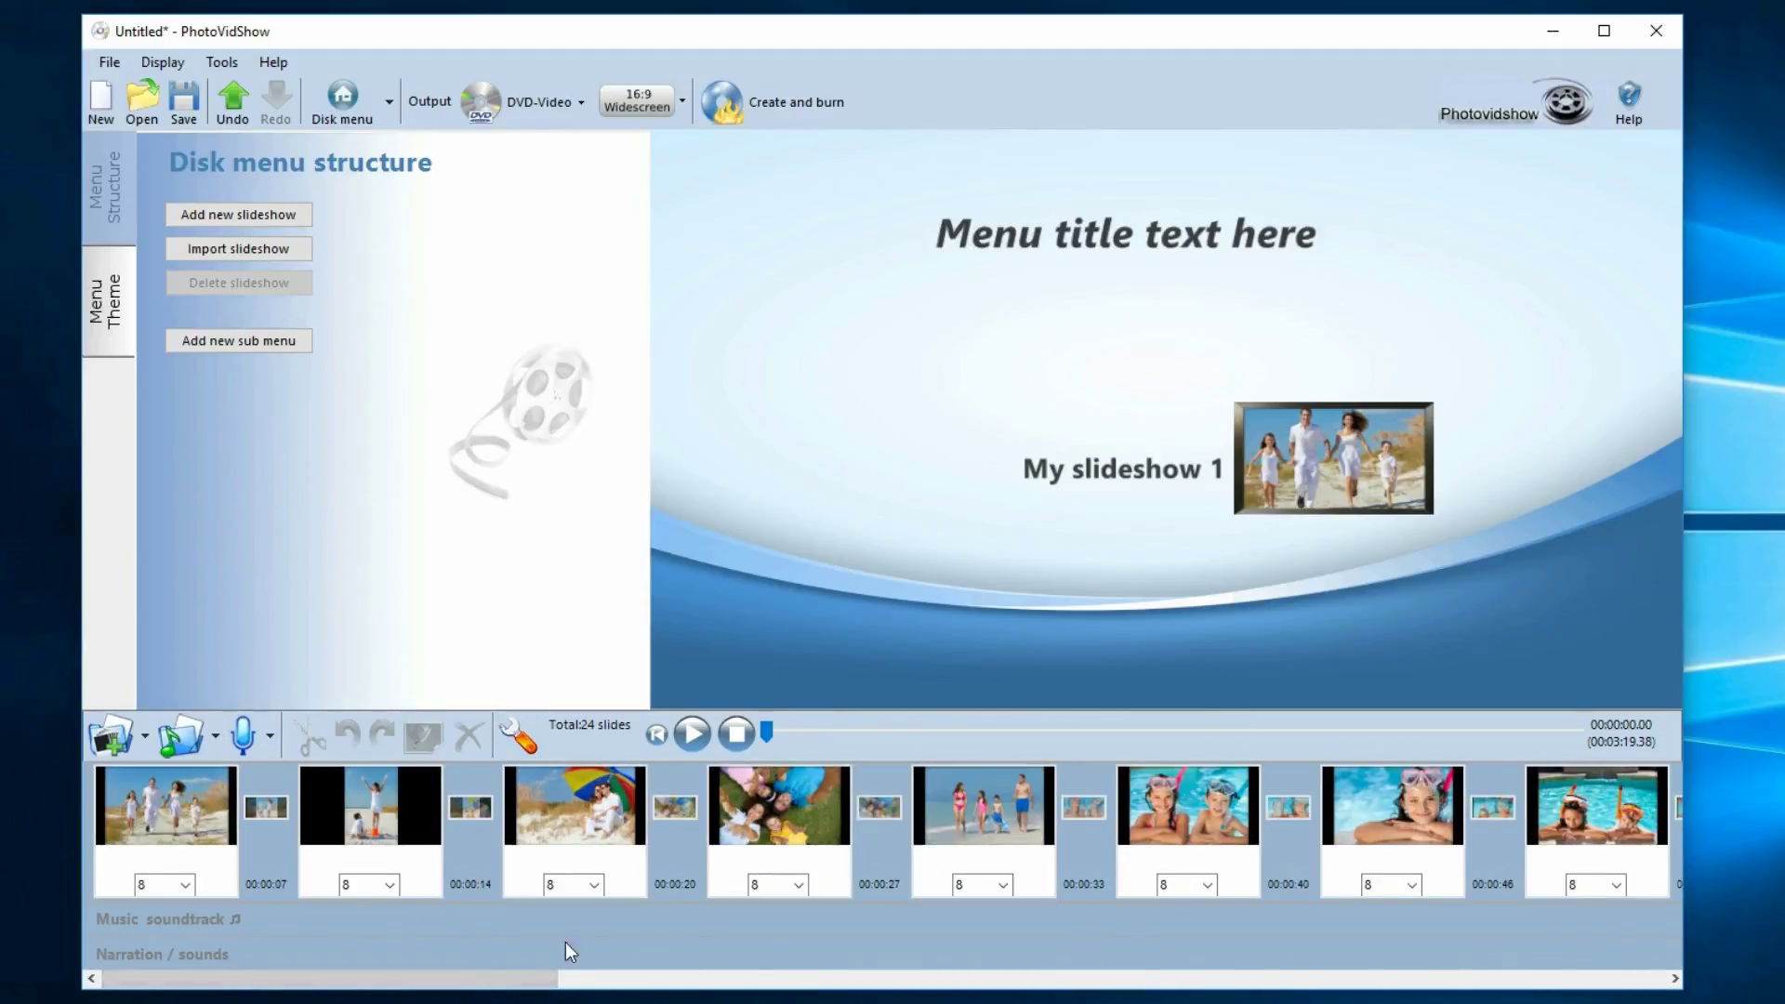
left_click_drag(467, 974, 1483, 976)
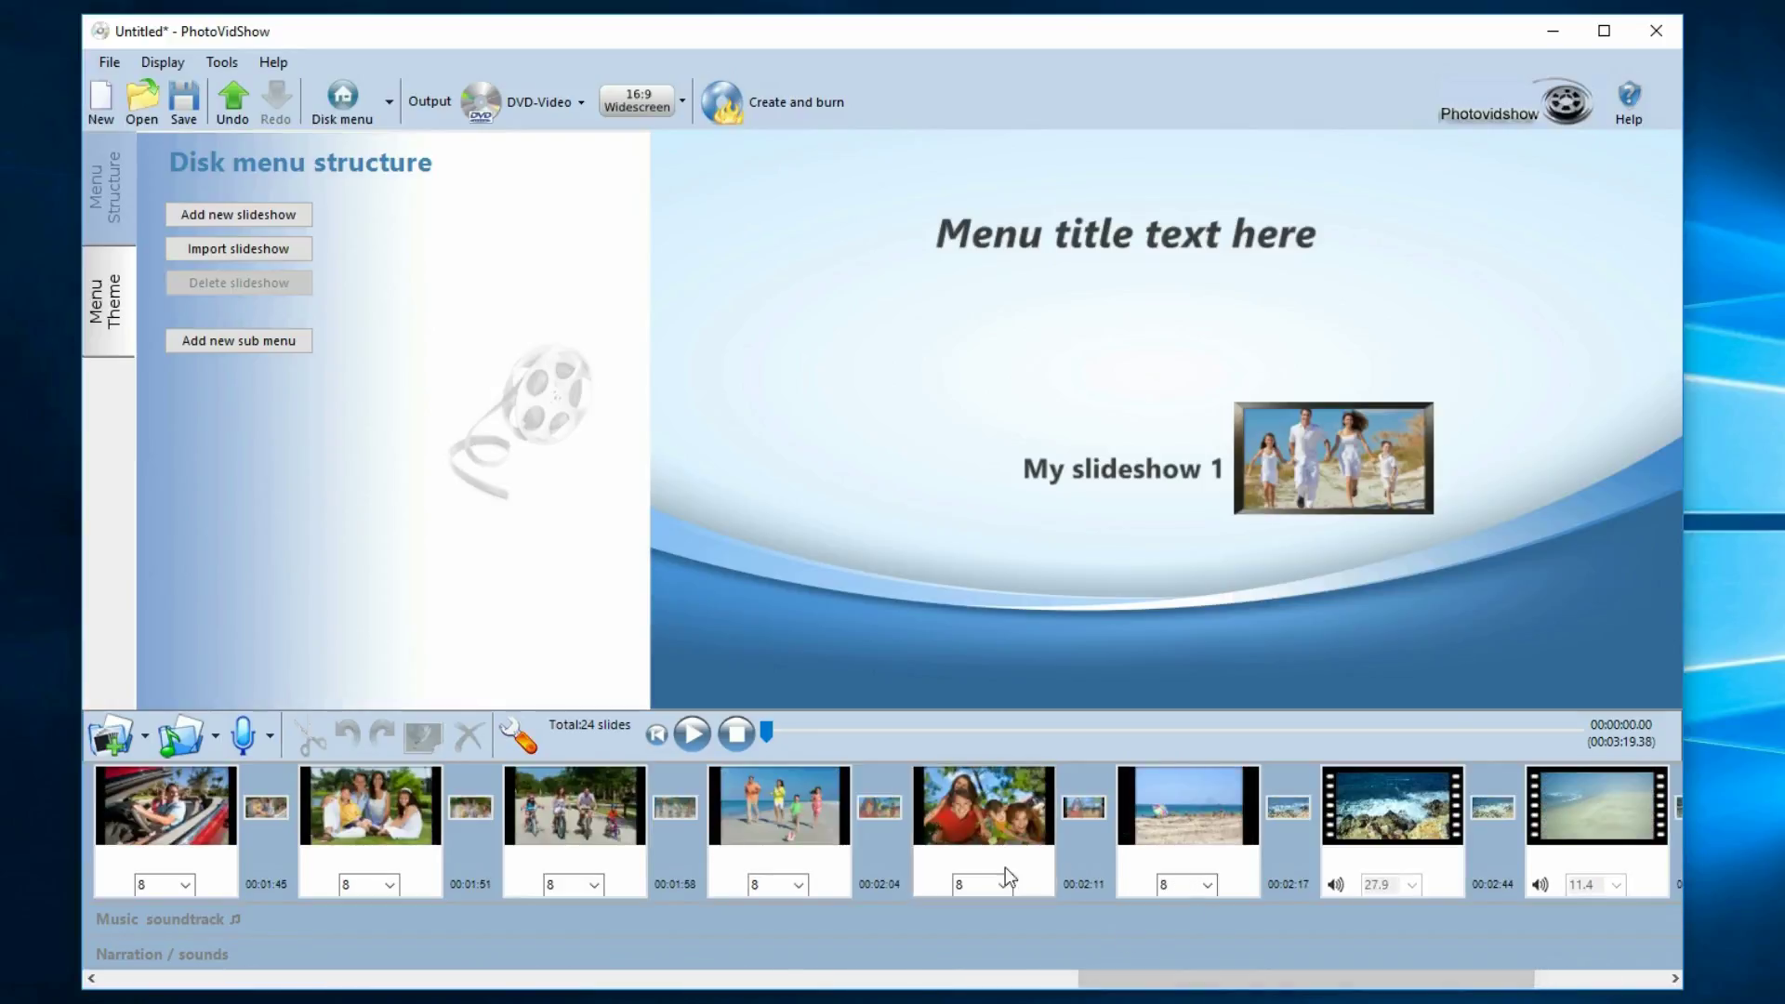
left_click_drag(1135, 980, 1000, 990)
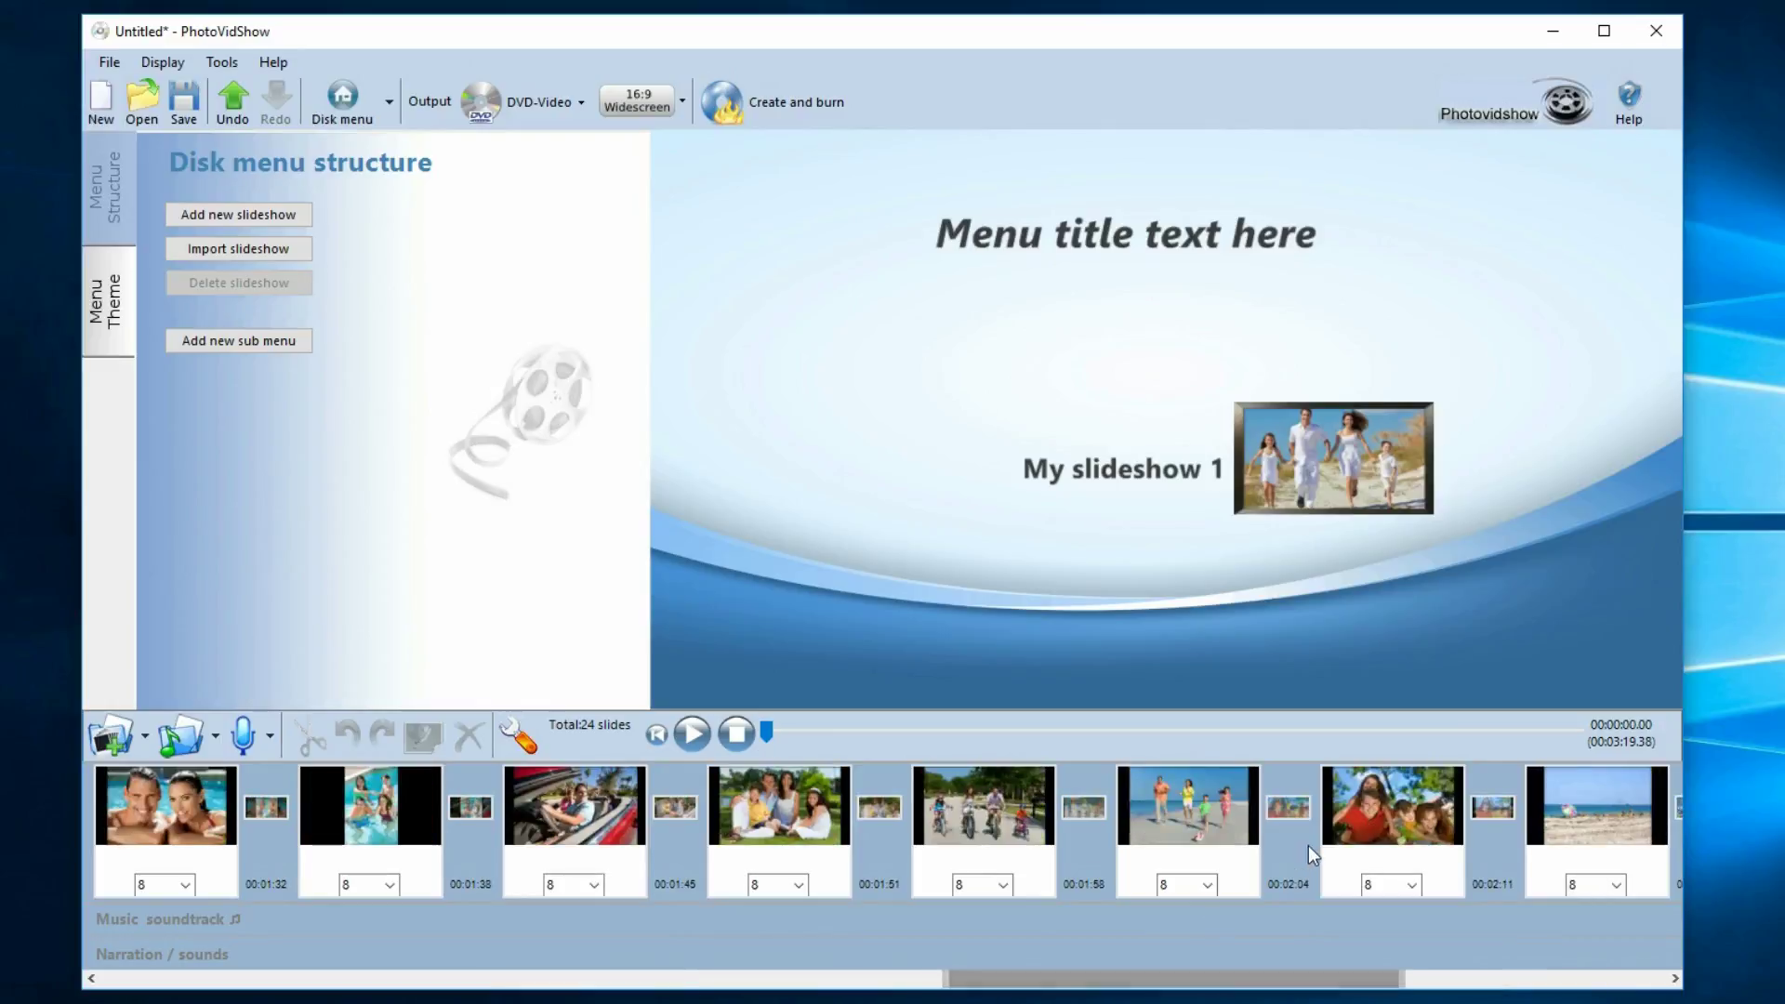
left_click_drag(1369, 812, 518, 834)
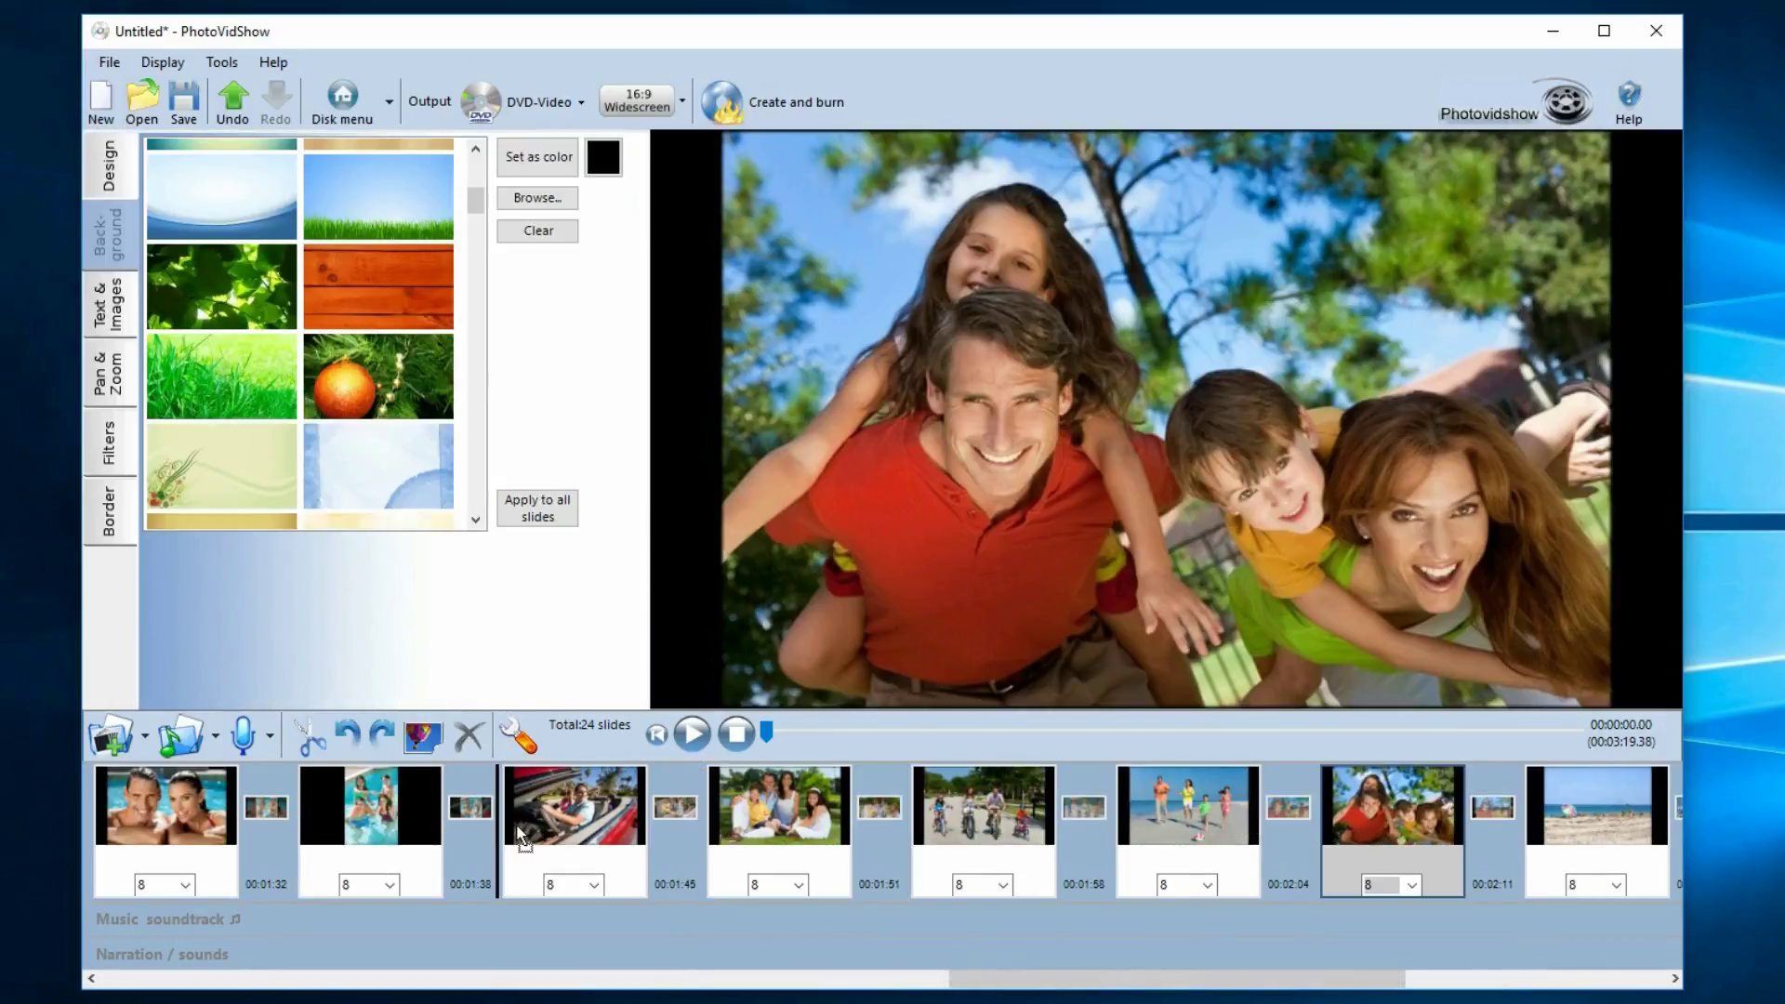
mouse_move(668, 826)
left_mouse_down()
mouse_move(177, 826)
mouse_move(651, 827)
left_mouse_up()
left_click_drag(505, 824, 506, 824)
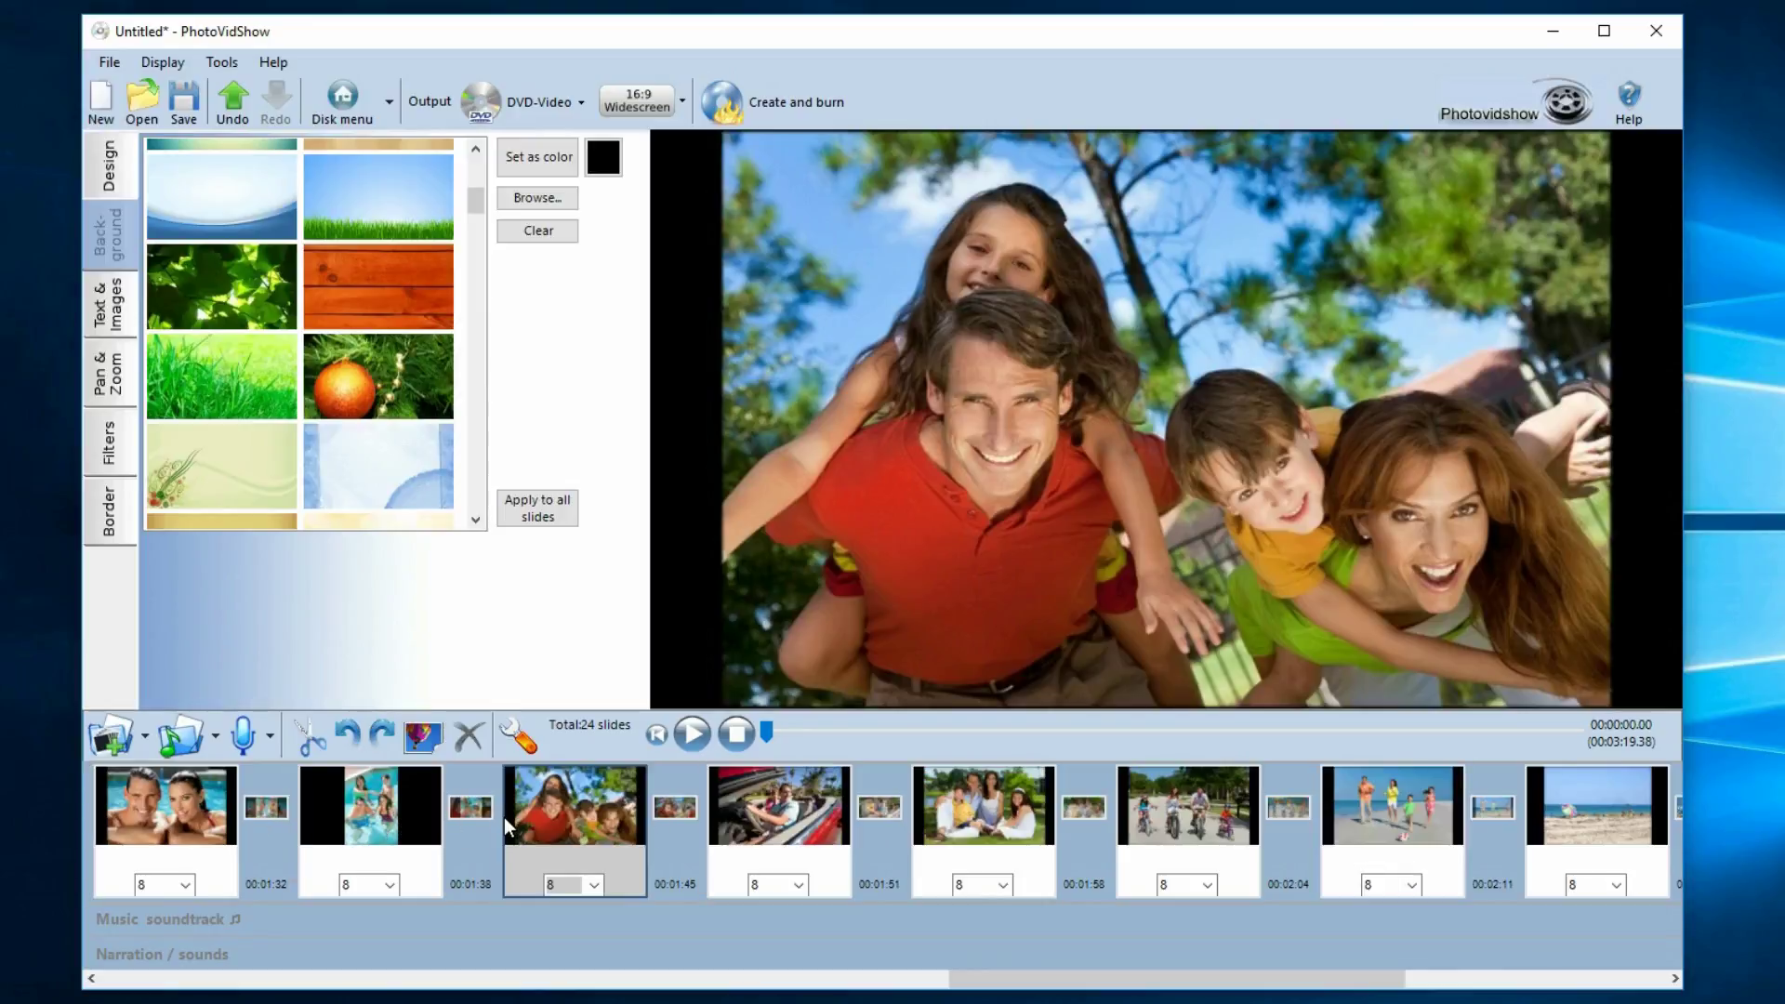
Move the family beach ball slide to third place, and move it with the following three slides to the storyboard's end
left_click(1377, 819)
left_click_drag(1377, 818, 1, 827)
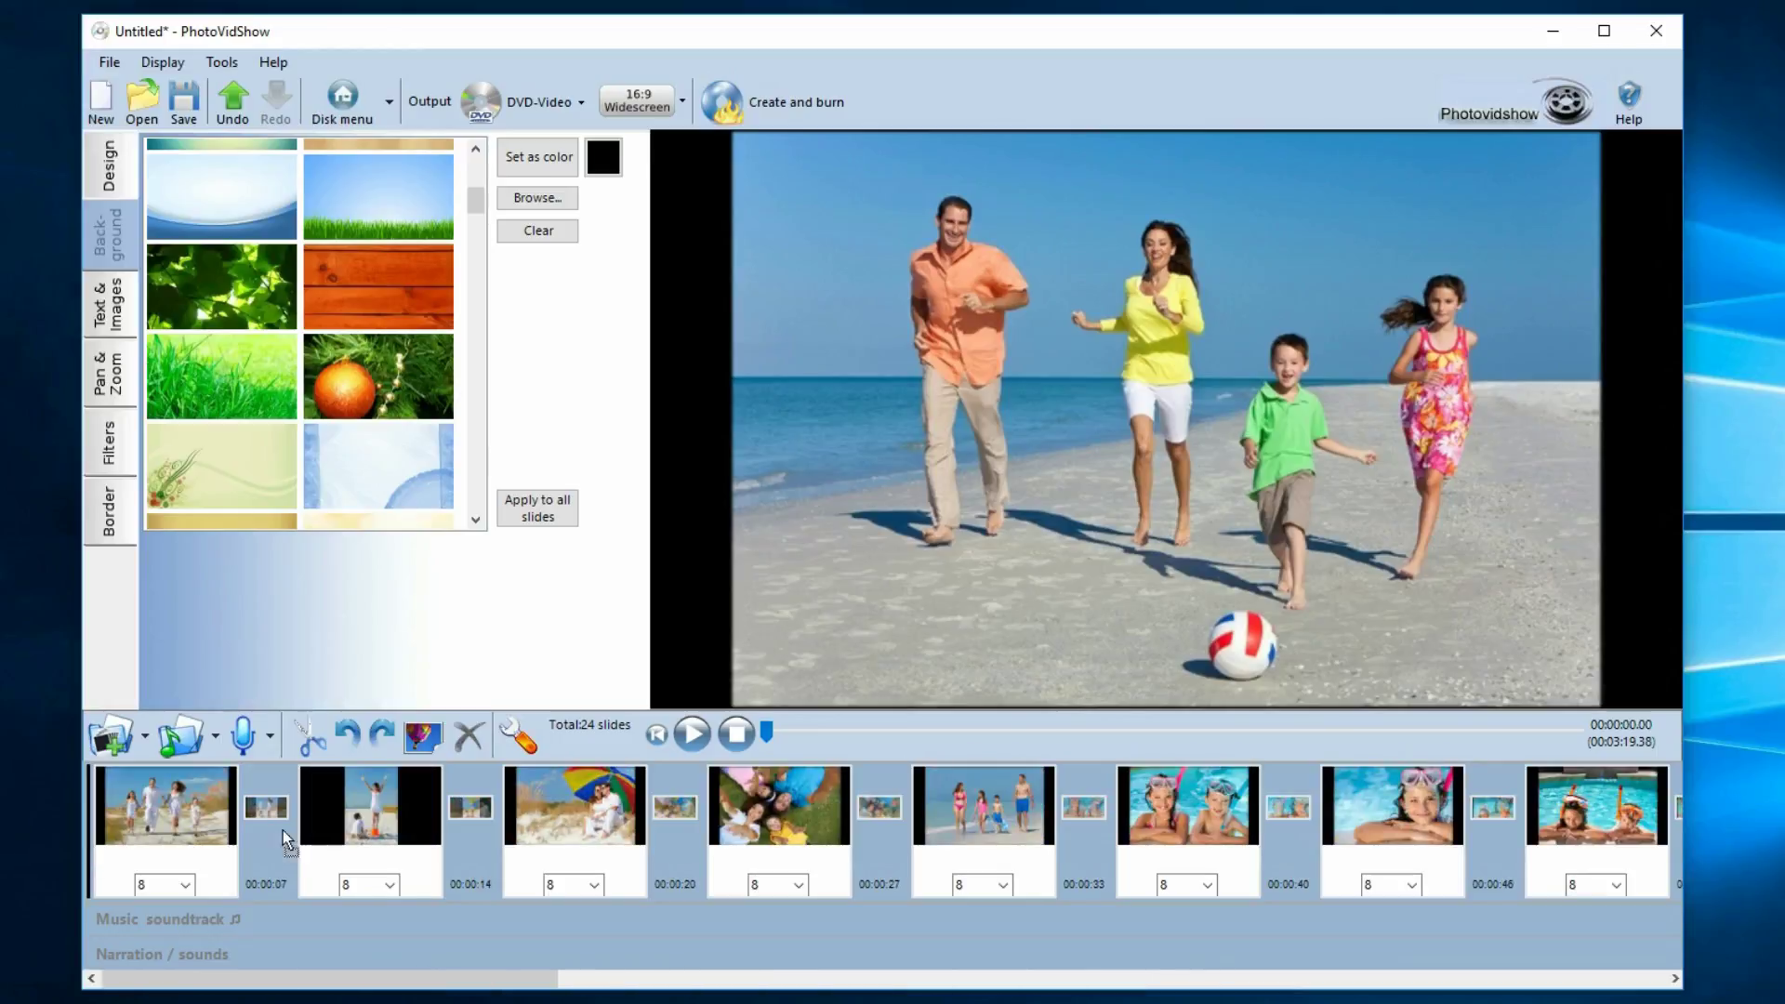
mouse_move(282, 829)
left_mouse_down()
mouse_move(570, 841)
mouse_move(409, 818)
mouse_move(98, 826)
mouse_move(565, 813)
mouse_move(481, 813)
left_mouse_up()
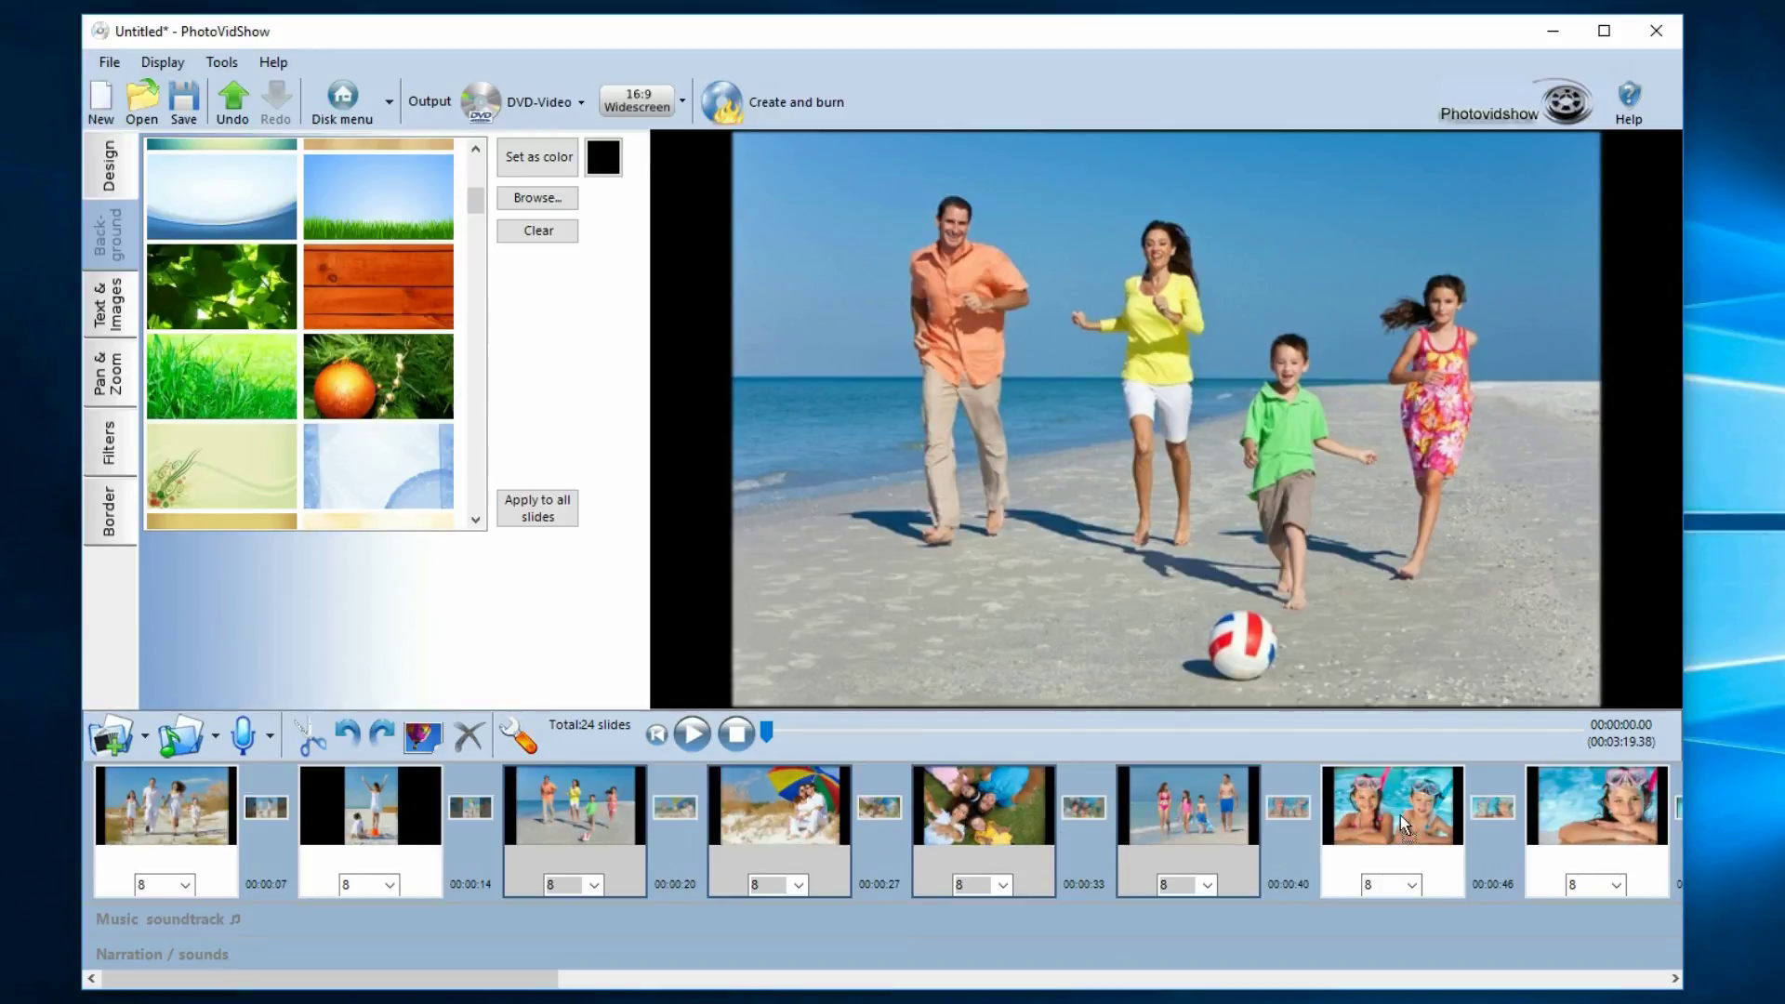
mouse_move(1404, 823)
left_mouse_down()
mouse_move(1764, 819)
mouse_move(1497, 832)
left_mouse_up()
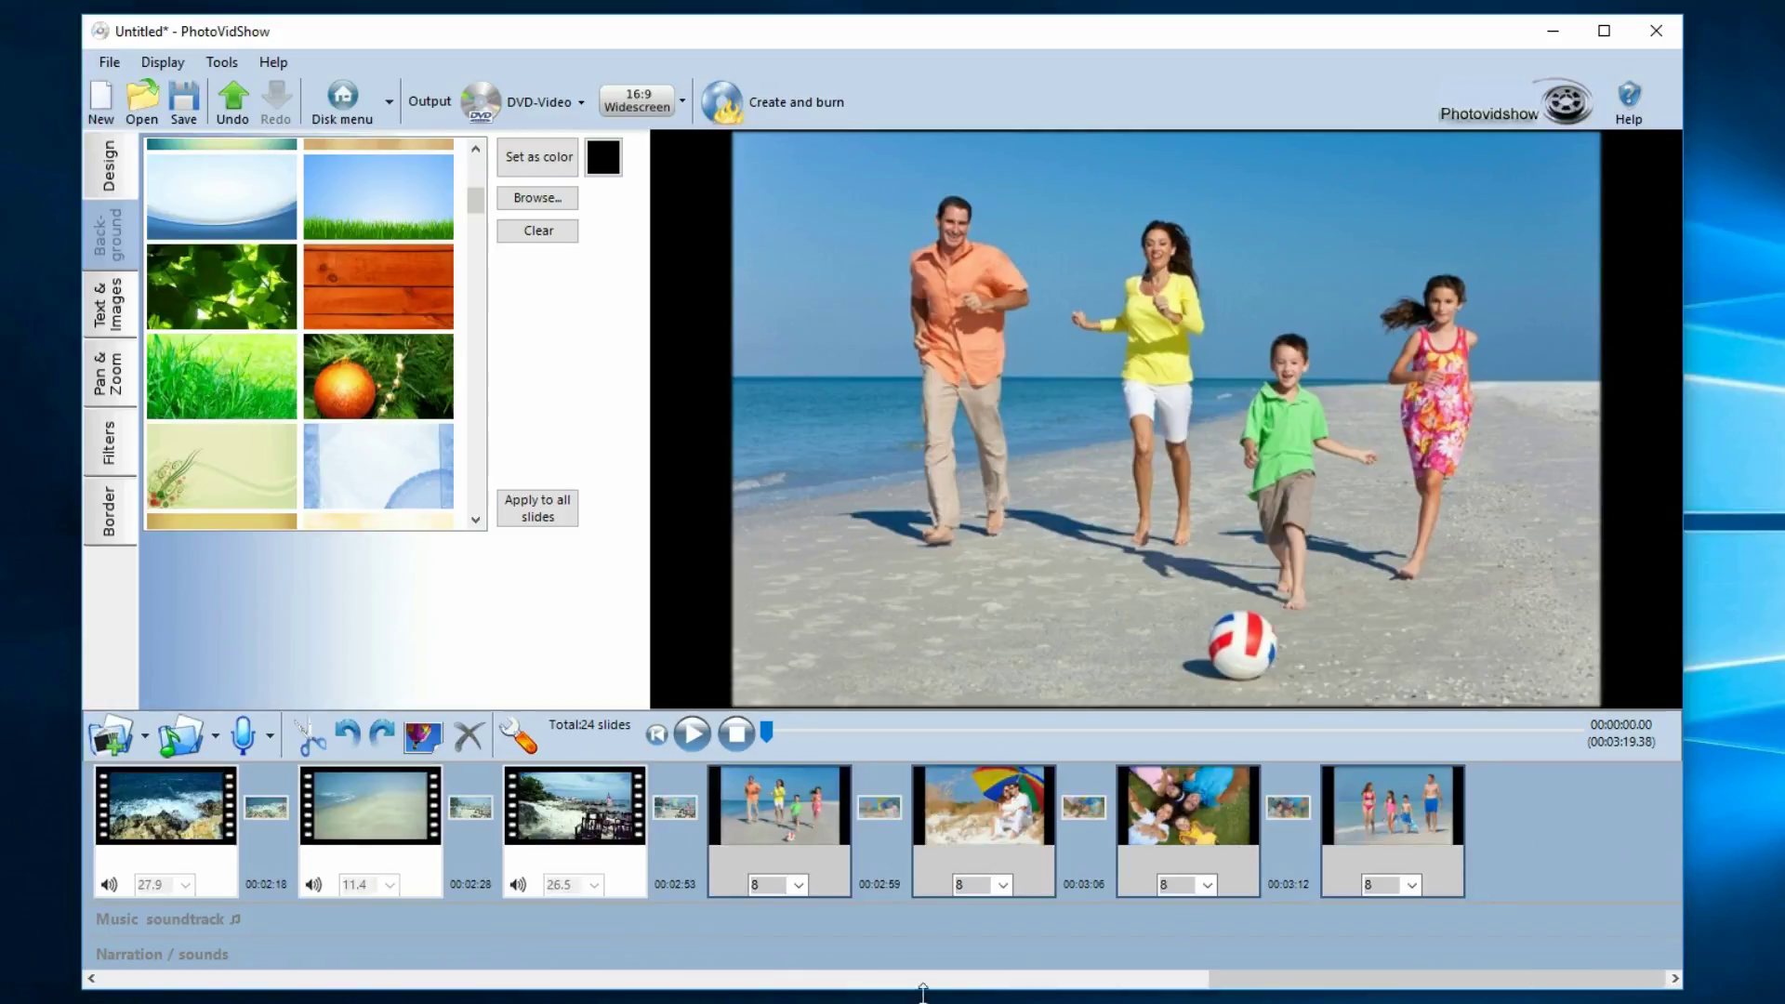
Move the first five storyboard slides as a group to just after the sixth slide
left_click_drag(1295, 984, 215, 924)
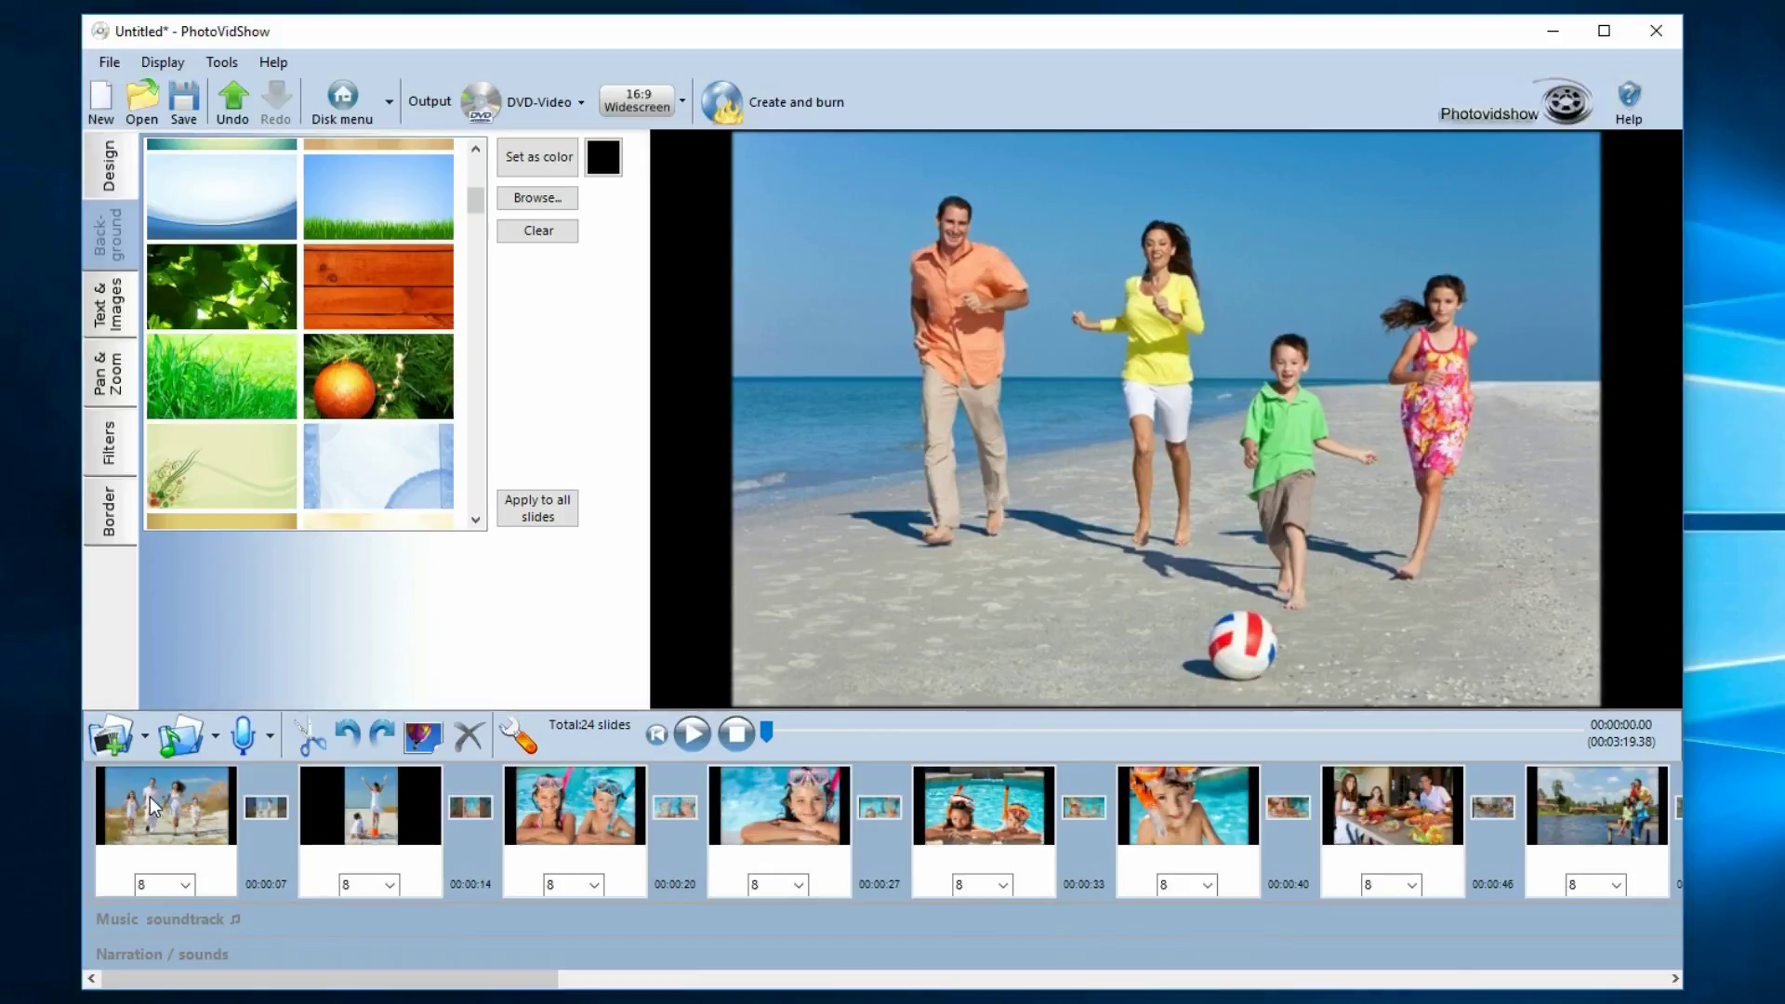
left_click(149, 795)
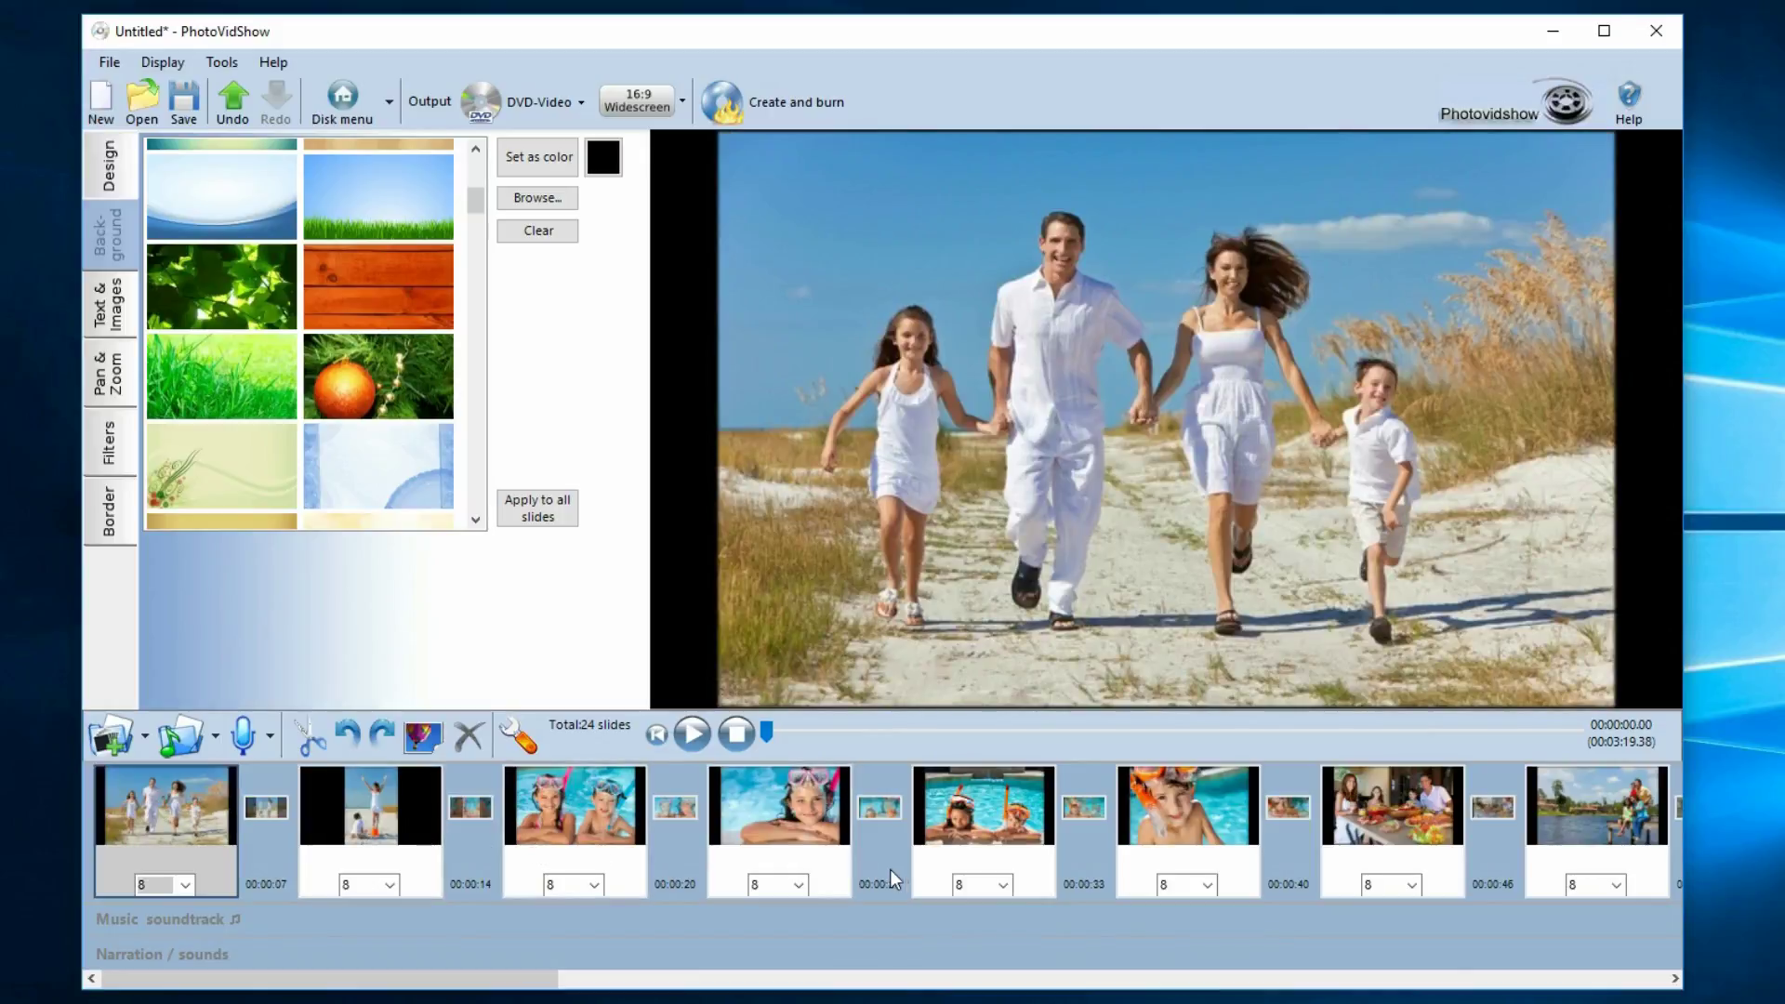
left_click(988, 818, "shift")
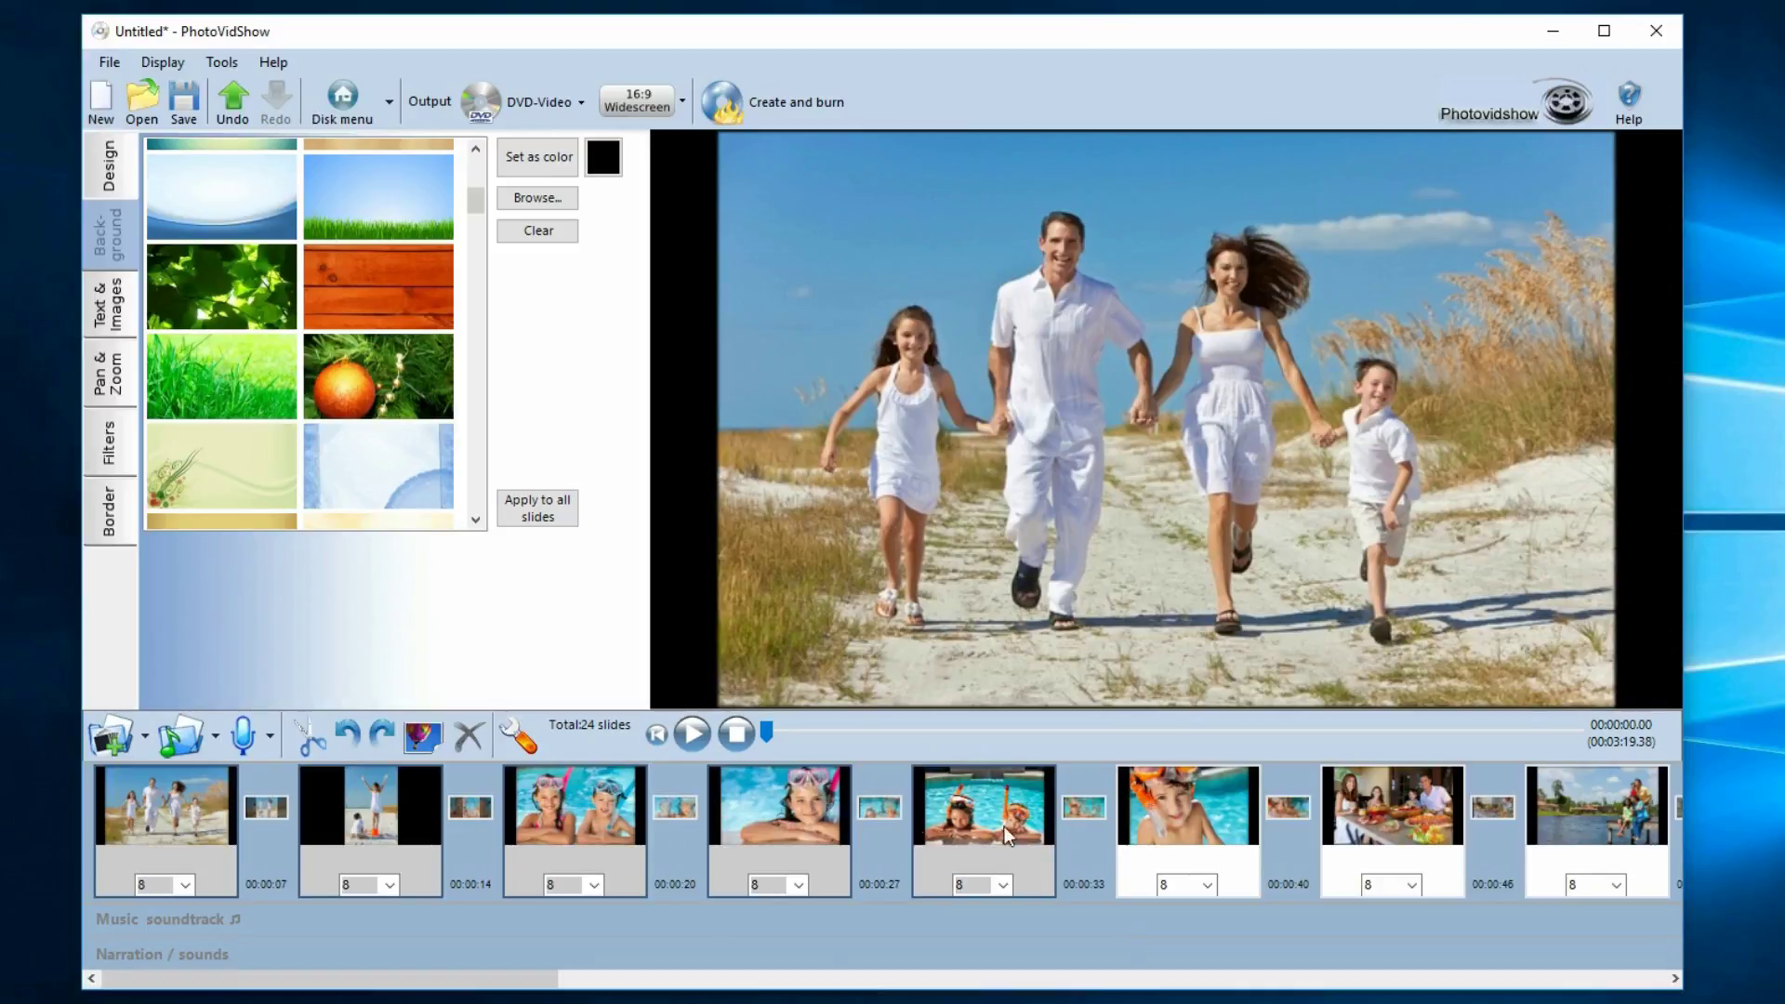
left_click_drag(1322, 820, 1320, 814)
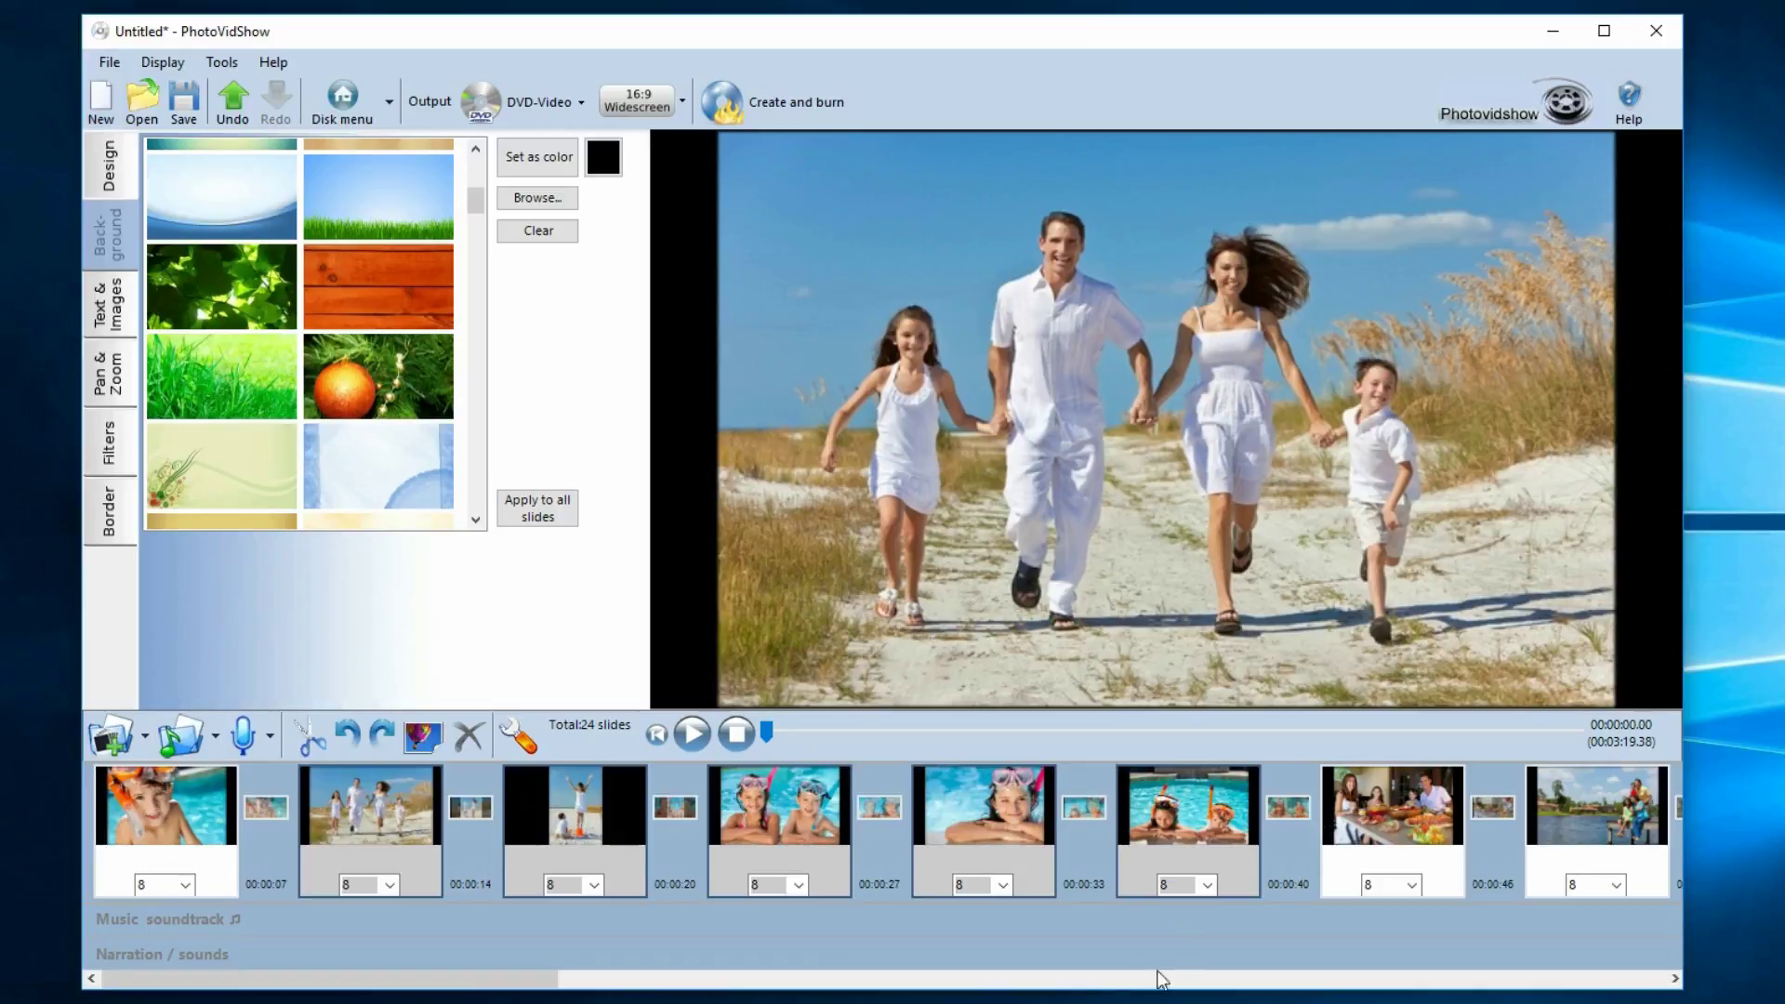
Preview the slideshow from its beginning and stop playback during the second slide
left_click_drag(496, 986, 929, 948)
mouse_move(781, 744)
left_mouse_down()
mouse_move(1127, 737)
mouse_move(770, 735)
left_mouse_up()
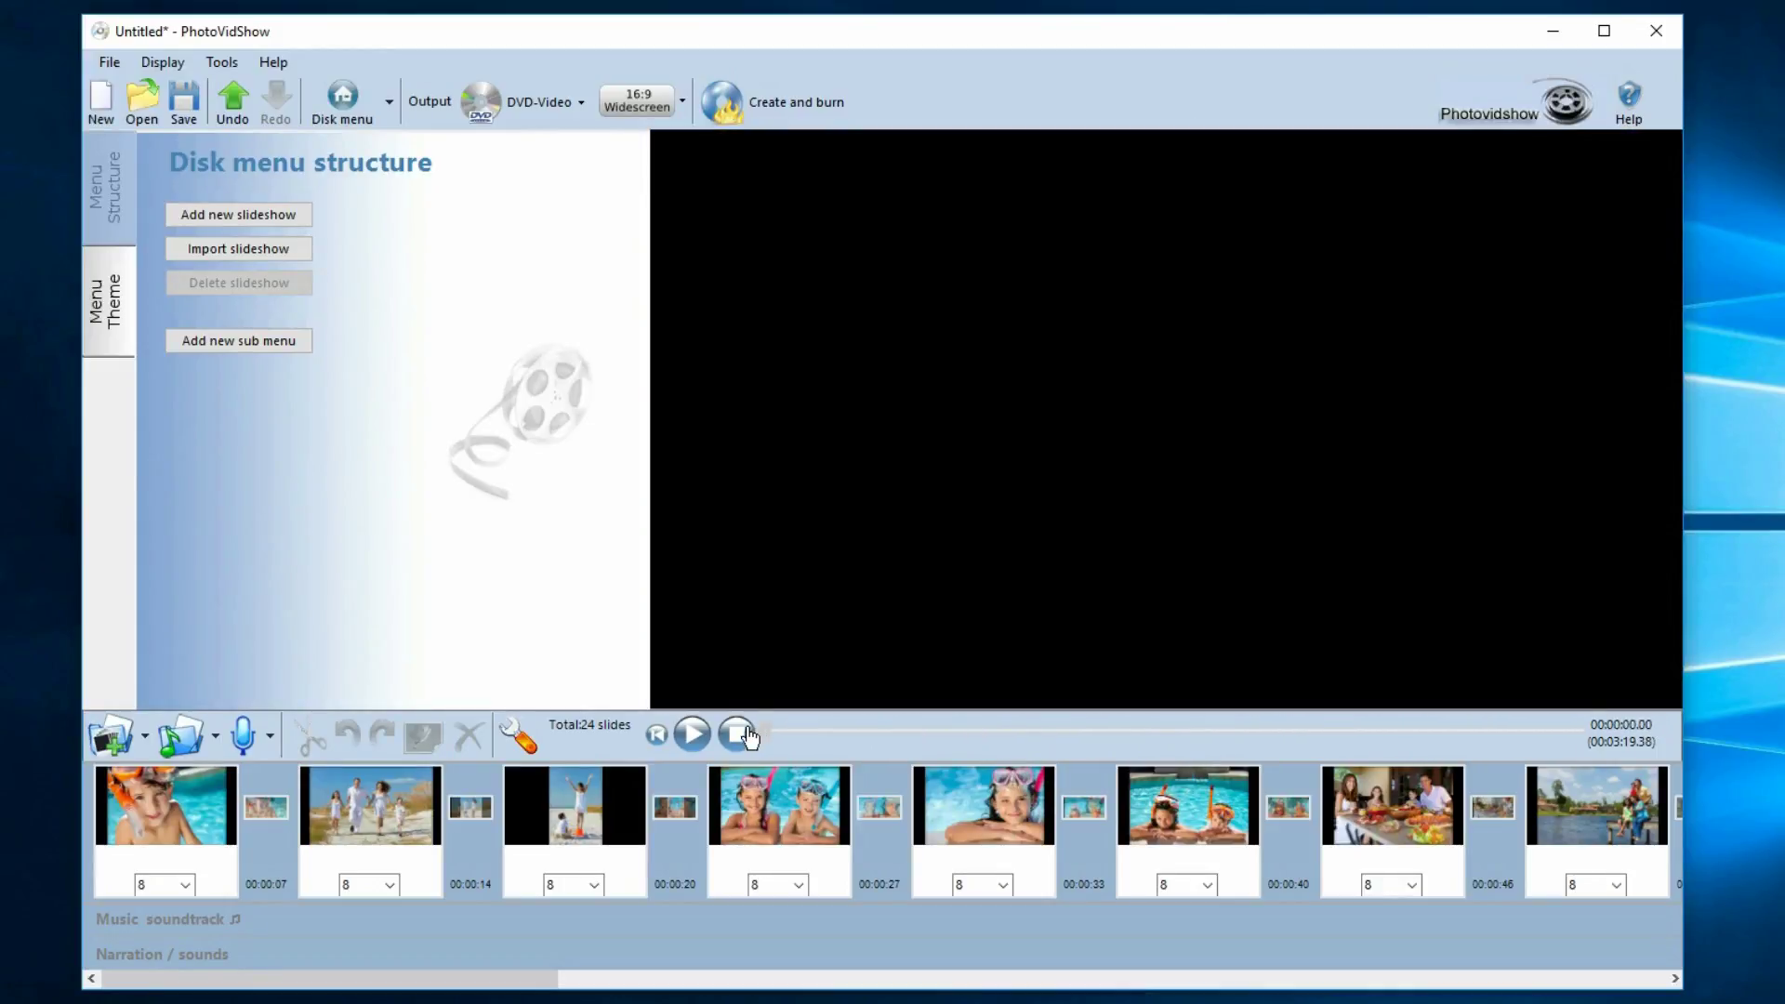
left_click(693, 733)
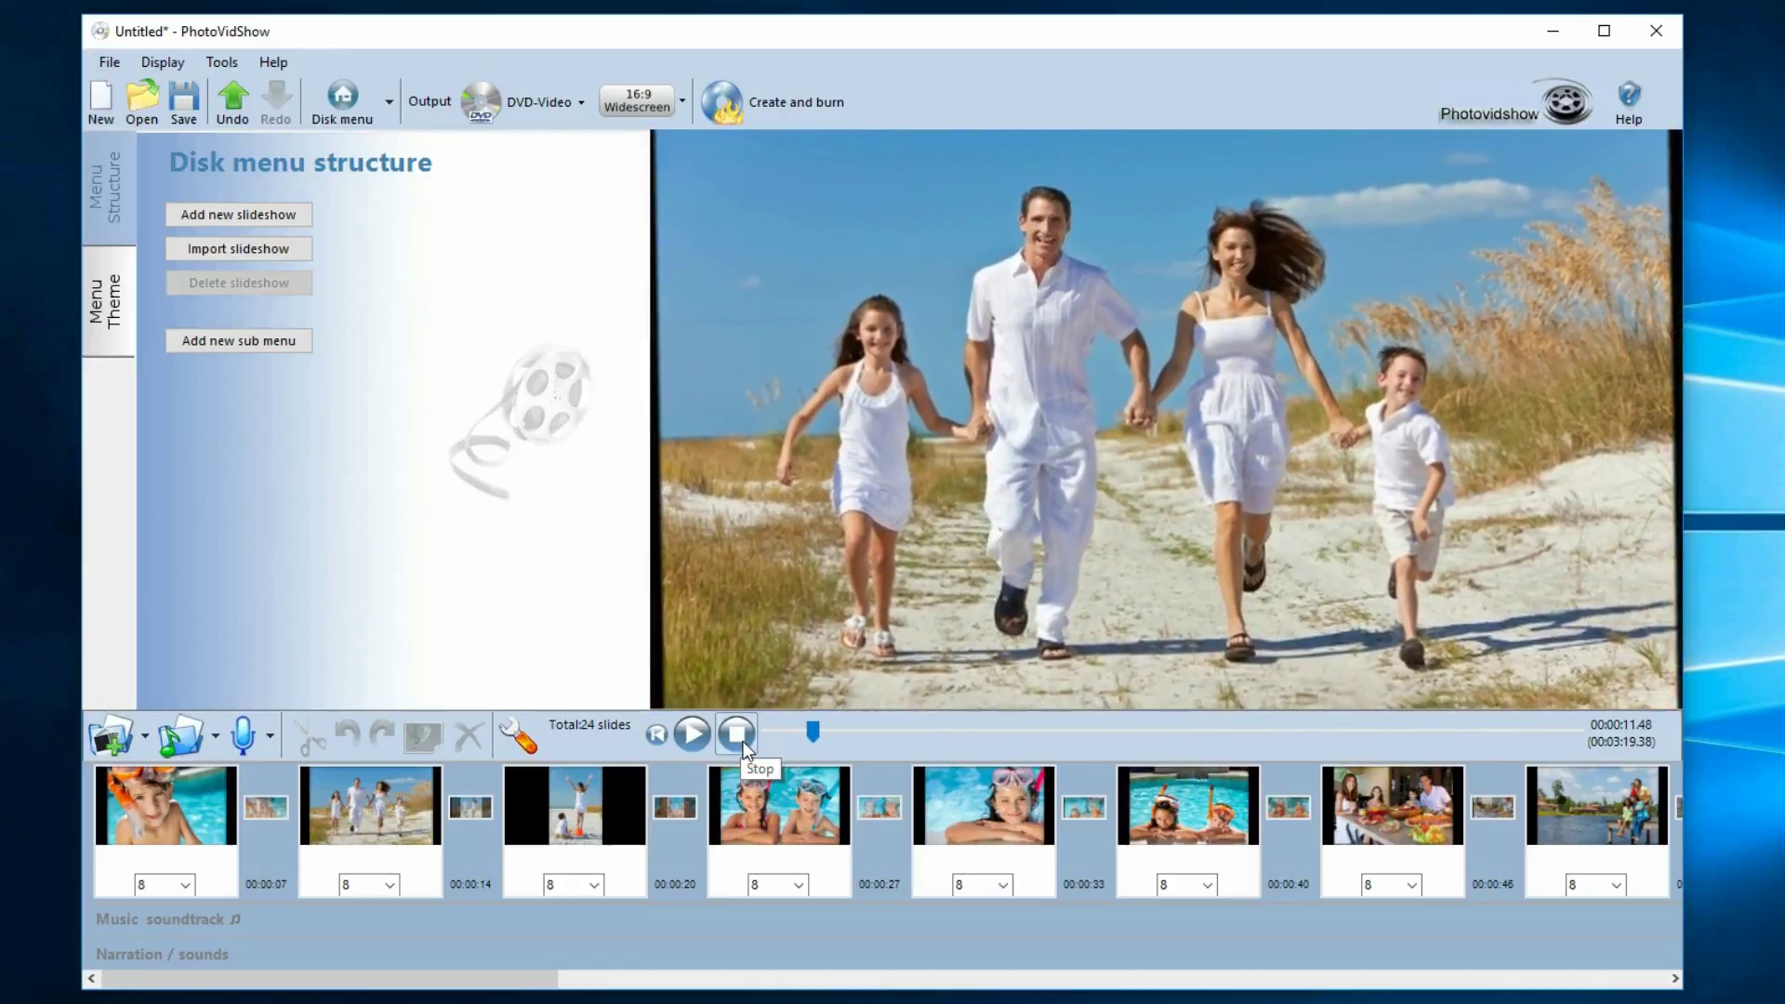
left_click(744, 742)
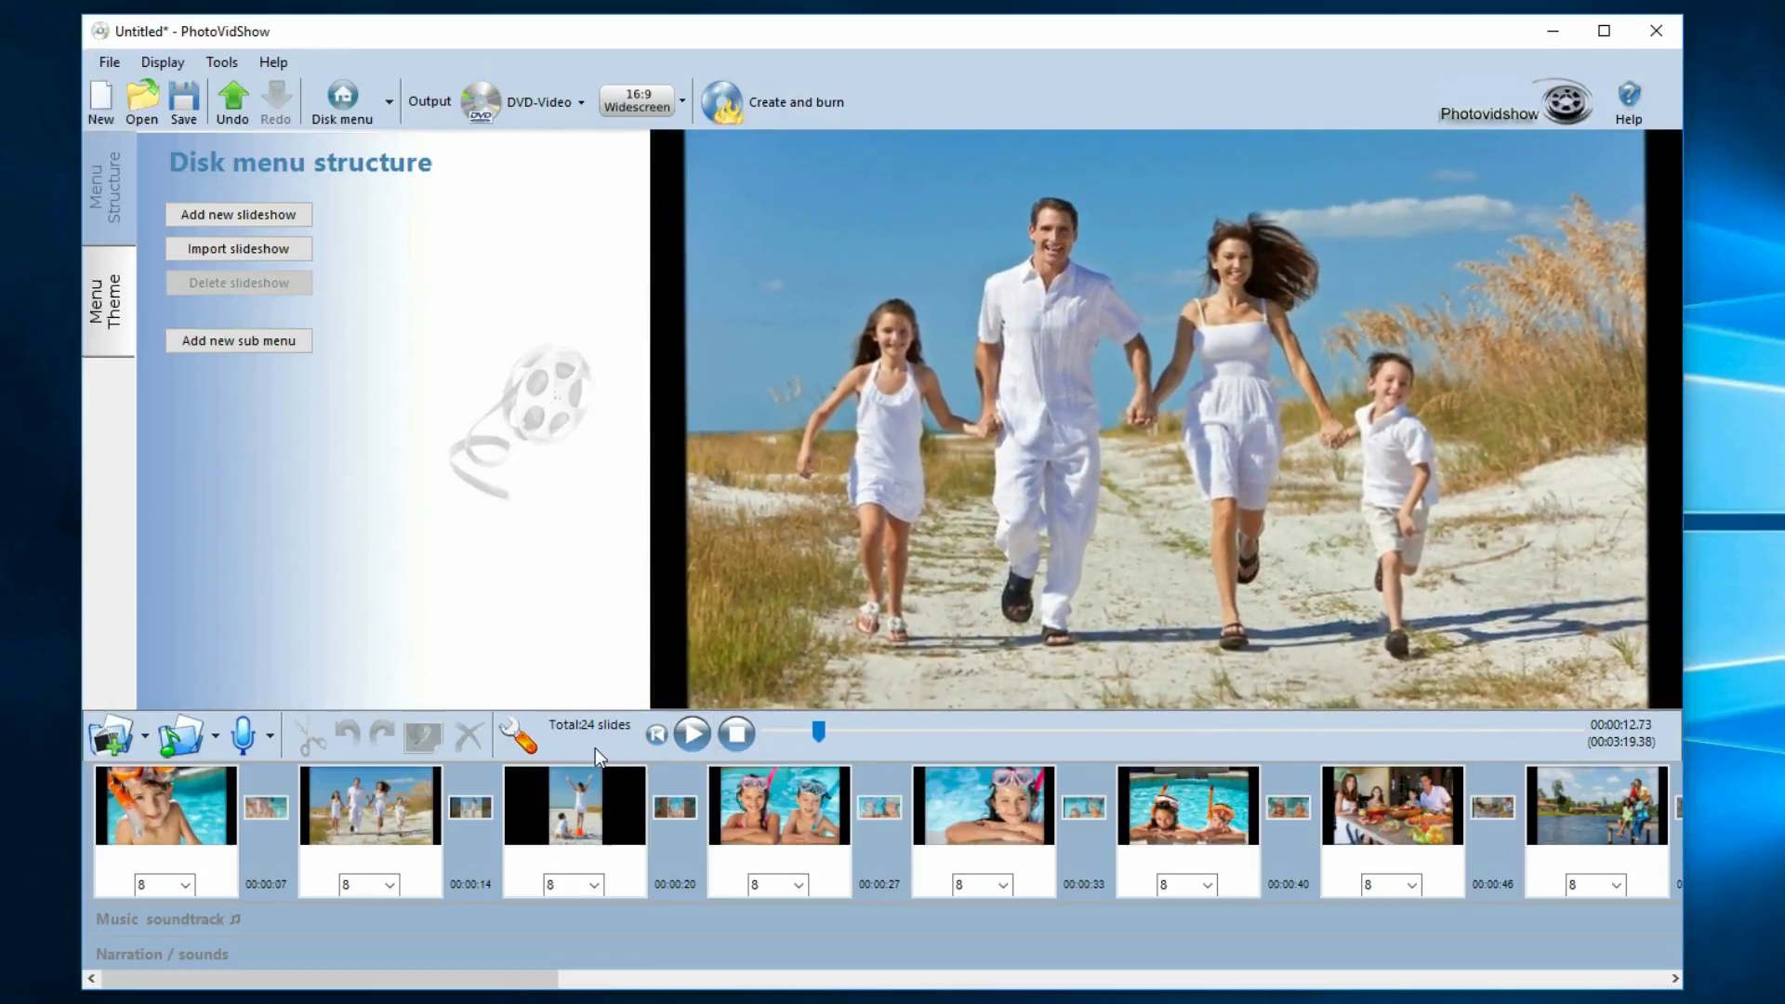
Disable the auto pan and zoom effect for all slides and preview the slideshow from its beginning into the second slide
left_click(520, 738)
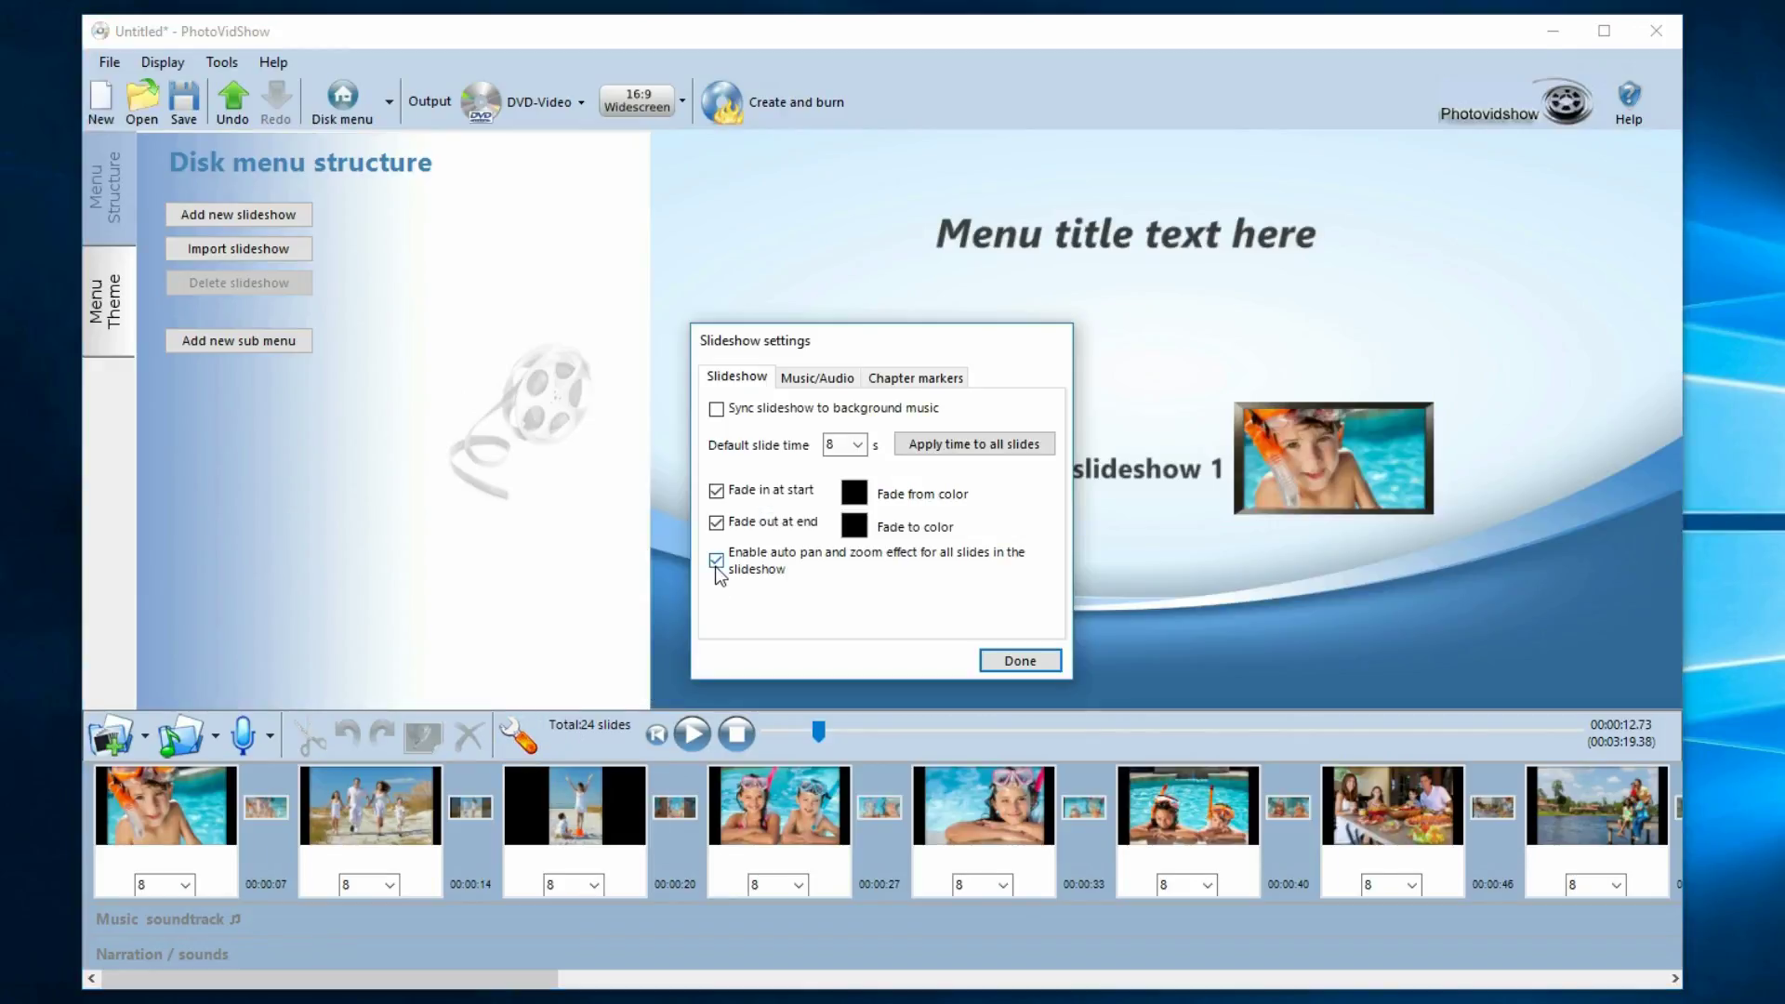
left_click(717, 562)
left_click(1019, 662)
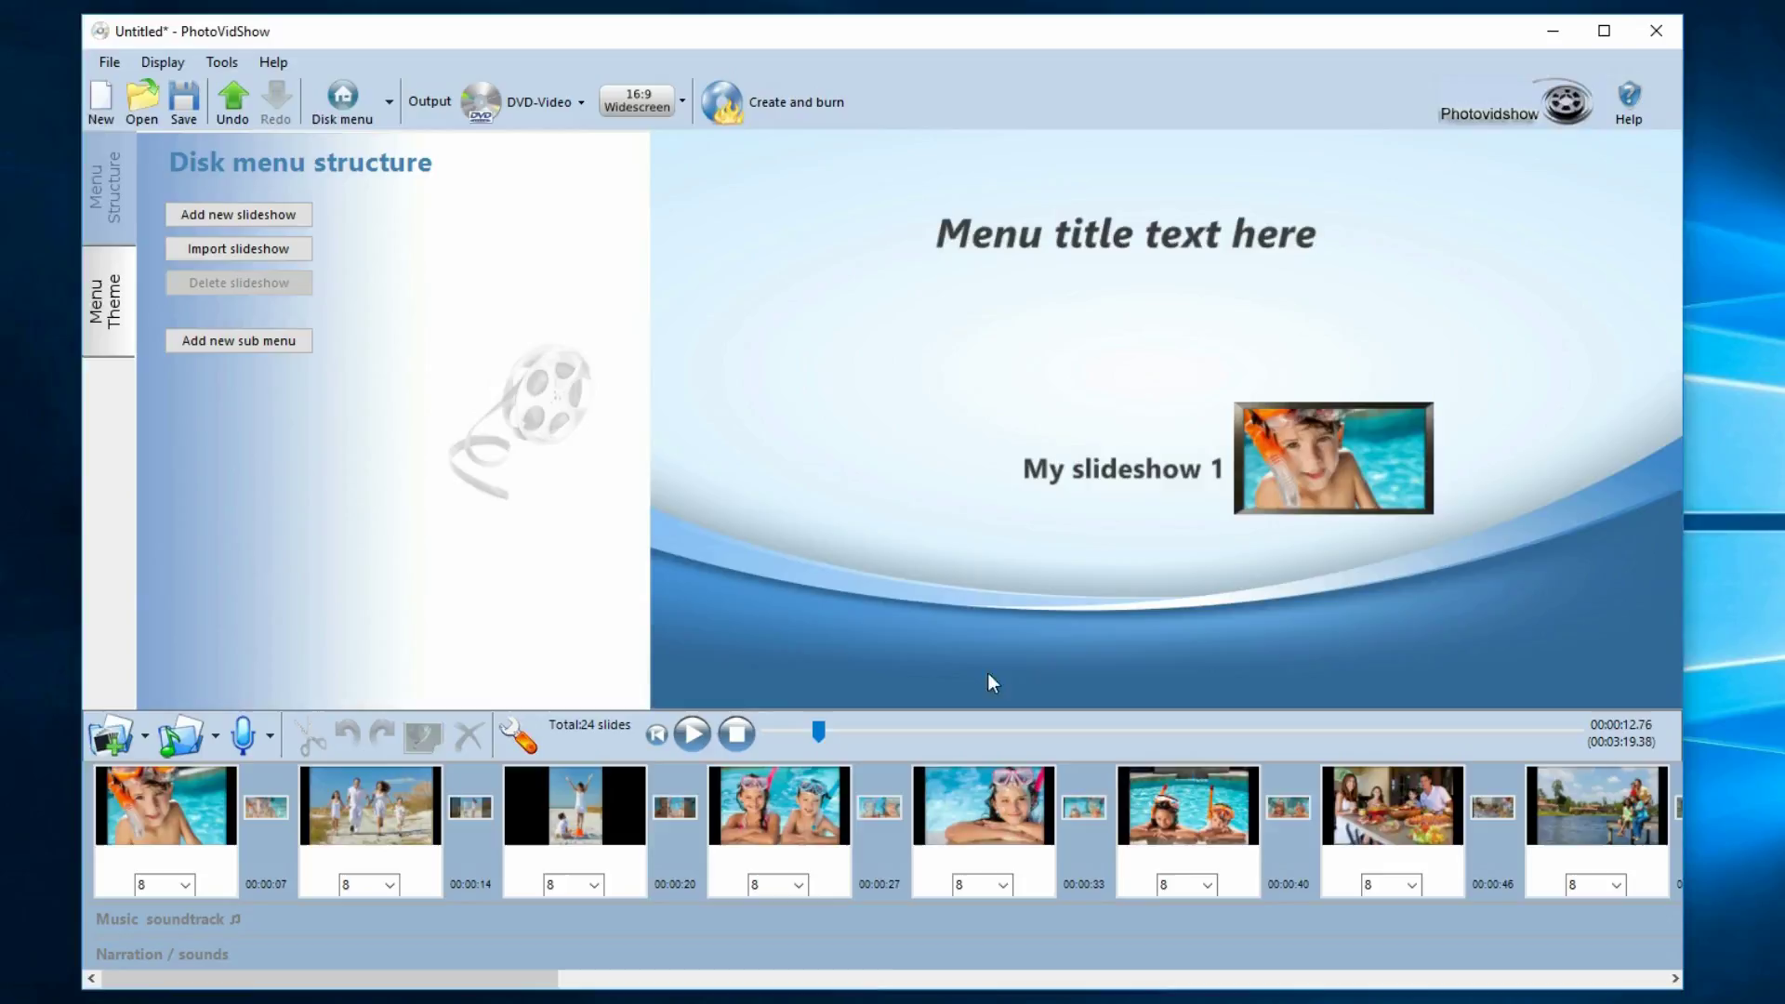
left_click(657, 737)
left_click(695, 735)
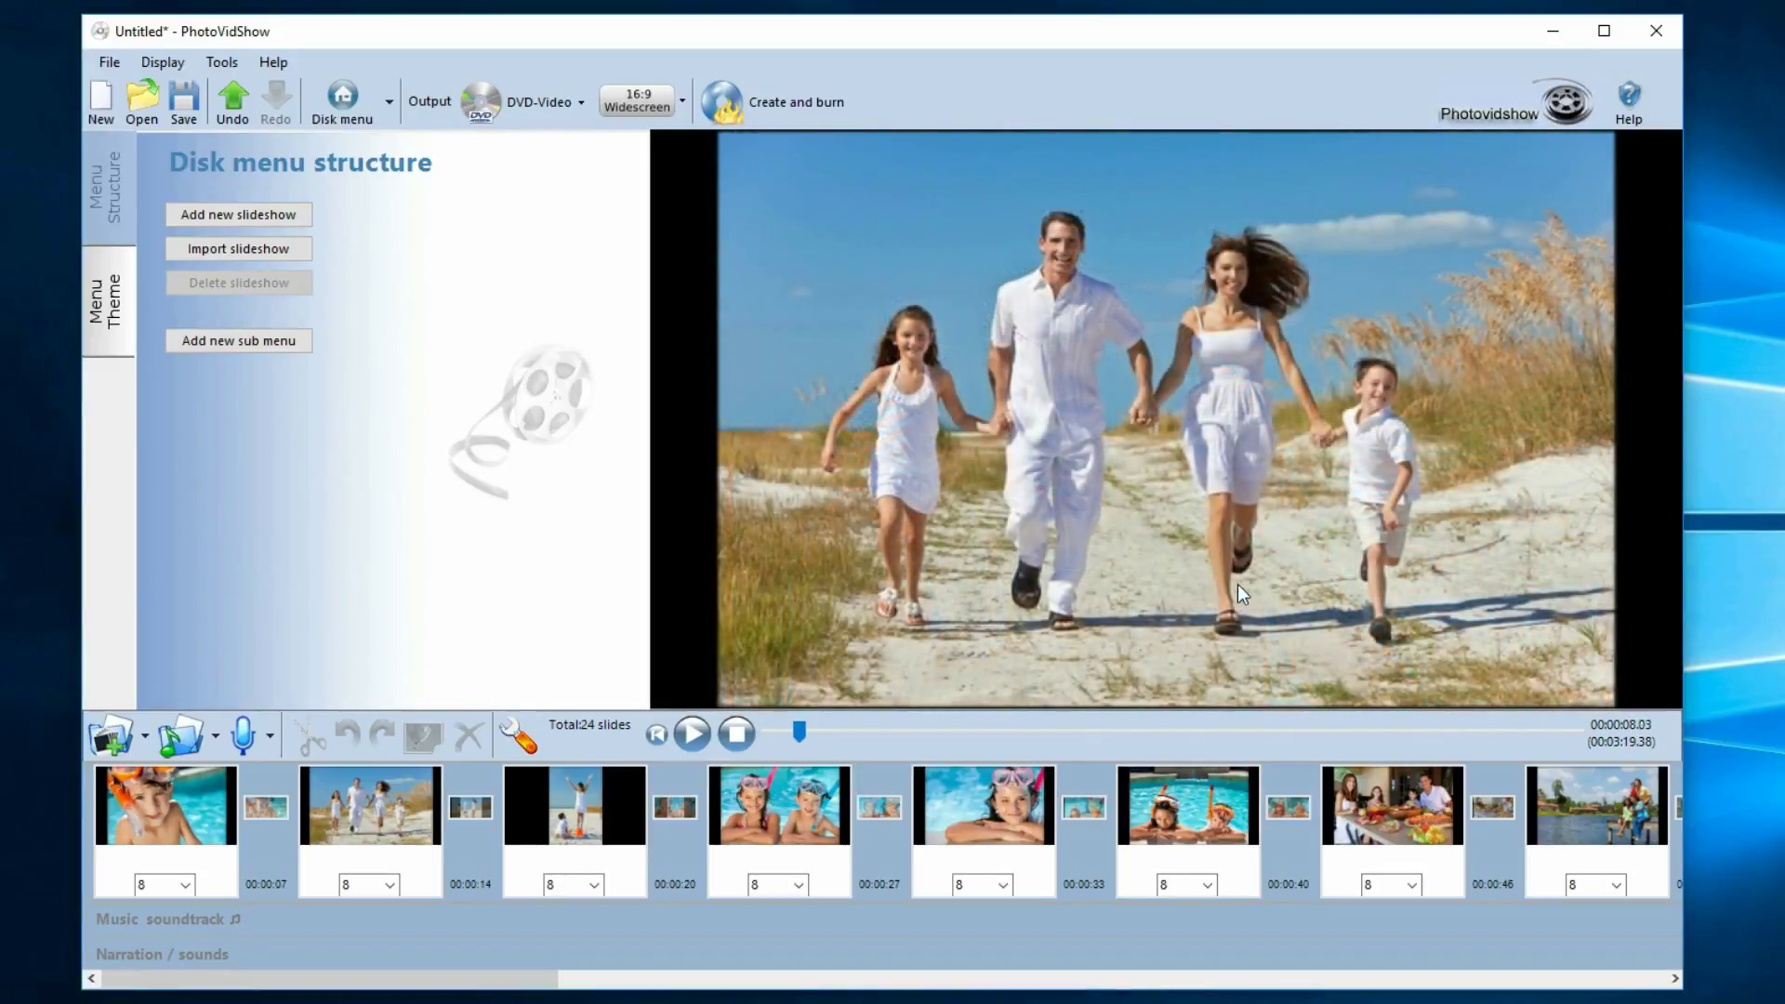
left_click(743, 742)
Enable the auto pan and zoom effect for all slides again and replay the slideshow from its beginning
left_click(520, 740)
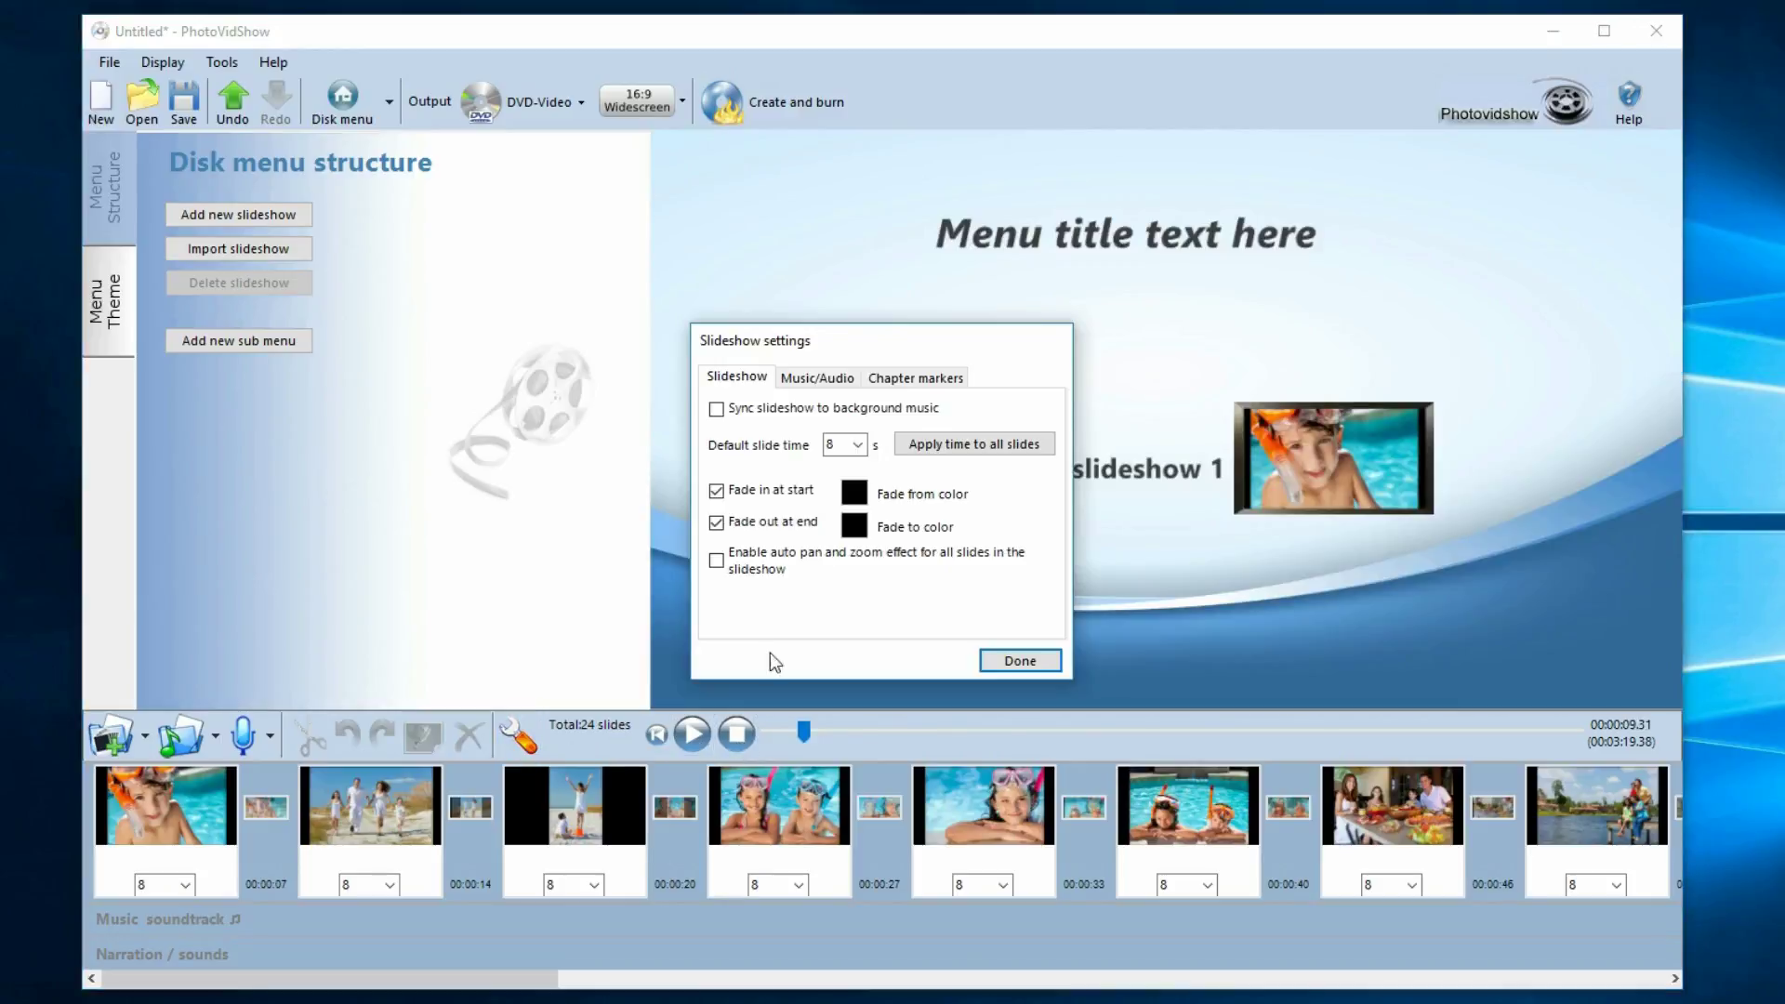
left_click(795, 558)
left_click(1045, 667)
left_click_drag(806, 733, 766, 735)
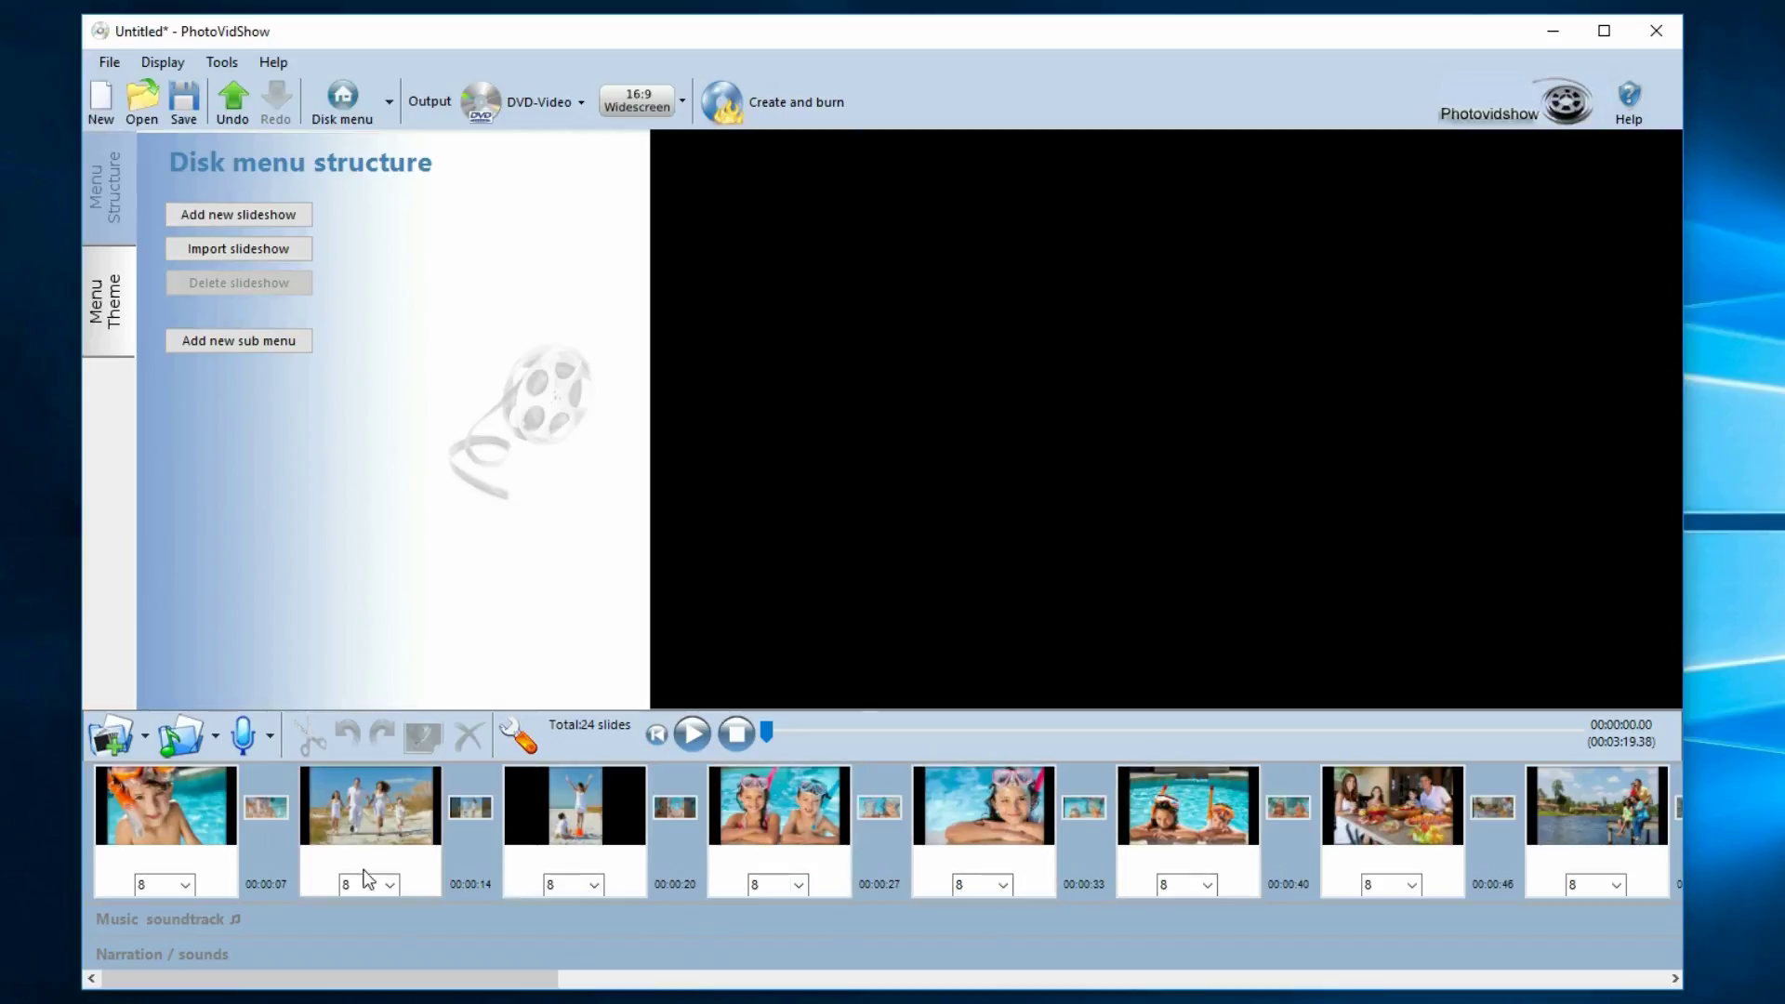
left_click(700, 742)
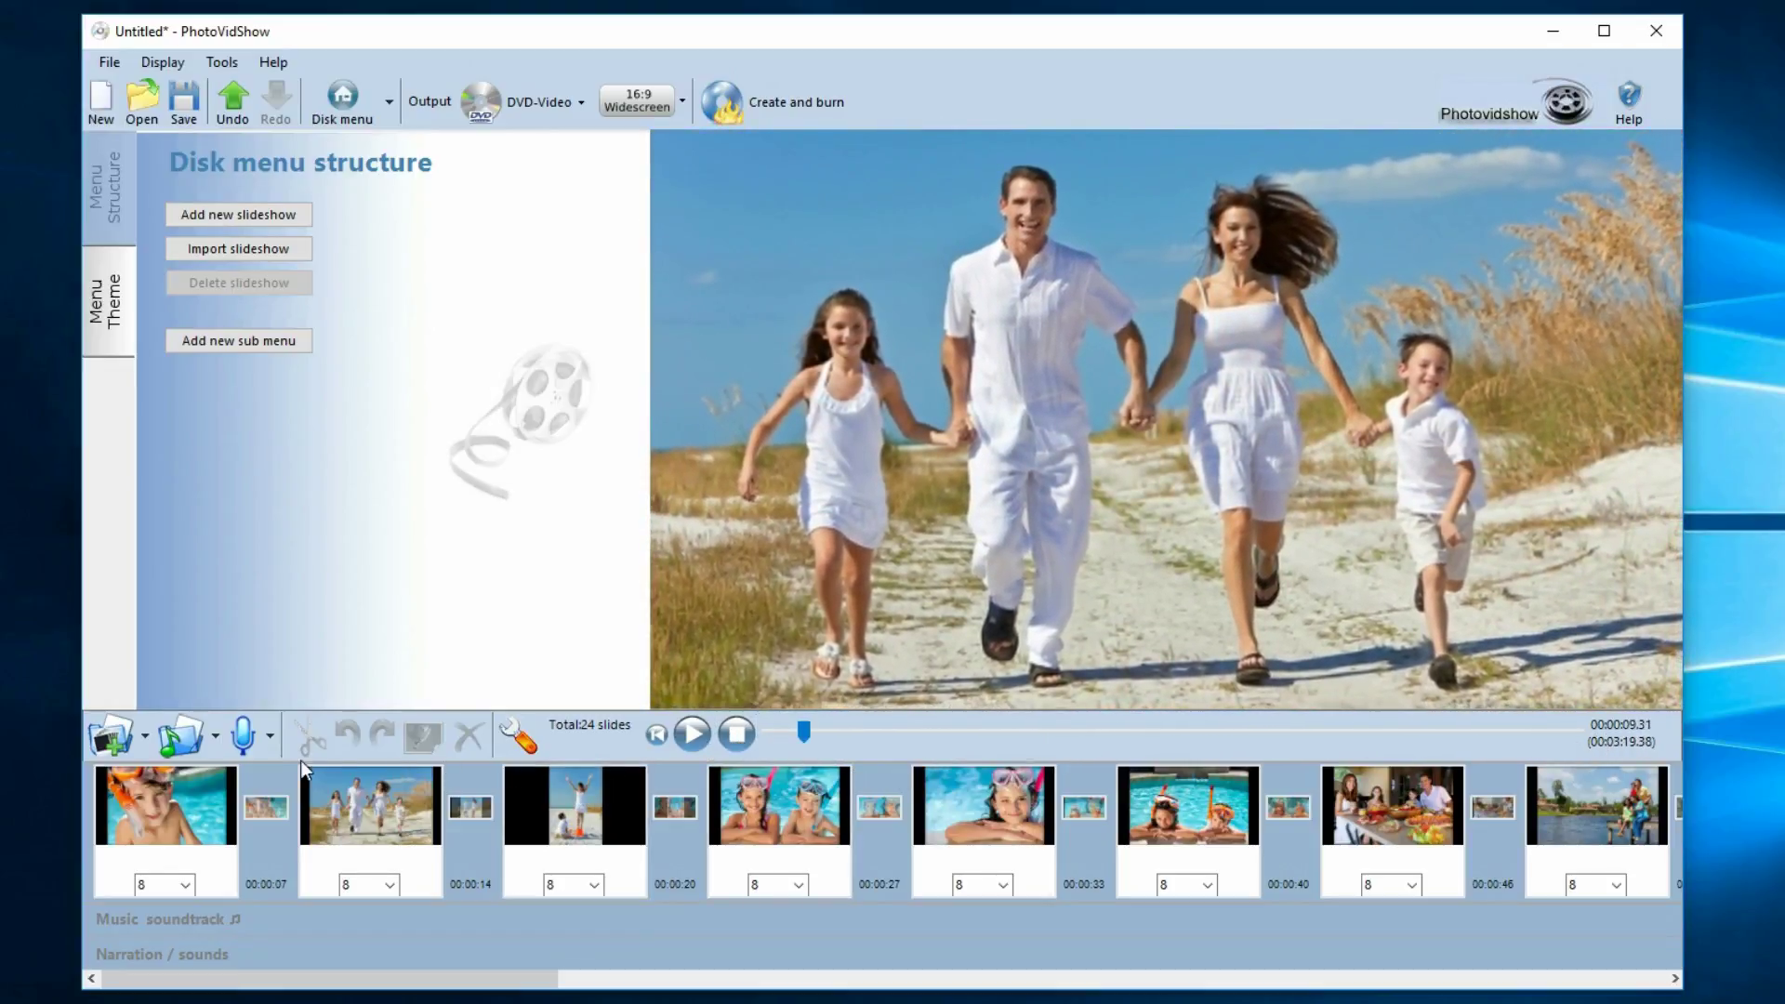
Set the first slide's display time to 12 seconds
left_click(186, 885)
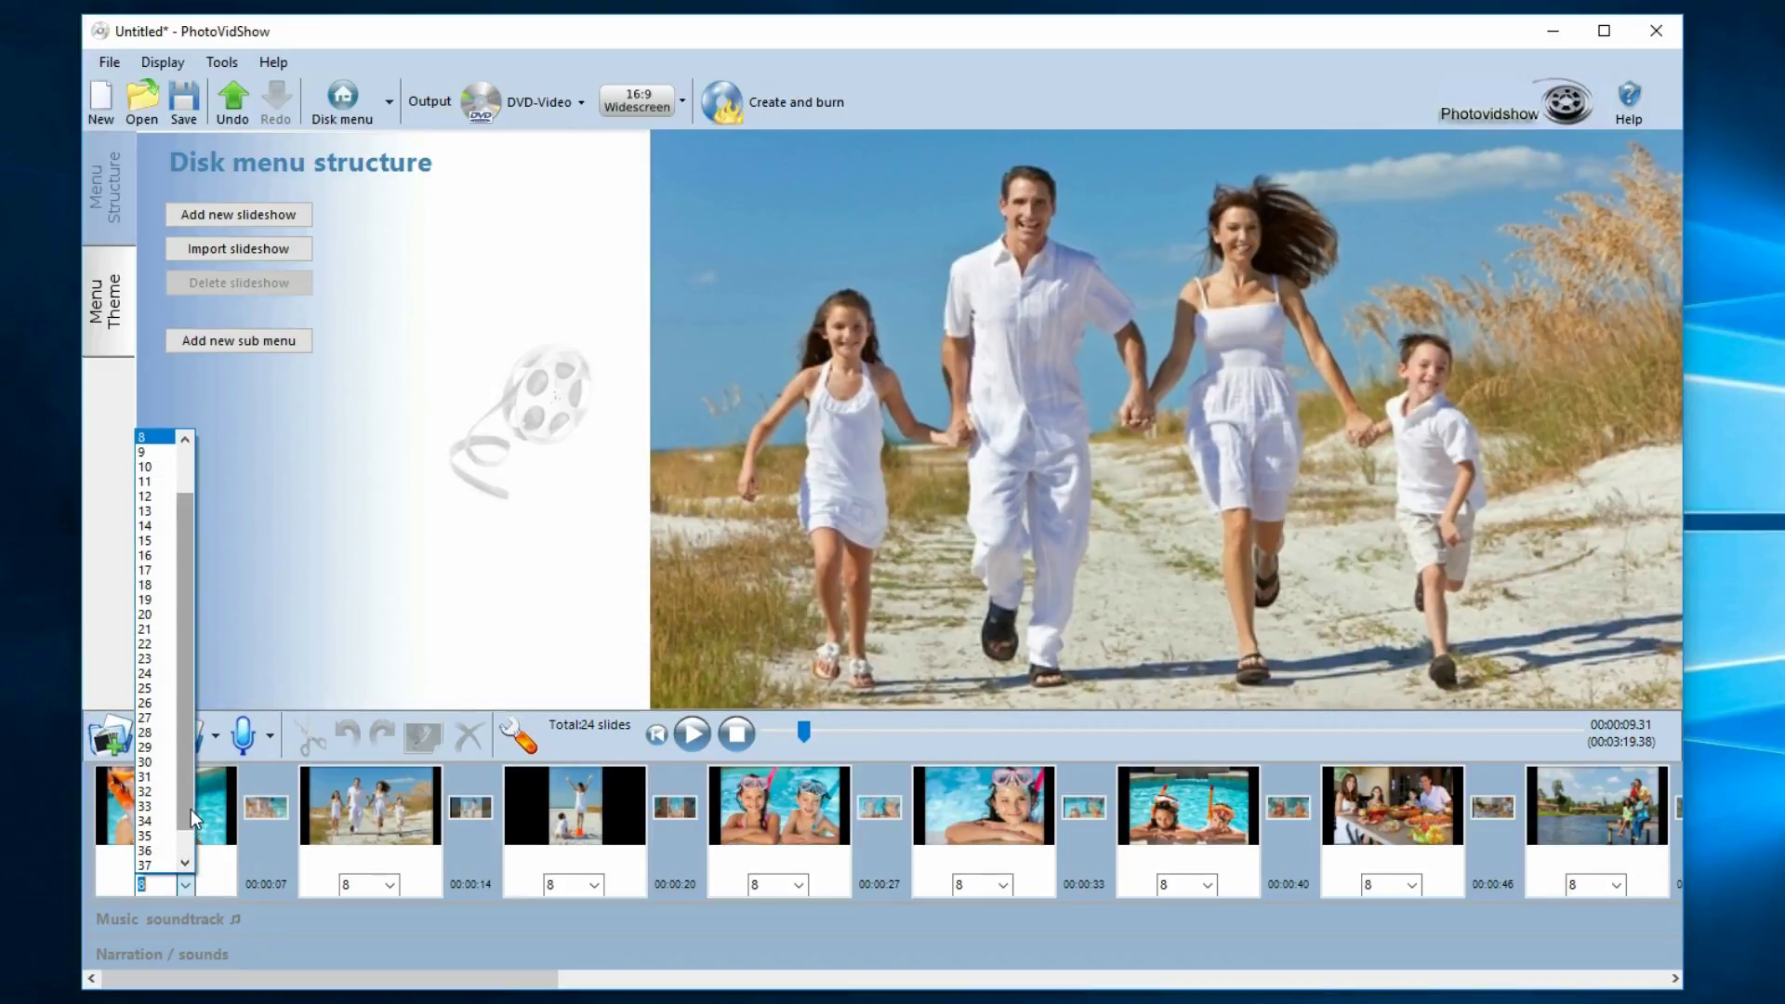
scroll(176, 807, "up", 1)
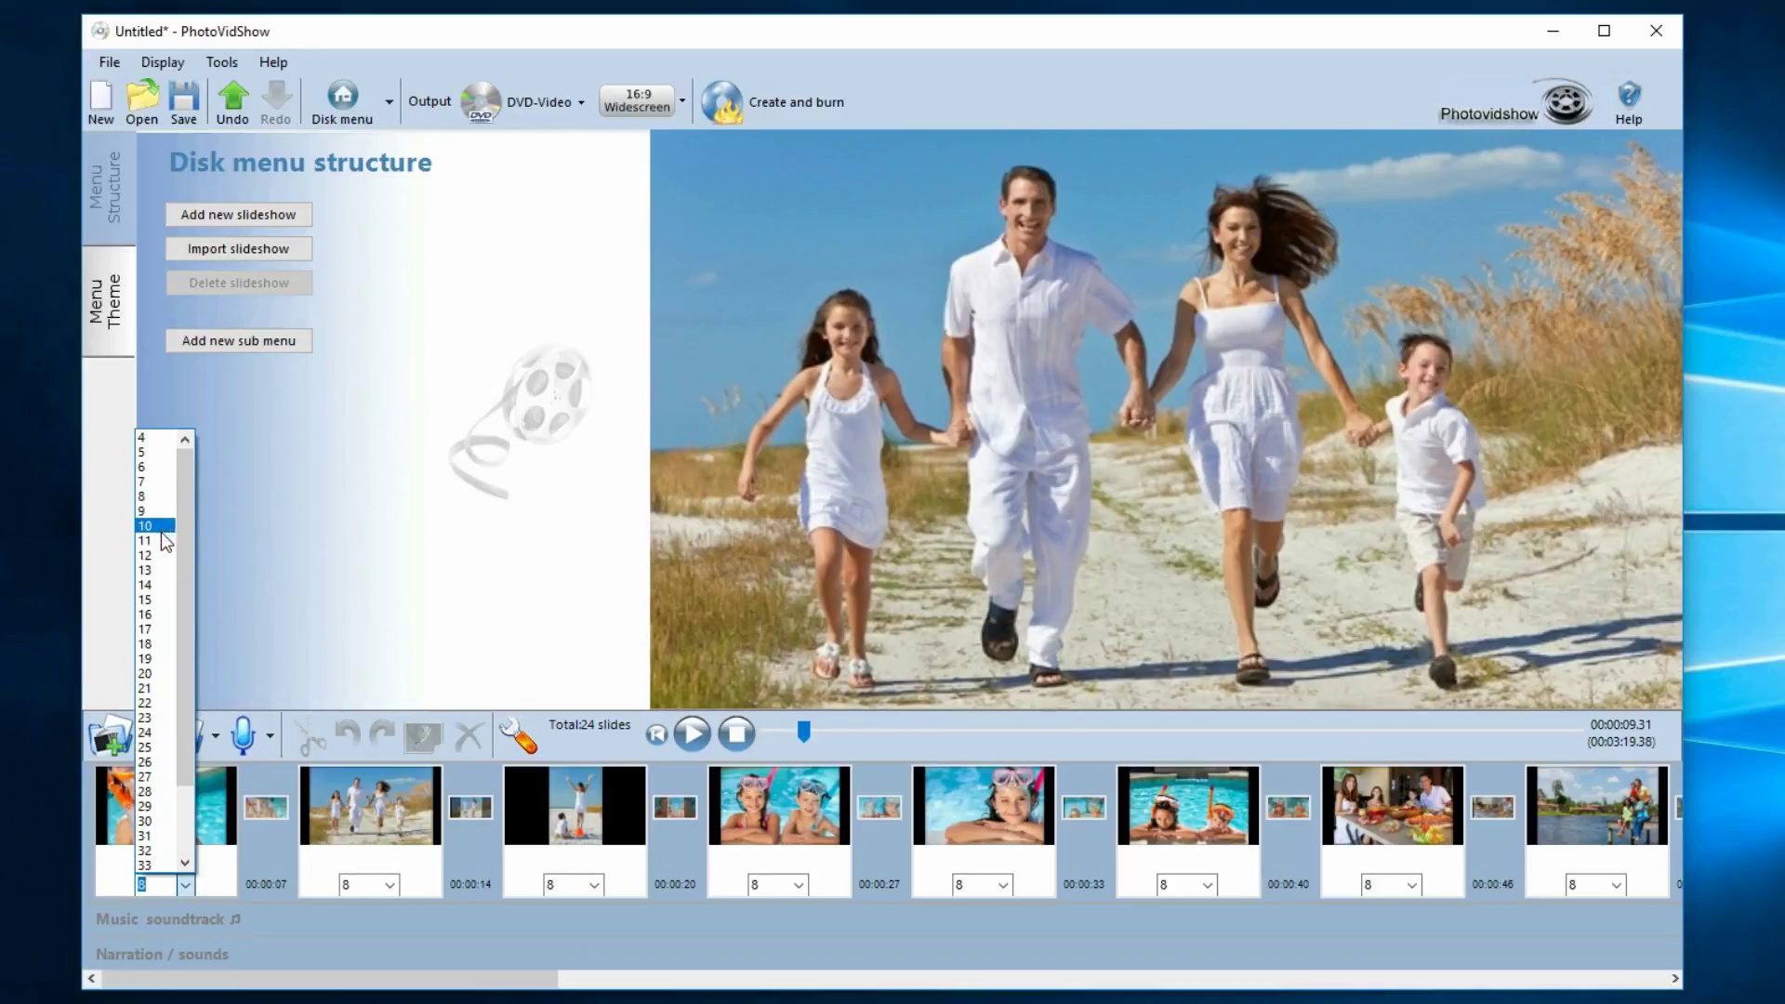
left_click(153, 555)
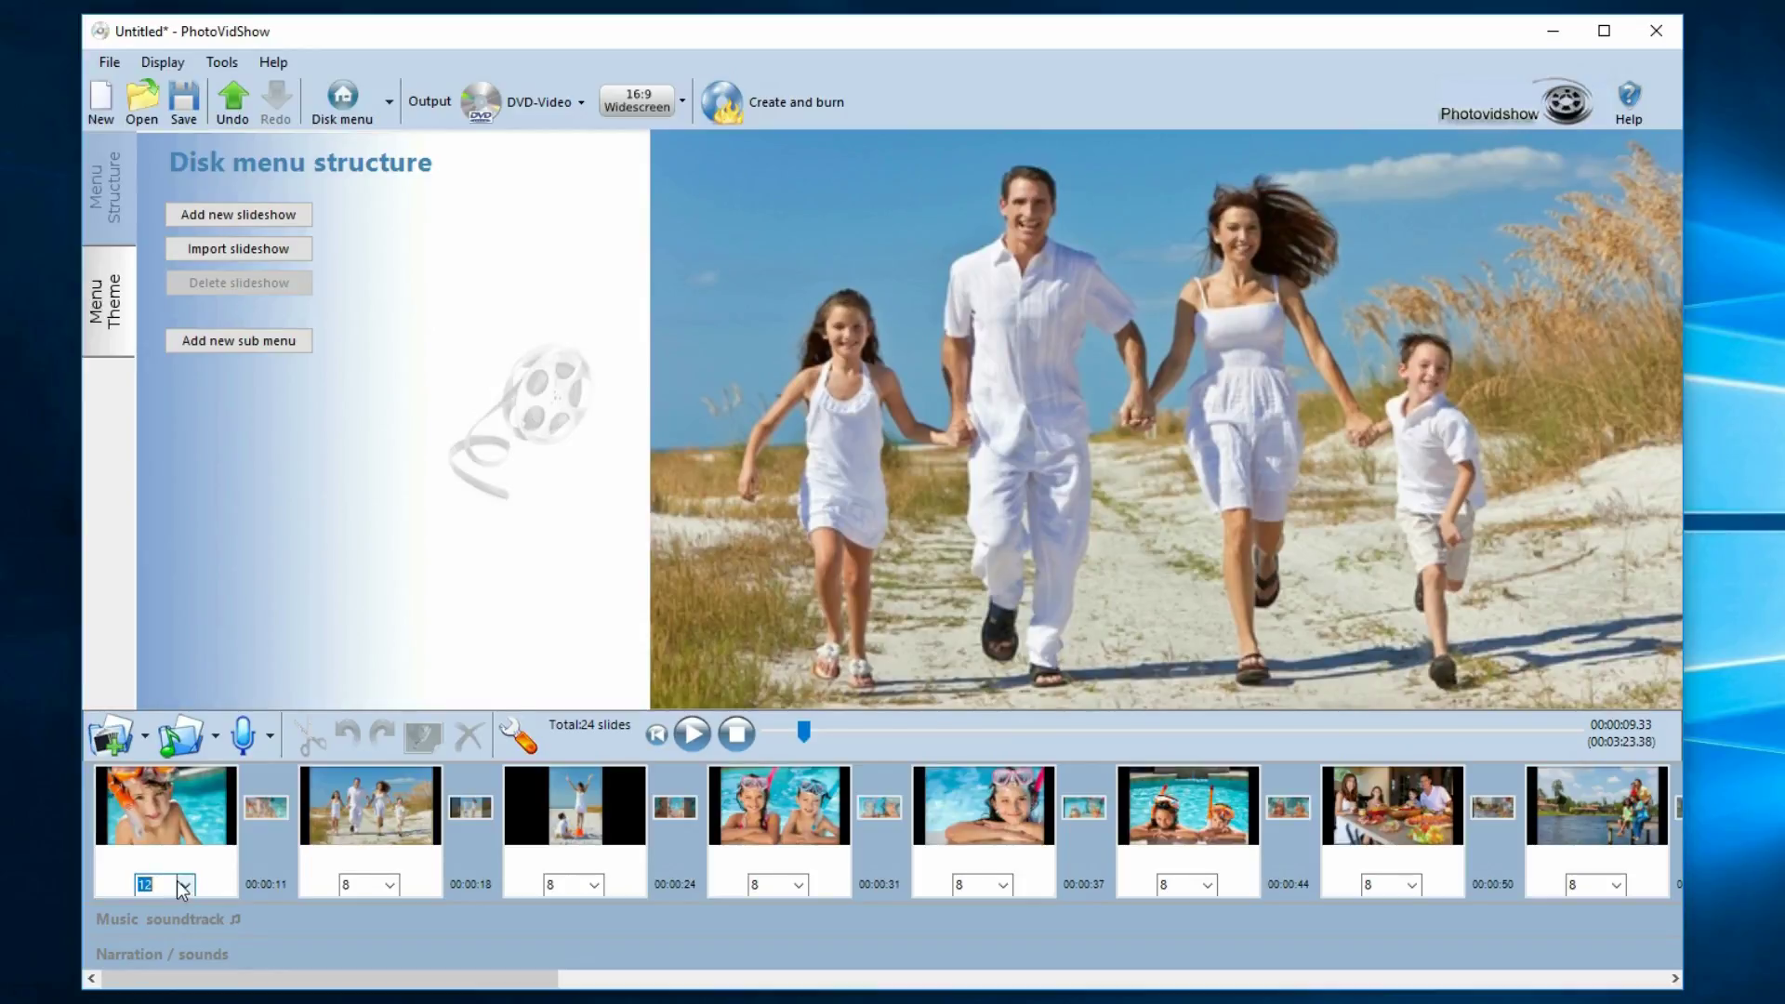
Change the first slide's display time to 4.5 seconds
type("4.5")
left_click(390, 884)
left_click(165, 891)
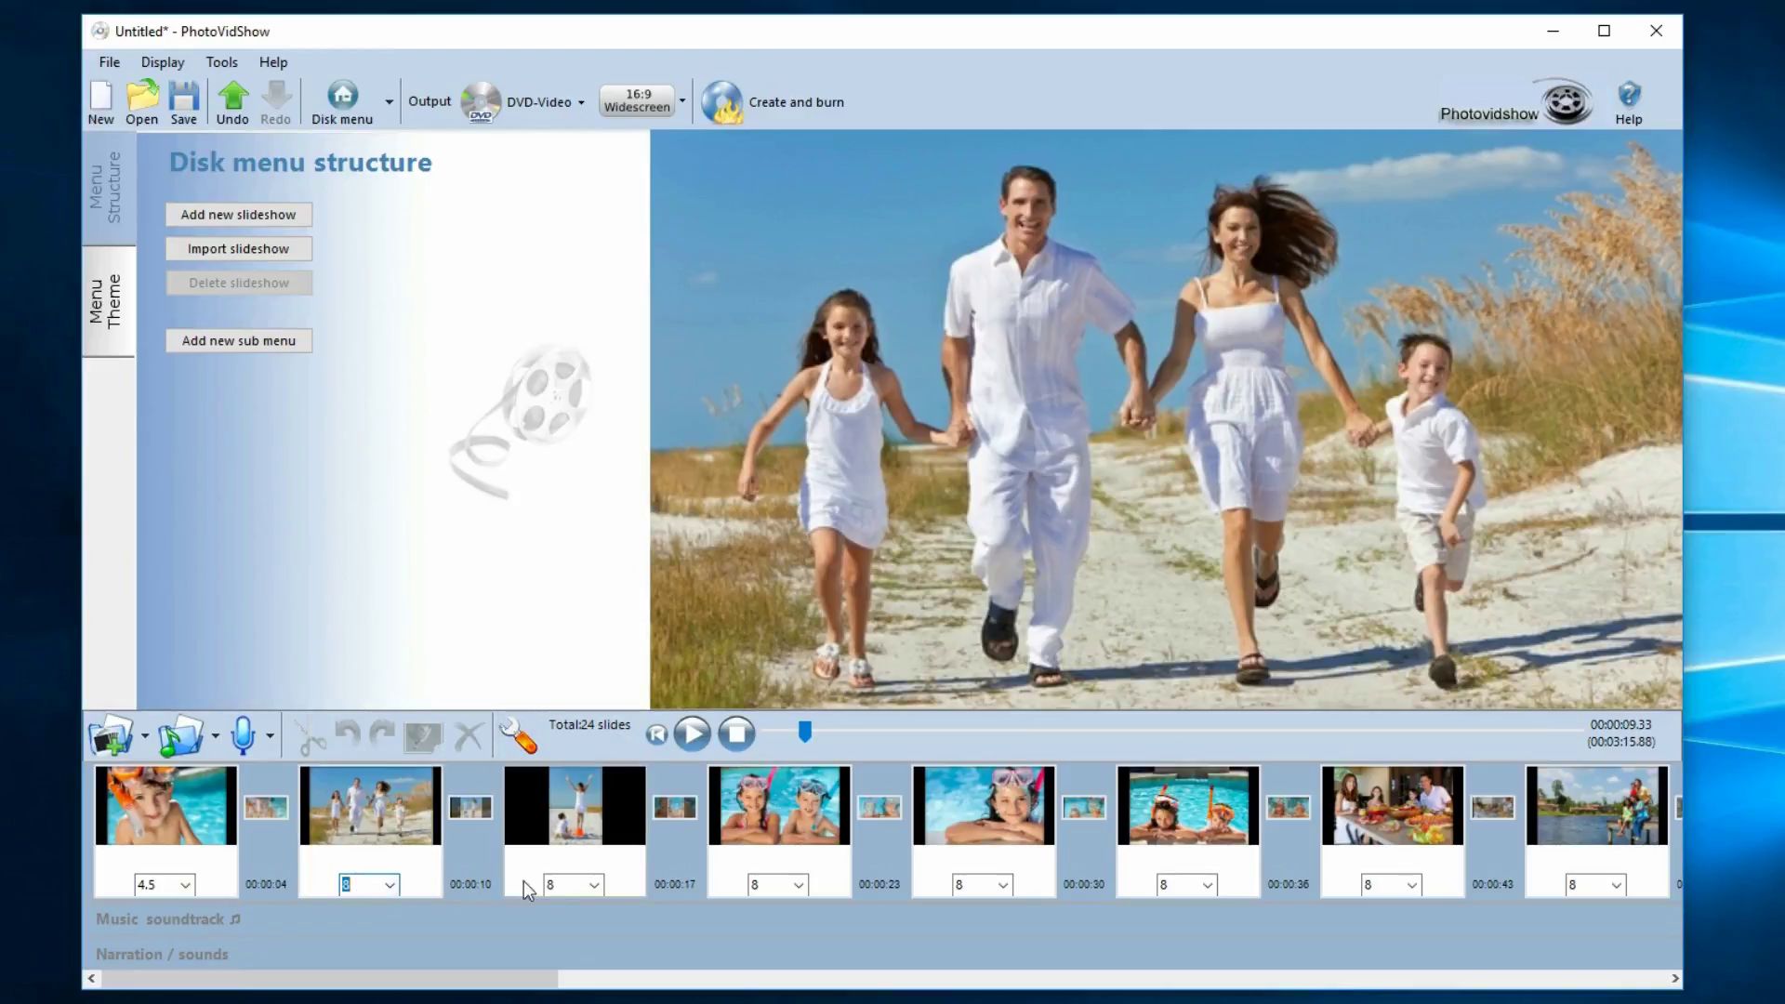
Set the slideshow's default slide time to 7 seconds and apply it to all slides
left_click(532, 738)
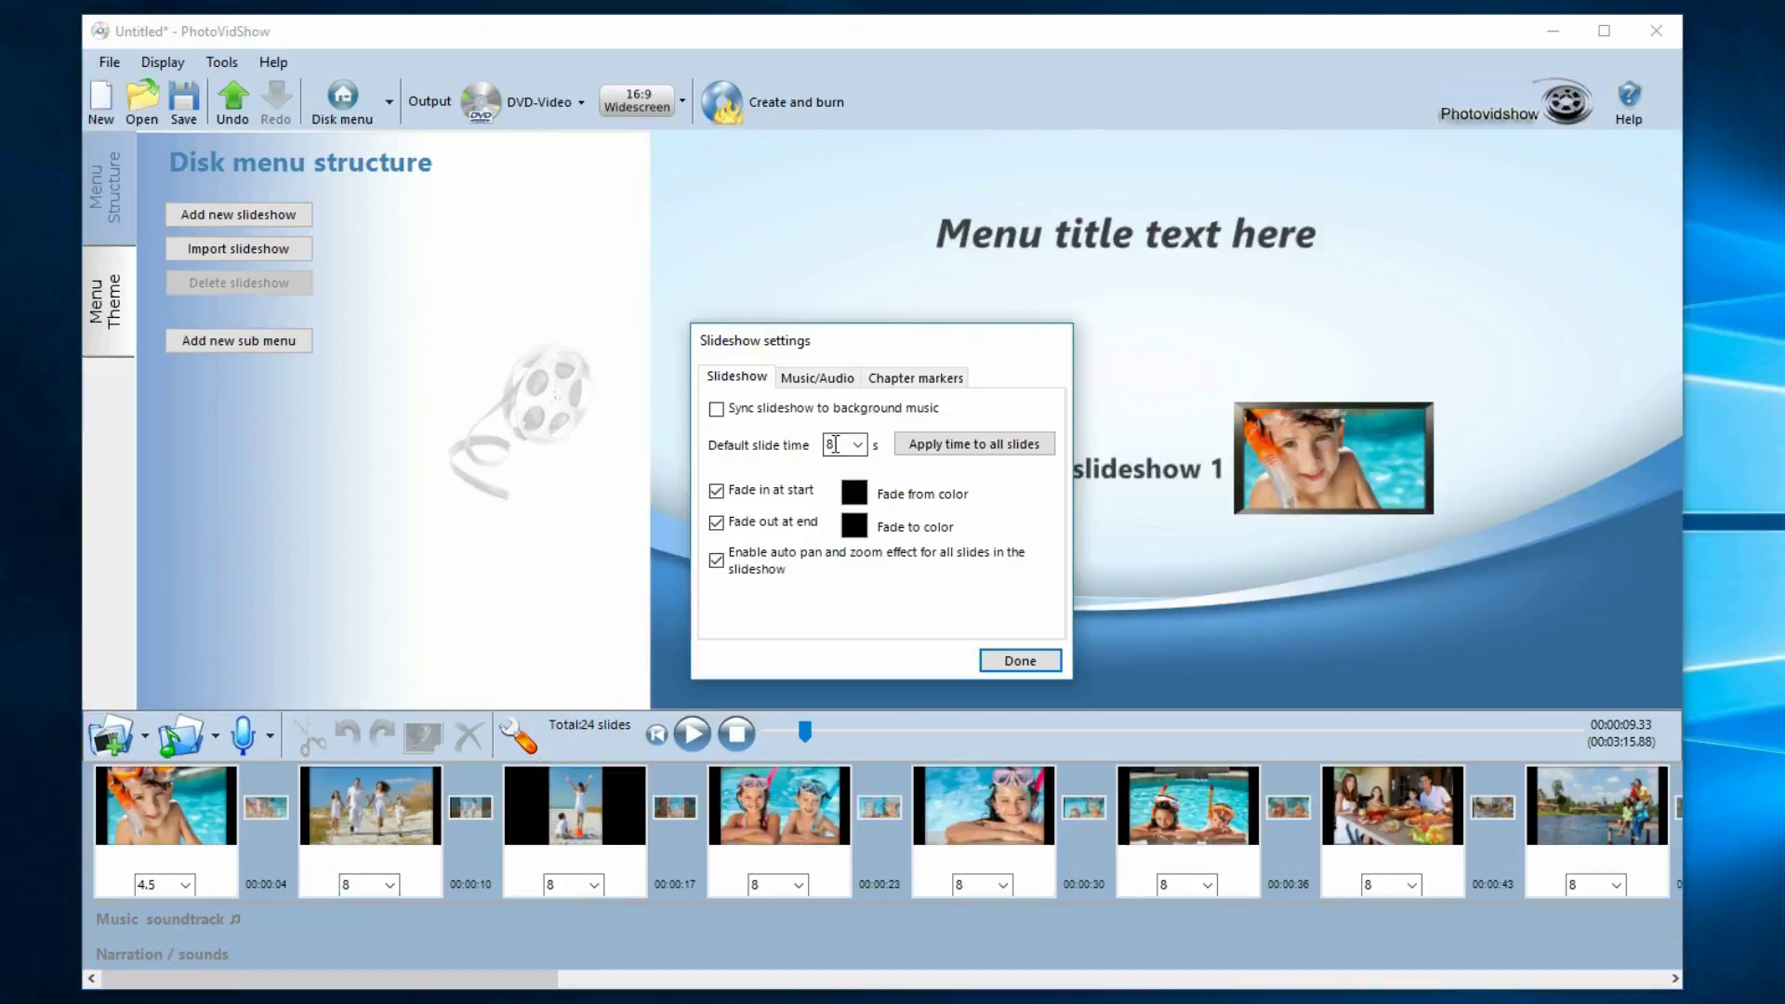
left_click(857, 445)
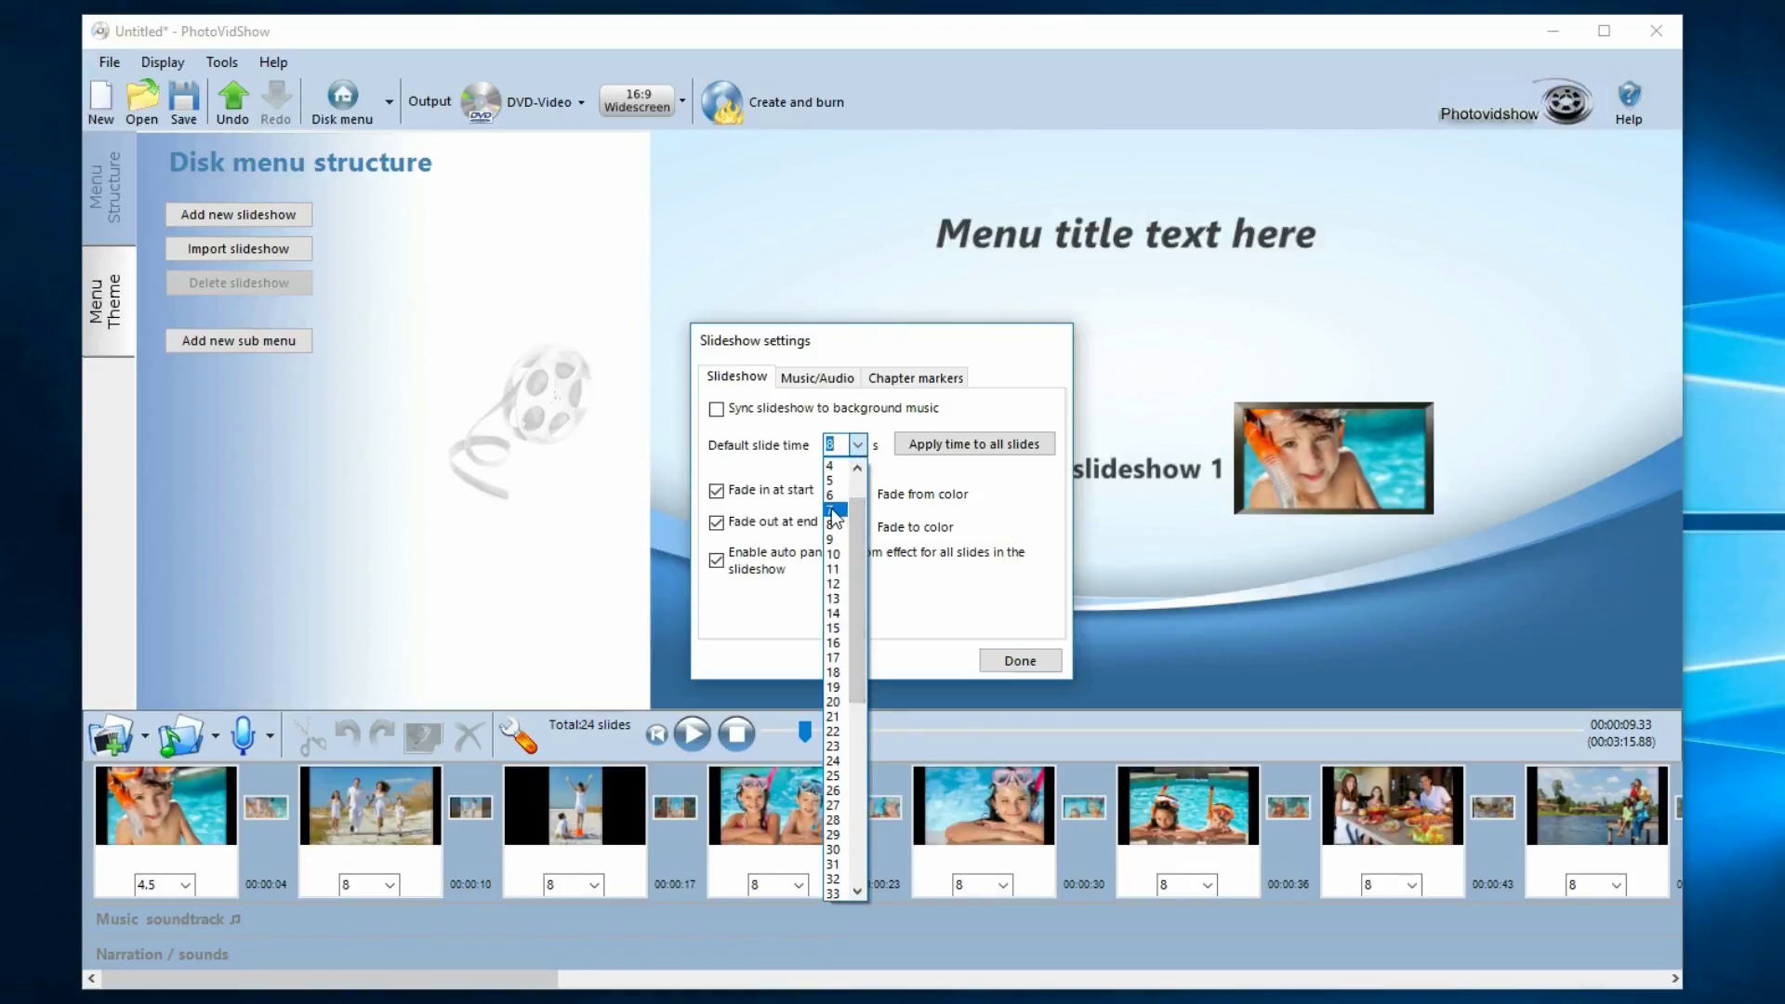
left_click(833, 510)
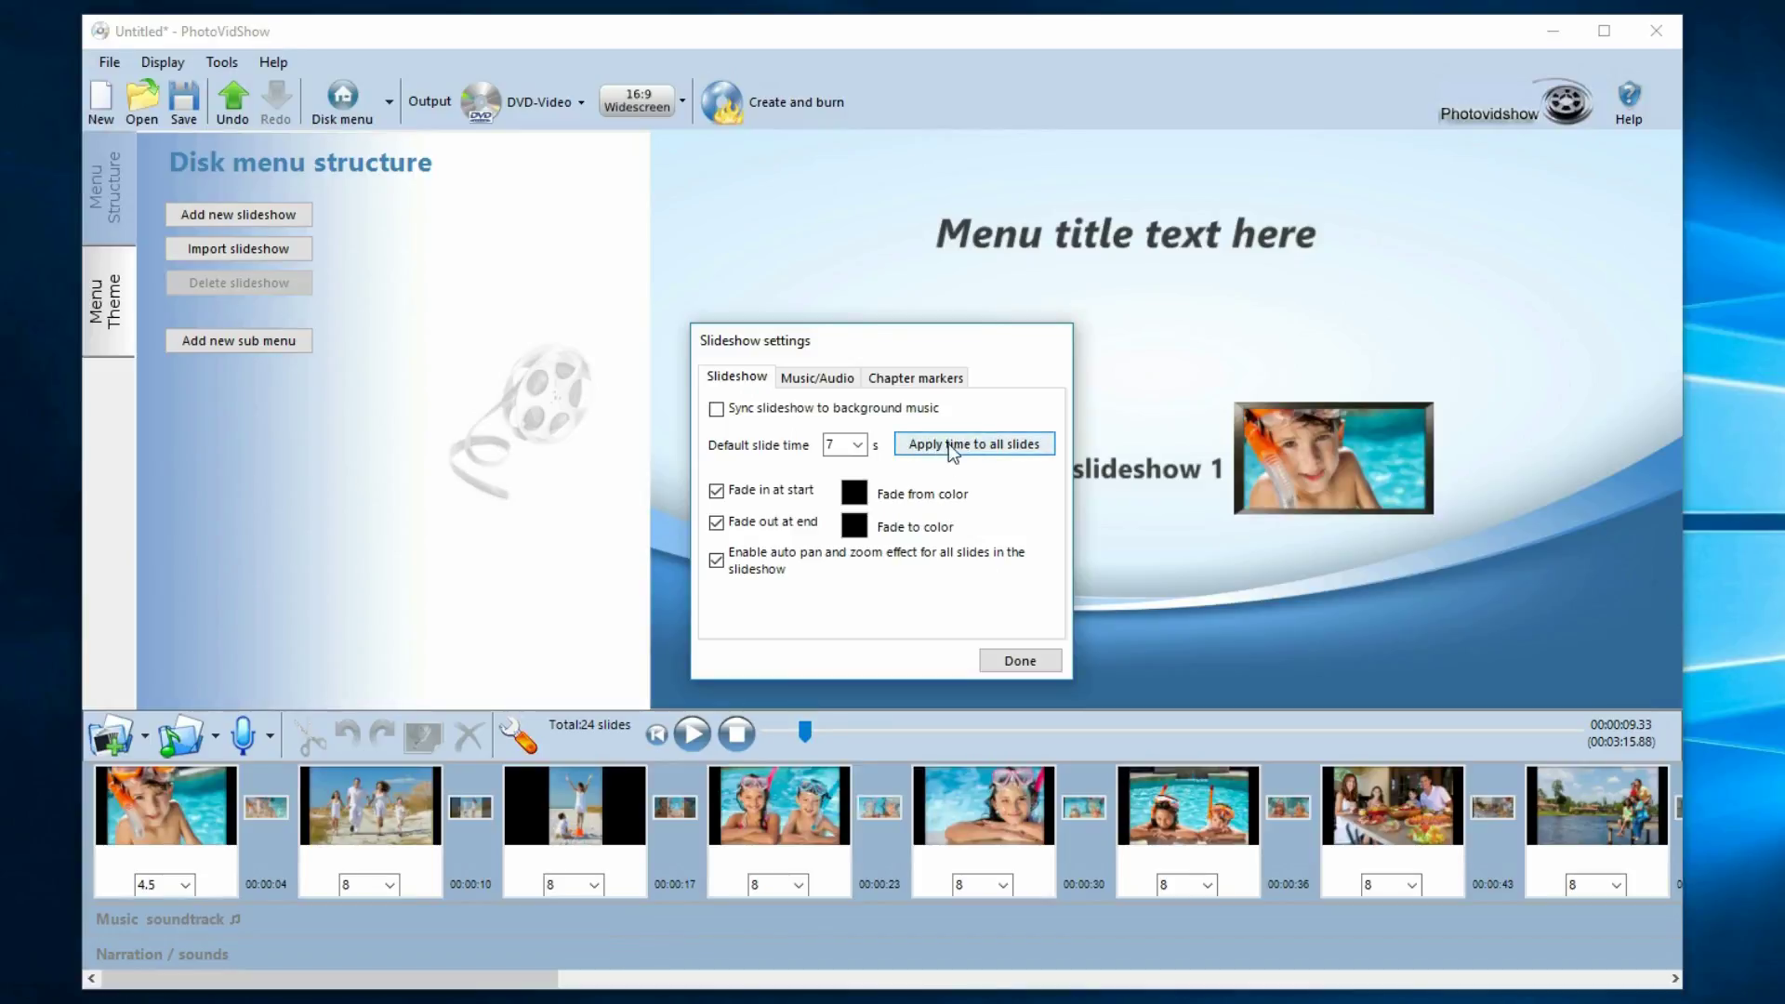
left_click(996, 448)
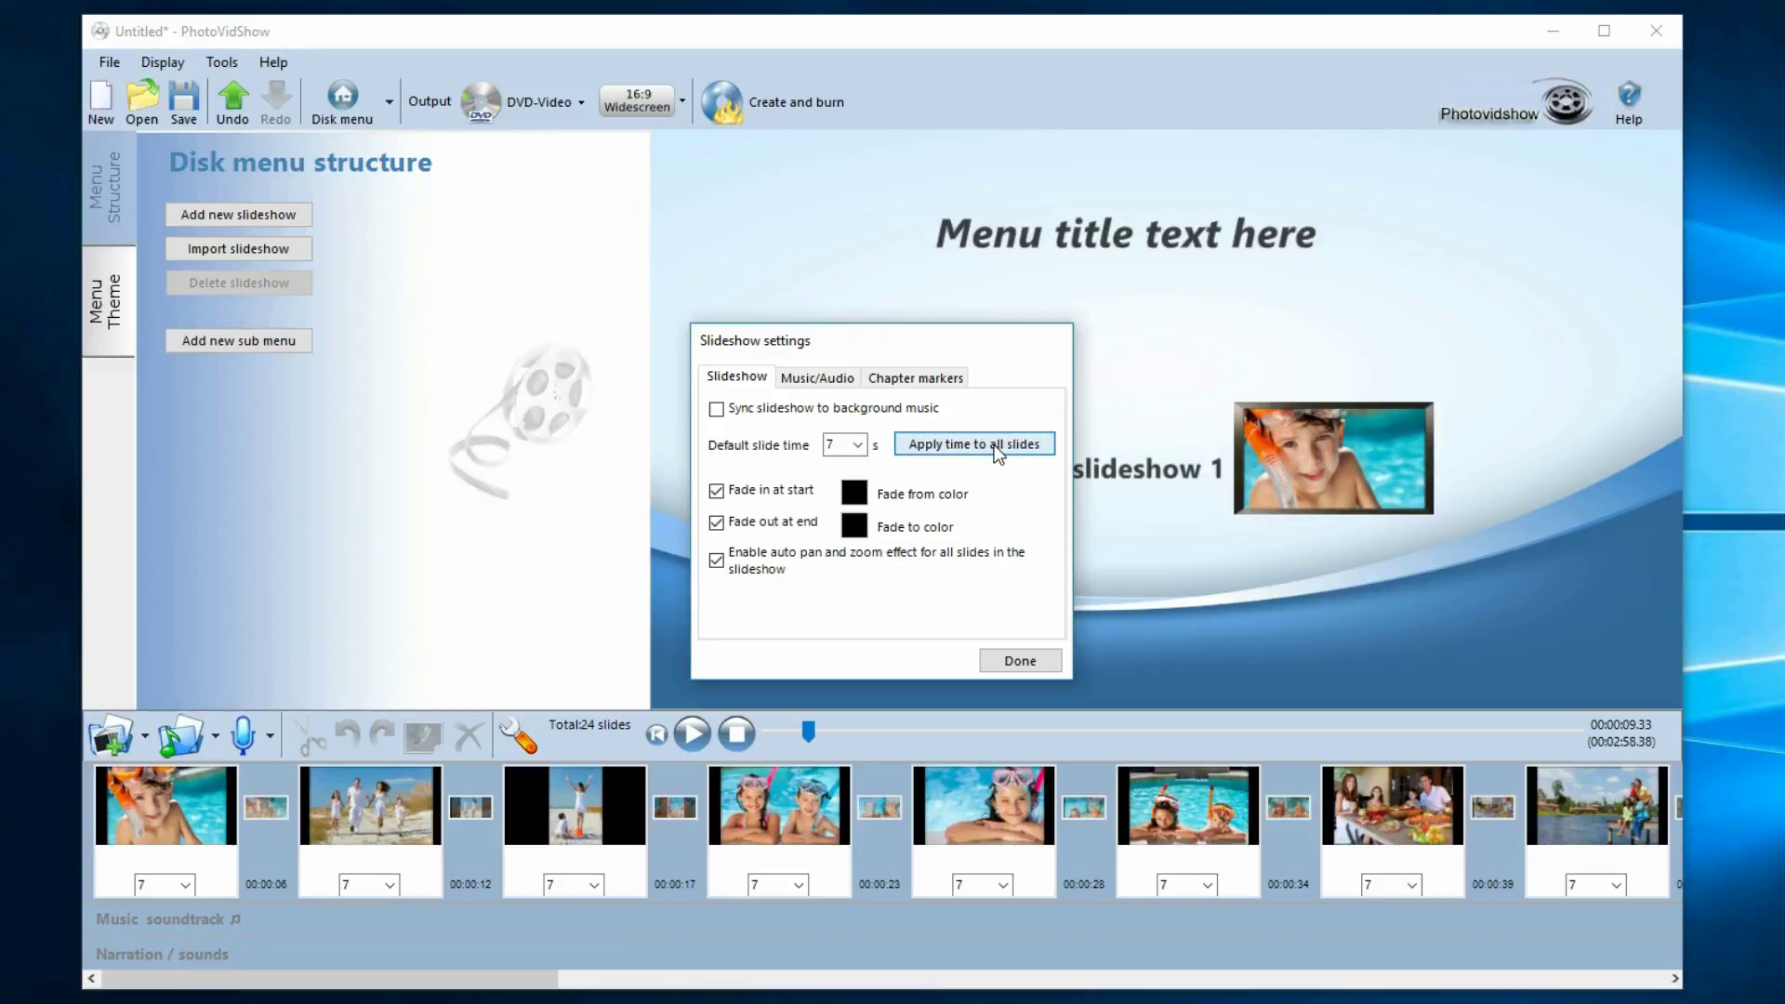
left_click(1027, 666)
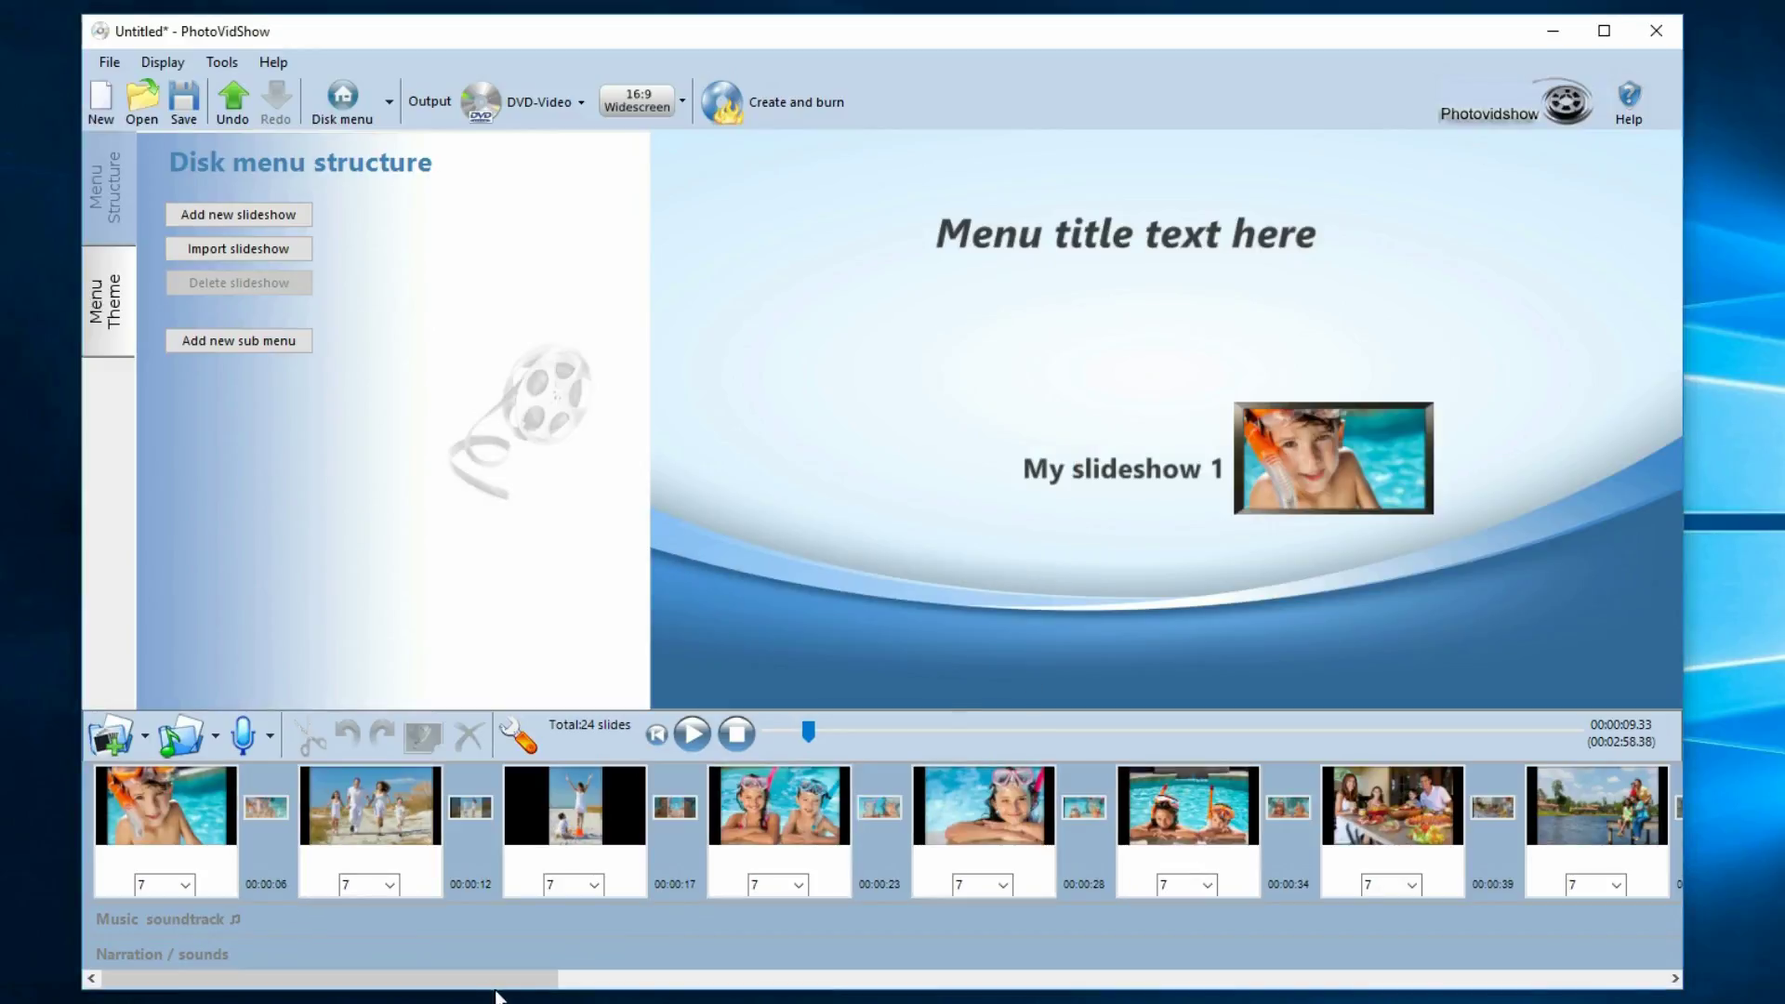
Examine the three video slides in the storyboard and their display time fields
left_click_drag(514, 980, 1400, 922)
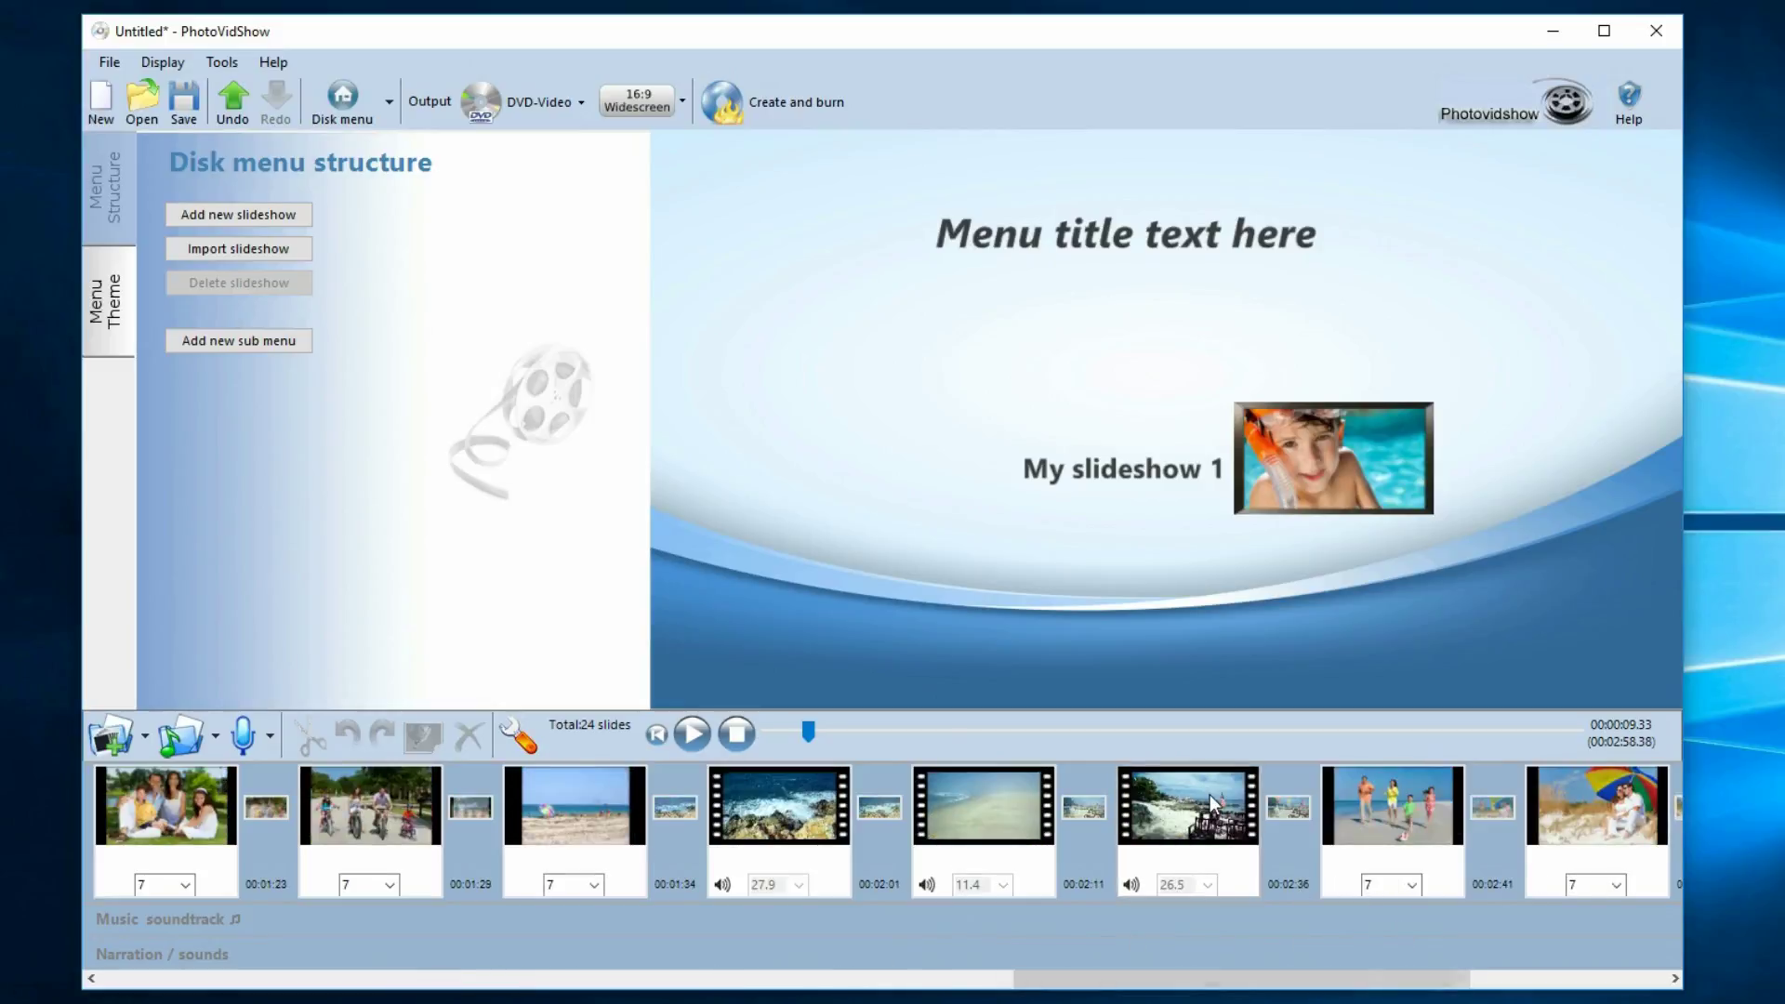
left_click(799, 883)
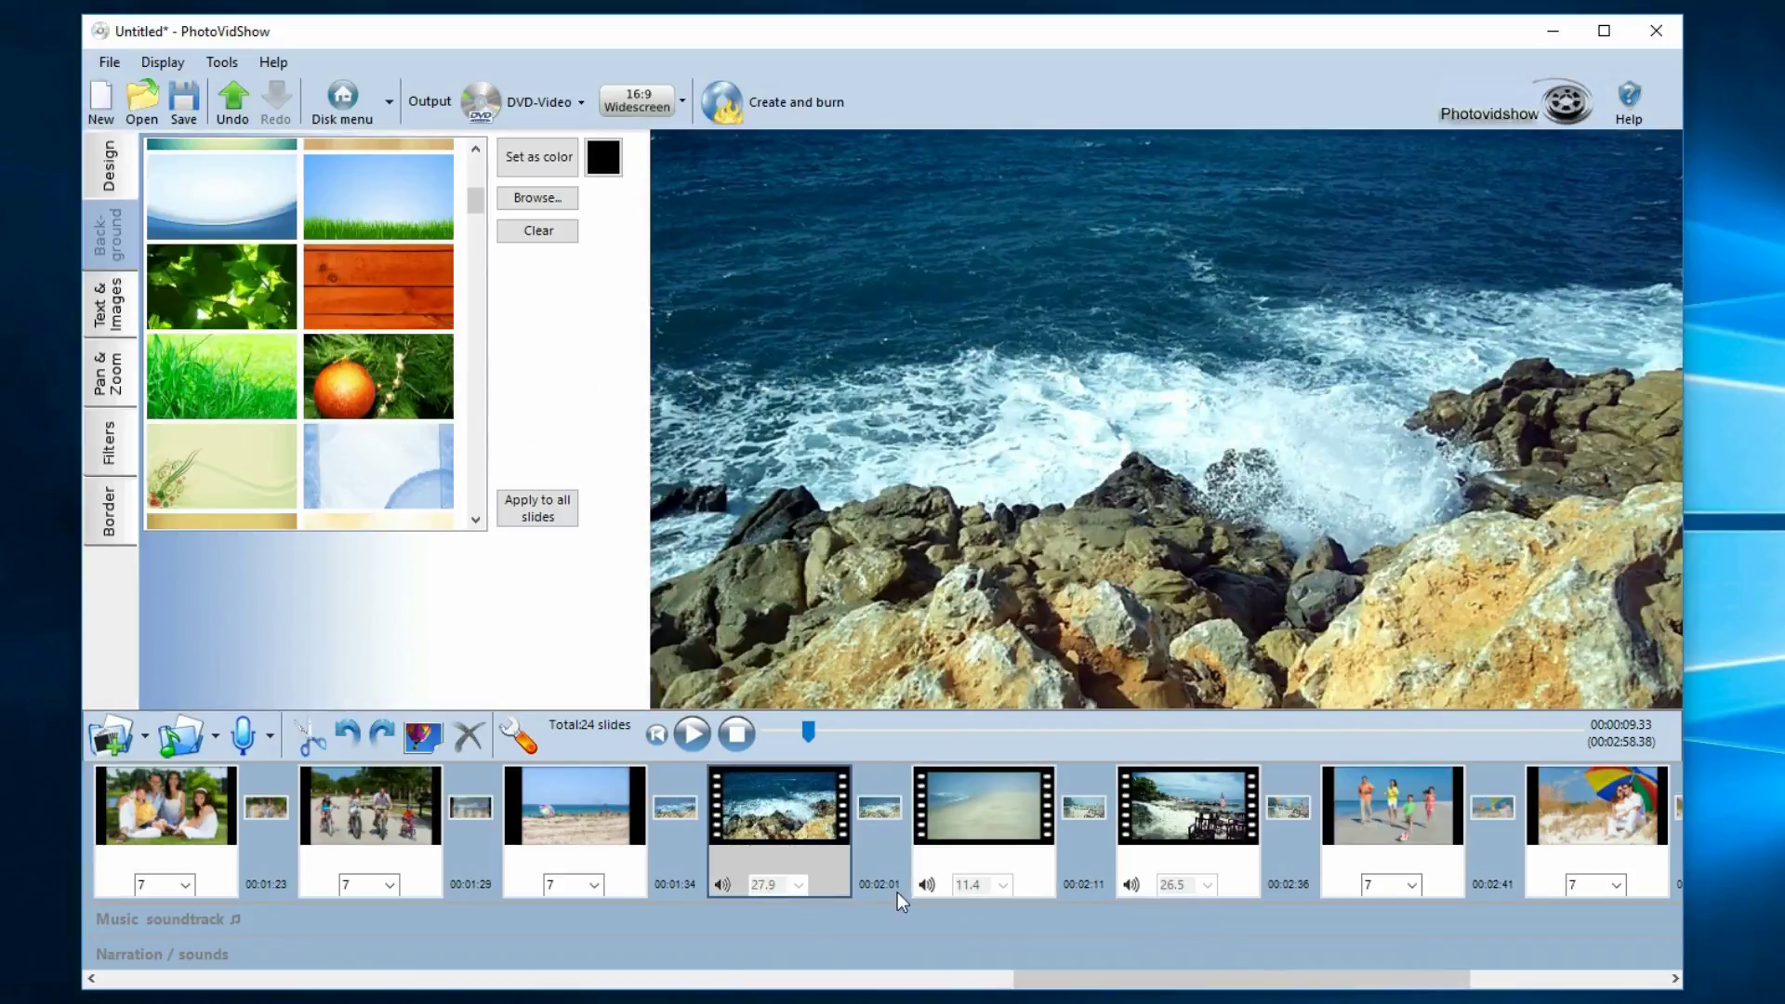
left_click(1004, 885)
left_click(1213, 883)
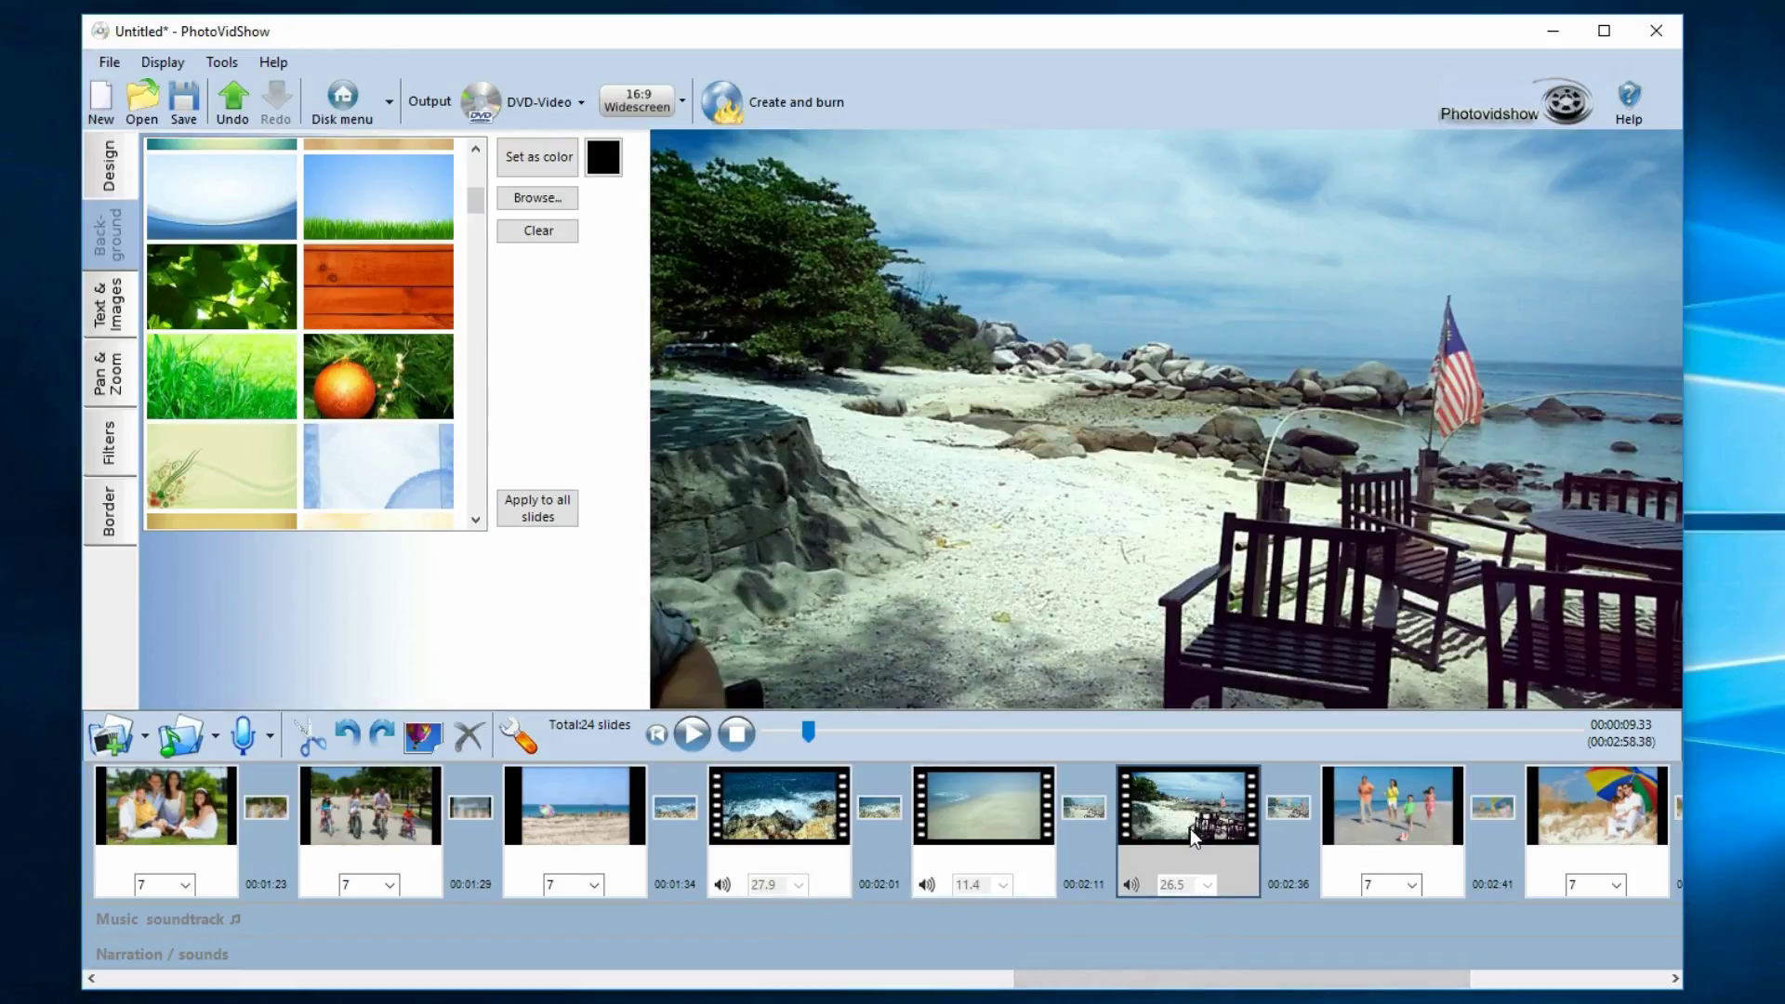
left_click_drag(1208, 979, 885, 979)
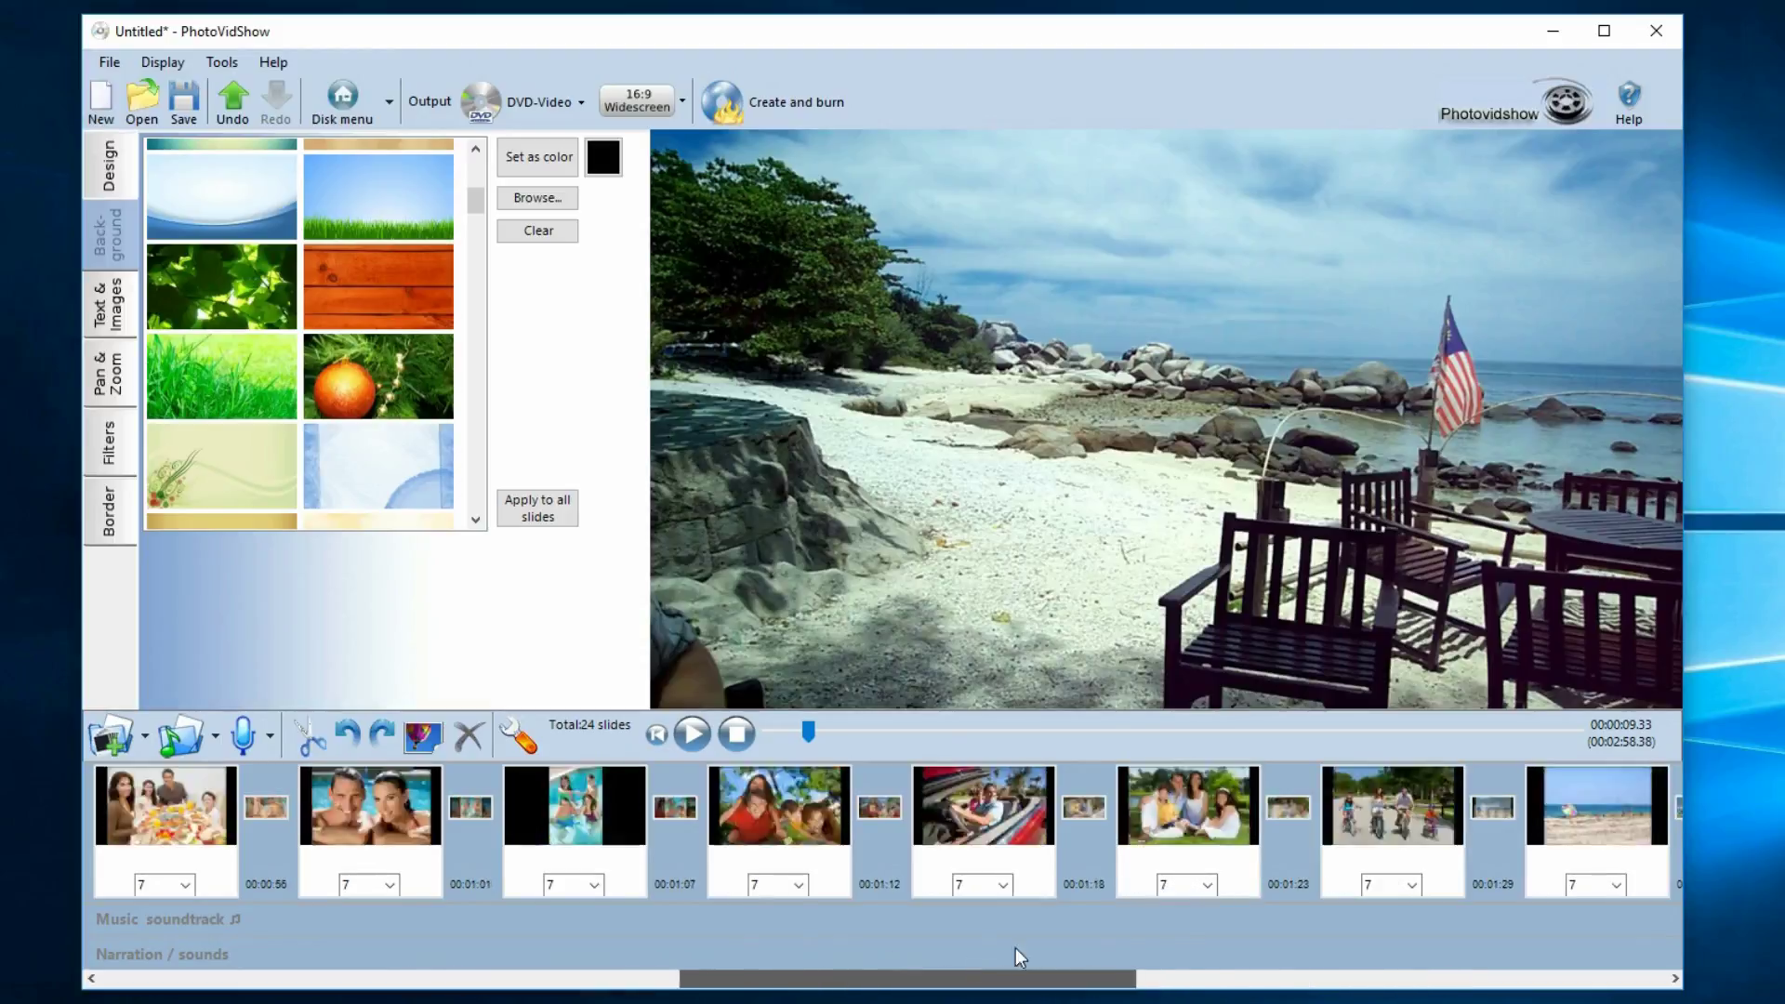
scroll(1020, 958, "down", 5)
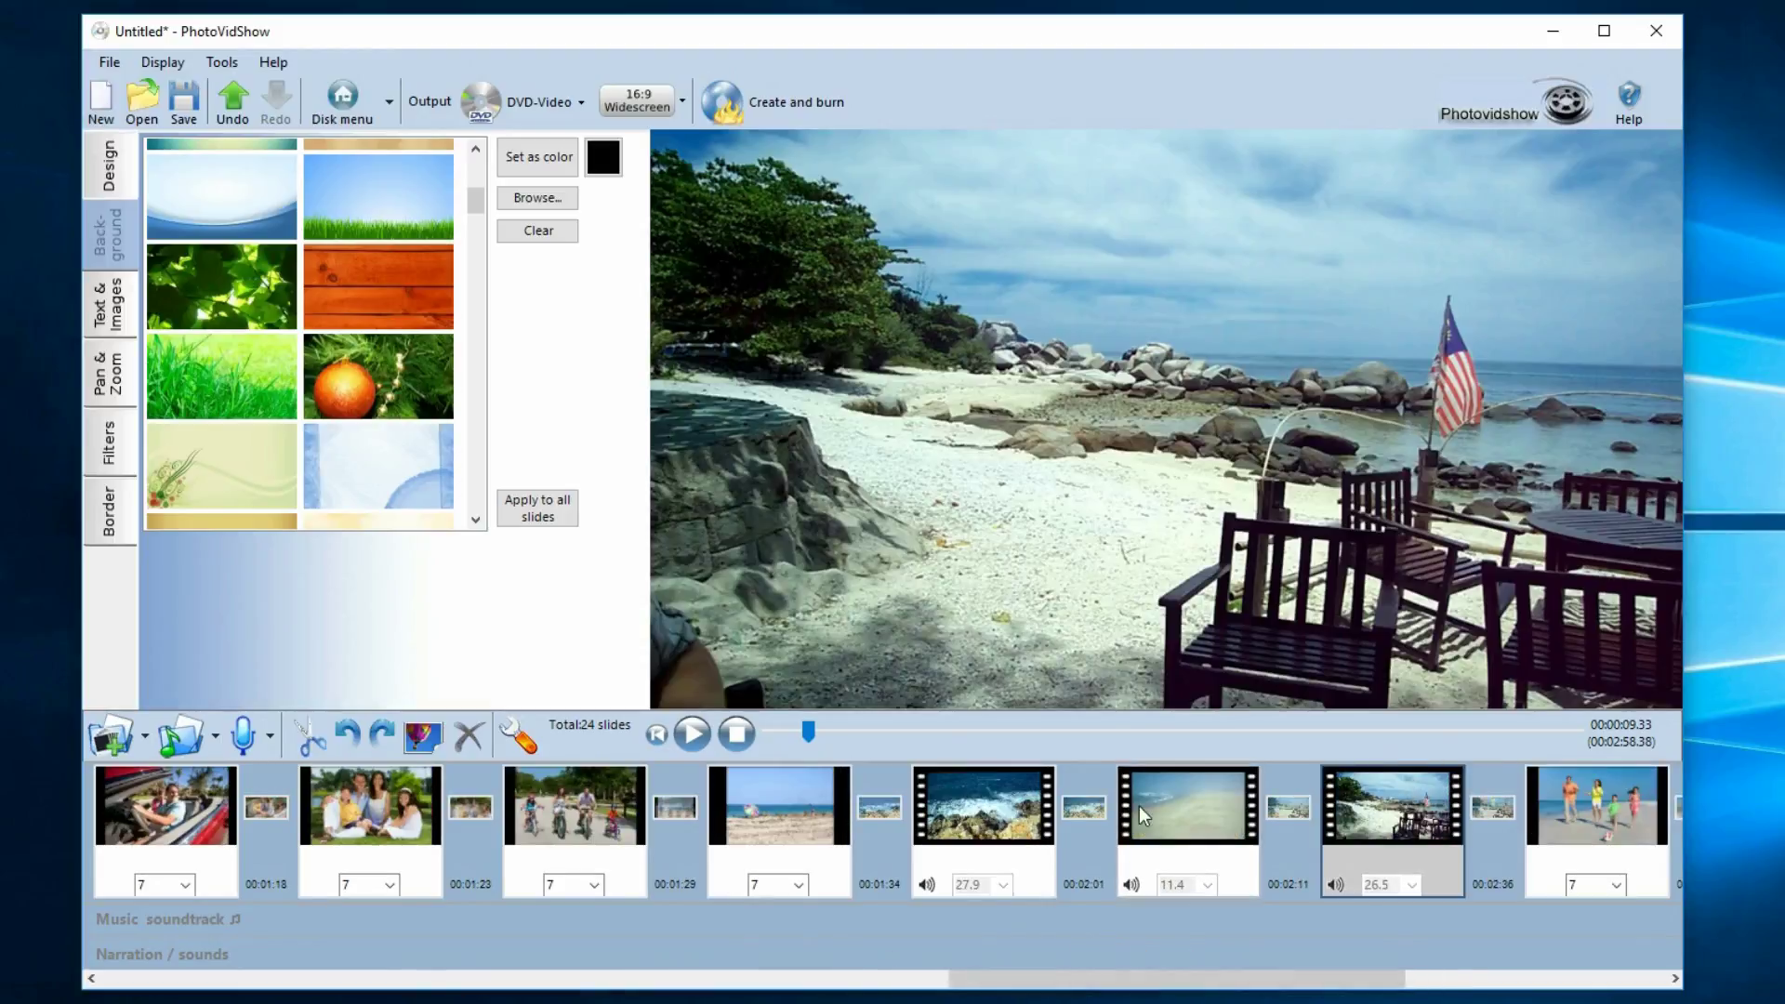
left_click(1187, 813)
left_click(1016, 811)
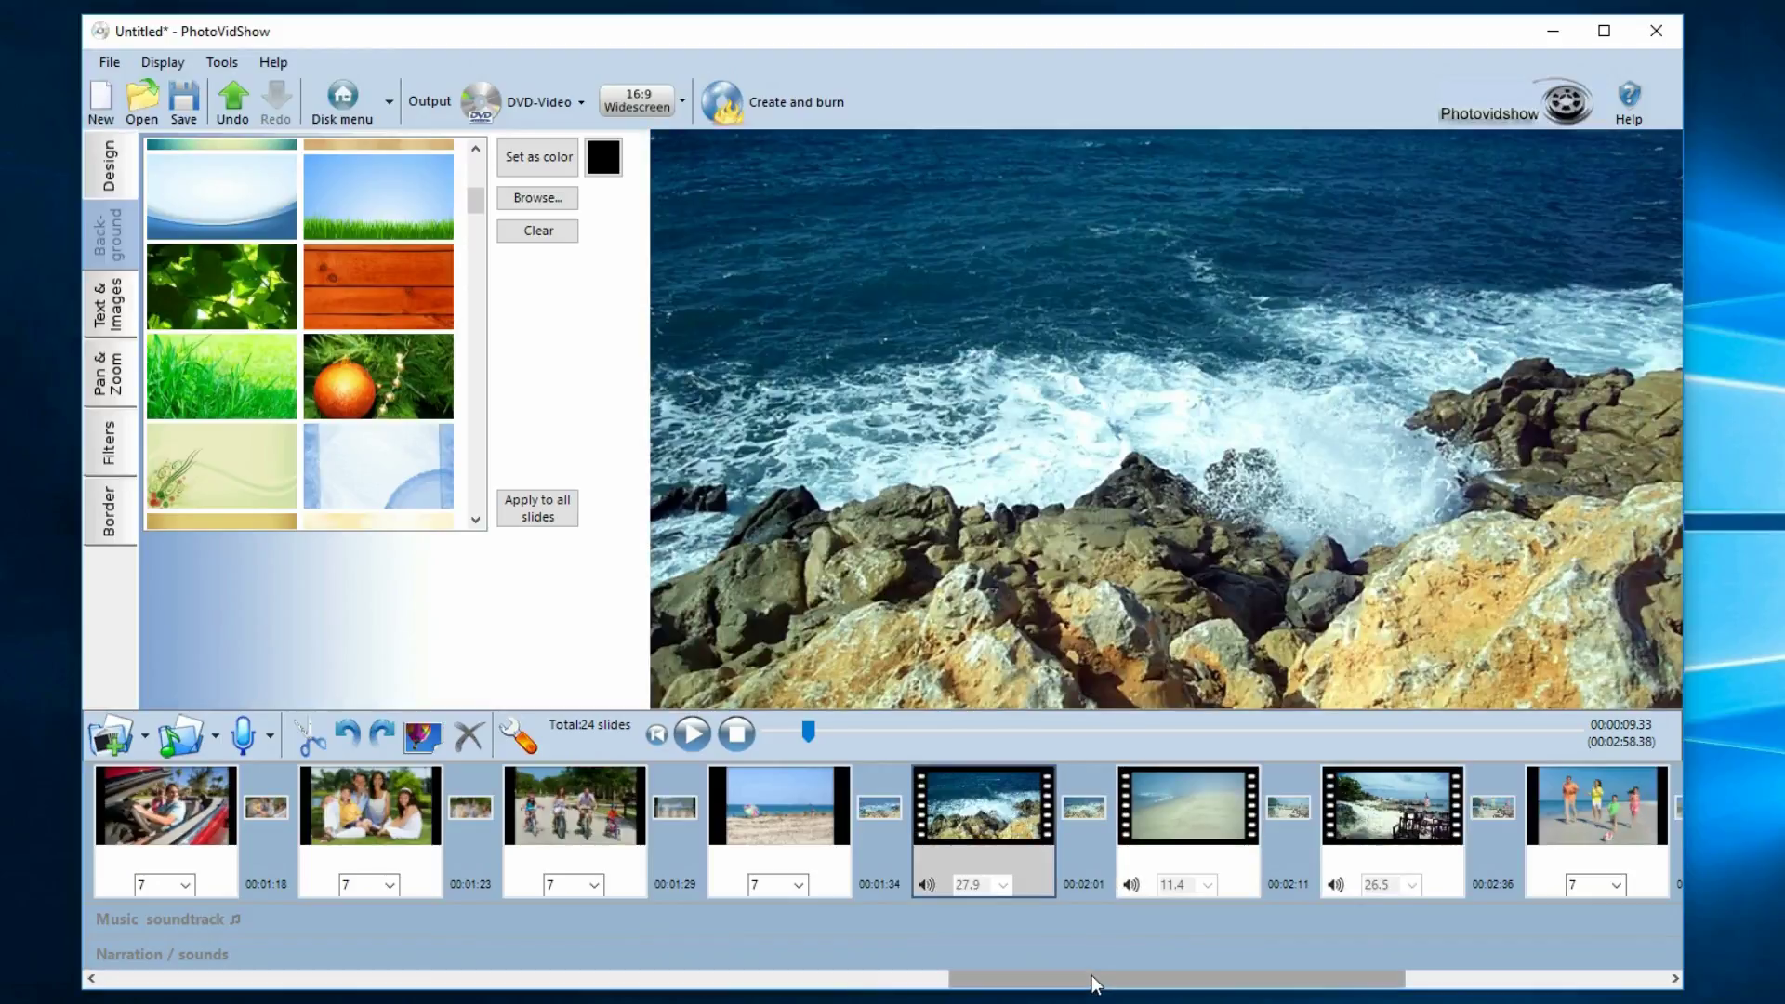
Select the second through fifth storyboard slides together, look at the available removal options, and clear the selection
left_click_drag(1044, 980, 432, 930)
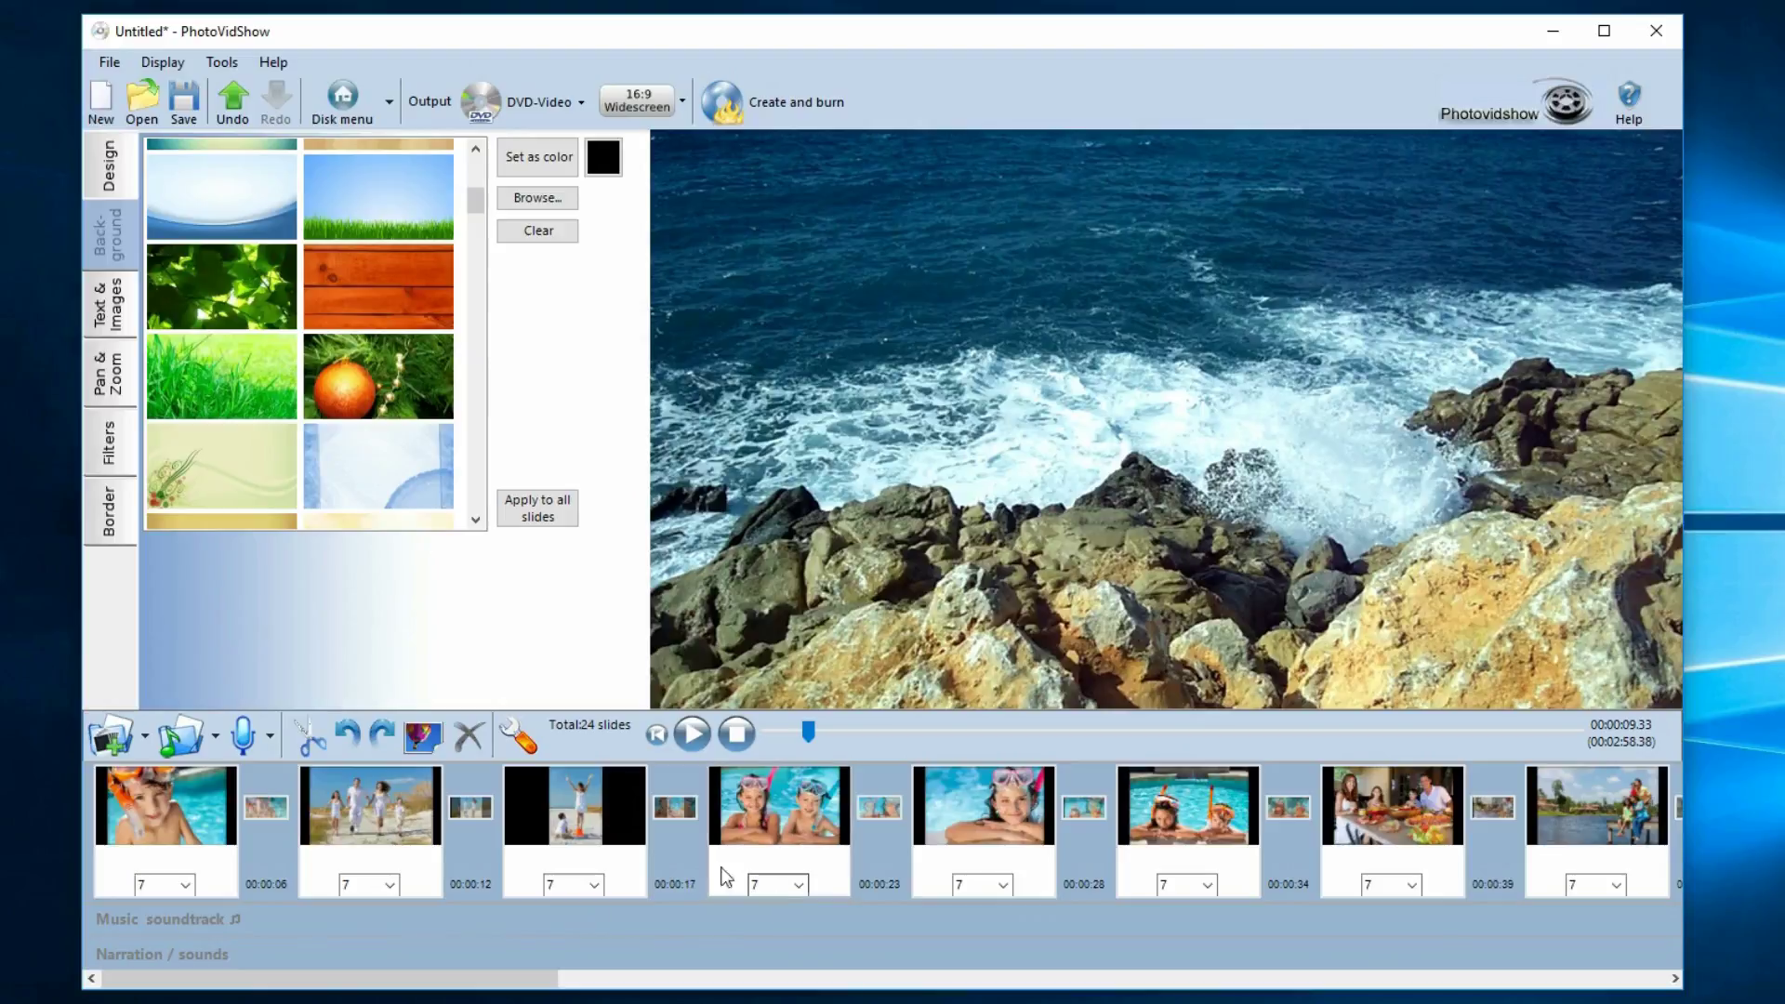
left_click(611, 824)
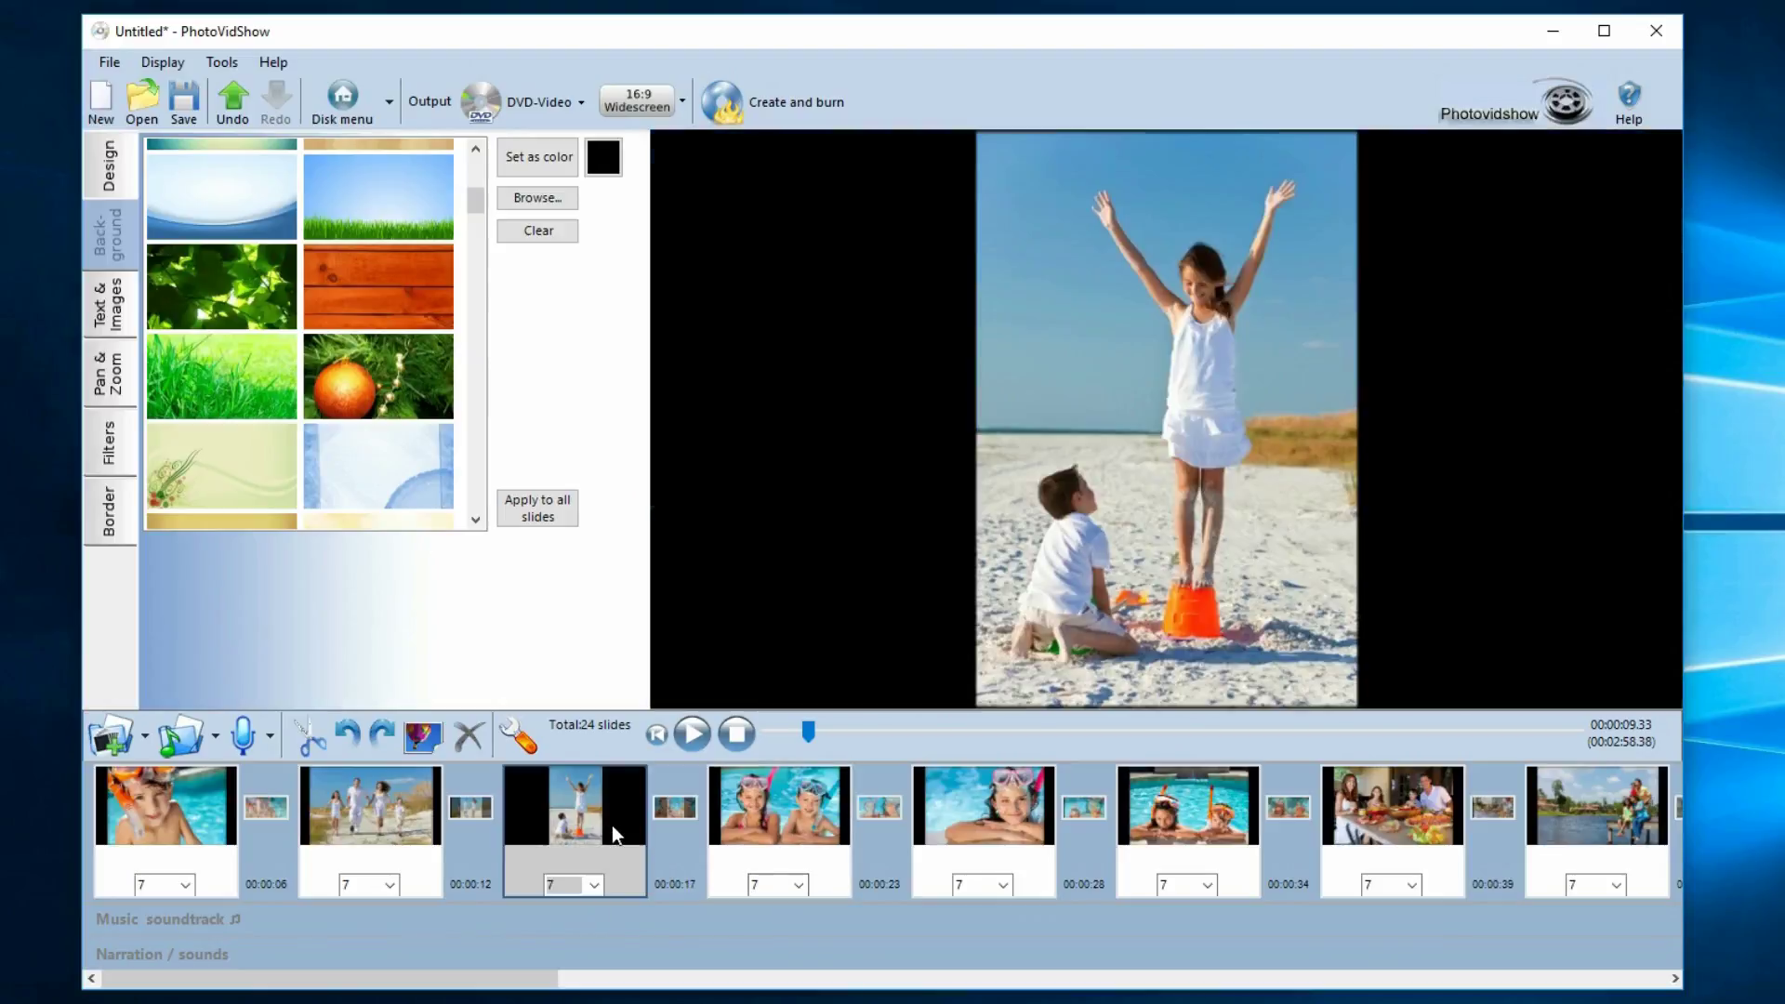
left_click(776, 814)
left_click(1006, 805)
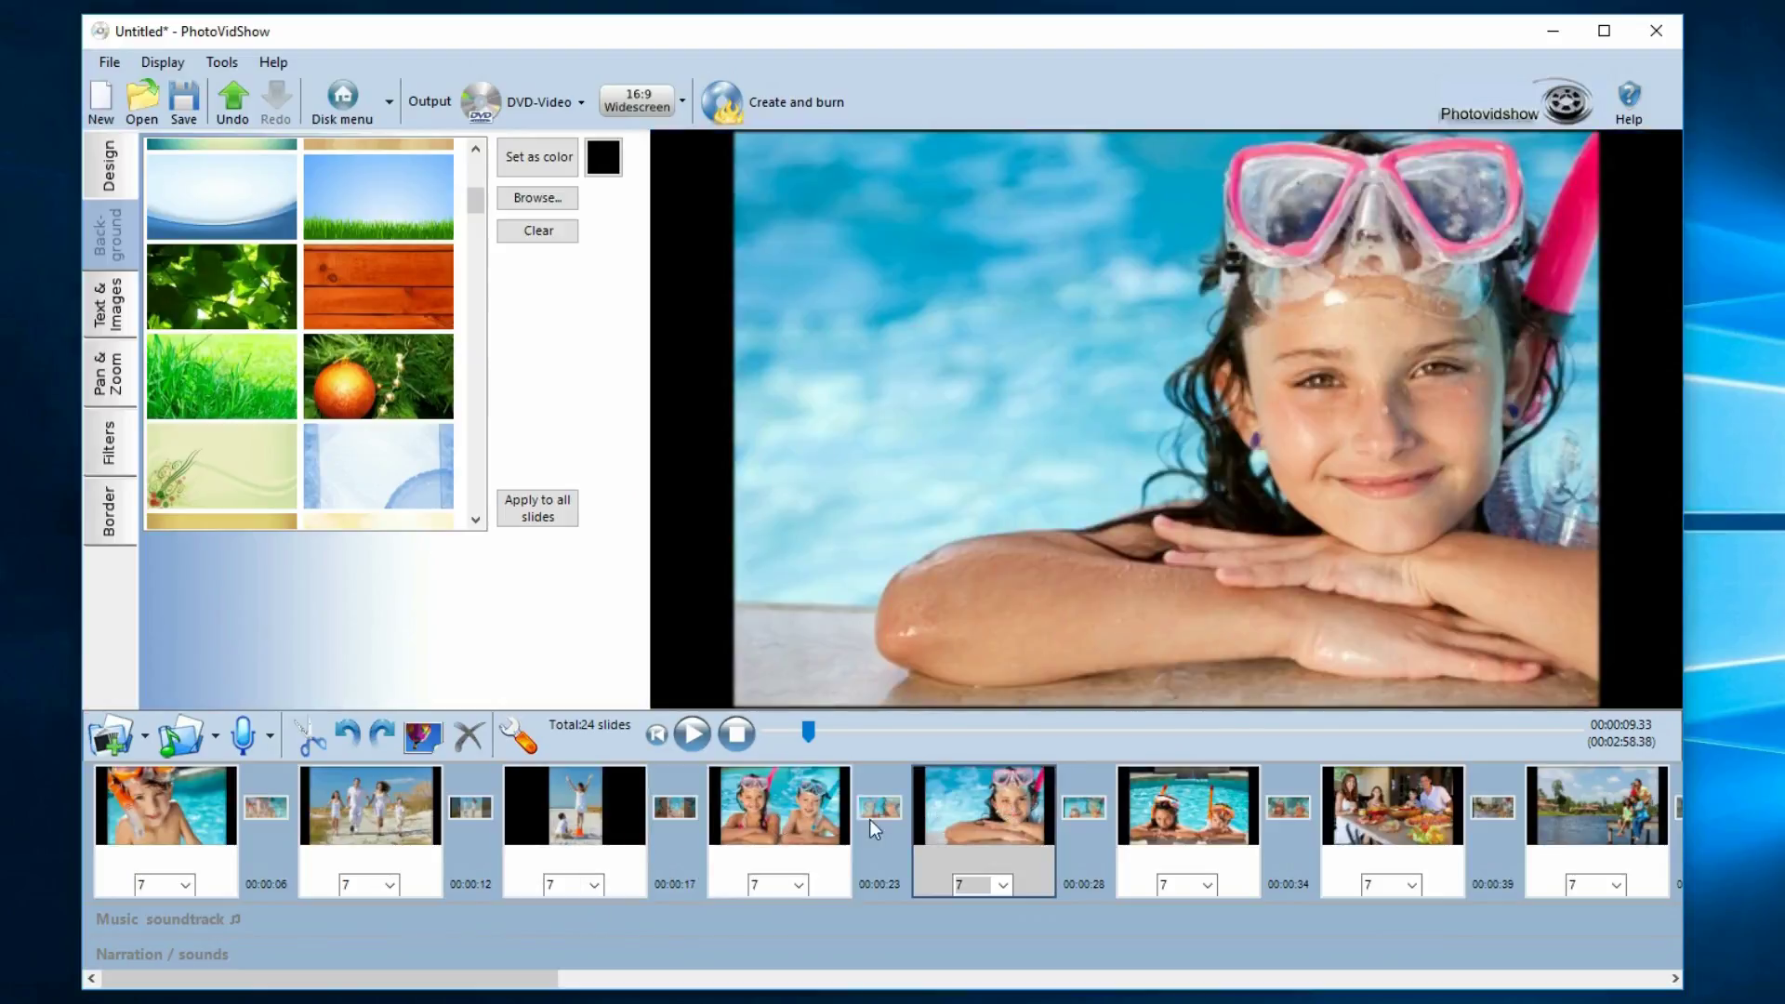
left_click(795, 809, "ctrl")
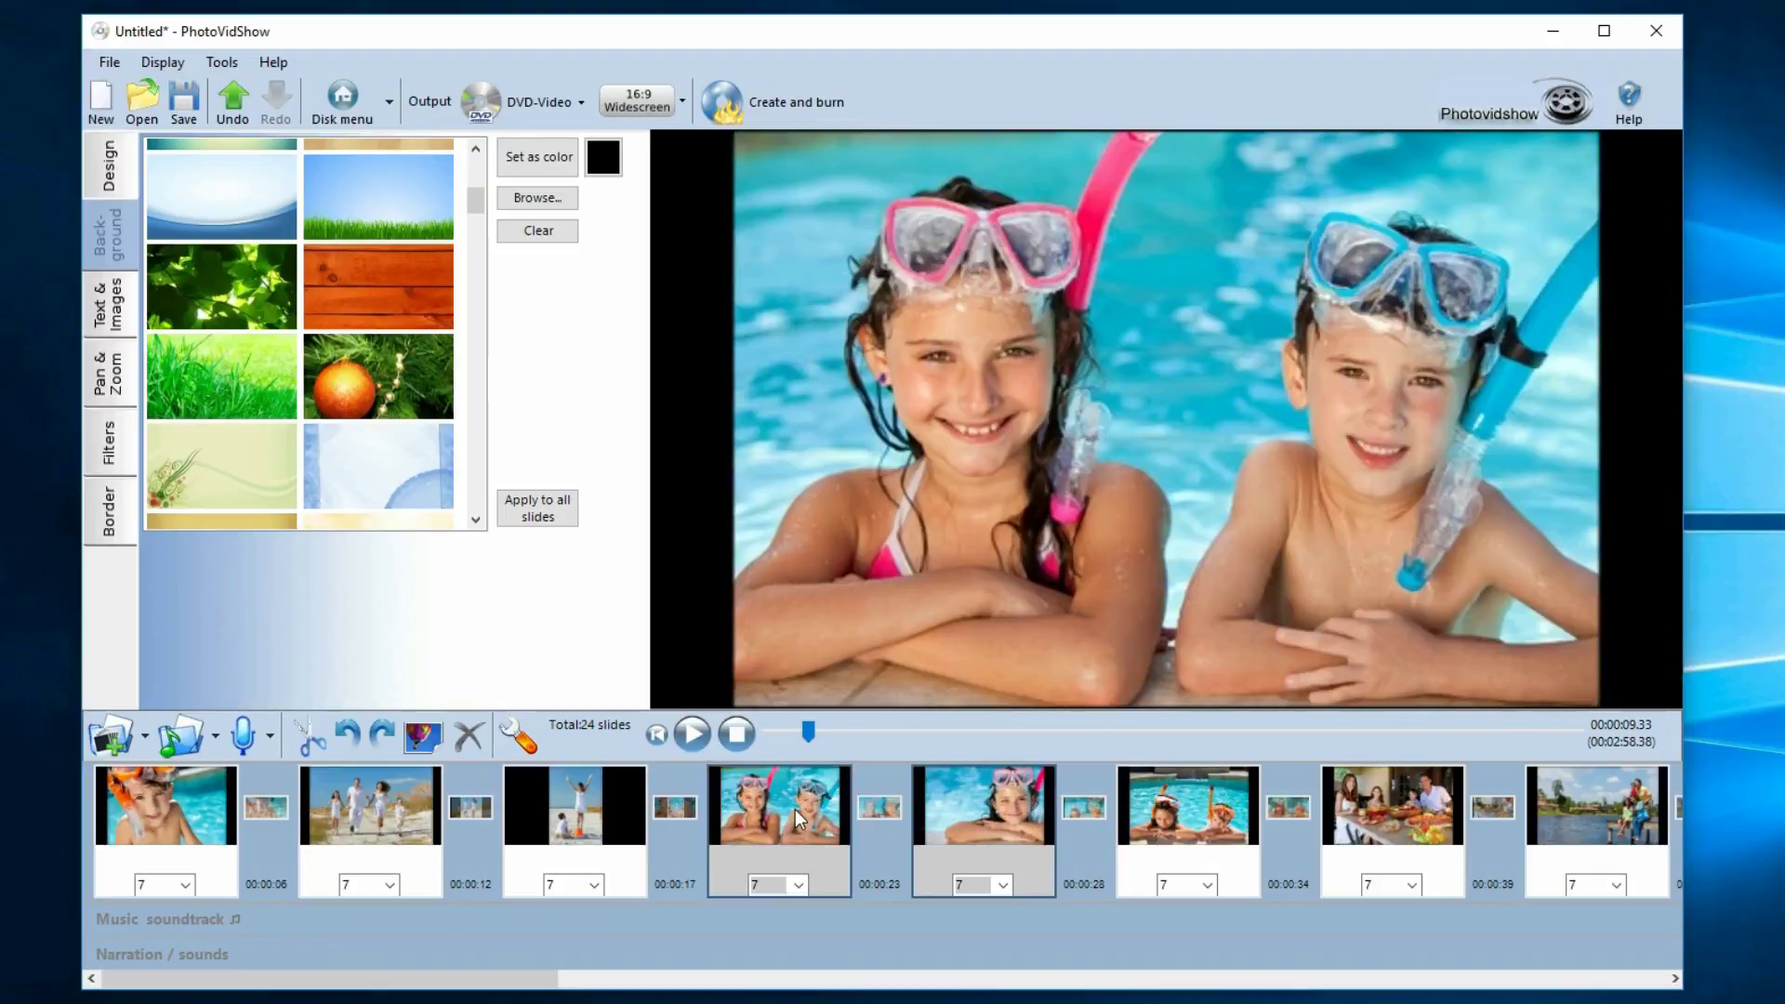
left_click(579, 811, "ctrl")
left_click(380, 817, "ctrl")
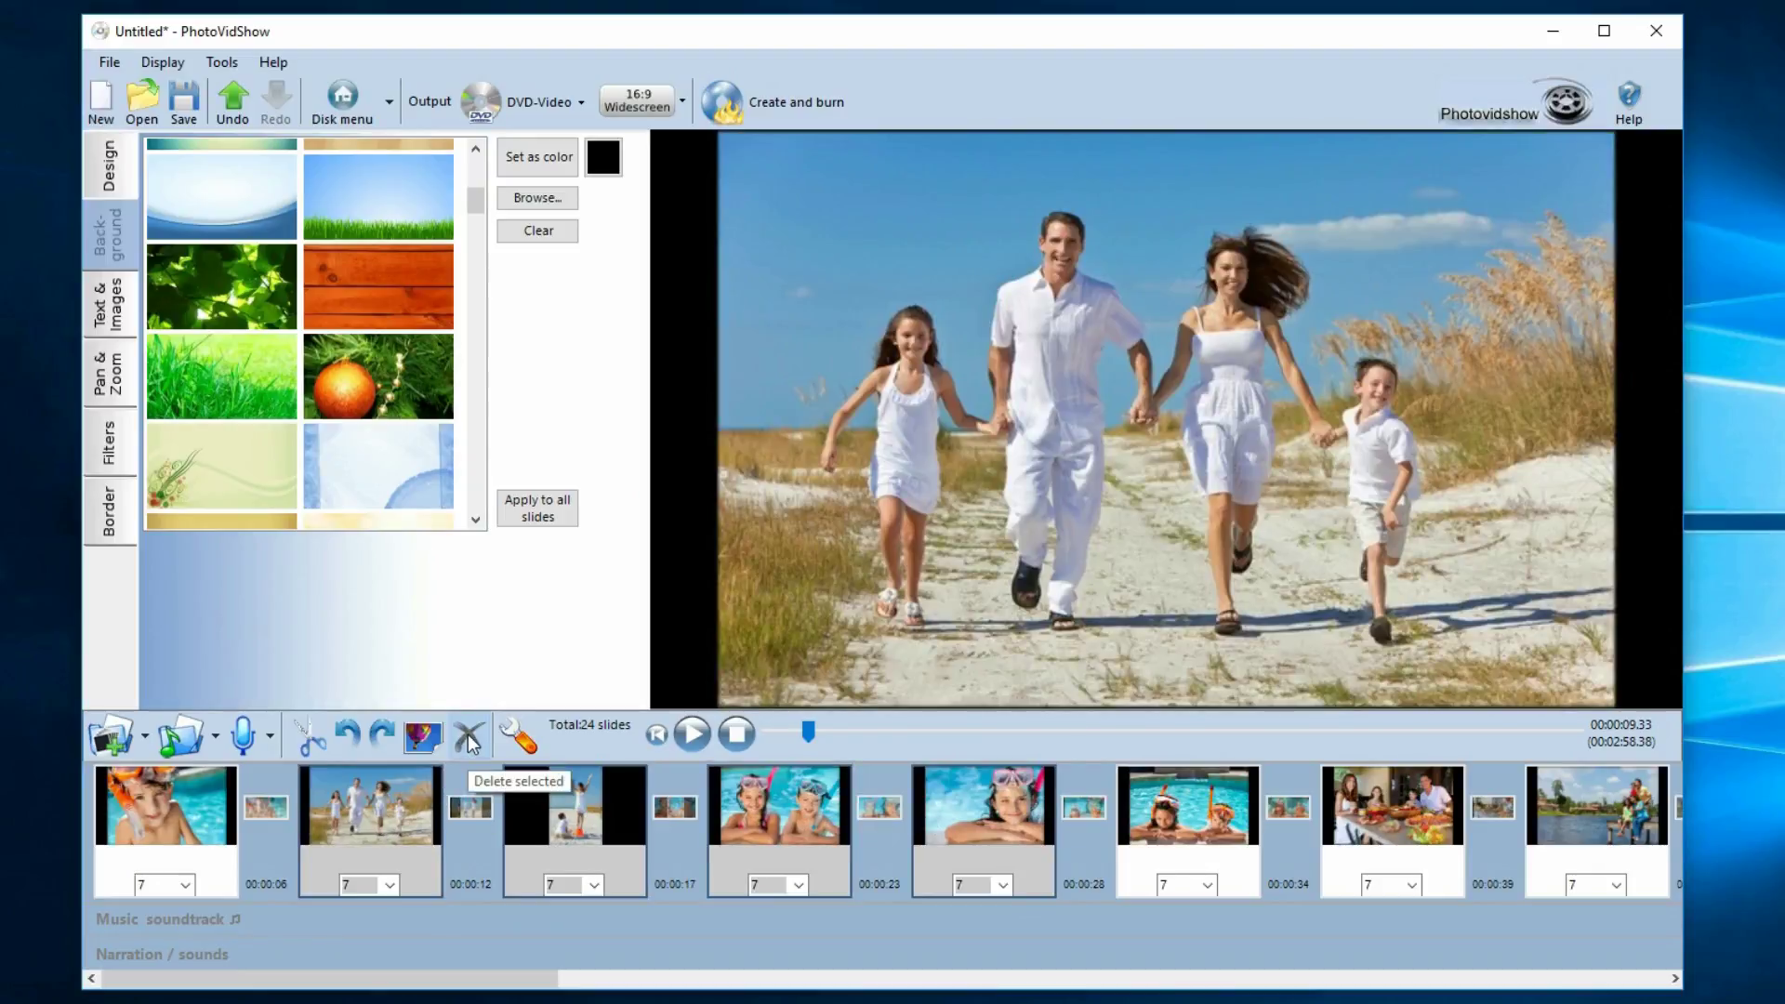
right_click(404, 794)
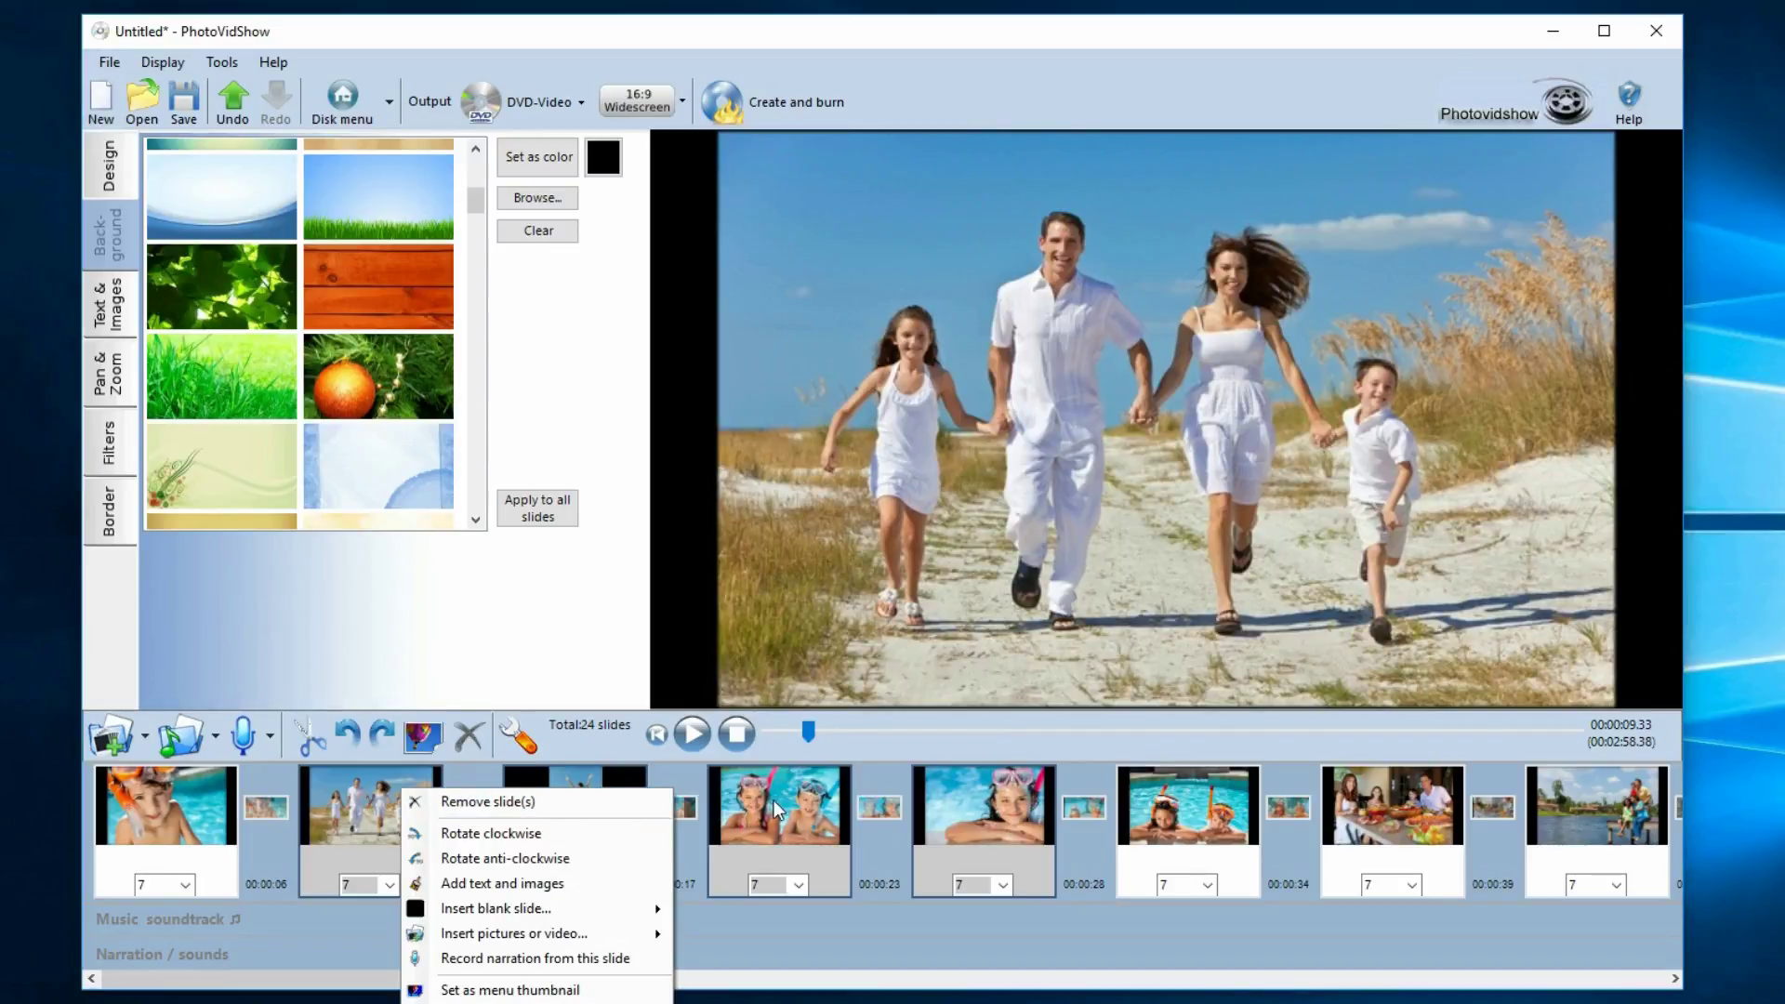
left_click(857, 923)
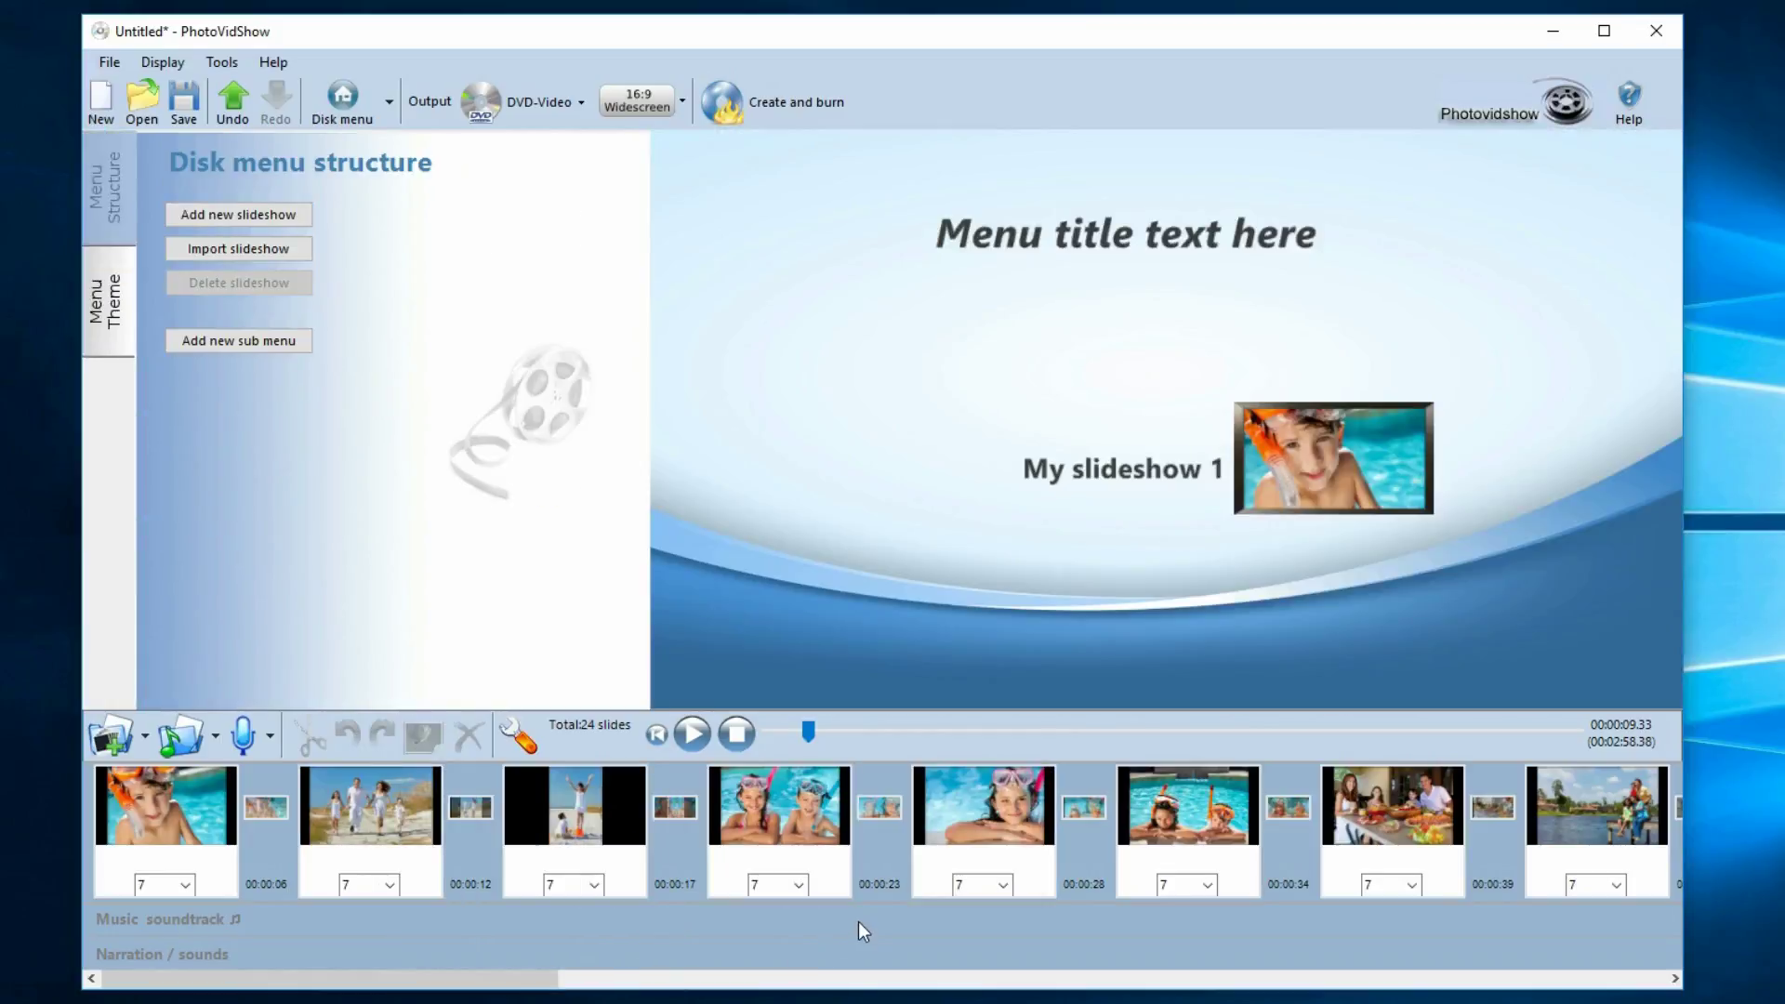
Insert the photo 13 p2.jpg from the My holiday photos folder between the fourth and fifth storyboard slides, and close the folder window
left_click(576, 816)
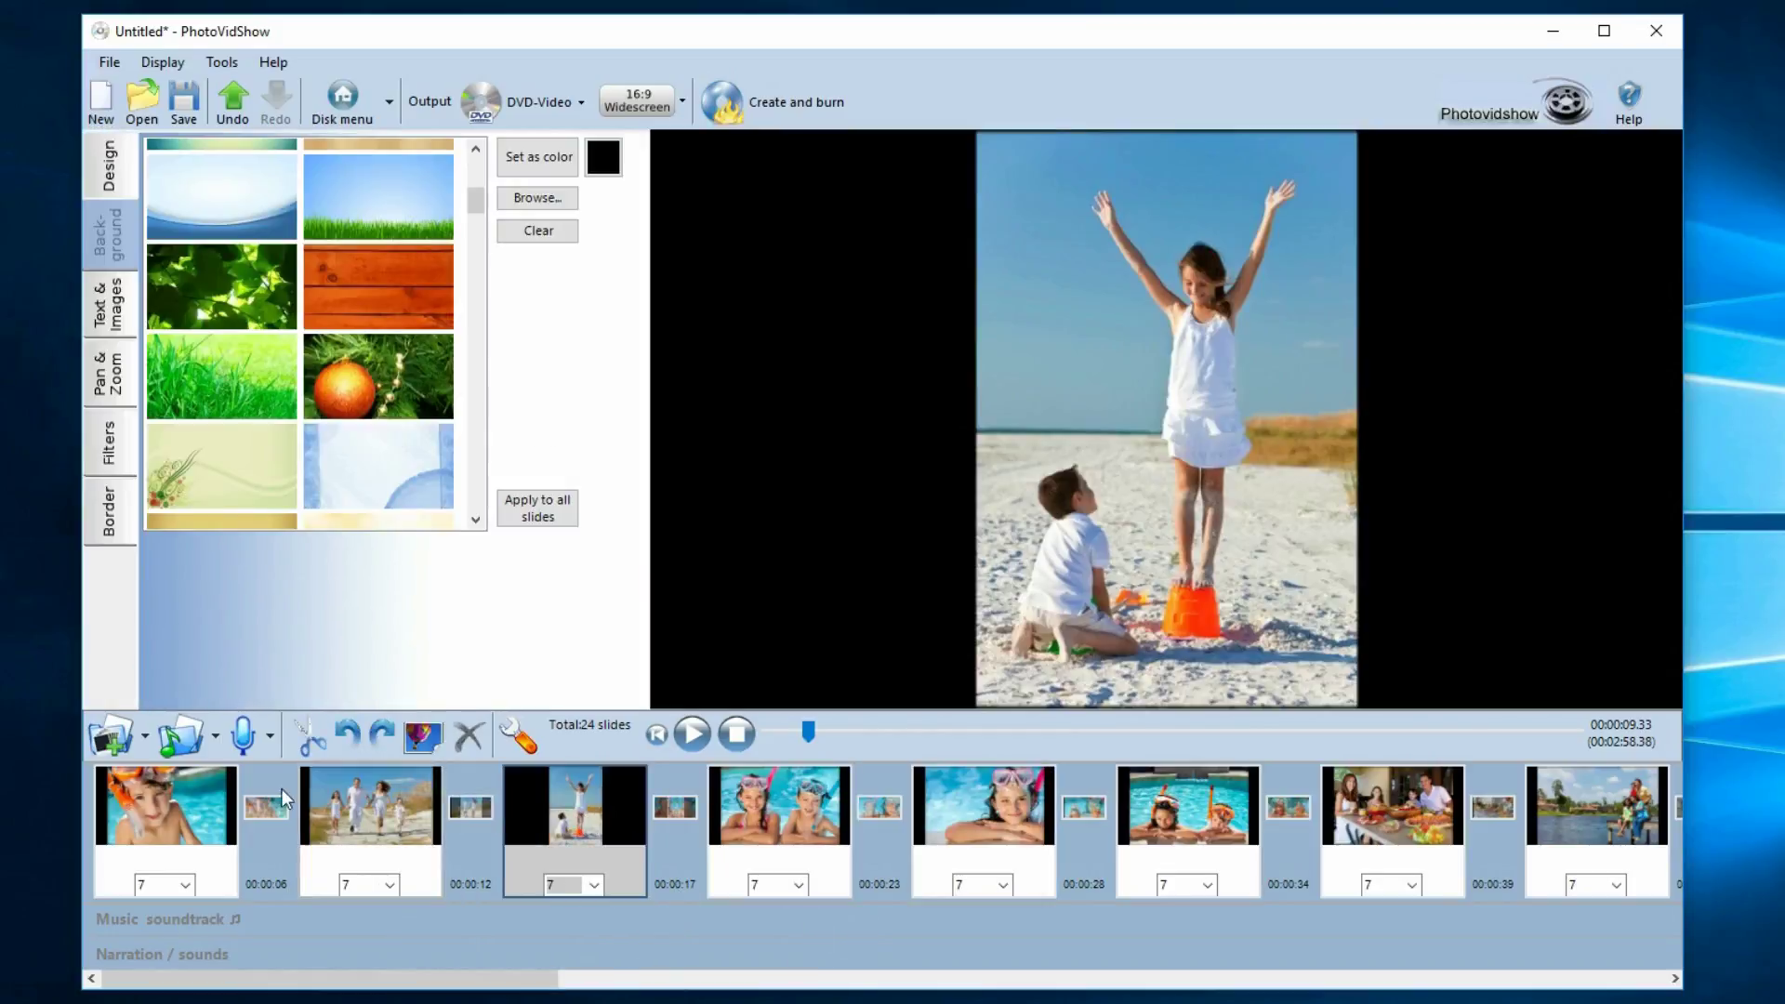
left_click(145, 741)
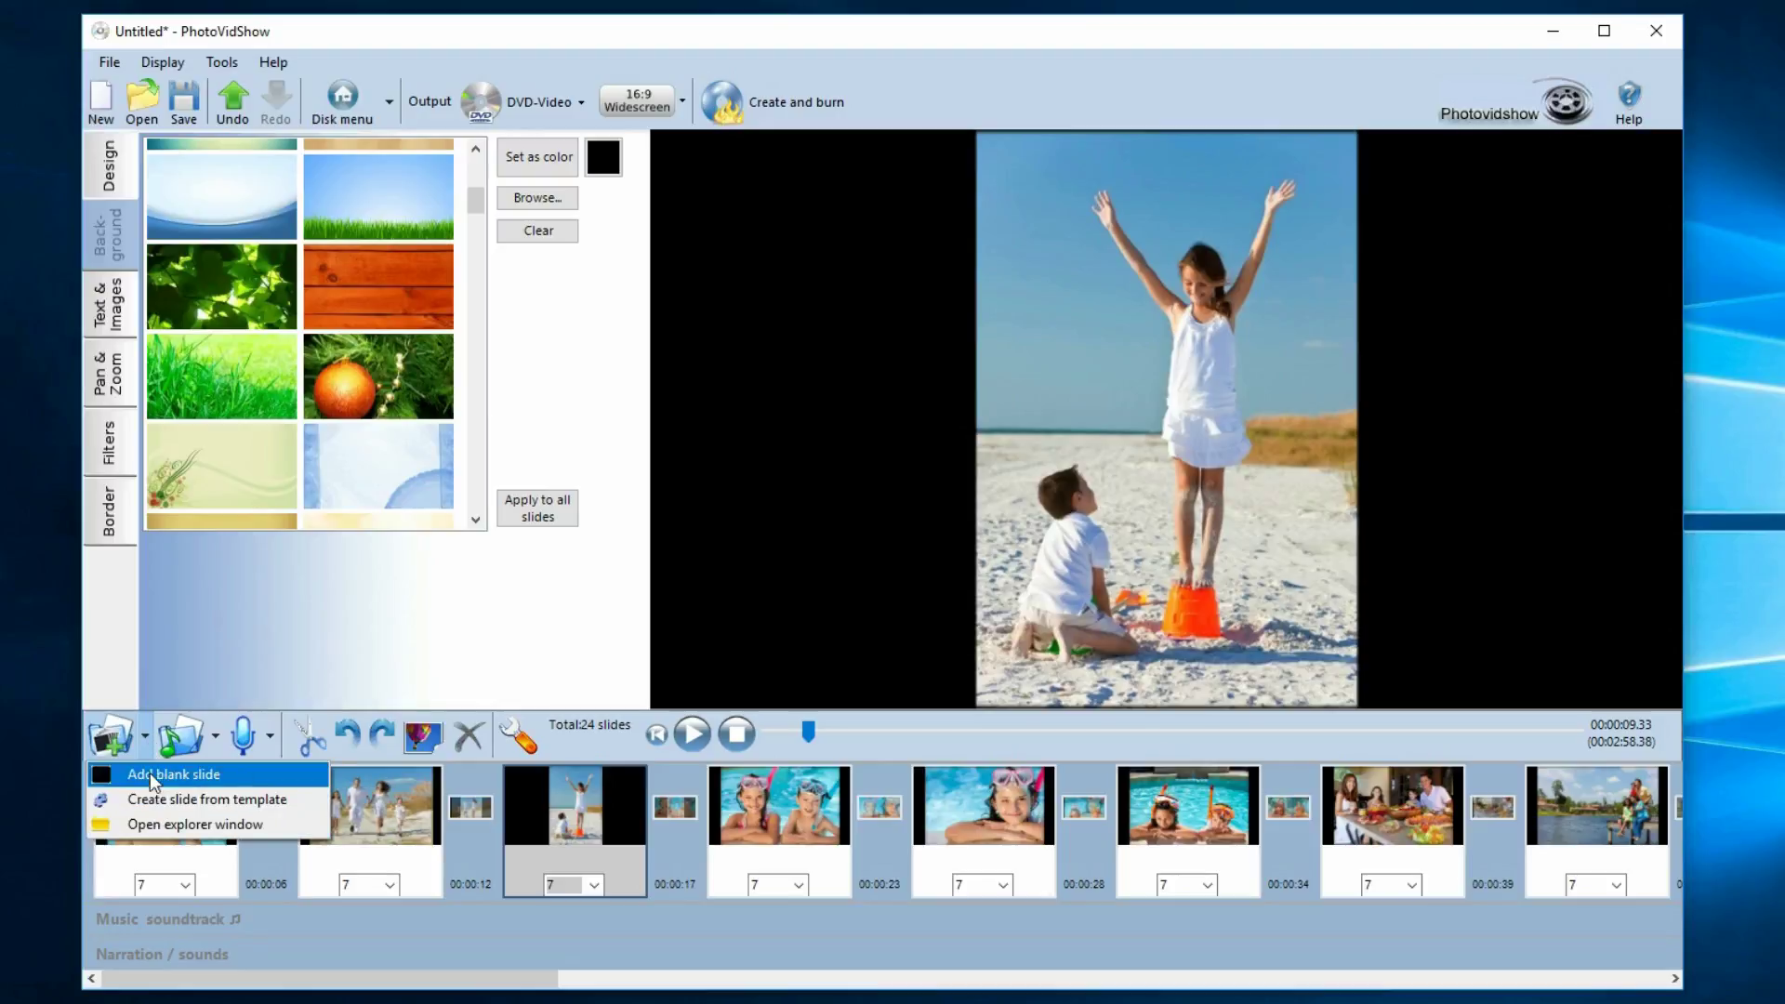
left_click(154, 822)
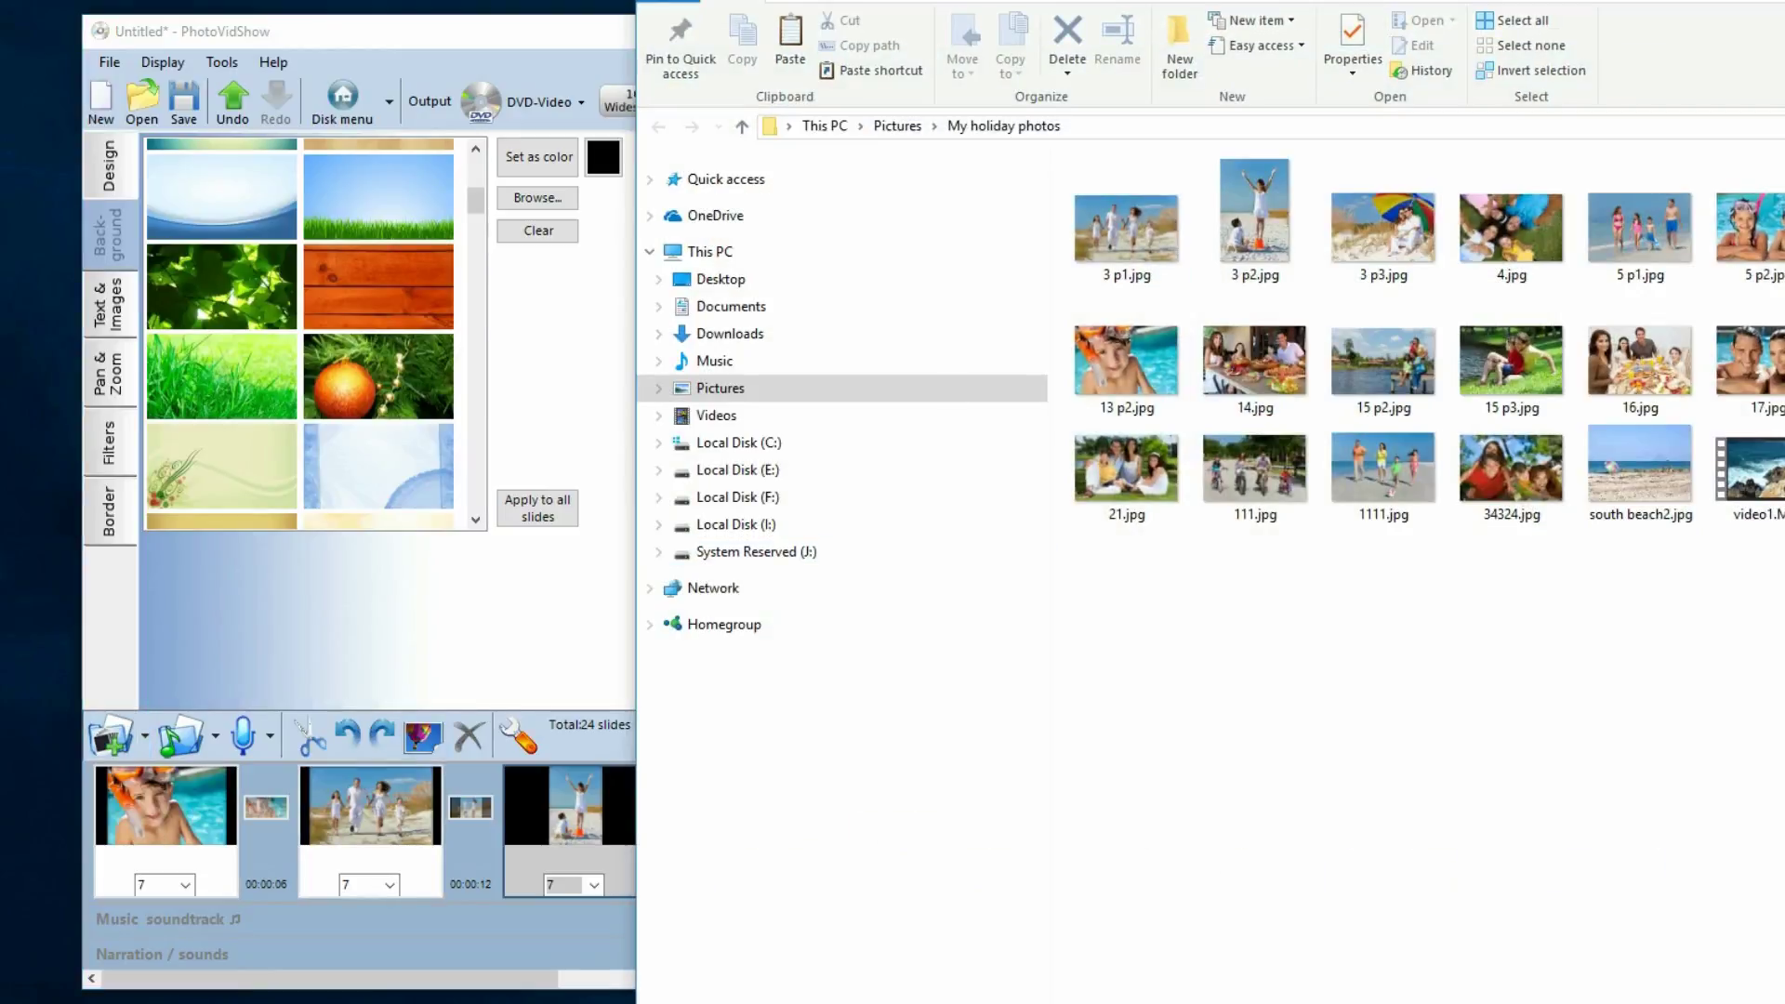
left_click_drag(471, 3, 704, 354)
left_click_drag(1242, 367, 833, 29)
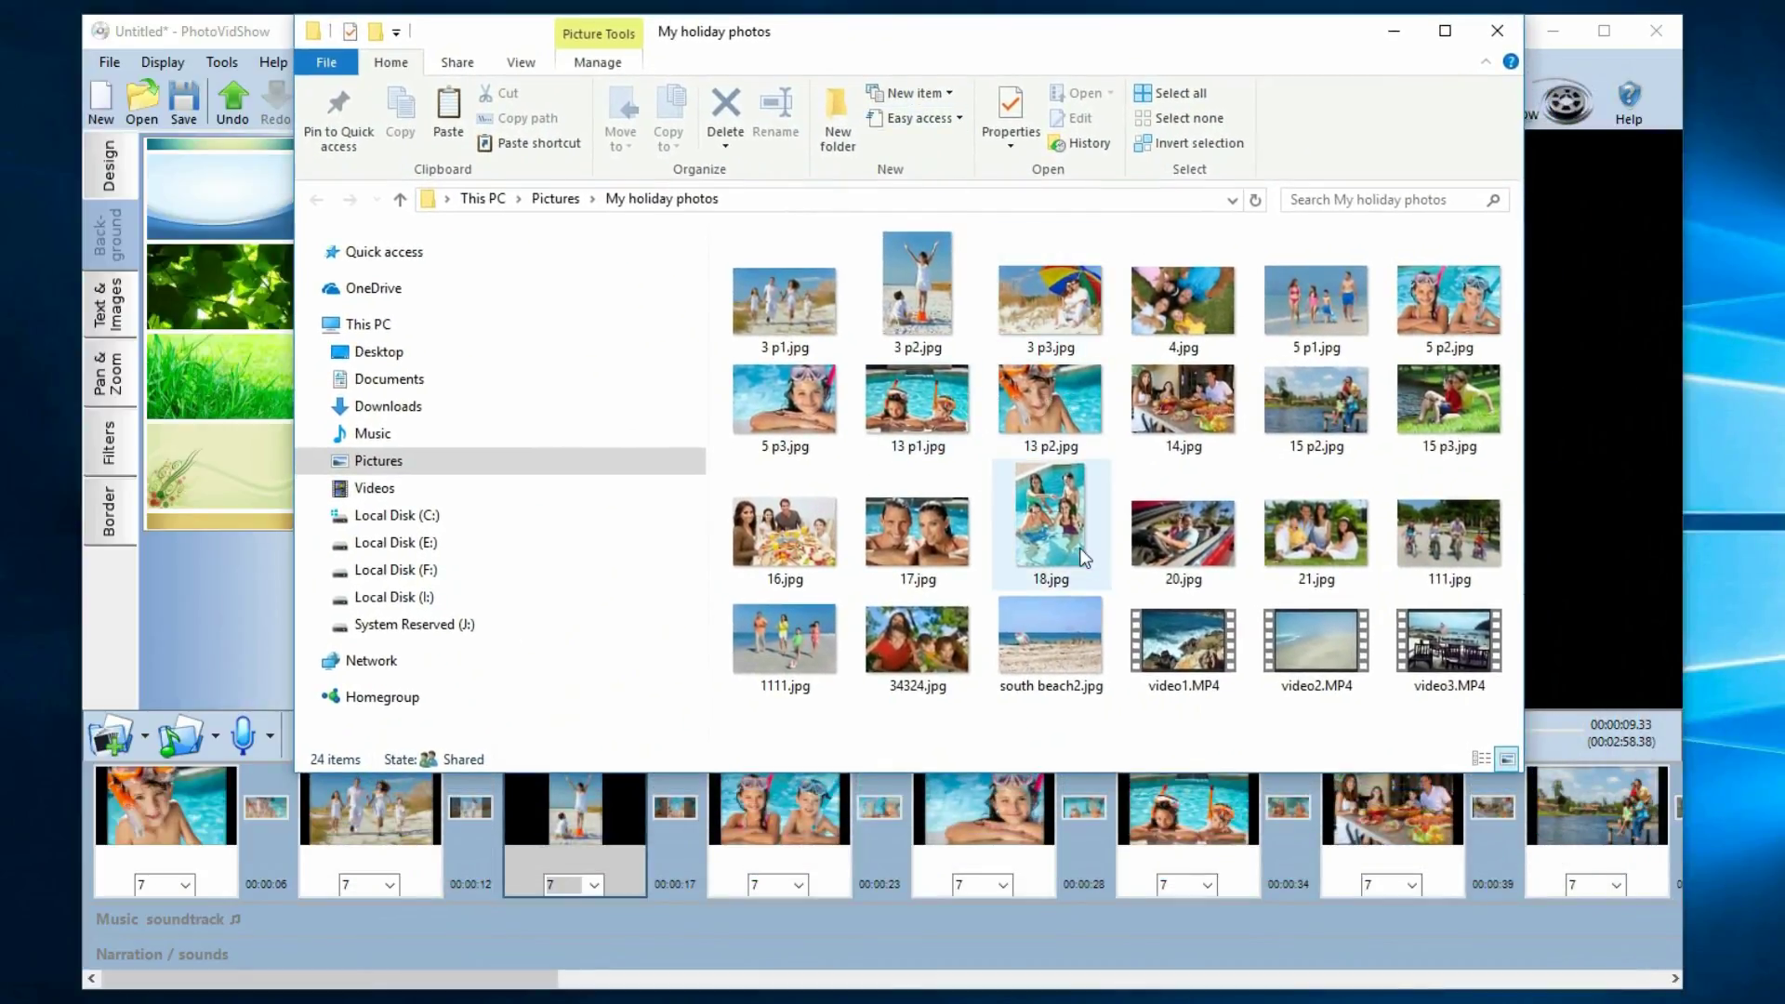
left_click_drag(1002, 377, 1002, 848)
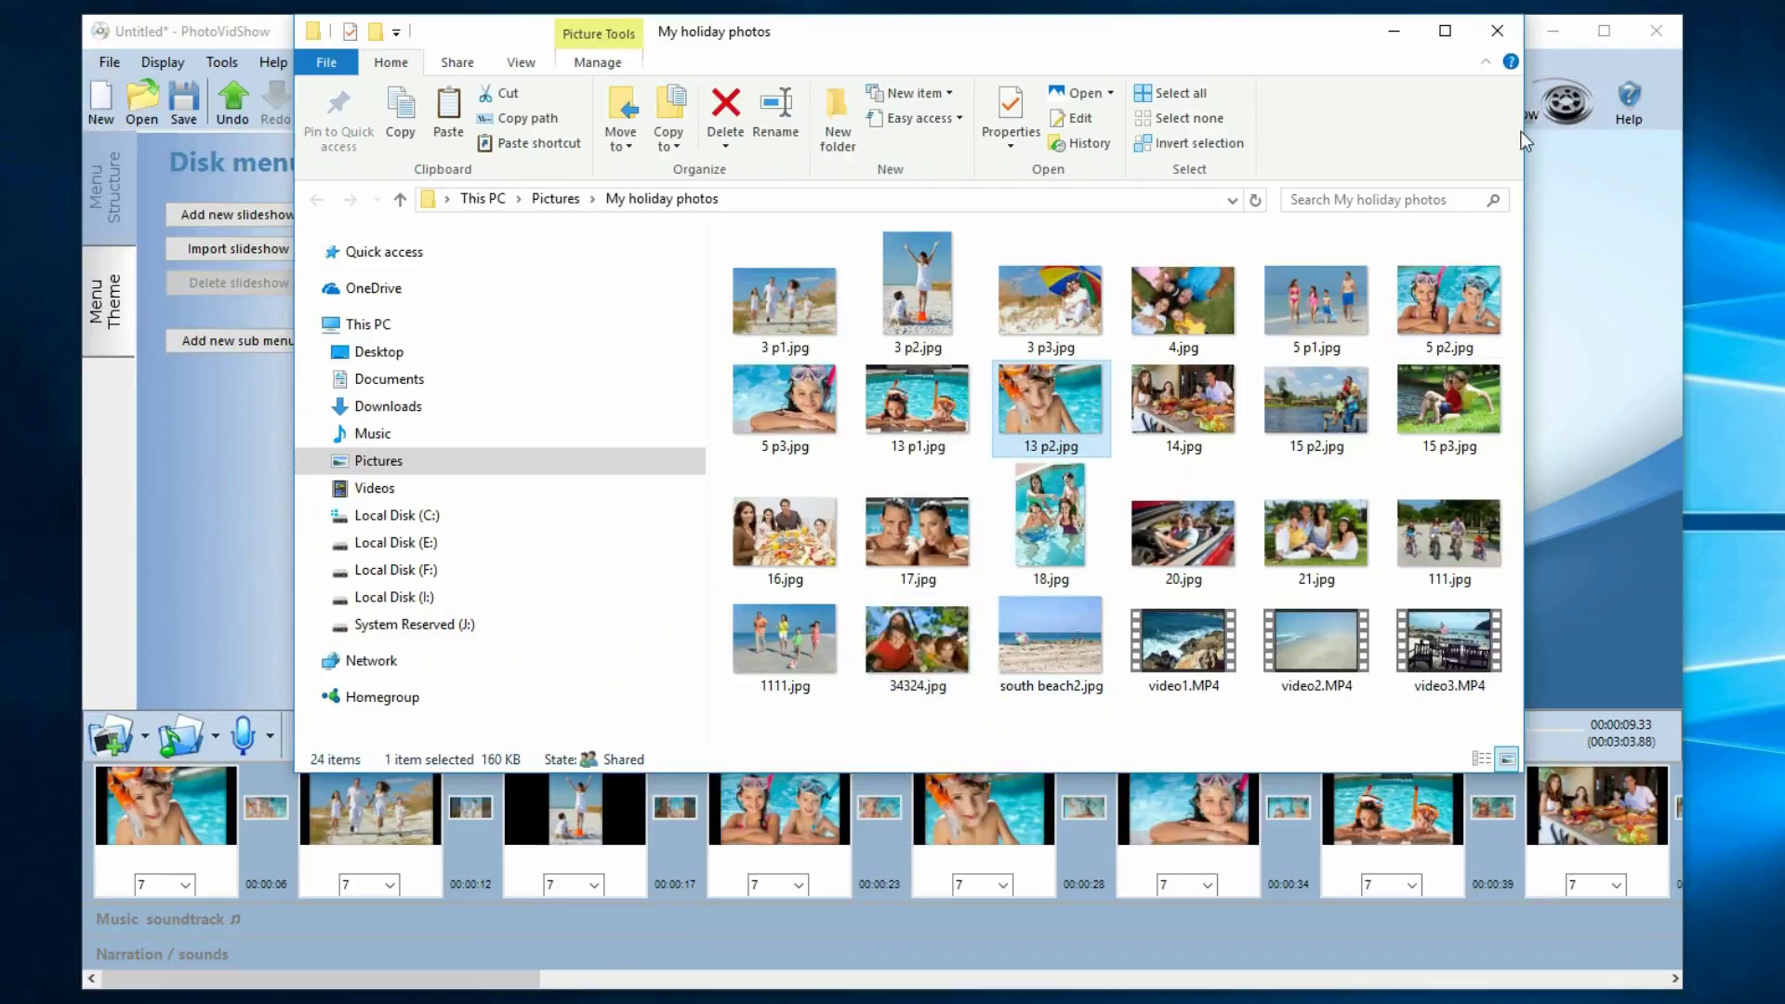
left_click(1496, 30)
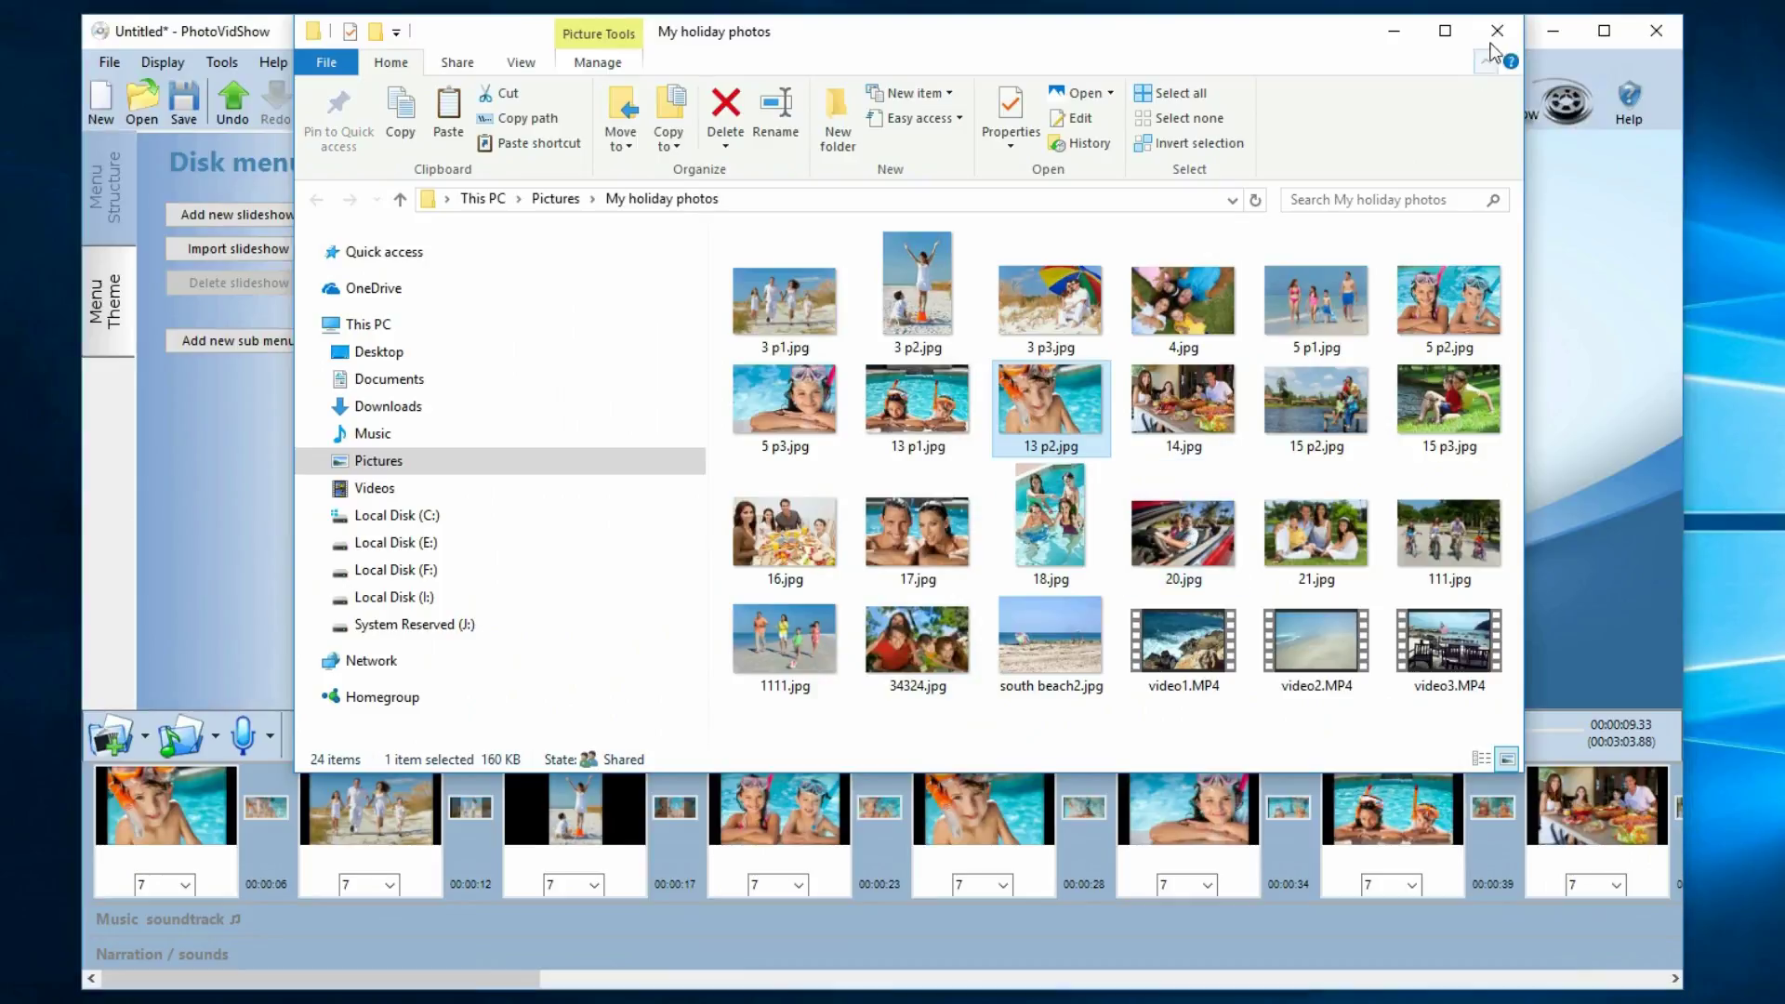
Remove the fifth storyboard slide, the duplicate photo of the boy with the orange snorkel
left_click(998, 787)
right_click(997, 789)
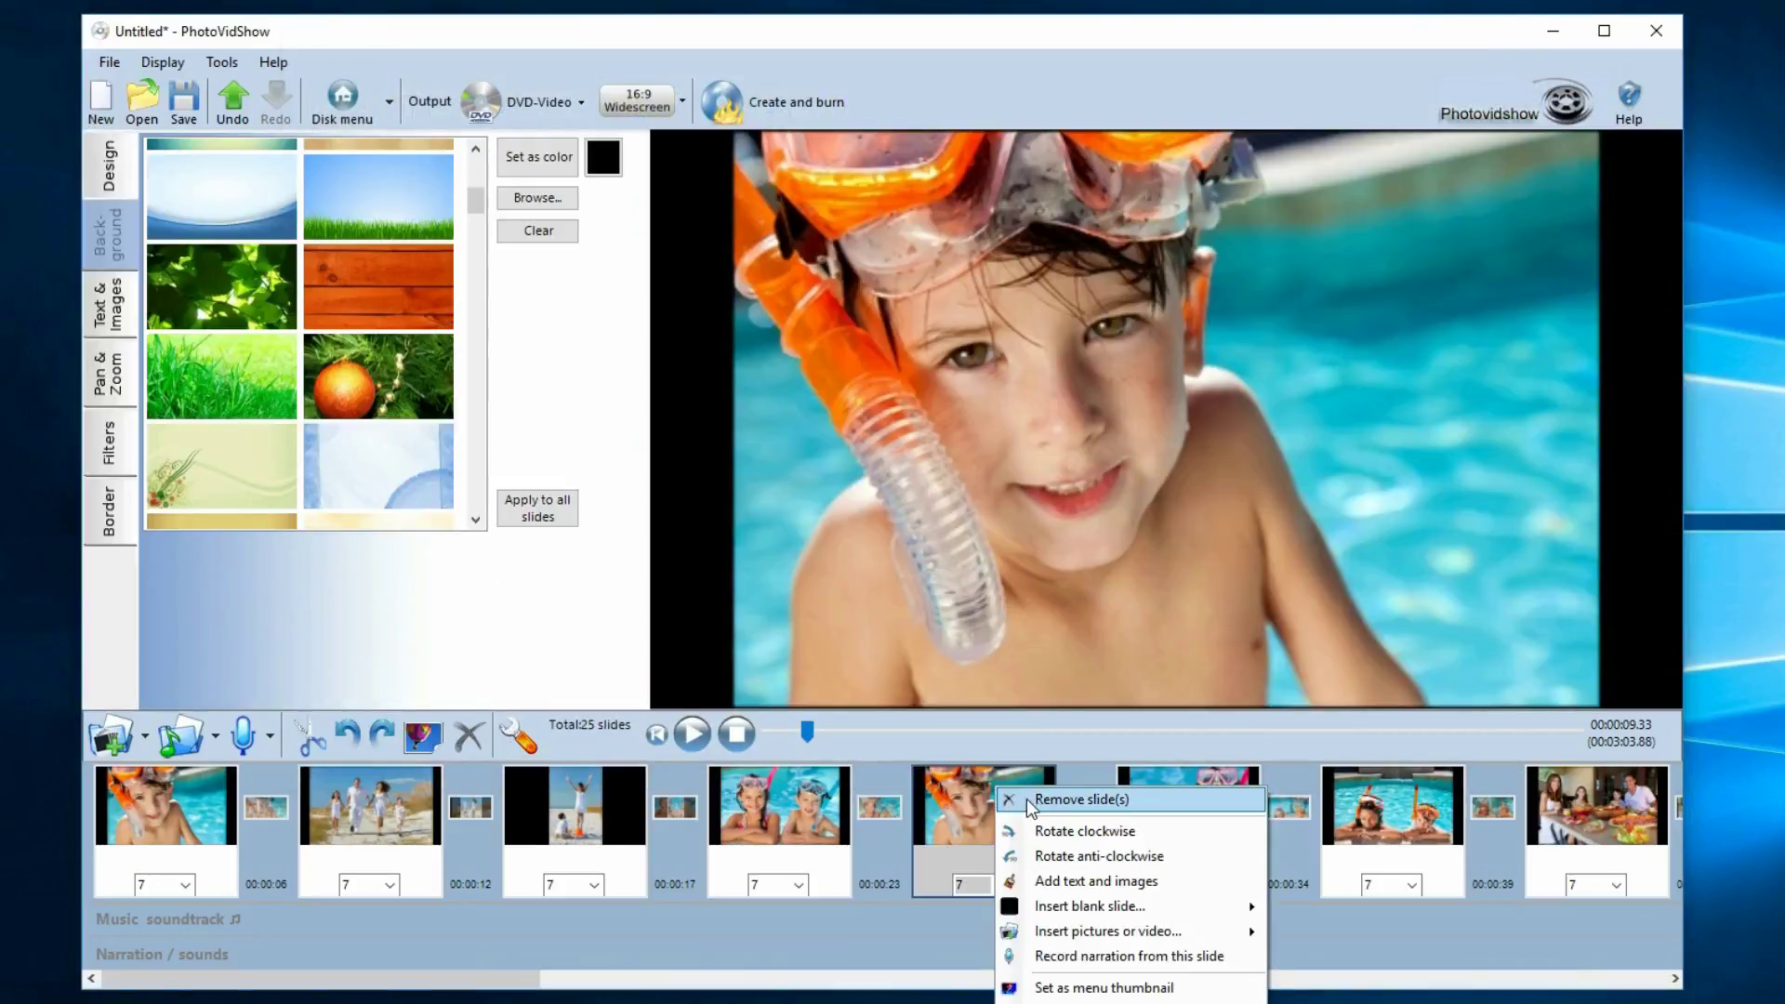
left_click(1082, 800)
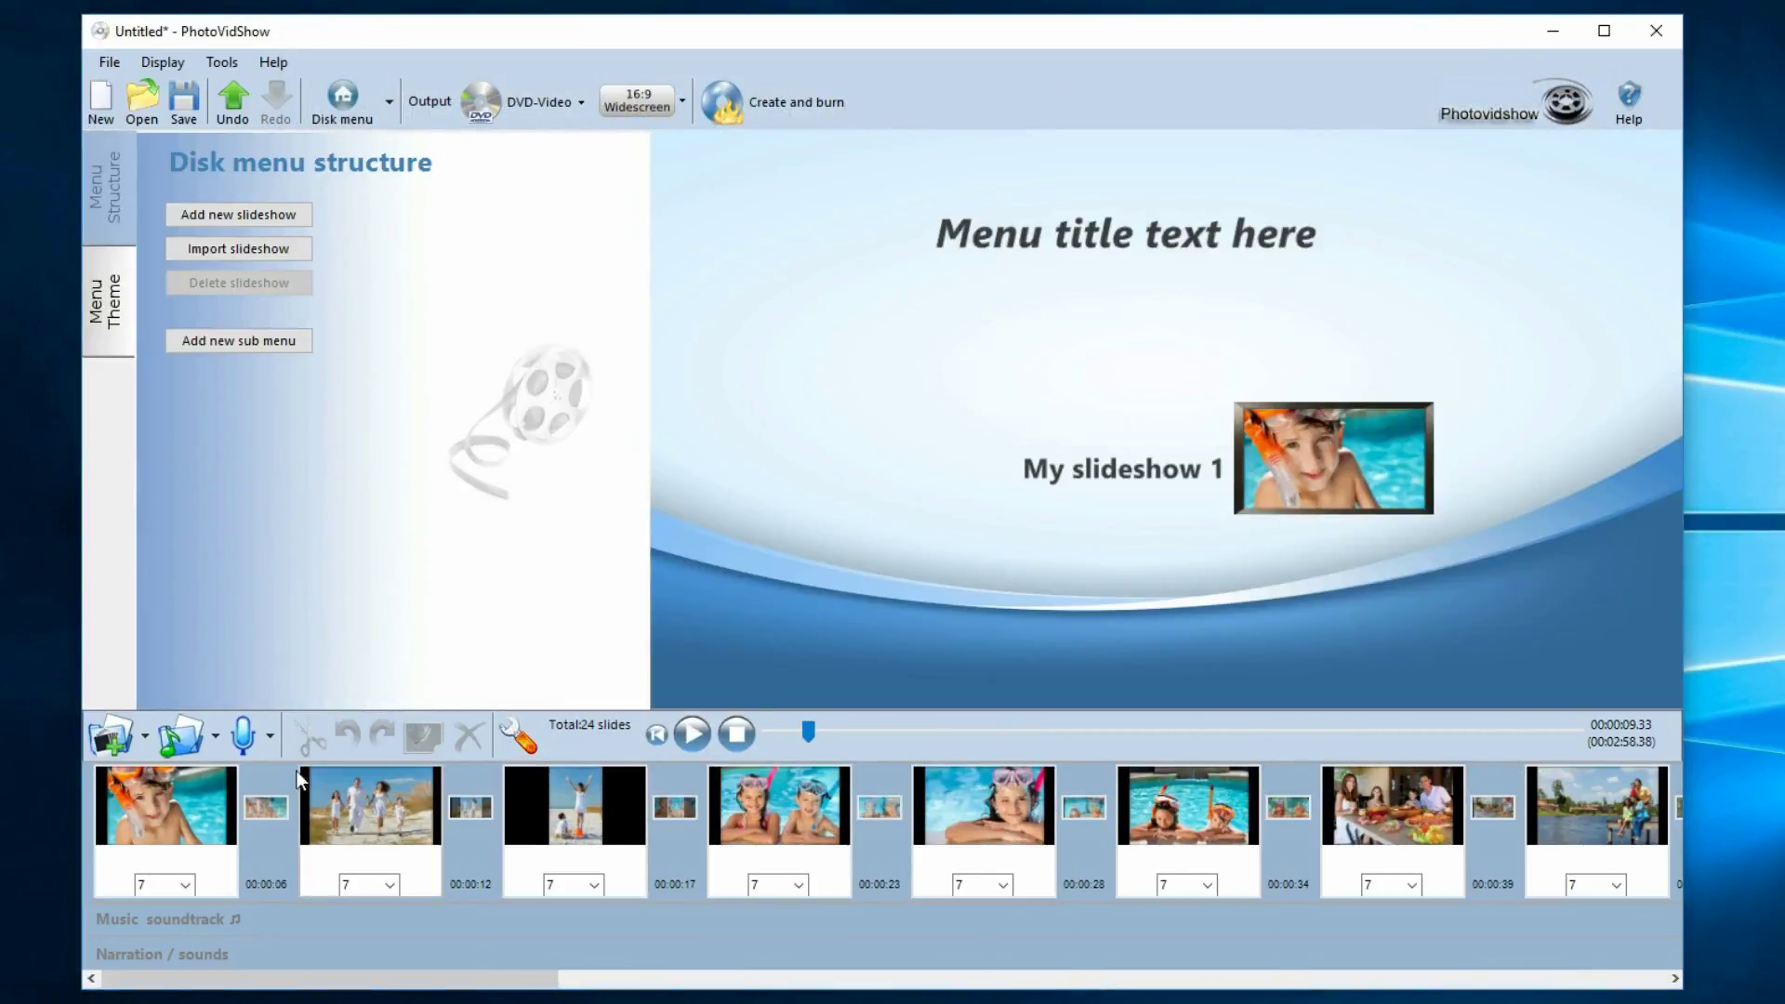
Look at the file dialog for adding pictures or video and at the default folder locations for the project
left_click(112, 744)
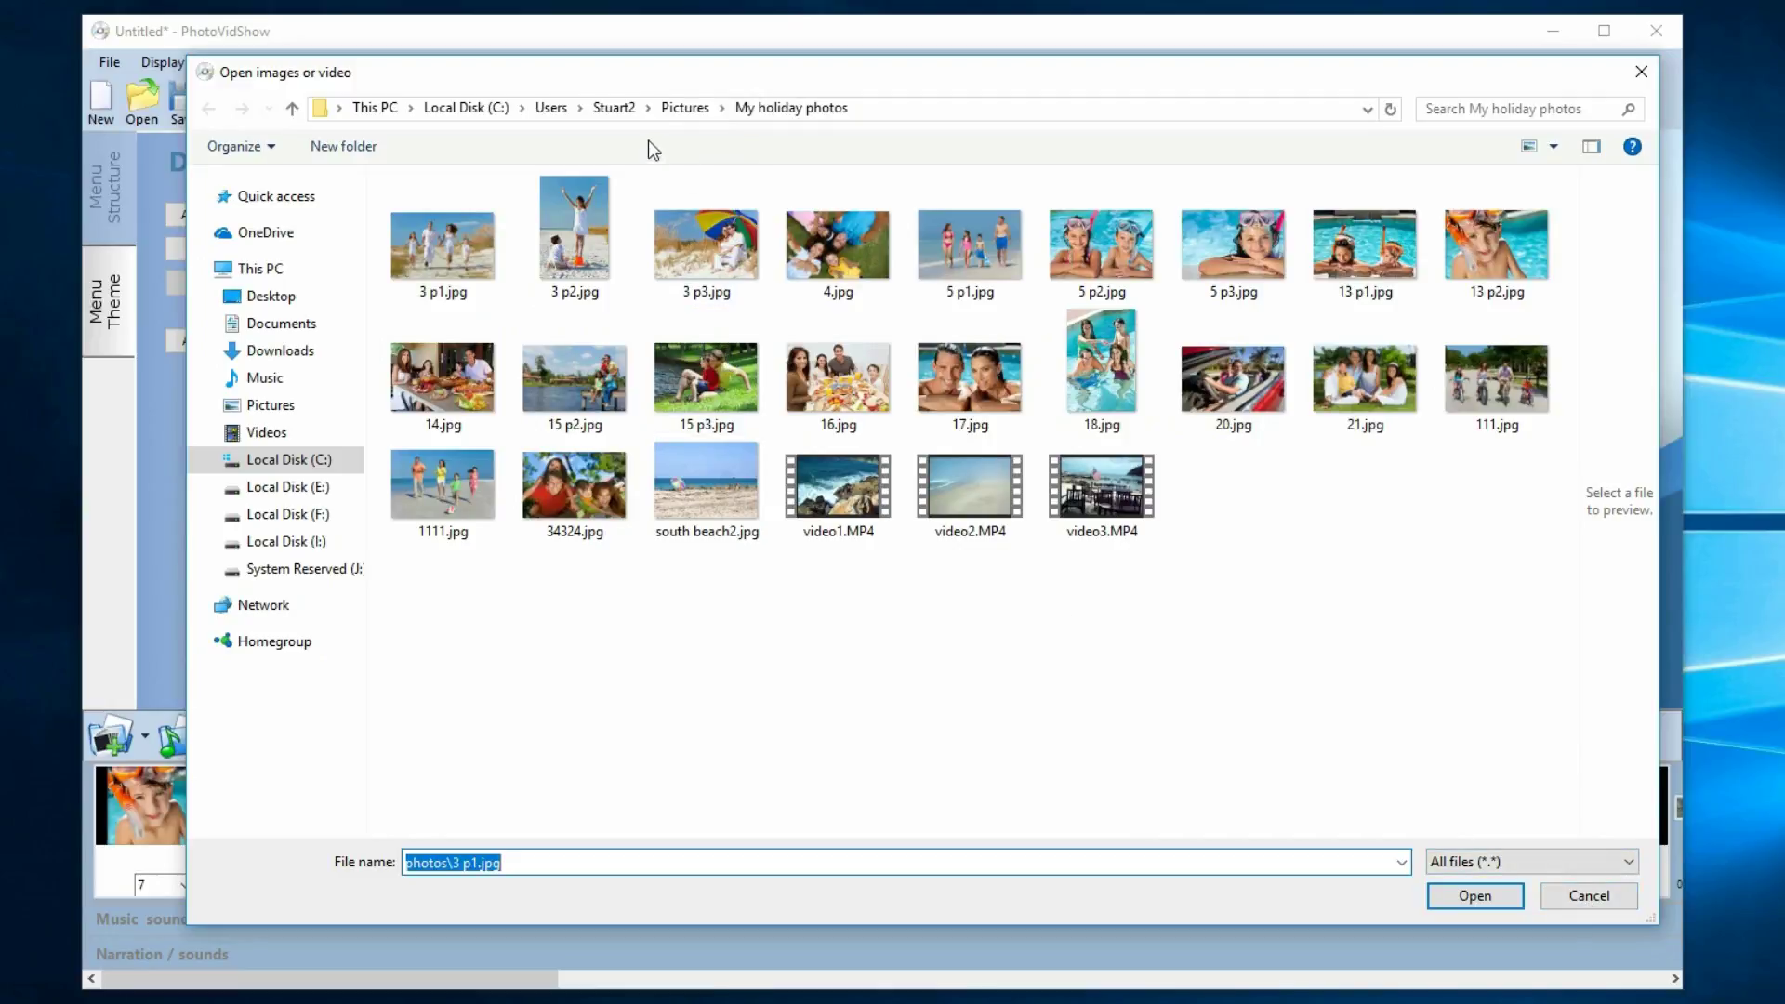
left_click(1589, 894)
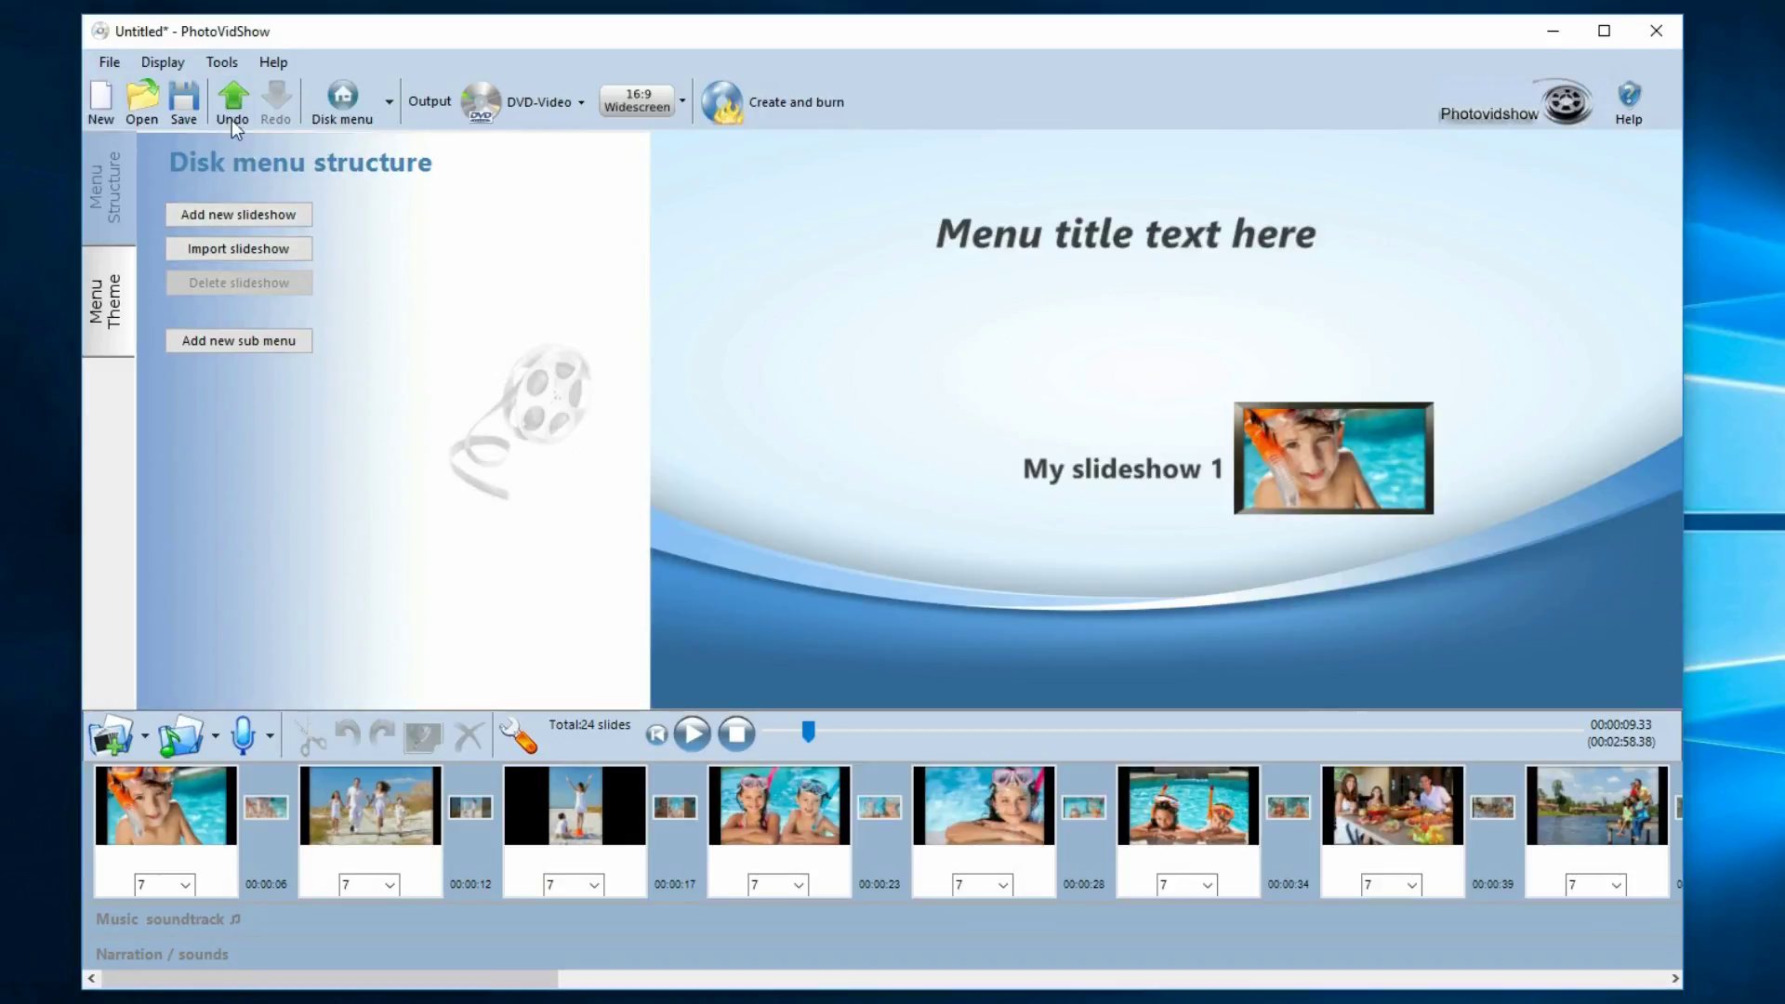
left_click(219, 65)
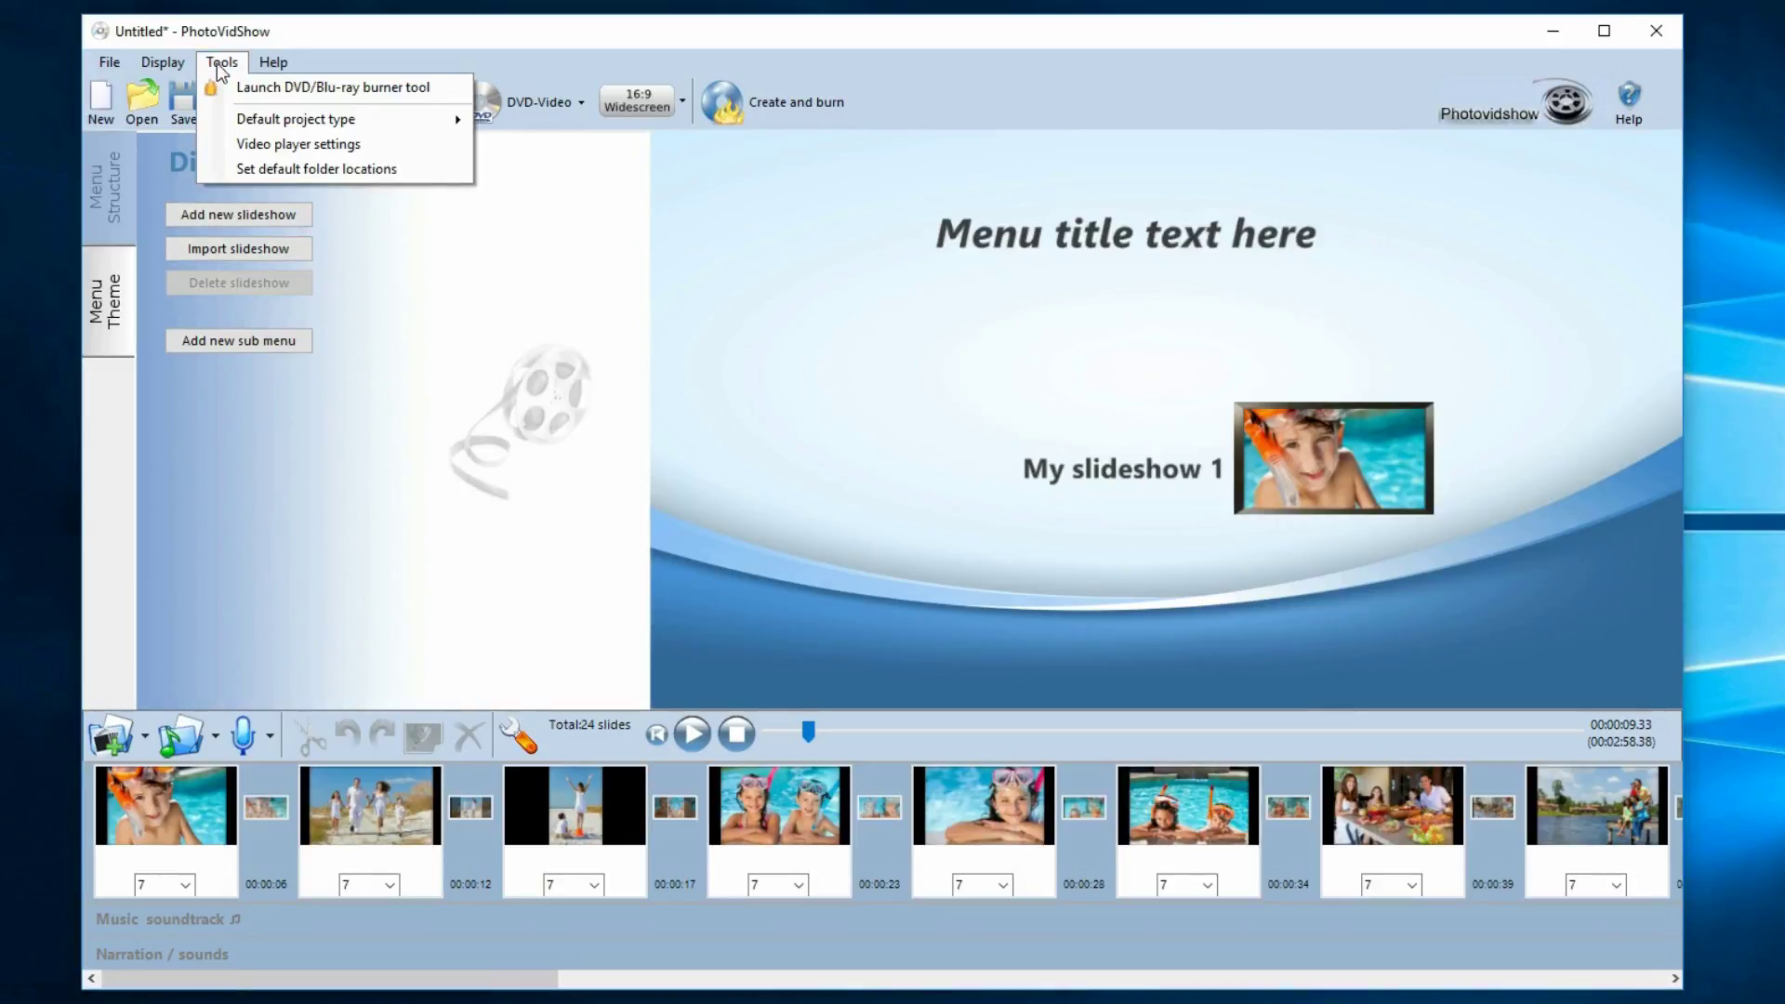
left_click(288, 169)
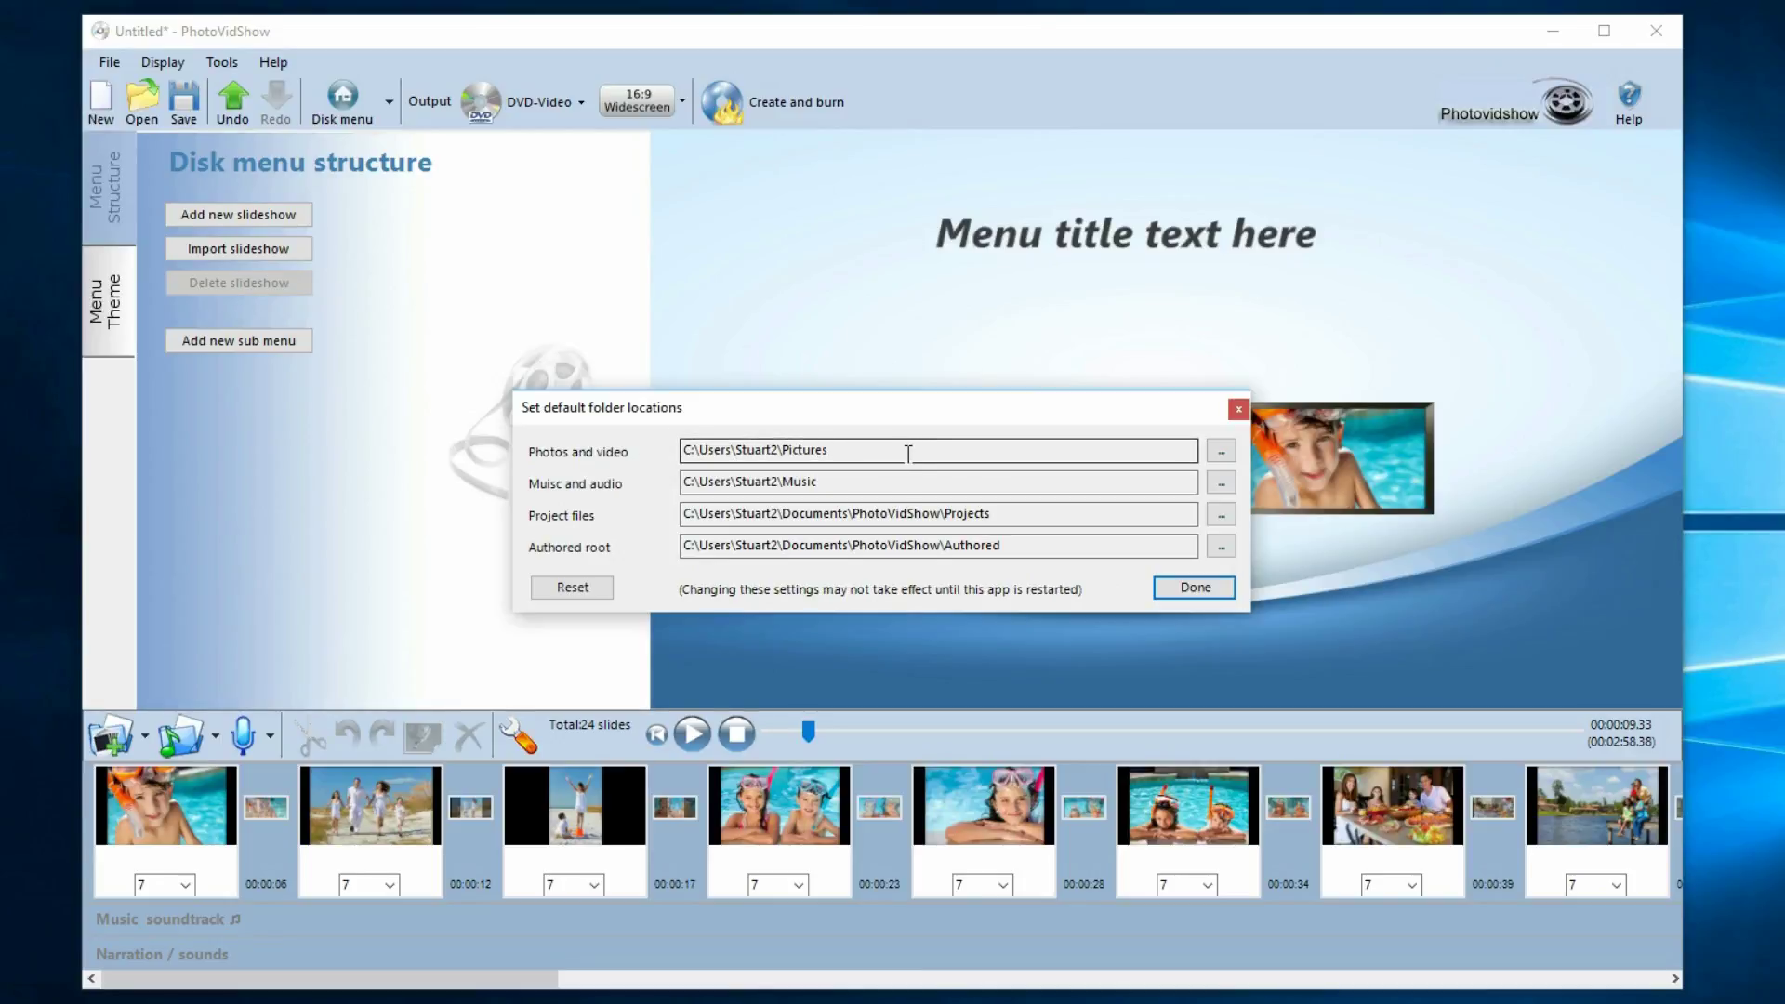
left_click(1194, 587)
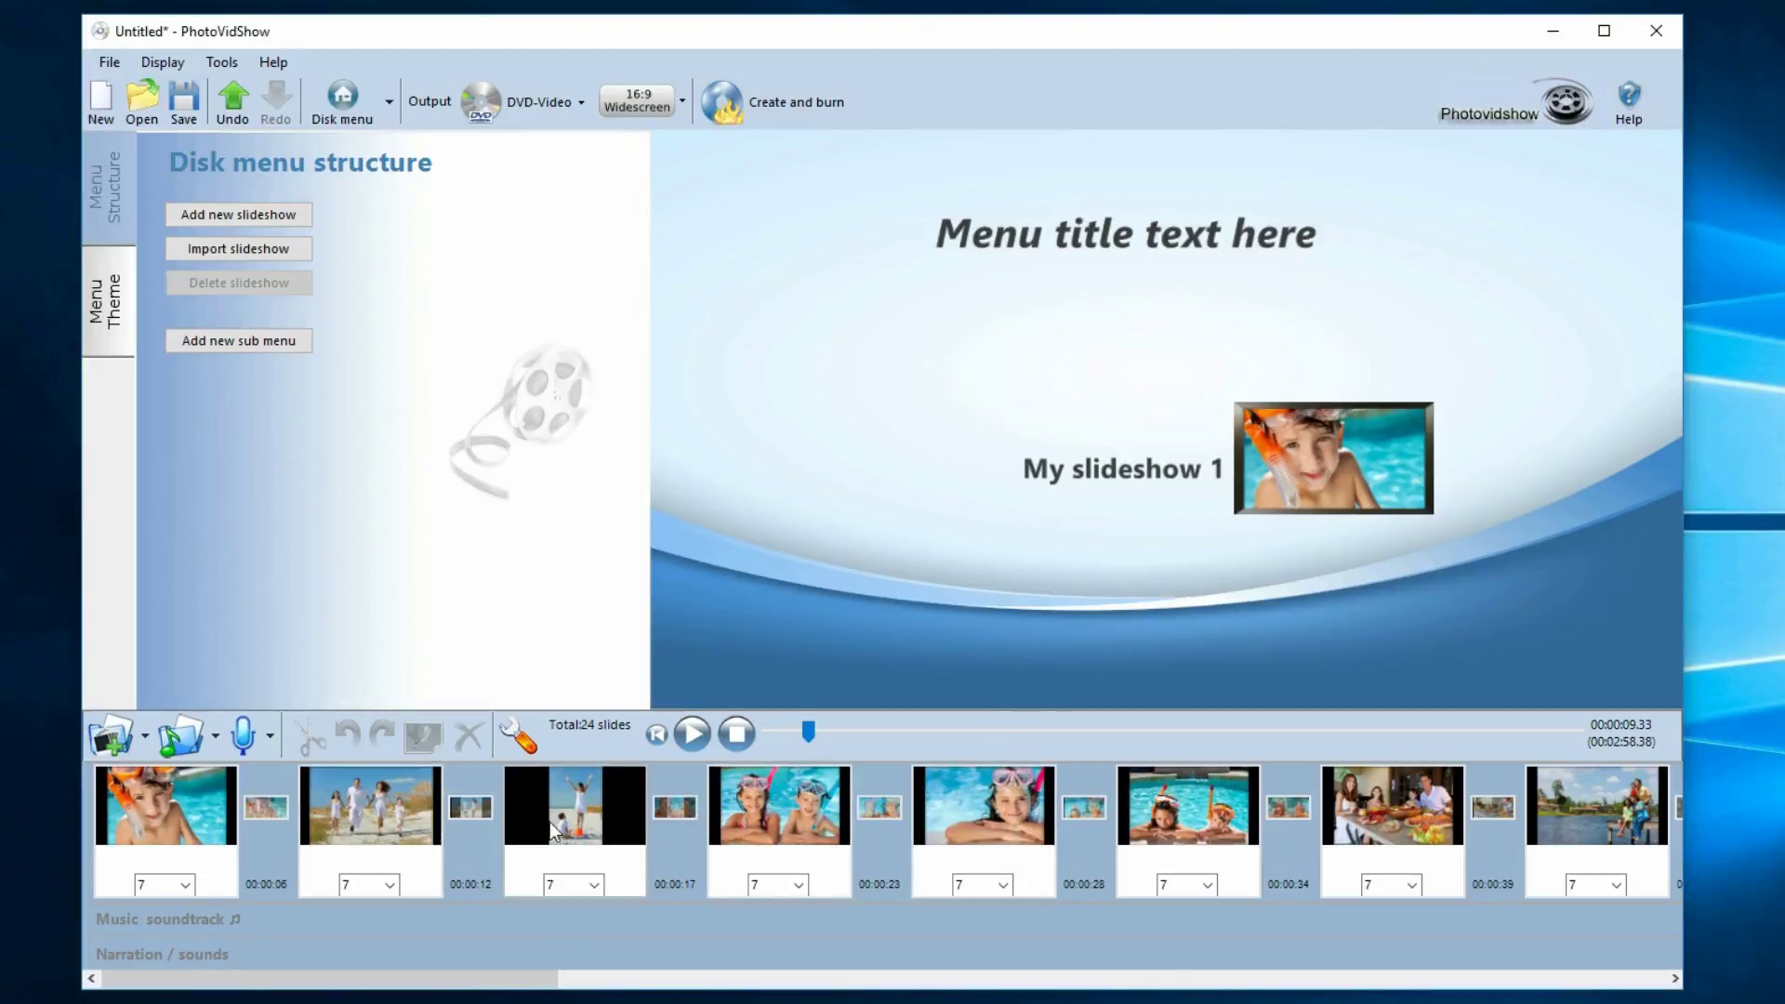
Rotate the third storyboard slide clockwise in 90-degree turns and turn it back anti-clockwise until it is upright
left_click_drag(416, 978, 1015, 987)
left_click_drag(952, 984, 366, 967)
left_click(585, 820)
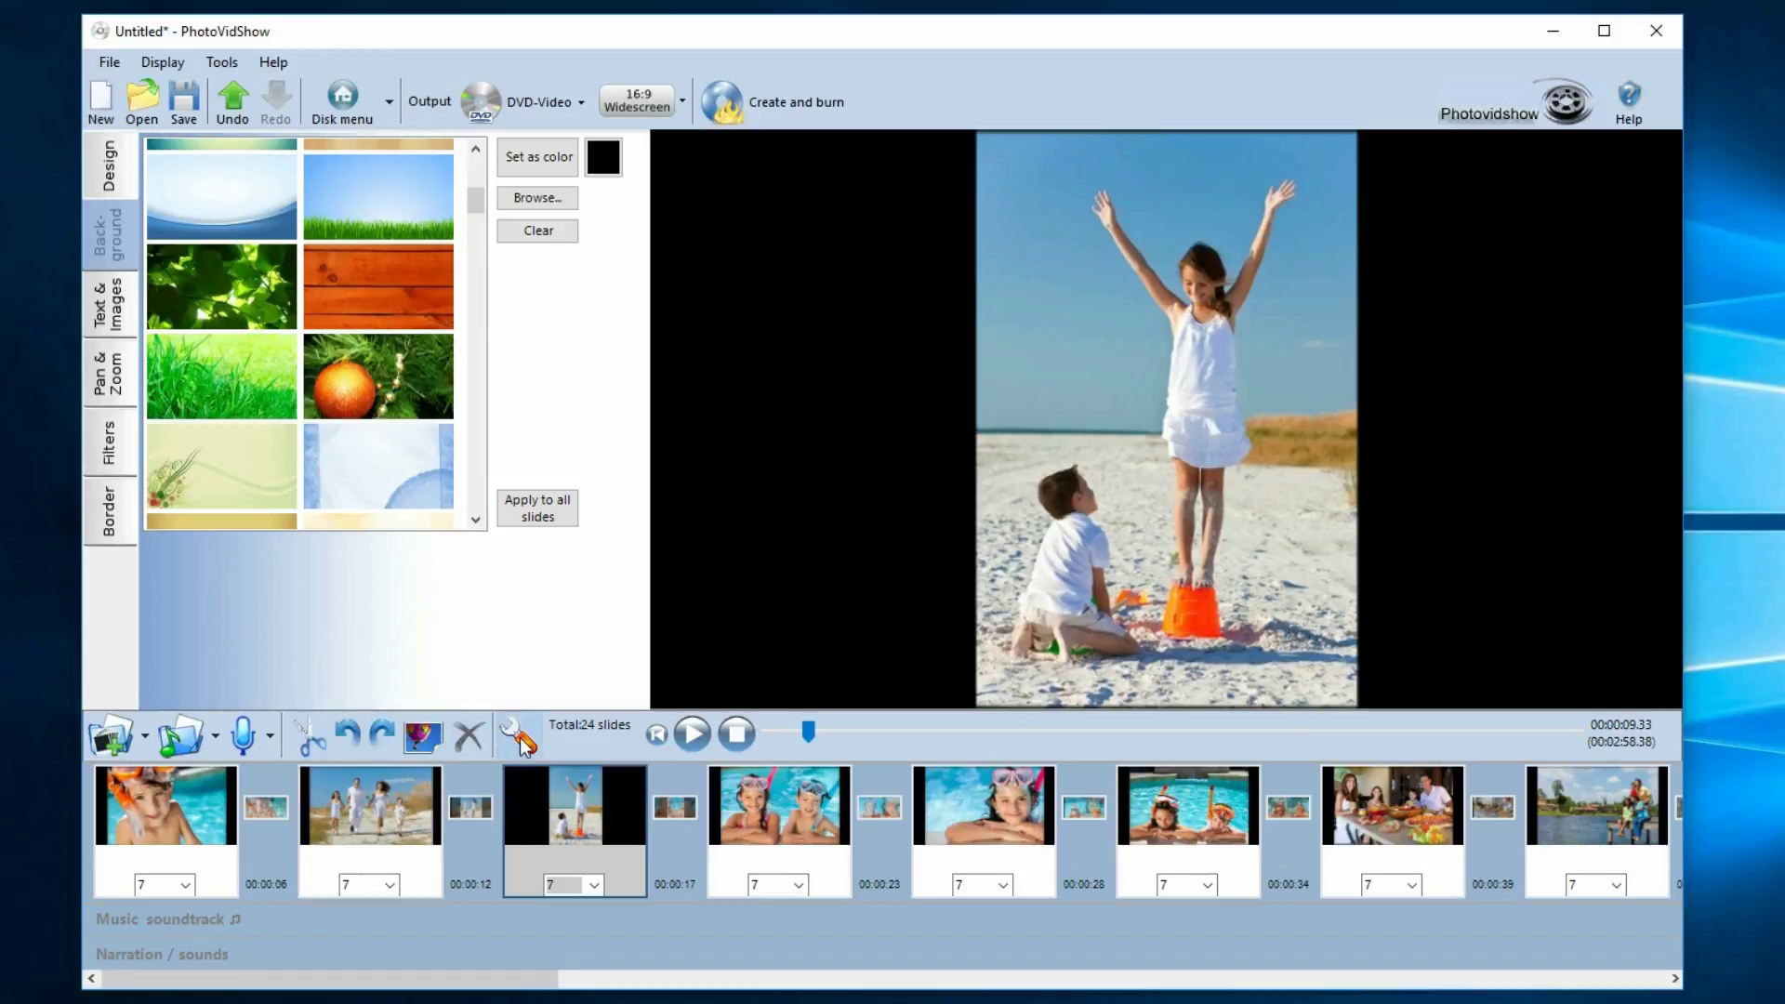
left_click(383, 736)
left_click(384, 736)
left_click(383, 736)
left_click(349, 736)
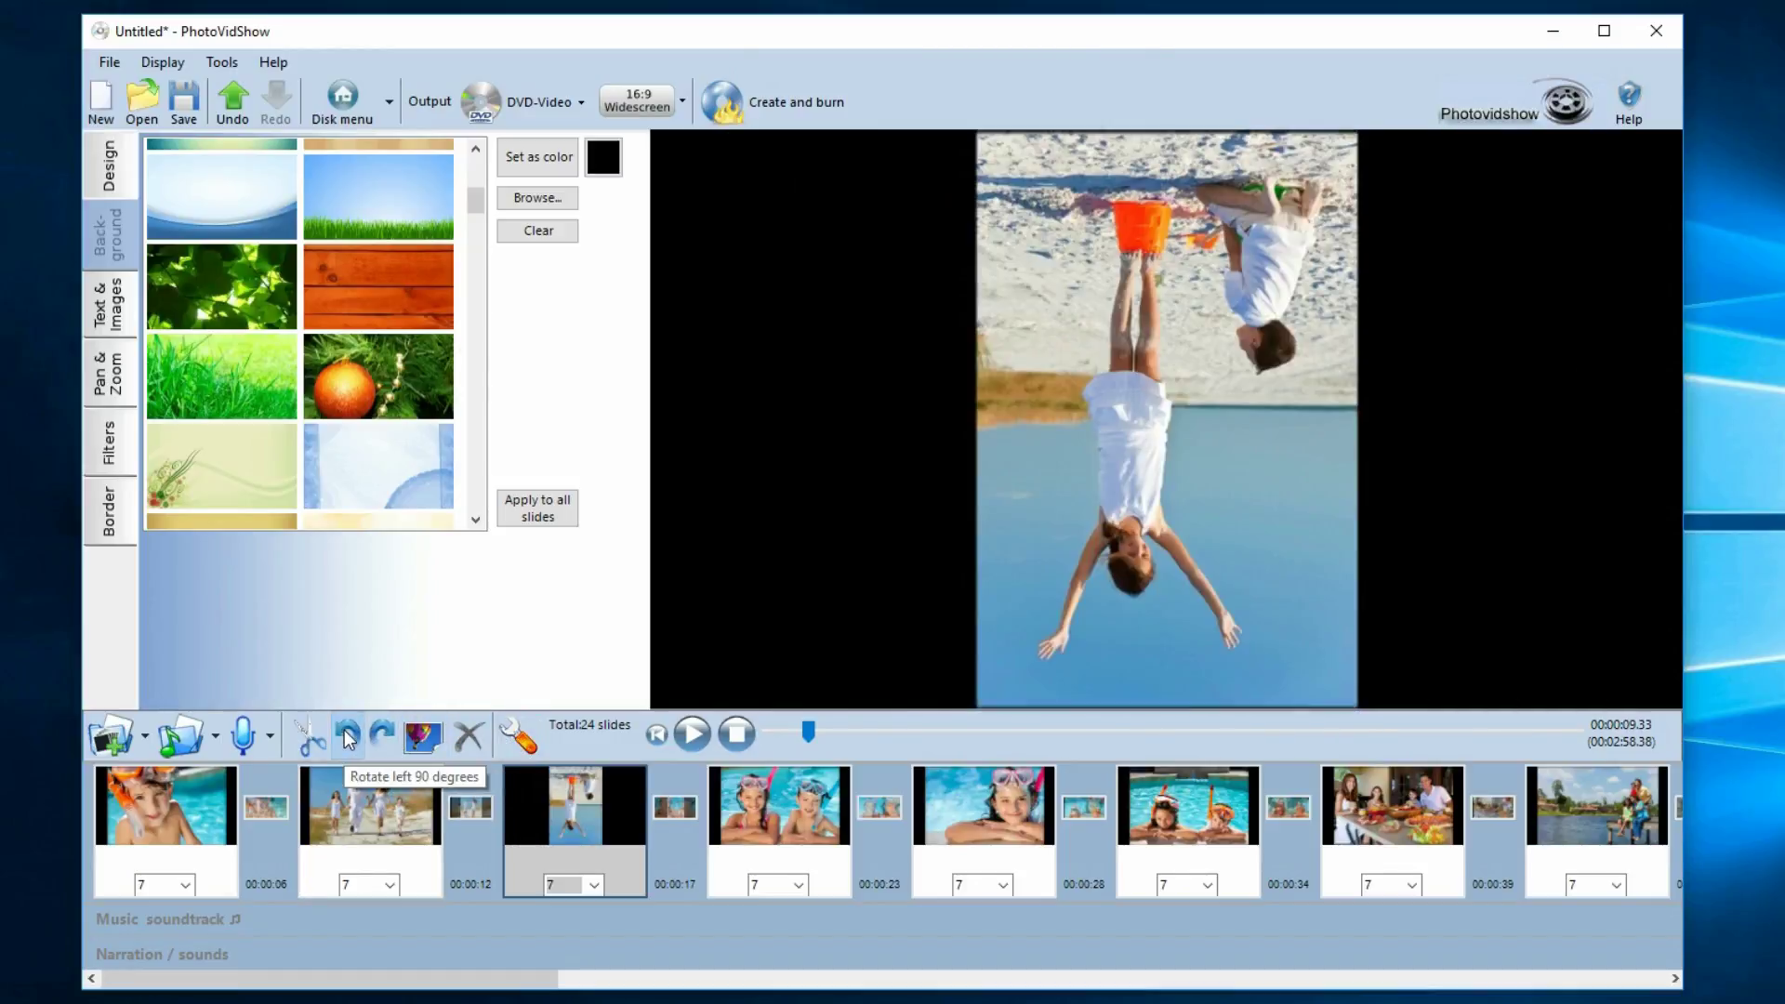
left_click(349, 736)
left_click(349, 736)
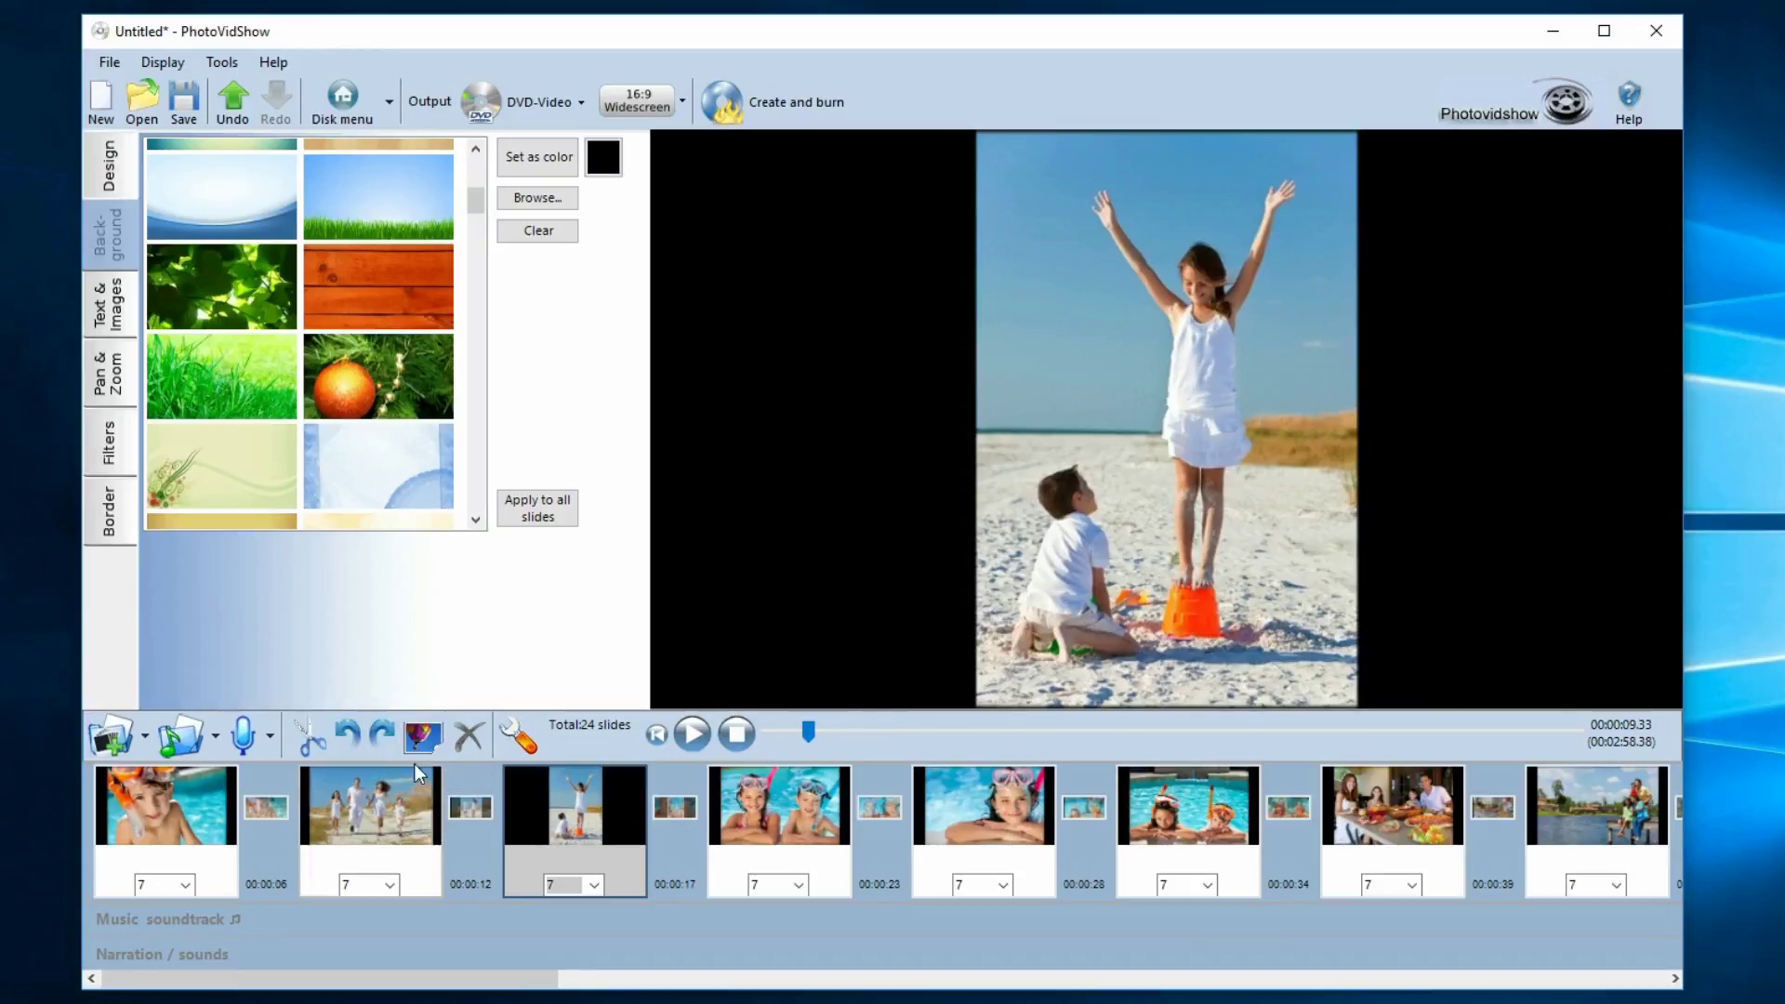
left_click(382, 736)
left_click(348, 740)
Open the third slide's photo for media editing, look at its crop settings, and bring up its orientation settings
right_click(579, 813)
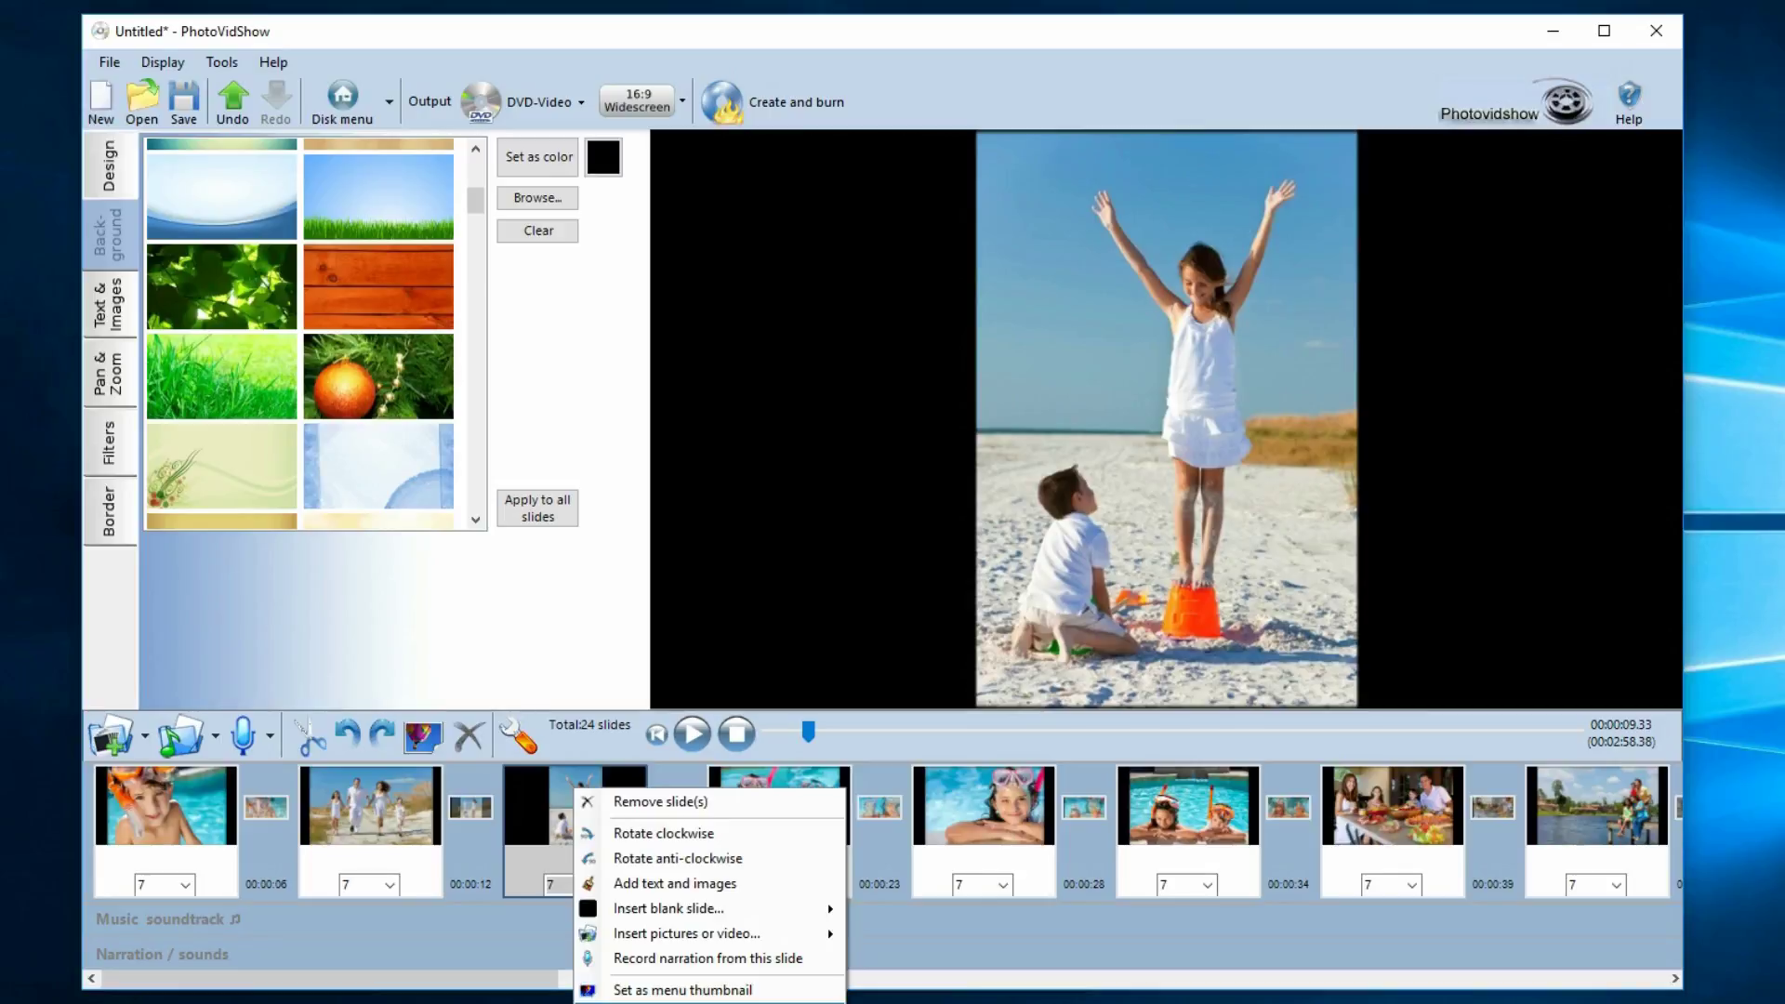
left_click(682, 990)
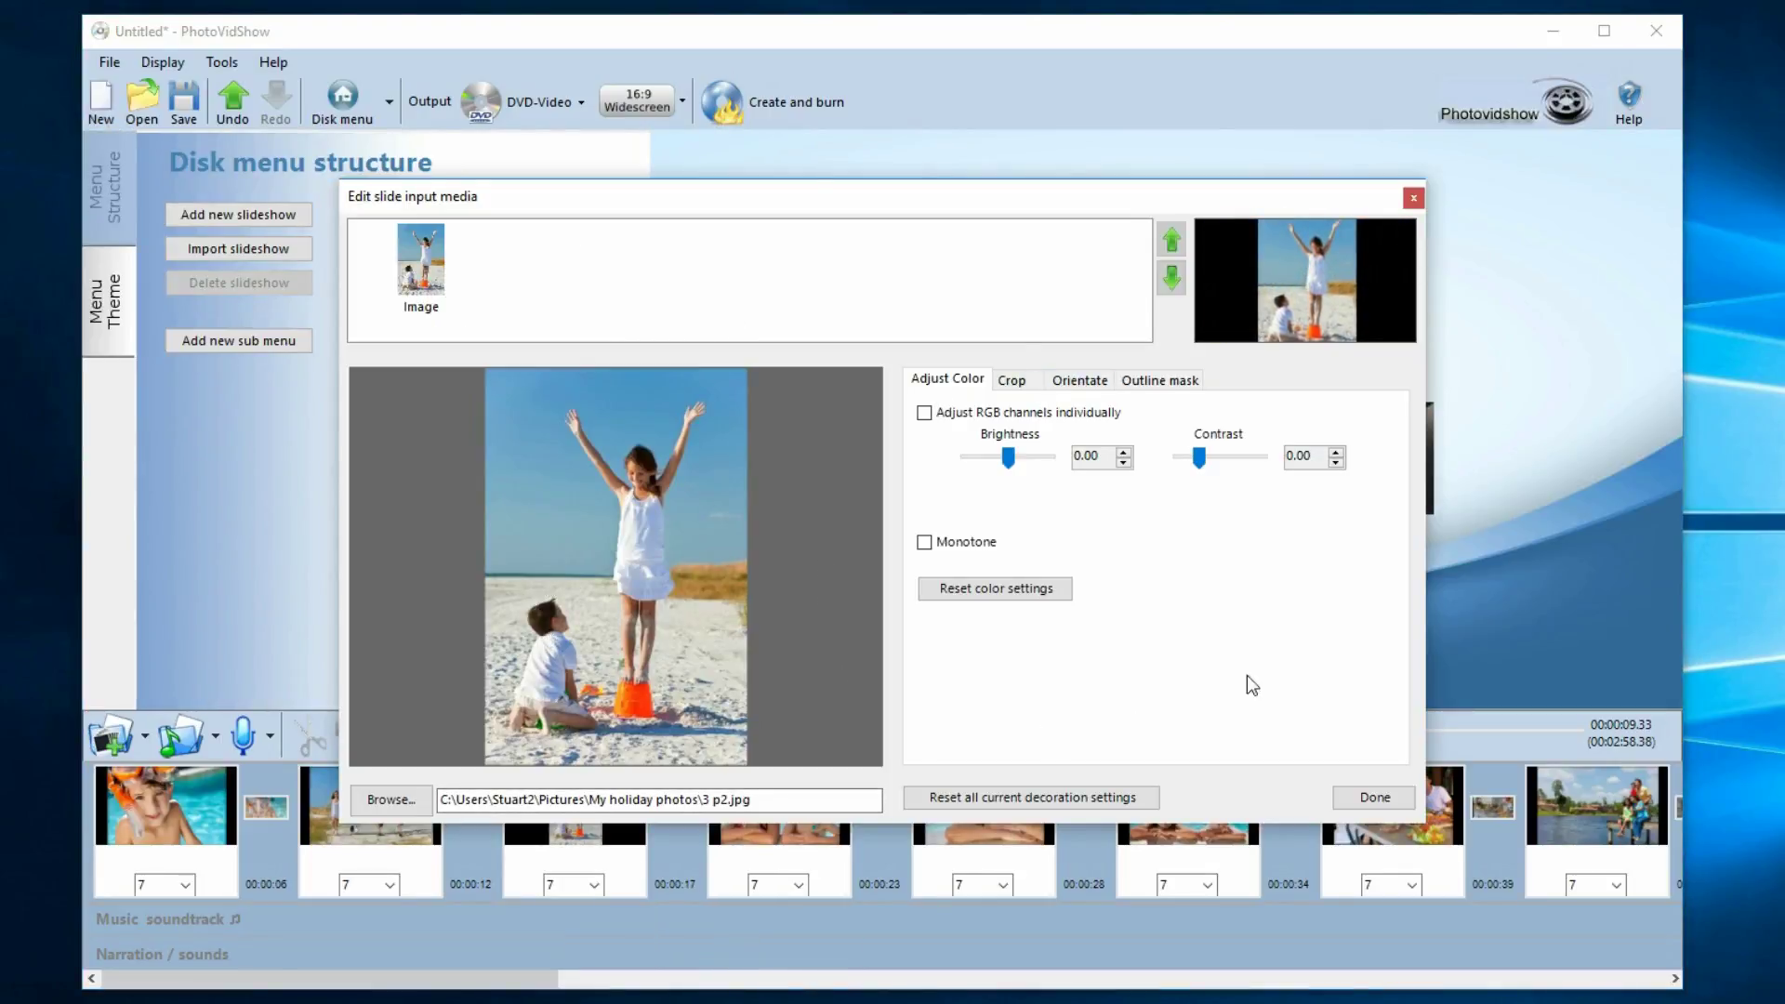
left_click(1016, 381)
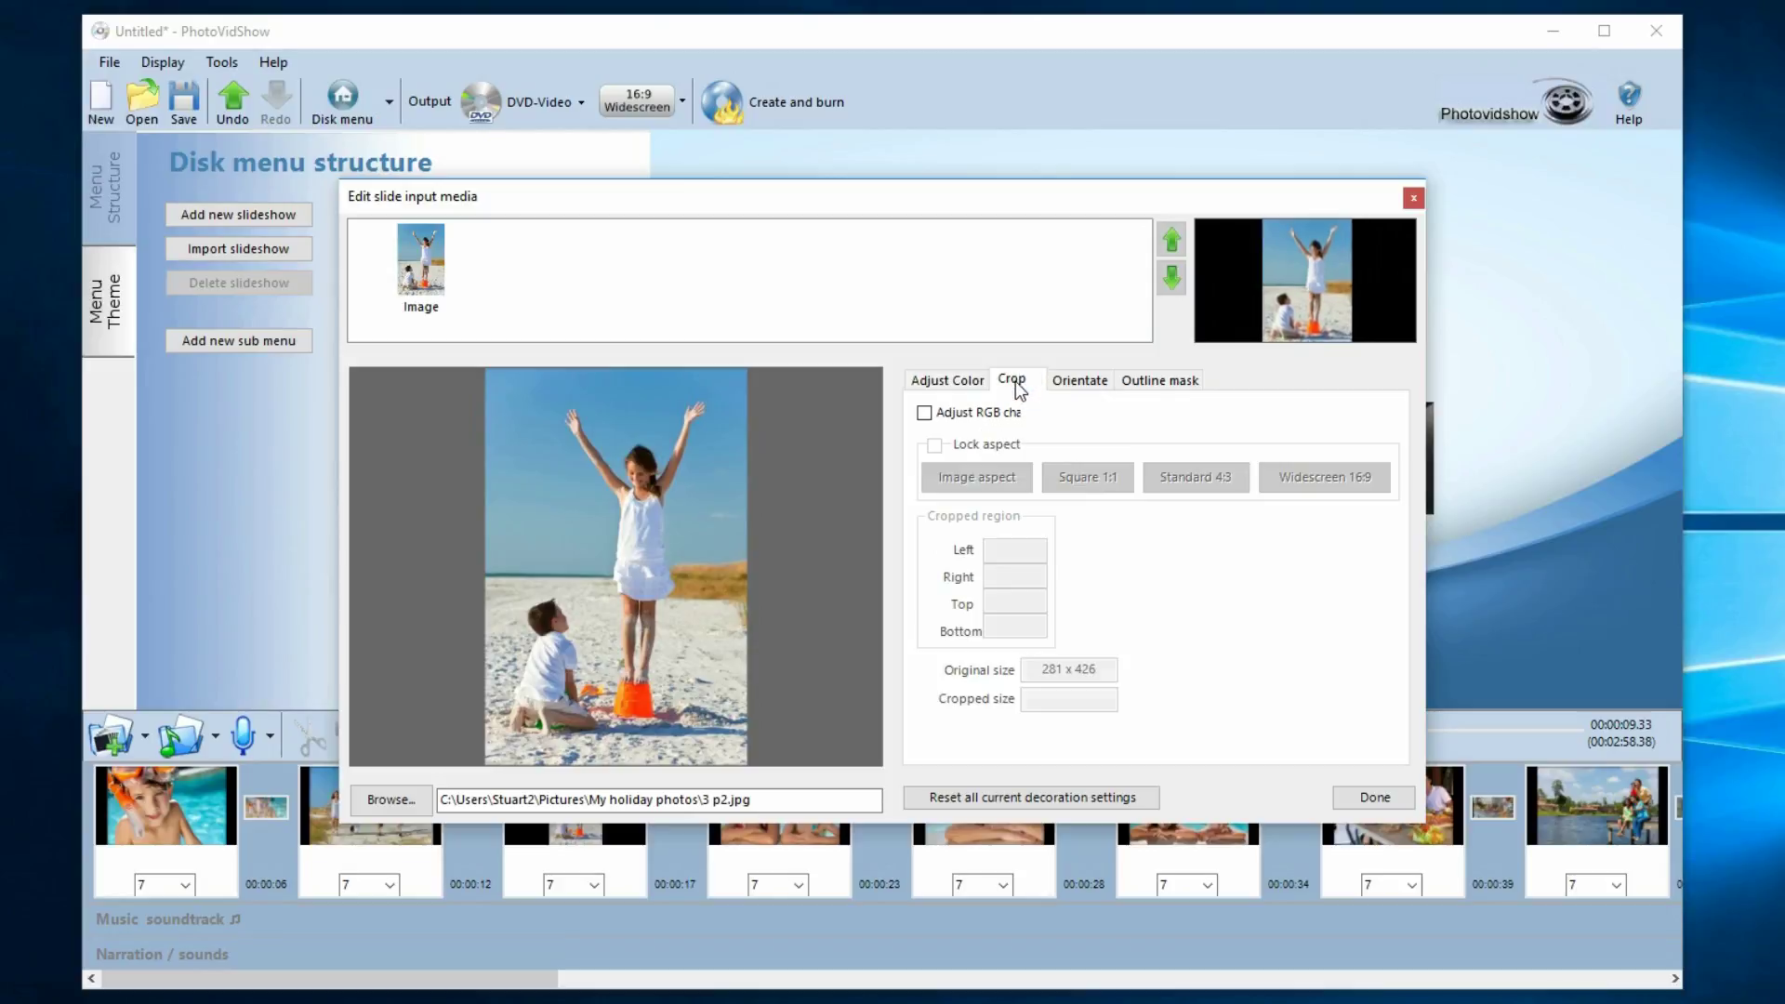
left_click(1081, 380)
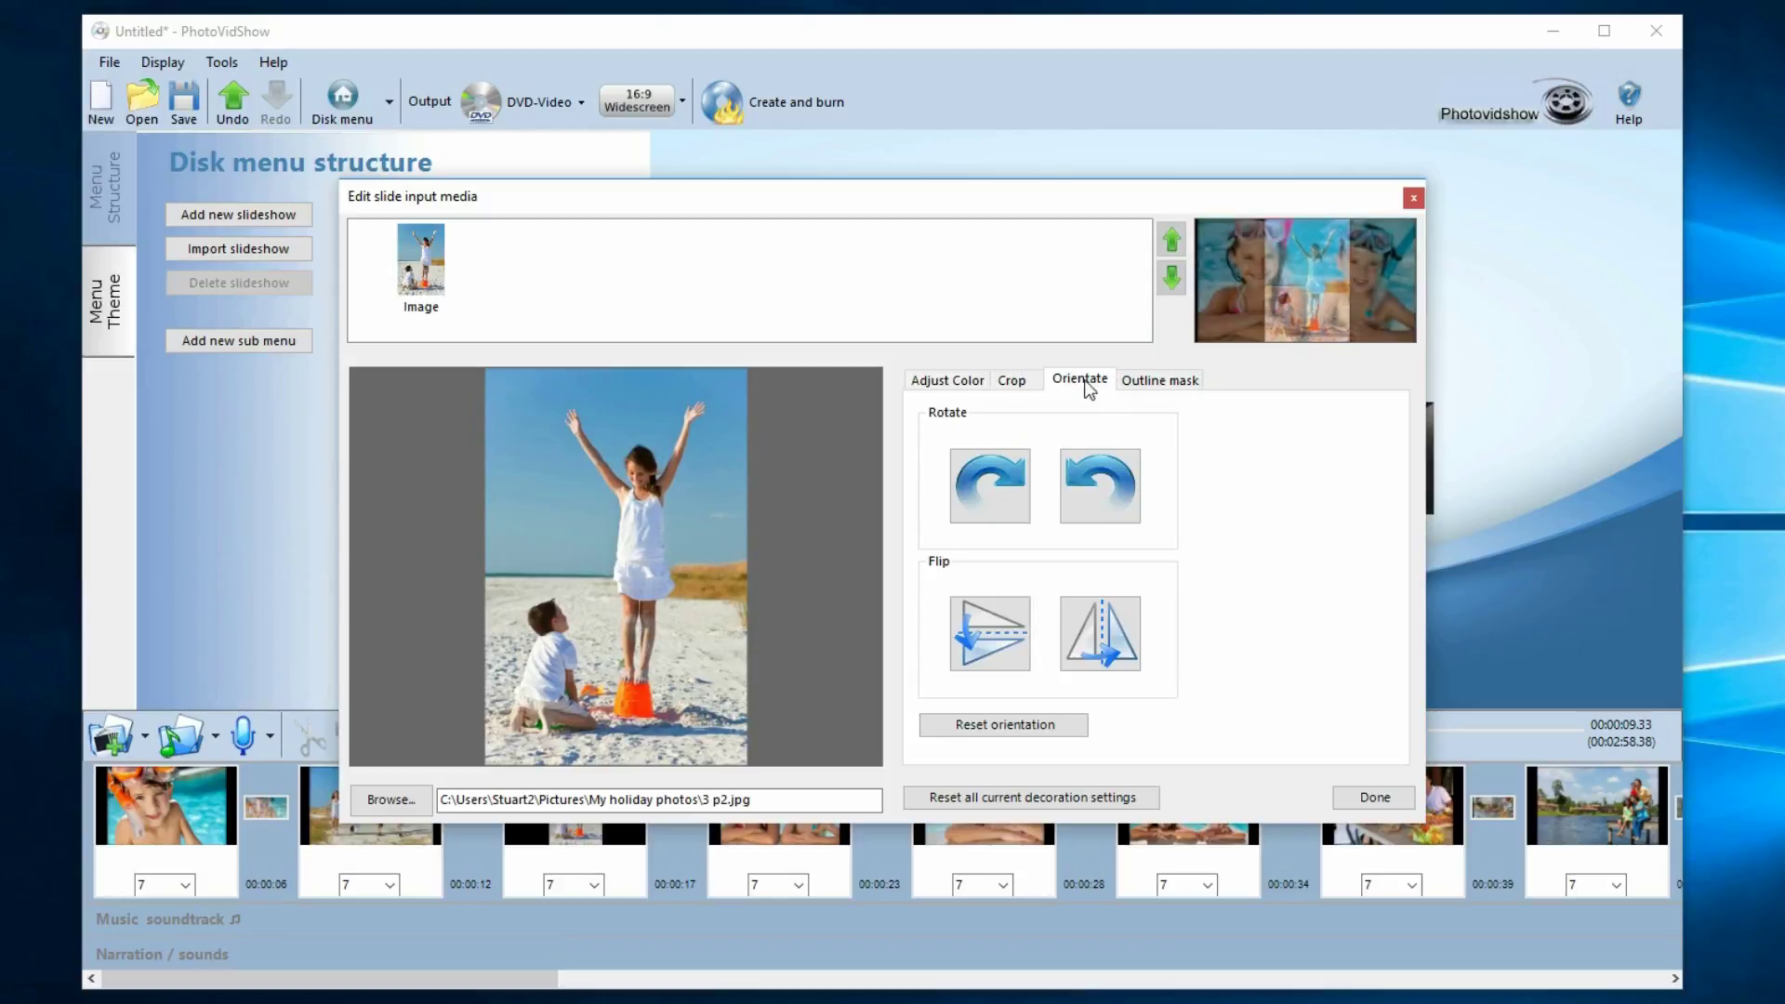
Try the rotations and the vertical flip on the photo, leave it upright and mirrored horizontally, and finish the media editing
left_click(995, 482)
left_click(1100, 485)
left_click(1010, 634)
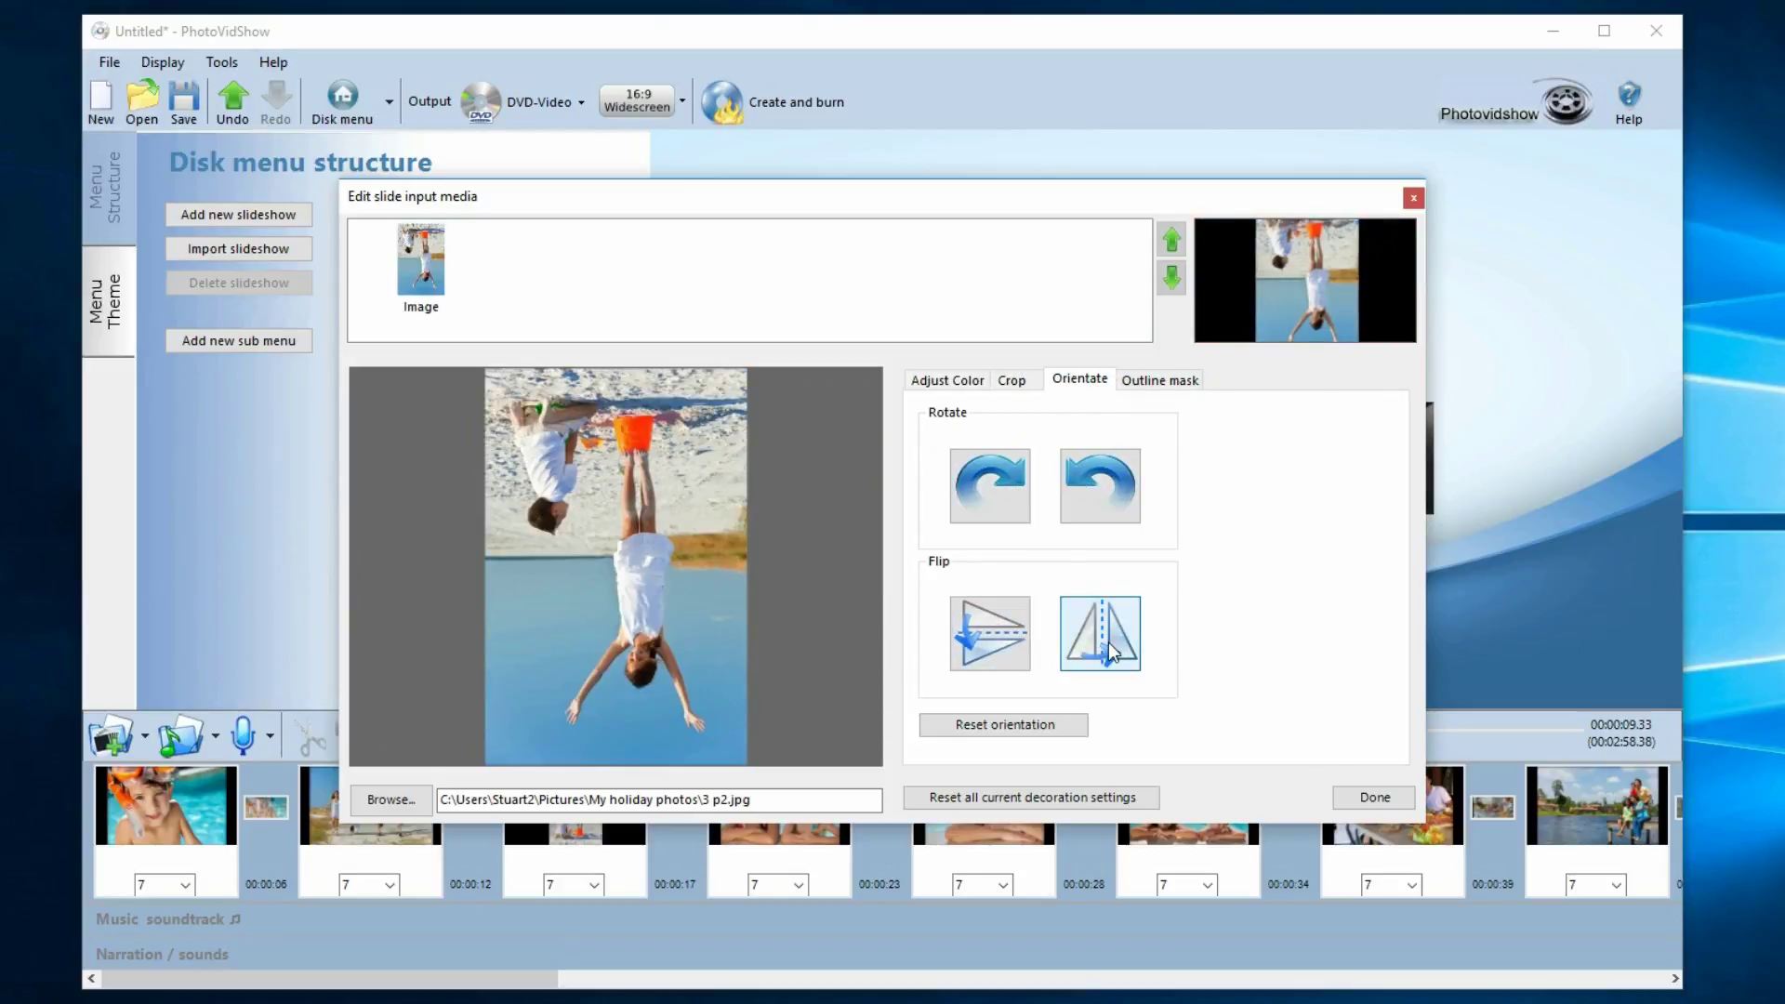
left_click(1107, 641)
left_click(990, 634)
left_click(993, 479)
left_click(1097, 477)
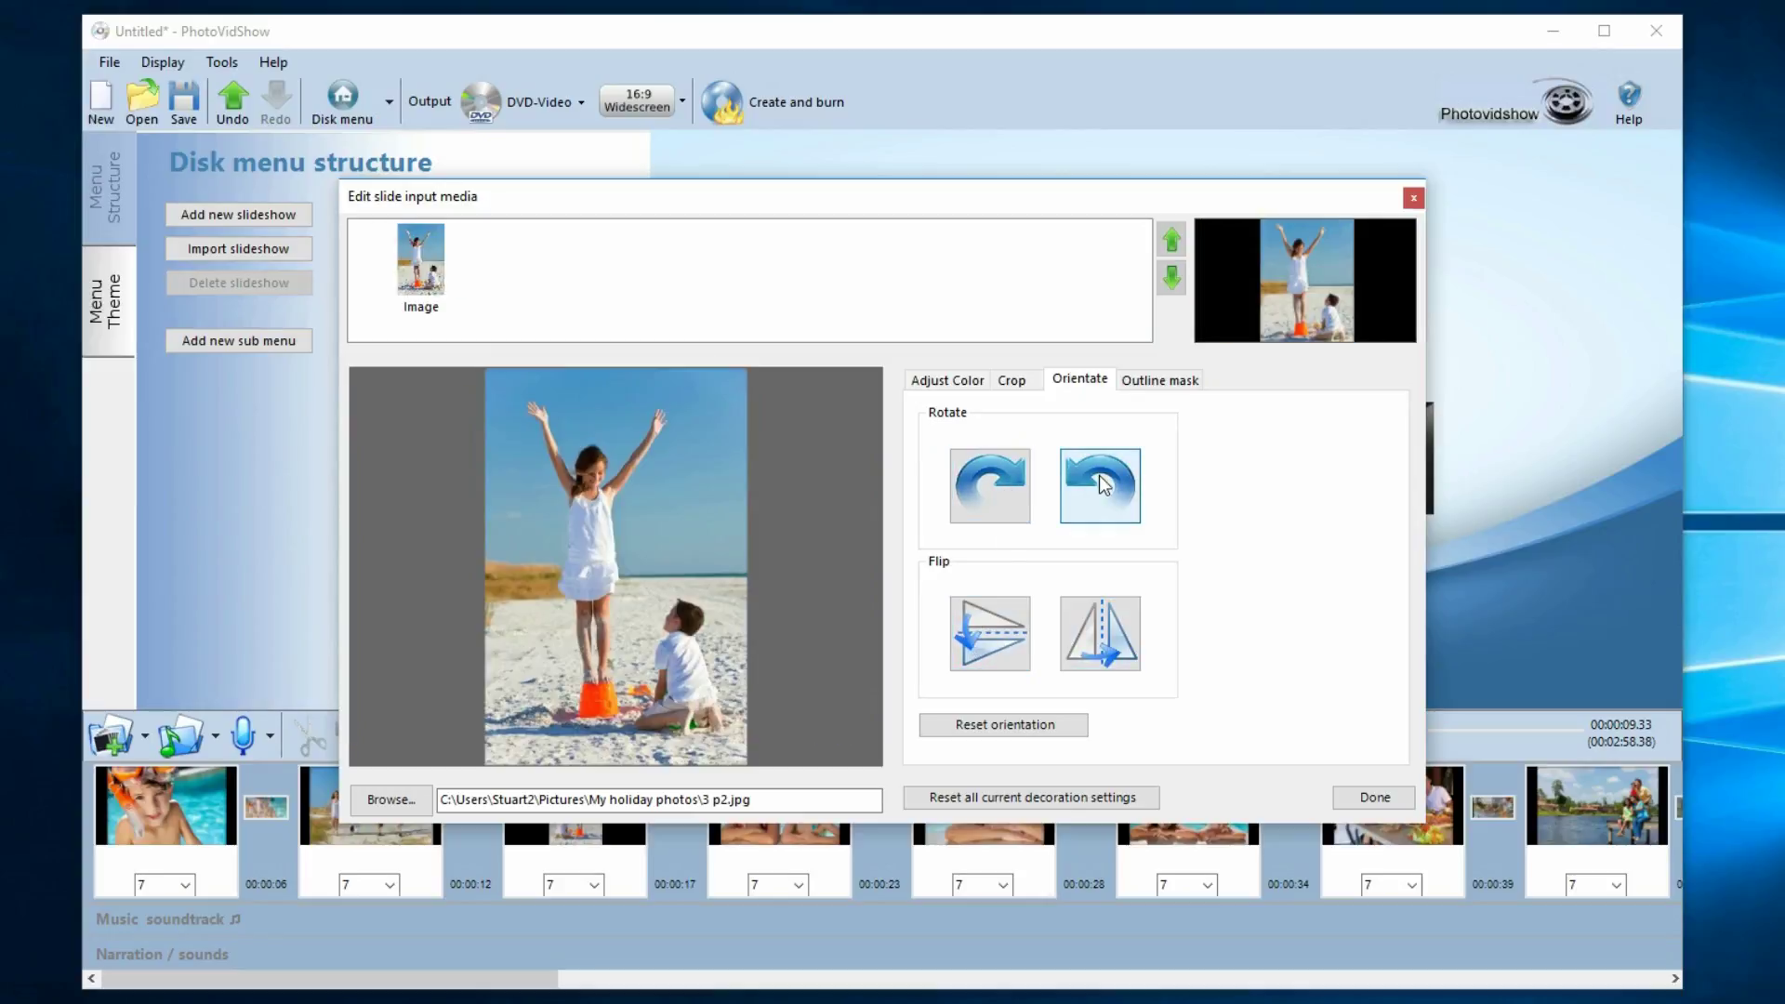
left_click(1374, 798)
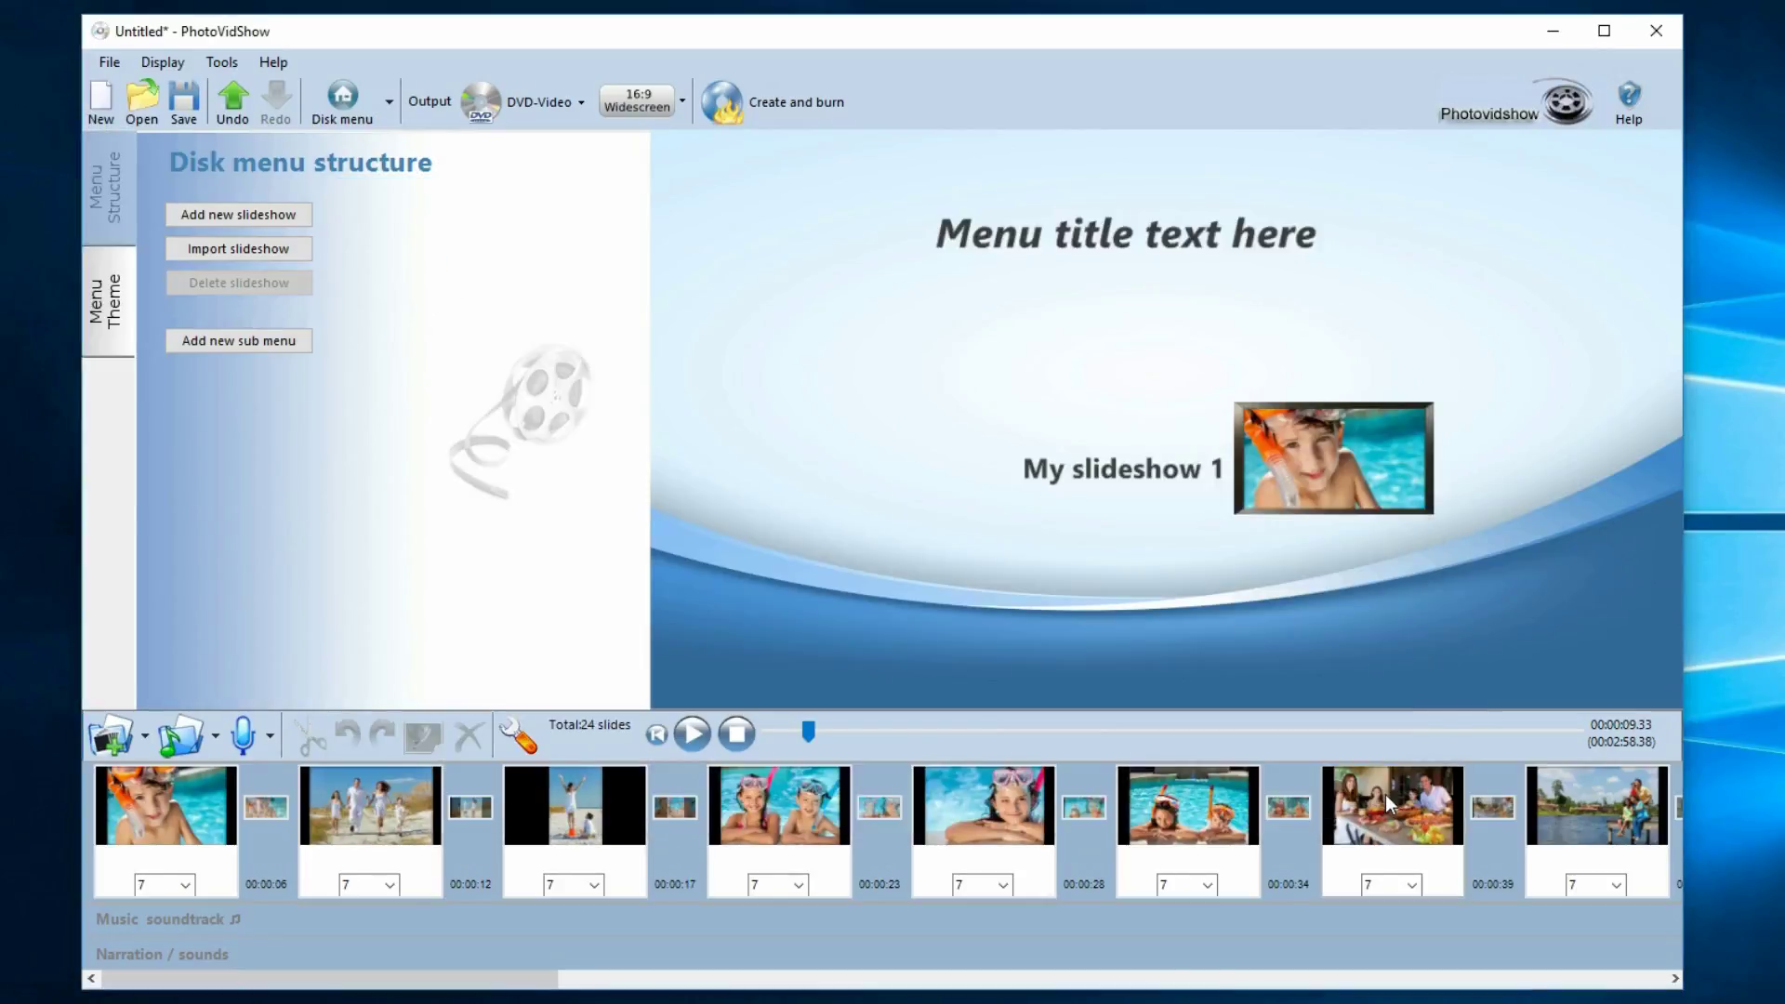
Select the photo 3 p2.jpg on the third slide as an image object and tilt it clockwise by 7°
left_click(600, 832)
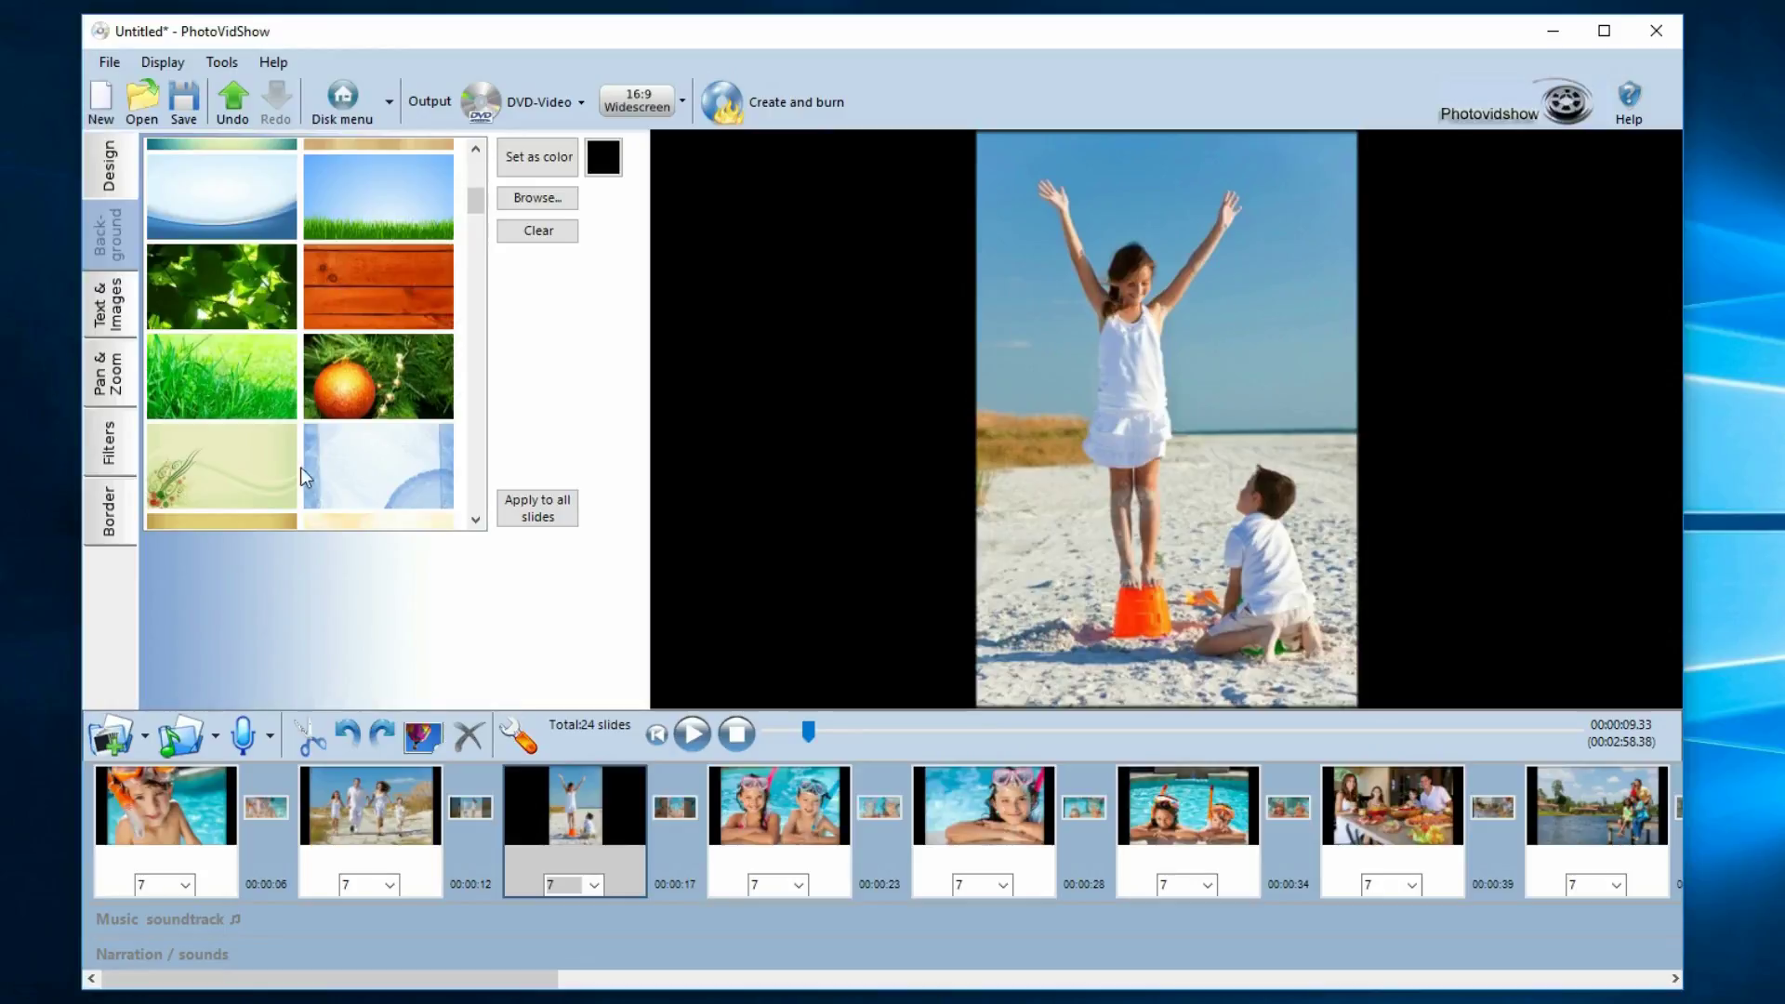
left_click(102, 316)
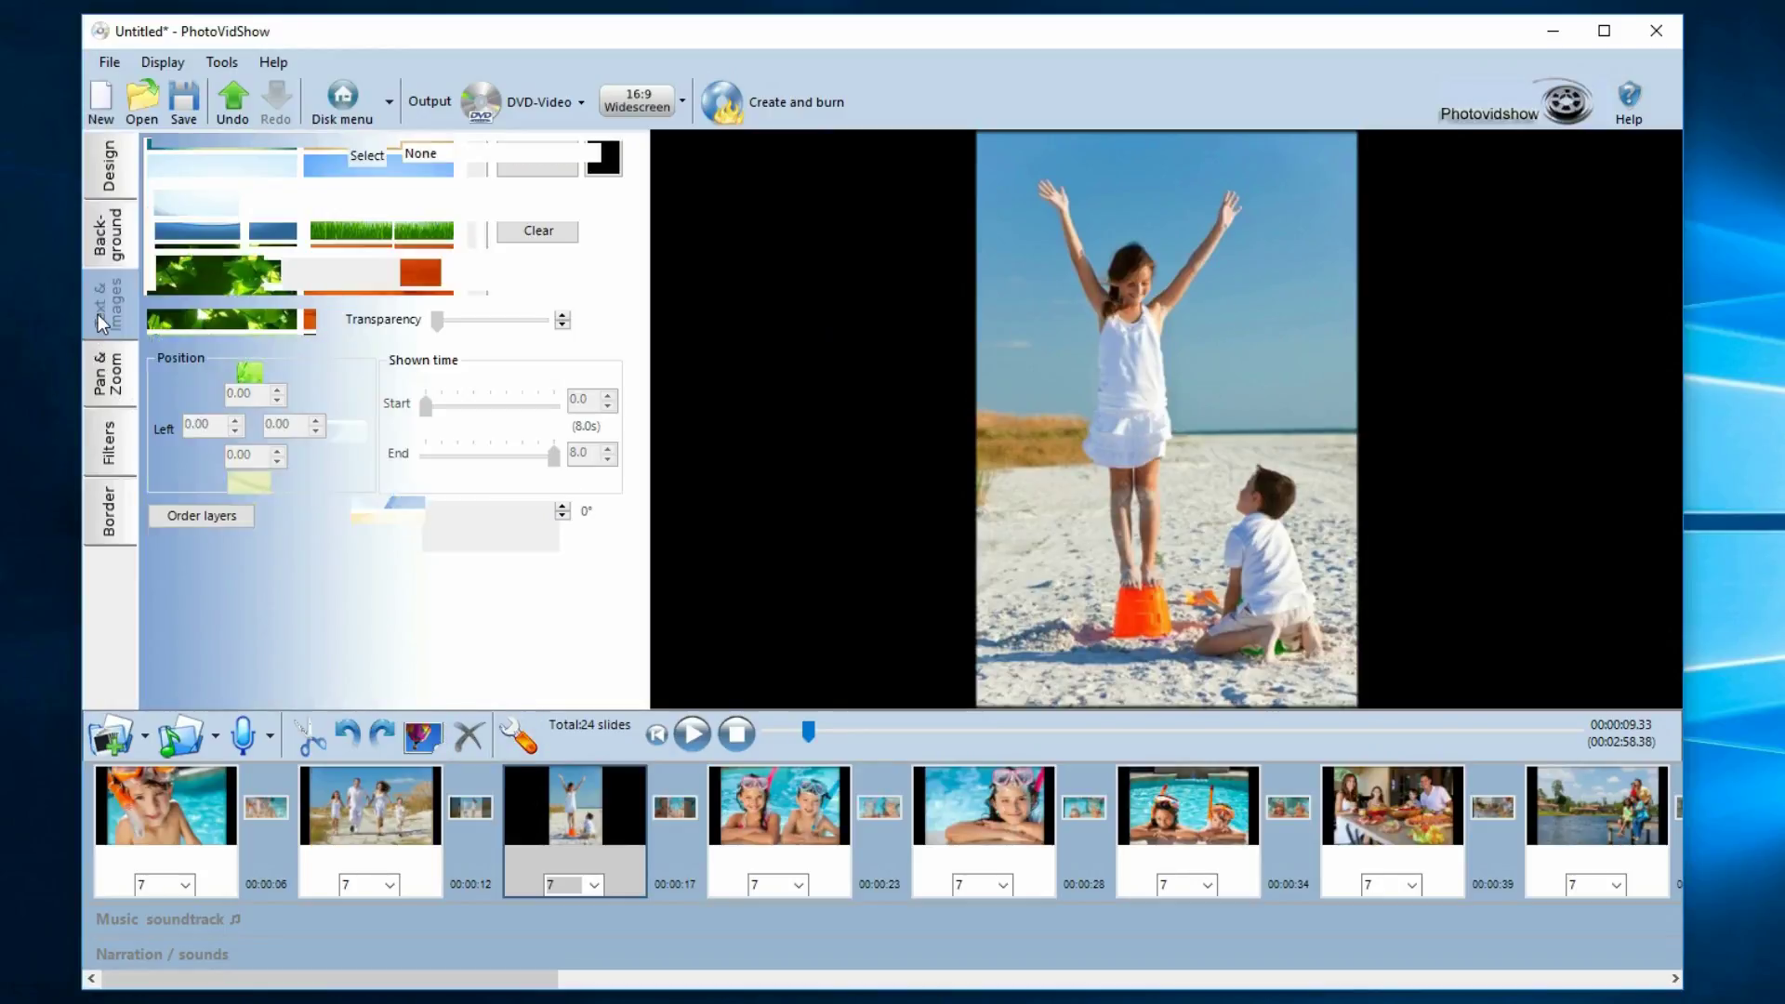
left_click(1103, 302)
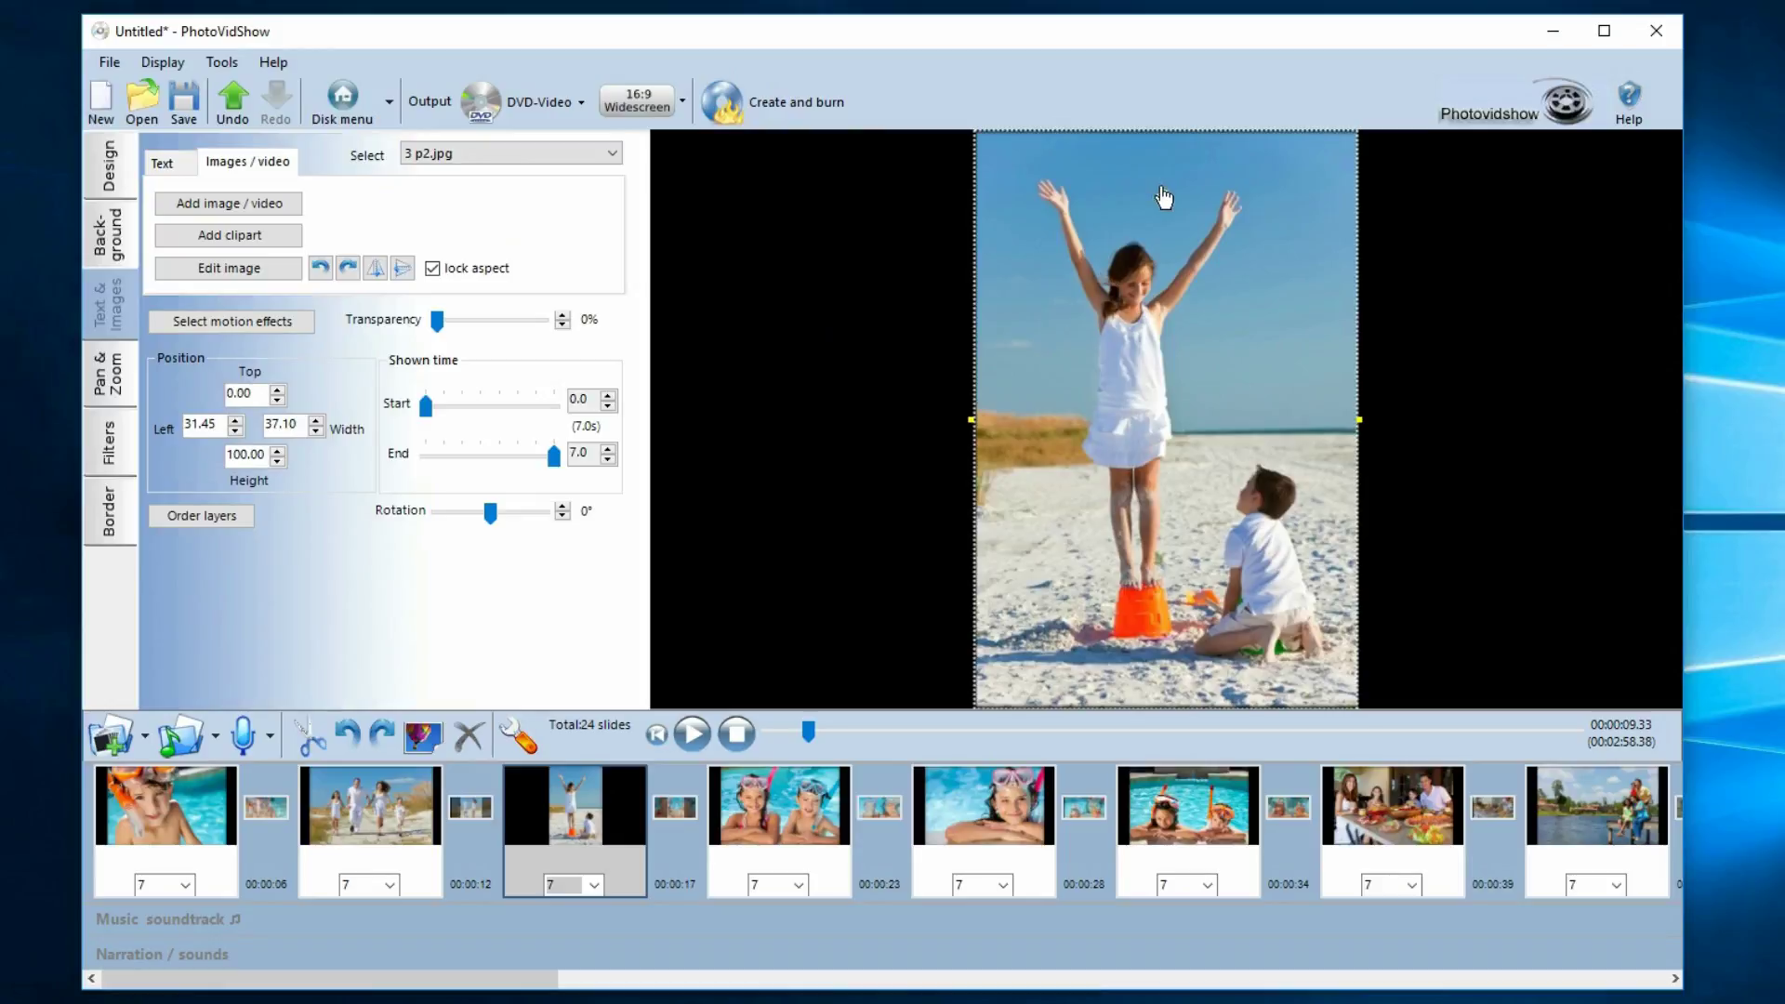
mouse_move(1164, 197)
left_mouse_down()
mouse_move(1253, 199)
mouse_move(1088, 167)
mouse_move(1209, 172)
mouse_move(1161, 180)
mouse_move(1192, 182)
left_mouse_up()
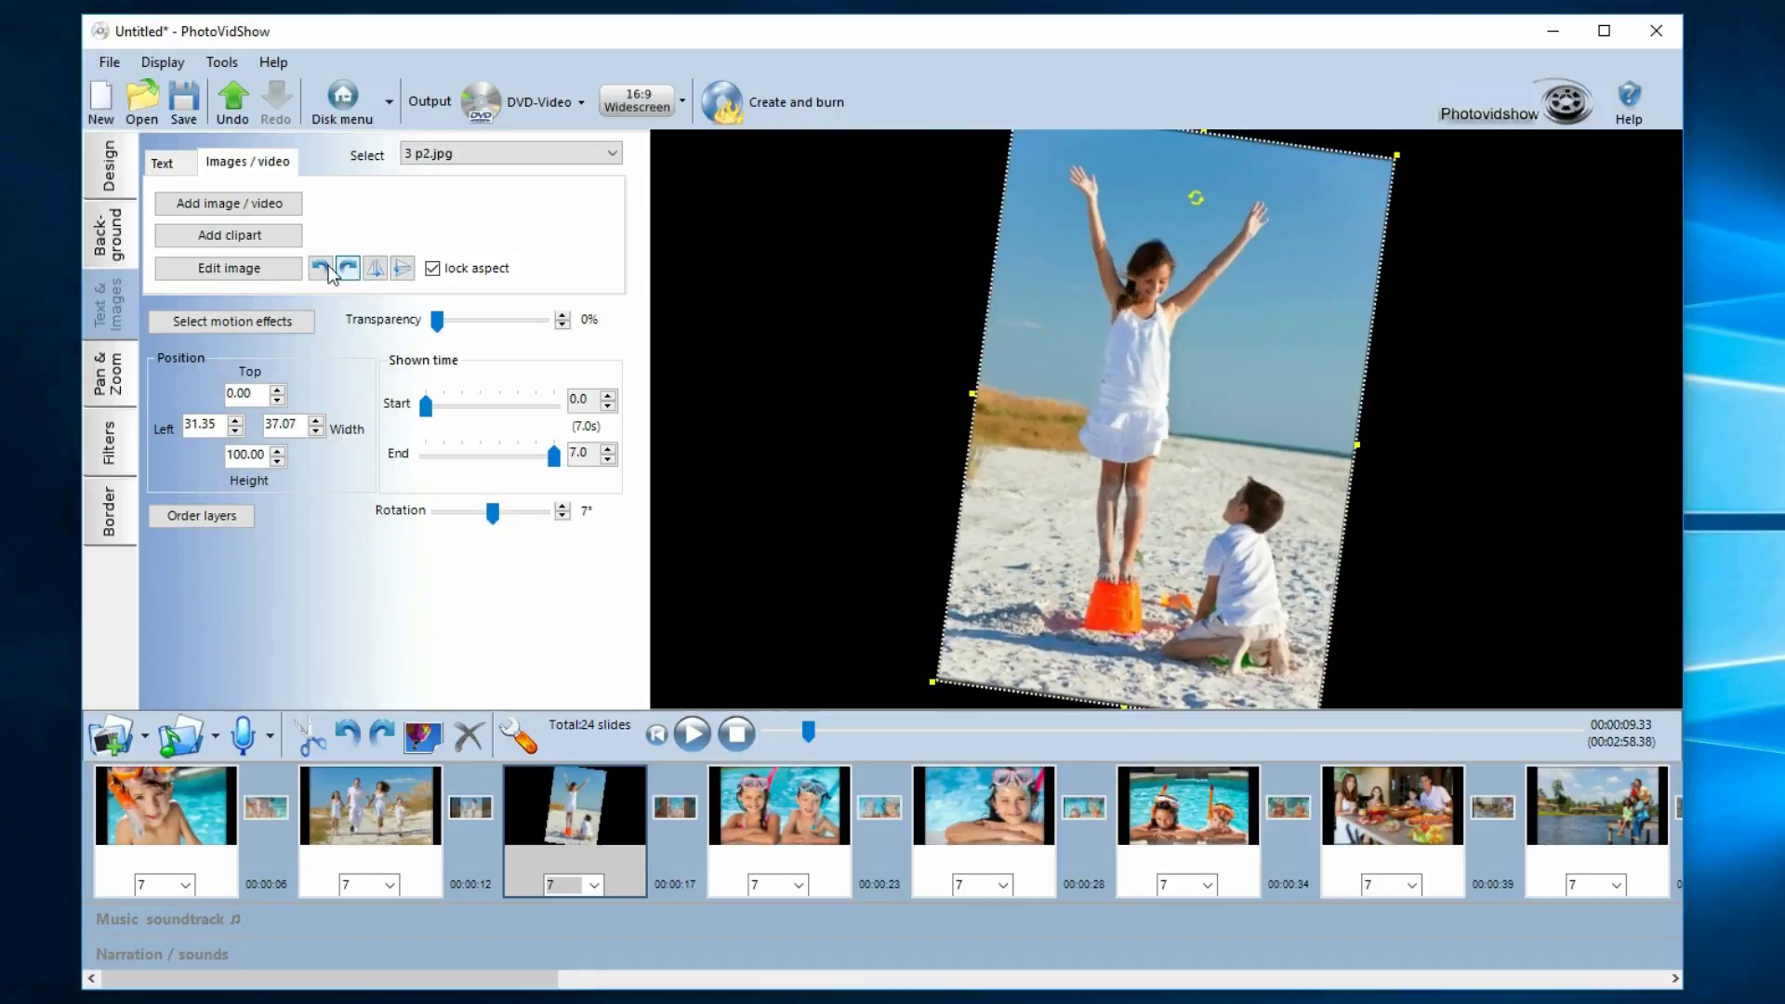
Set the rotation of the photo 3 p2.jpg to 0°
left_click(562, 515)
left_click(562, 515)
left_click(562, 515)
left_click(563, 515)
left_click(562, 515)
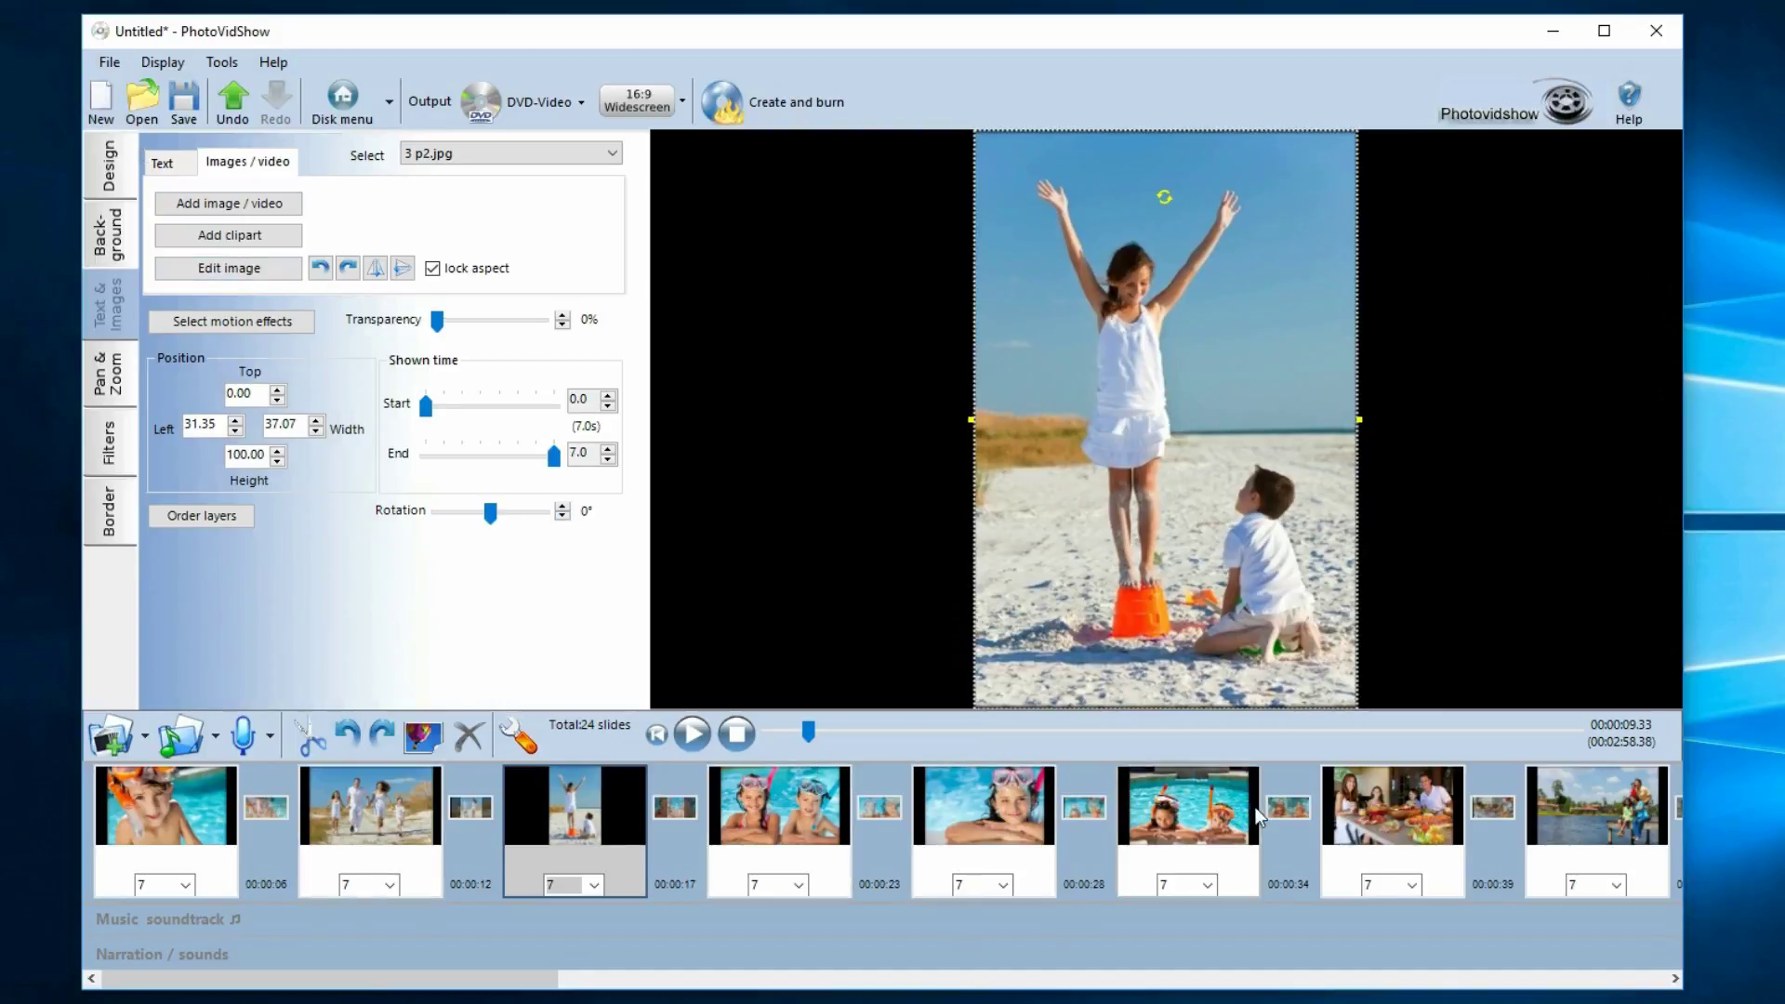
left_click(777, 816)
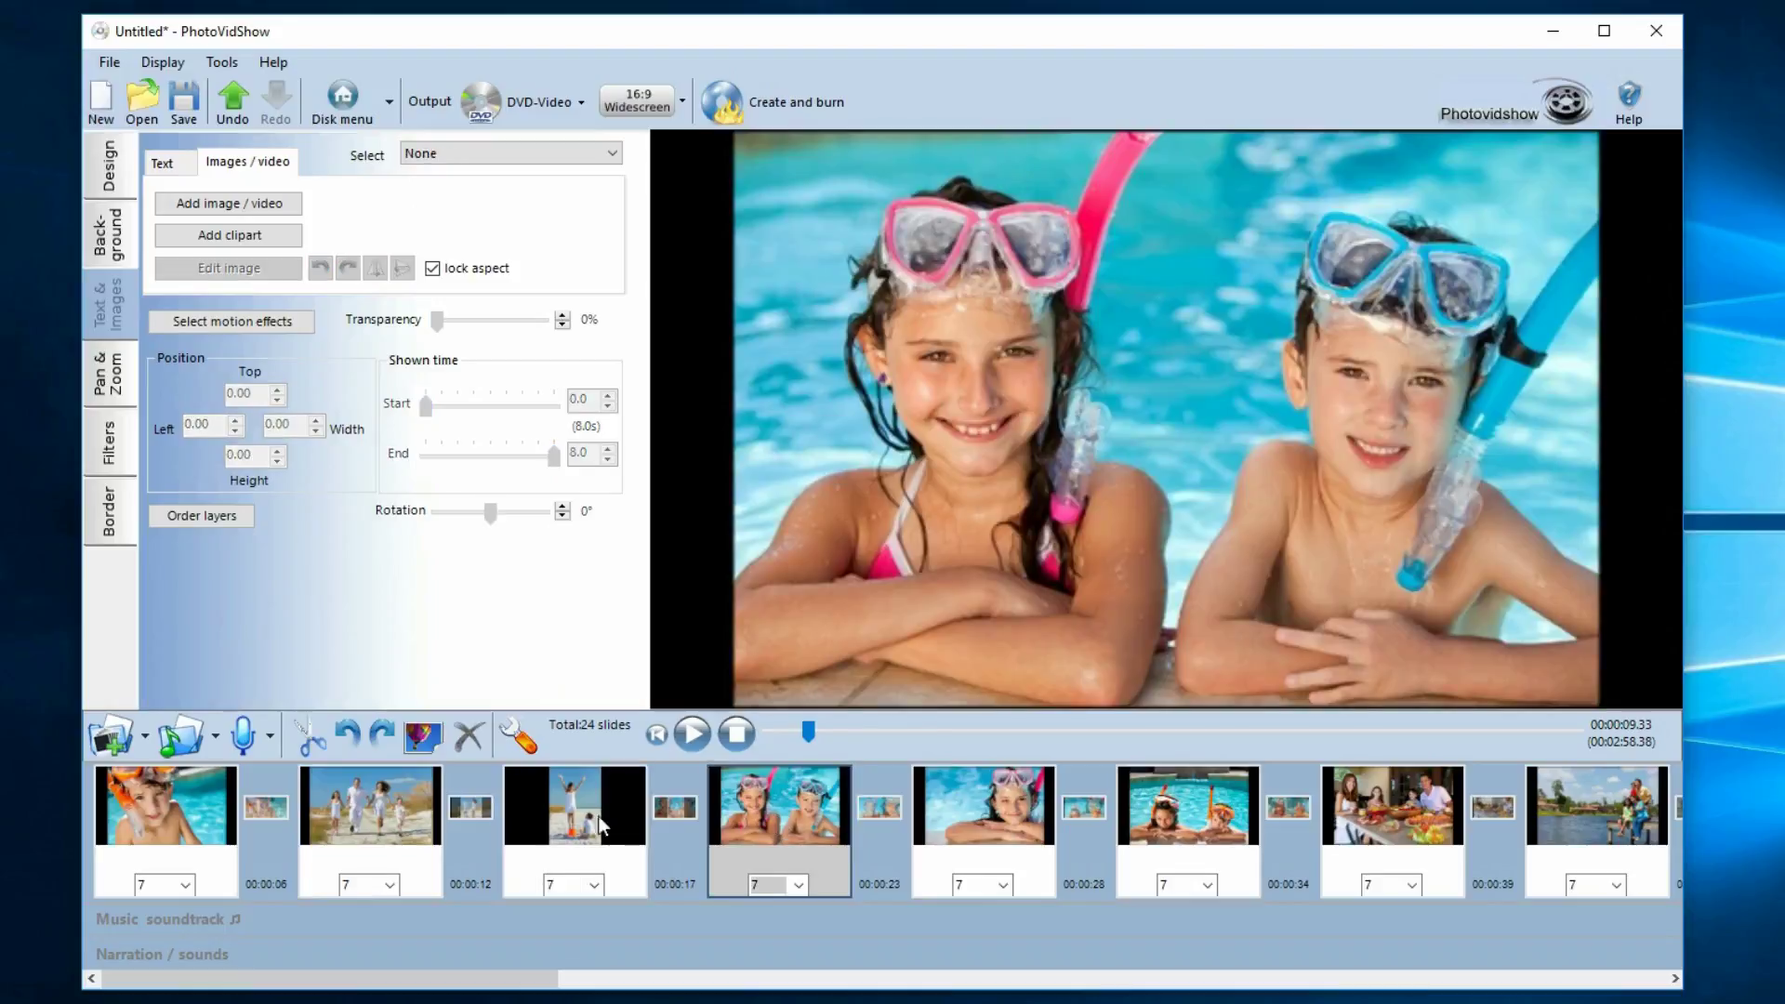
left_click(532, 807)
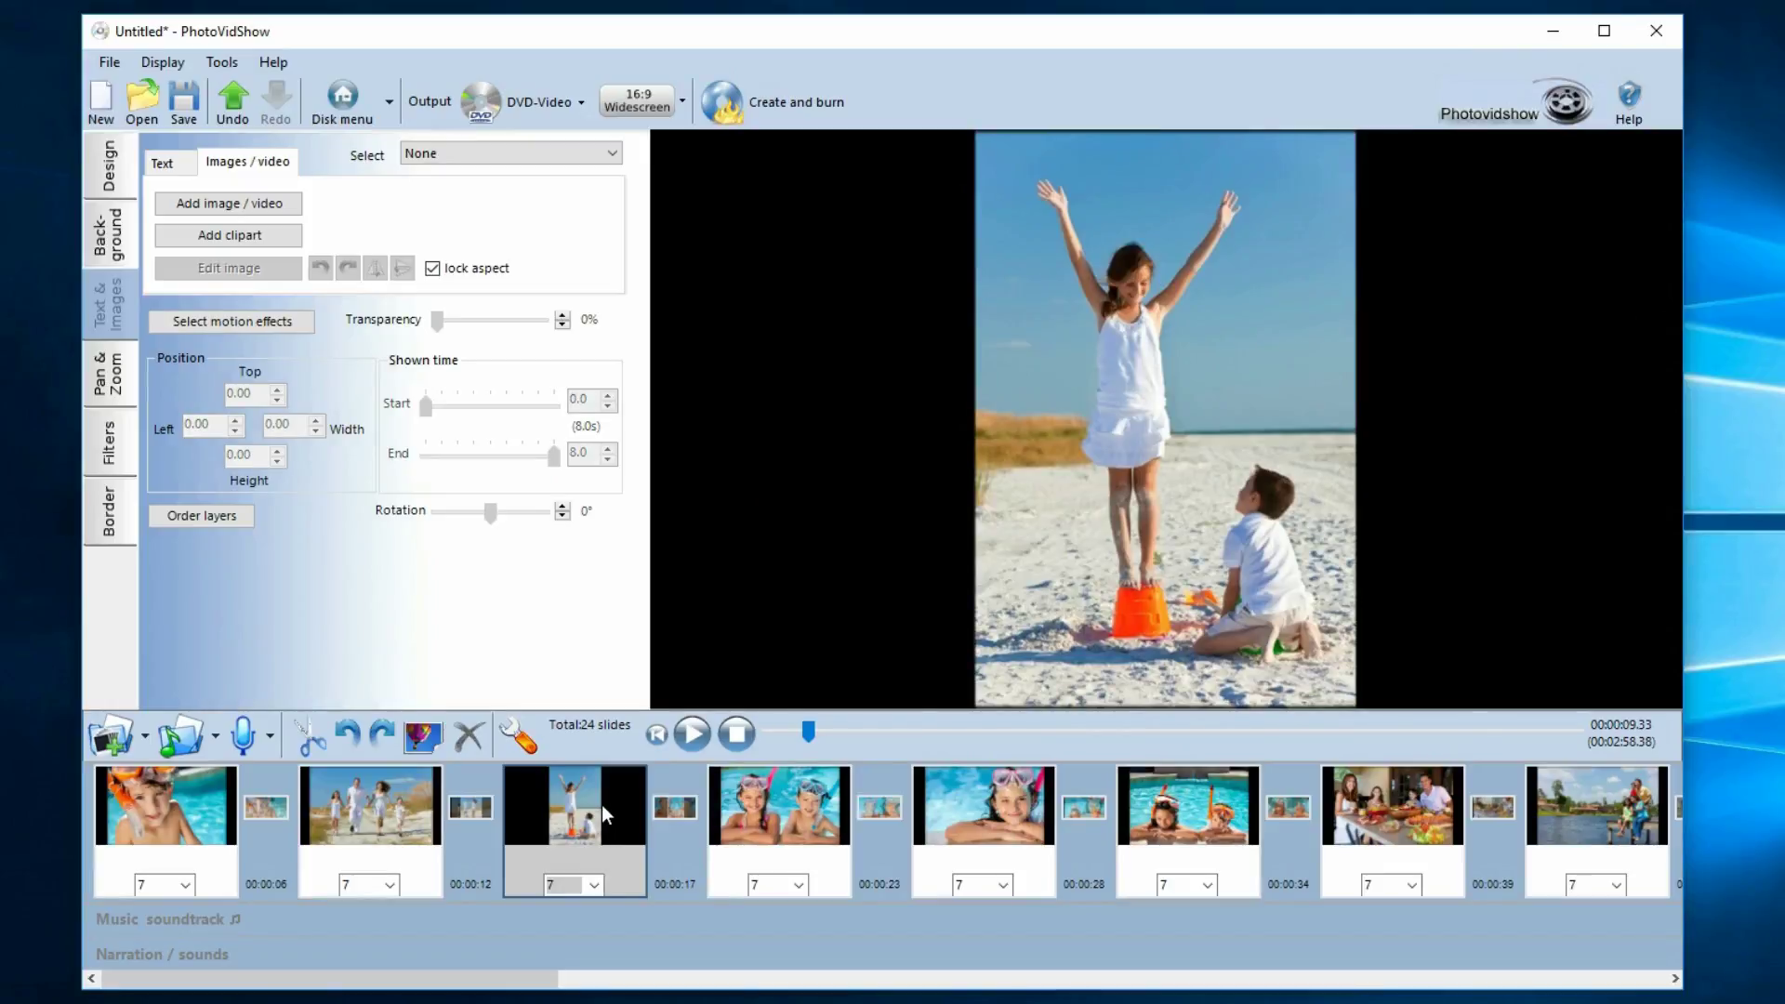
left_click_drag(538, 981, 1476, 974)
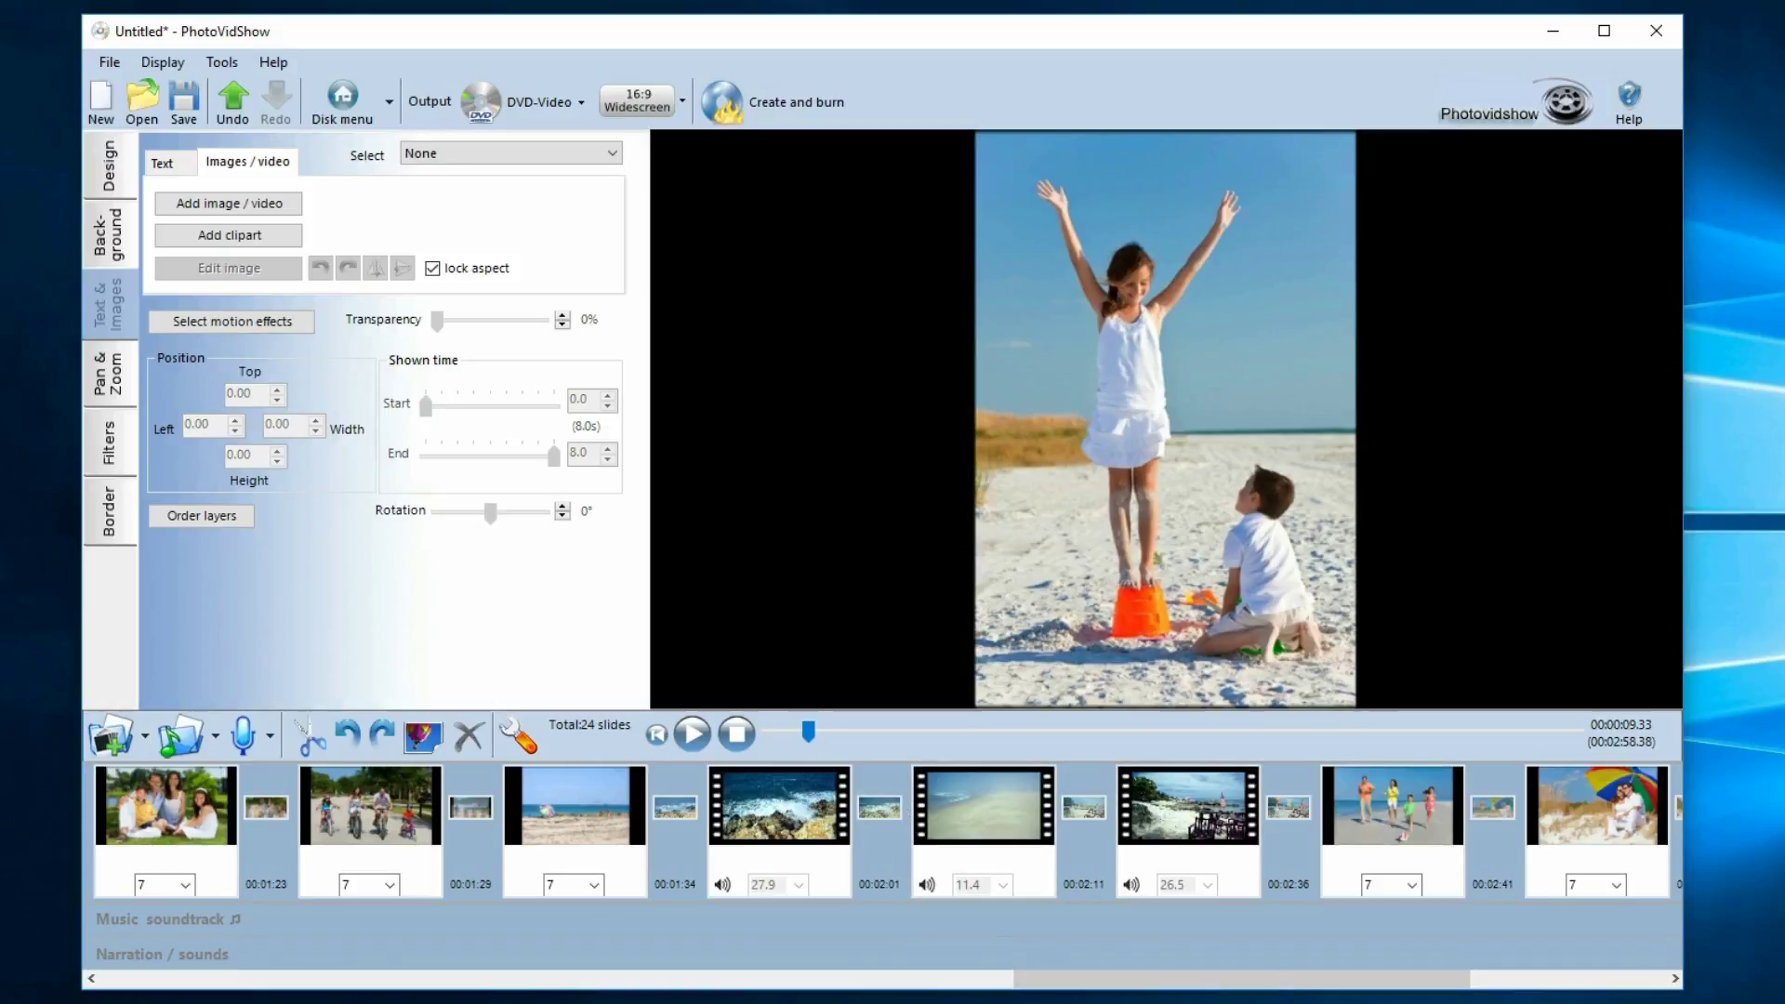
left_click_drag(1120, 979, 339, 976)
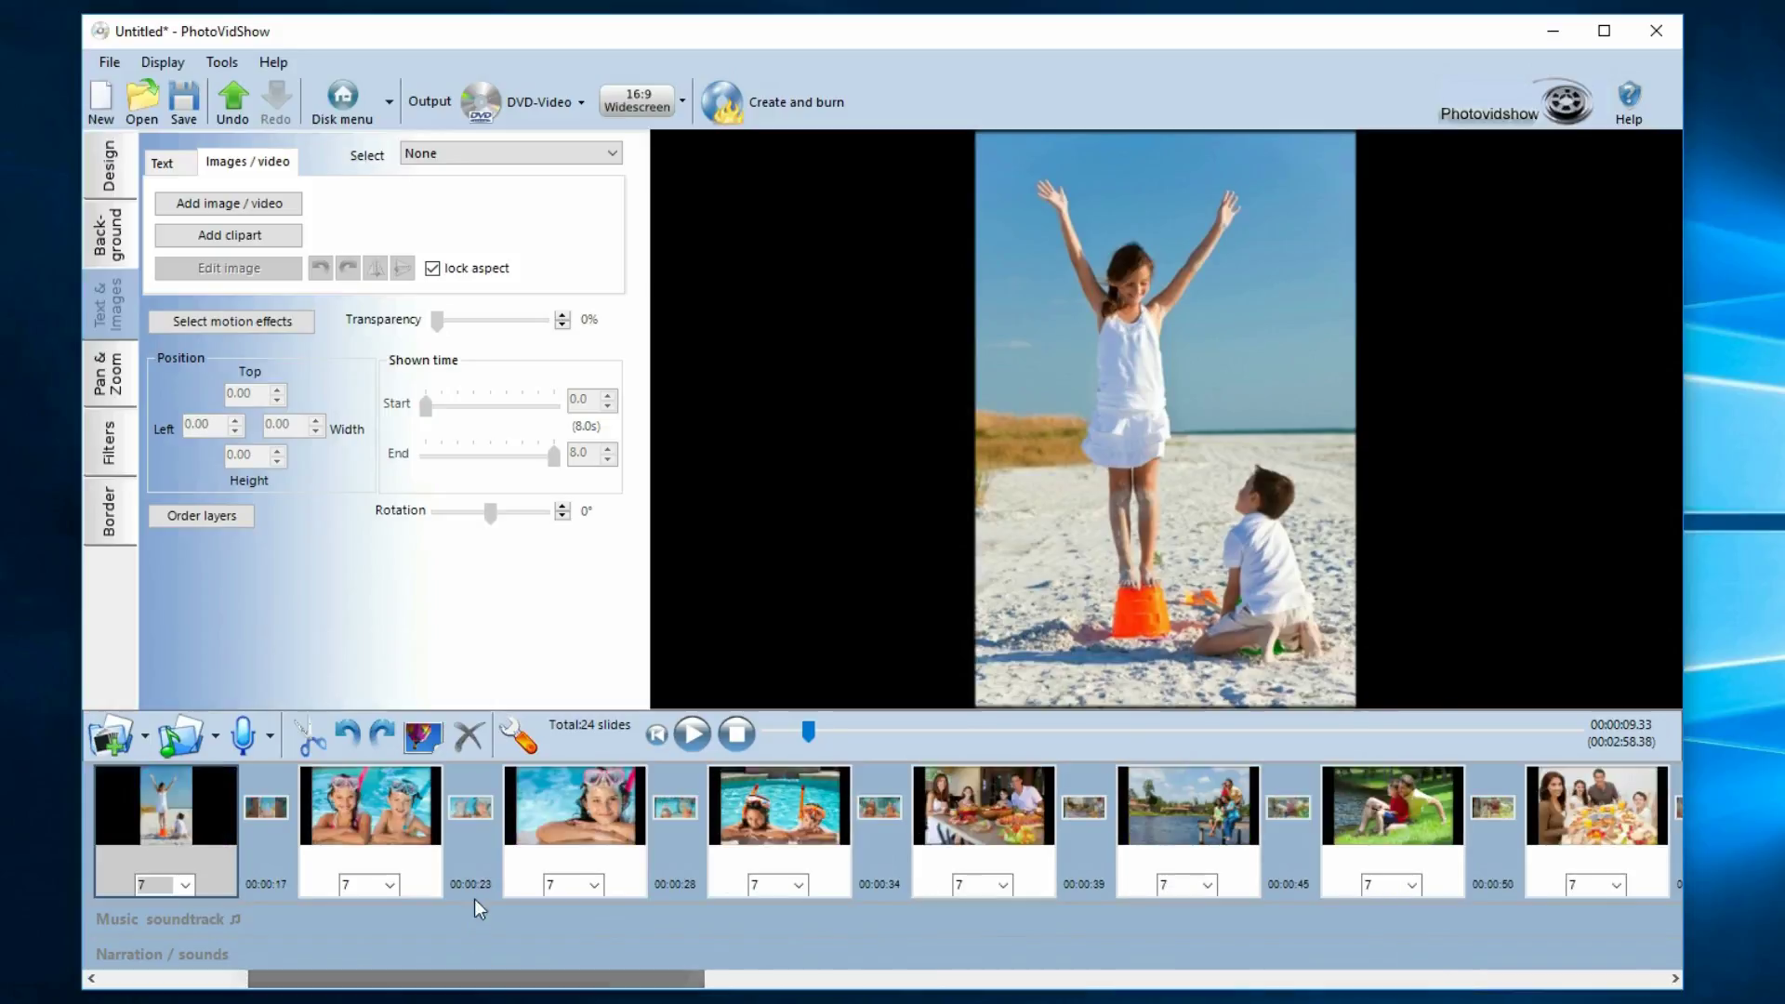
Duplicate the fourth slide, showing two children in snorkel masks, and delete the copy
right_click(356, 805)
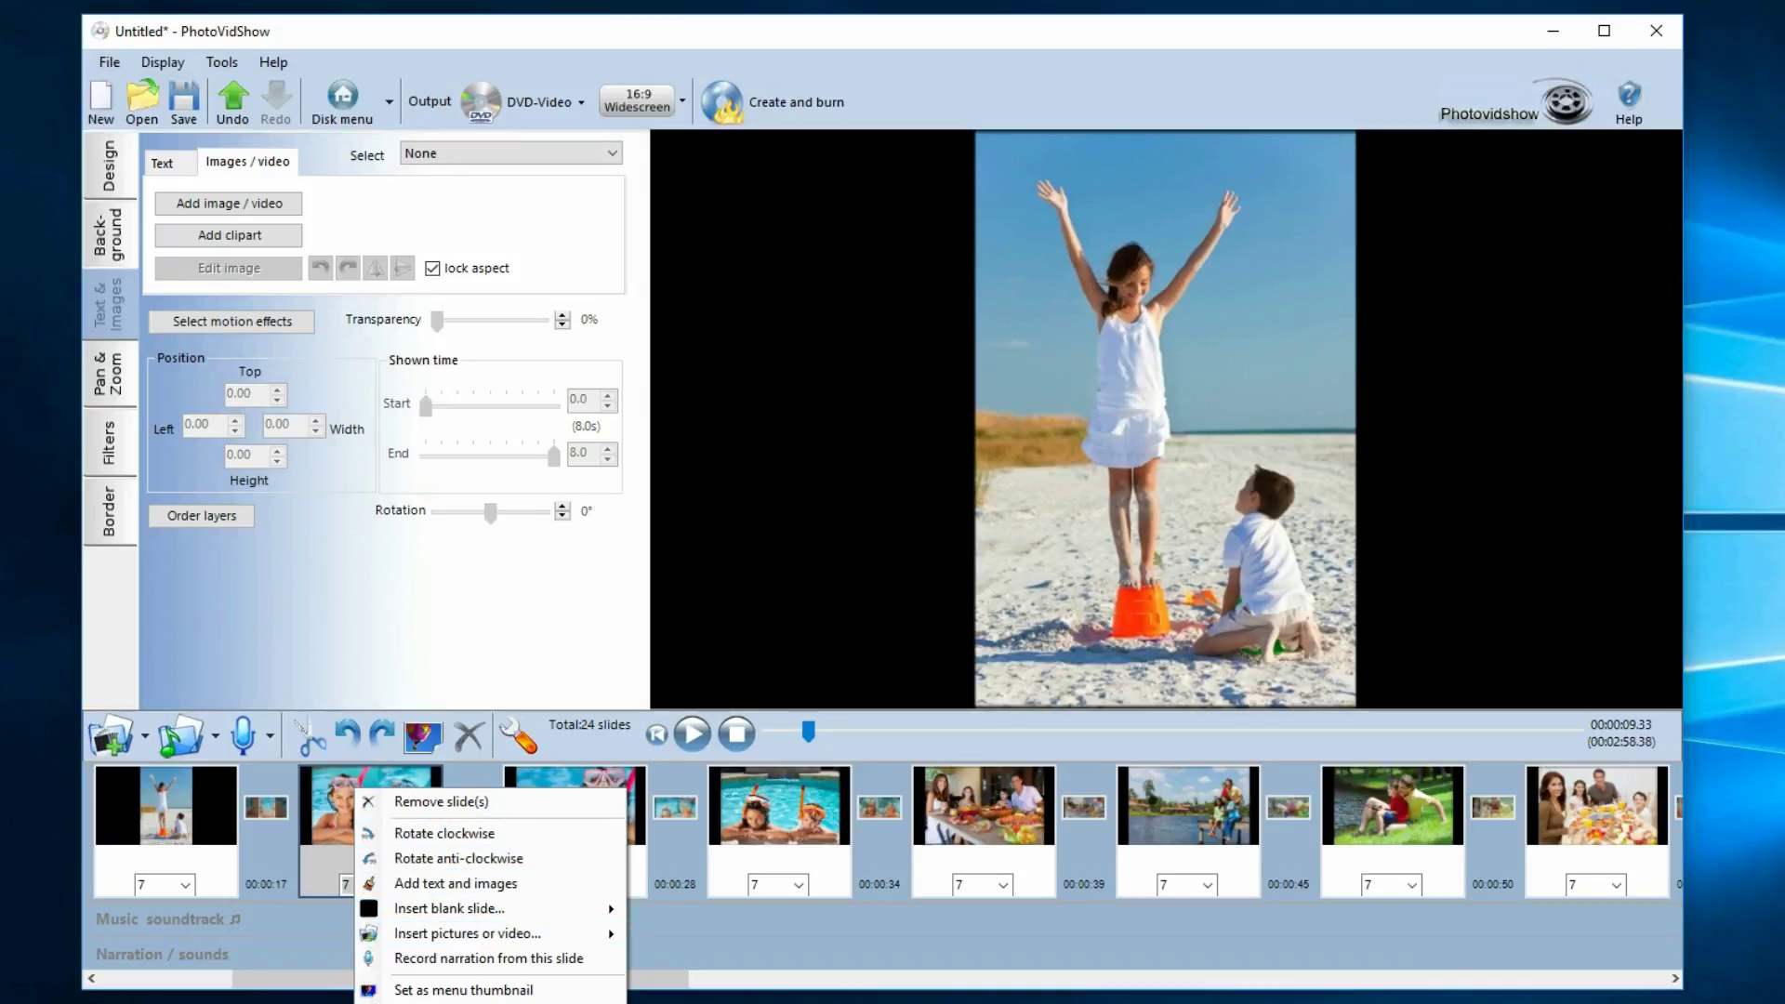
left_click(463, 990)
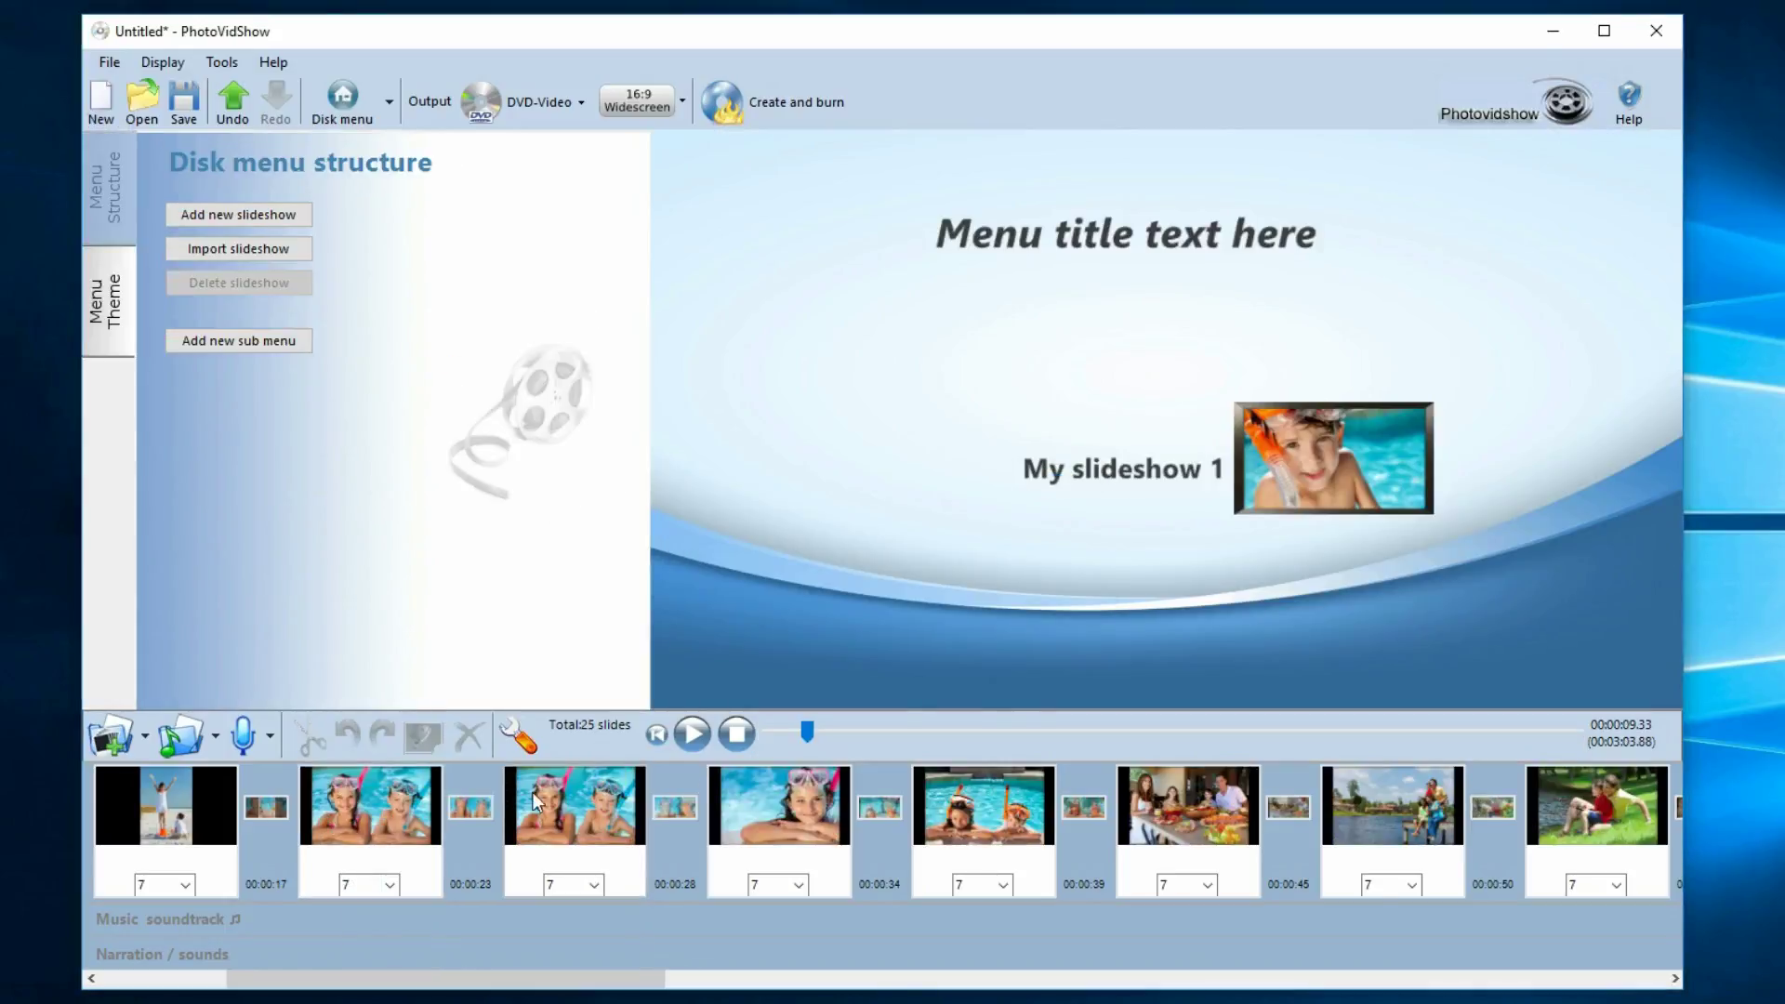
left_click(377, 798)
left_click(559, 794)
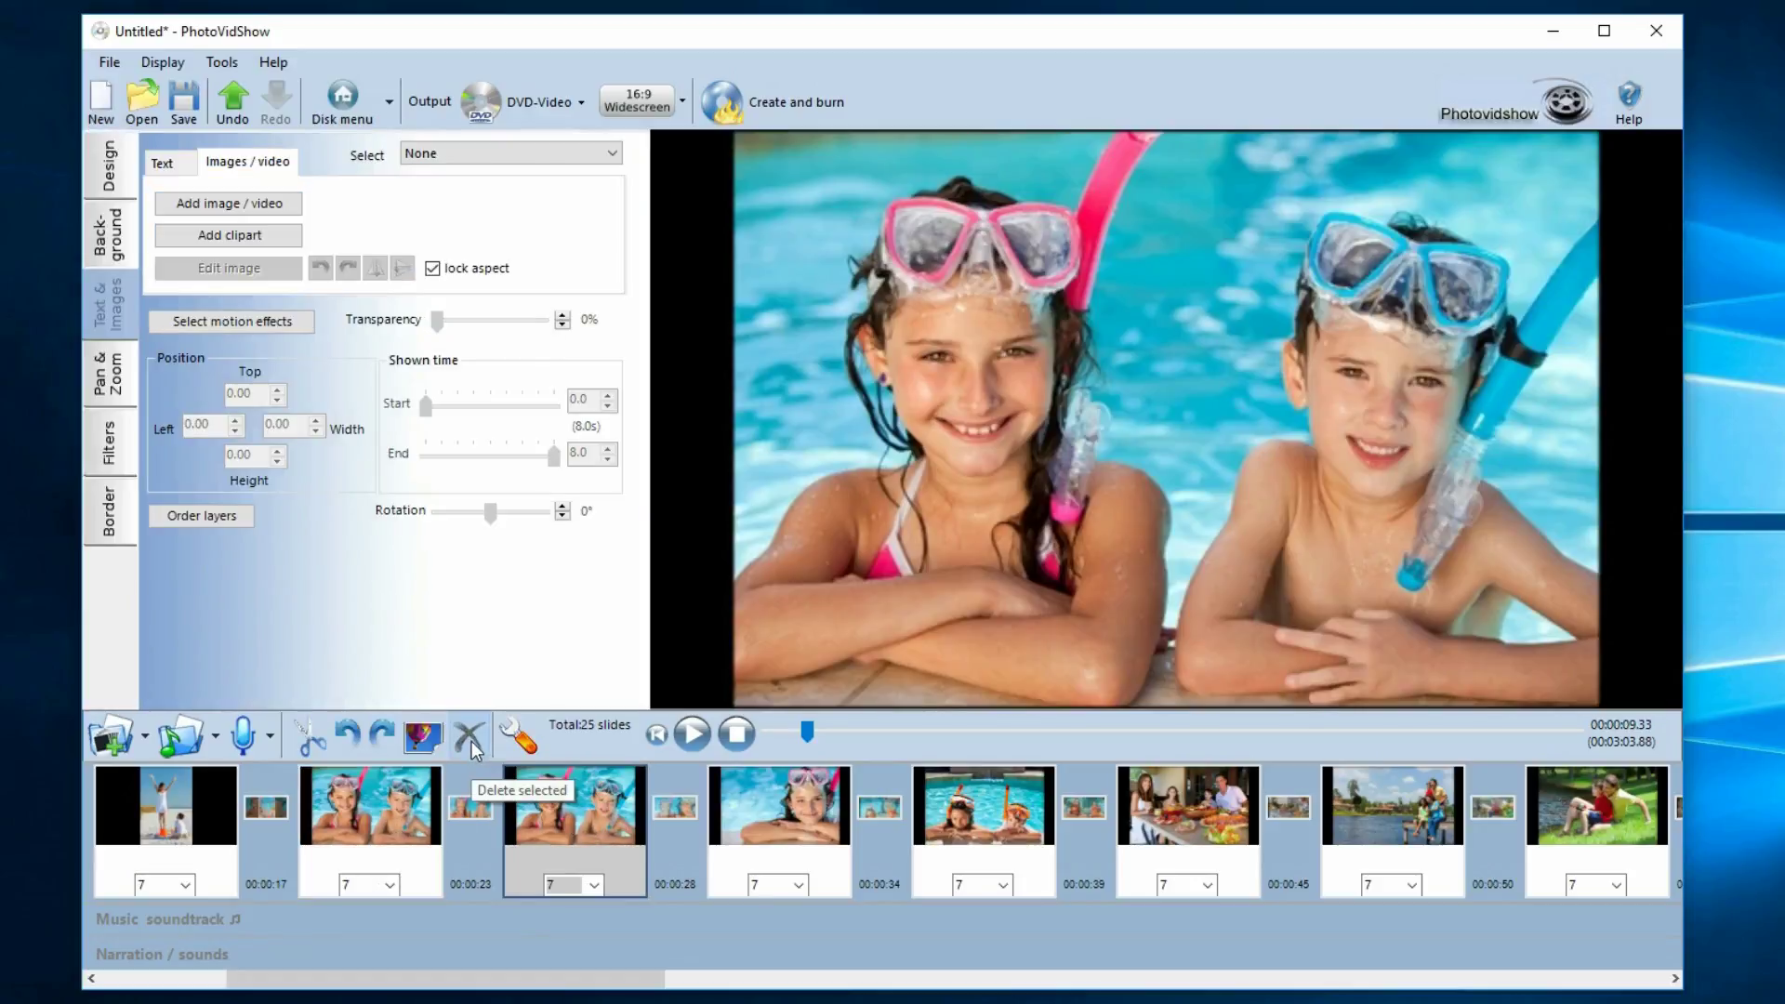
left_click(469, 739)
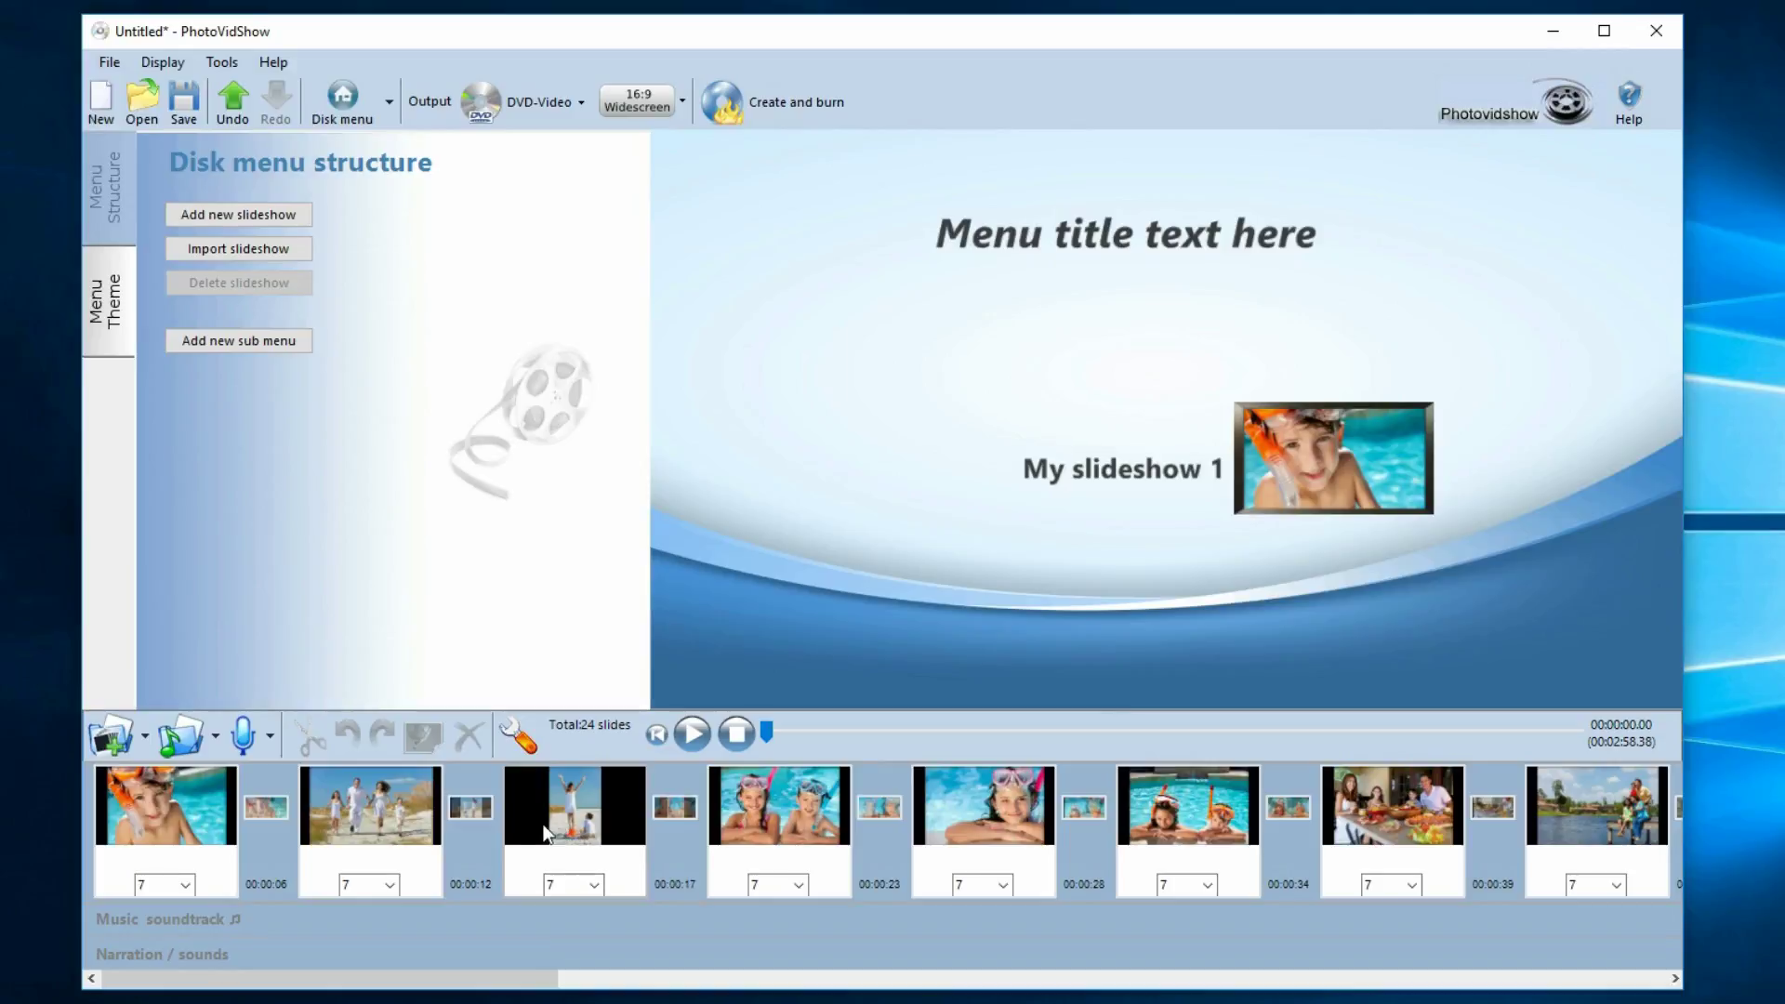
Insert a blank slide with a plain black background before the first slide
left_click(147, 739)
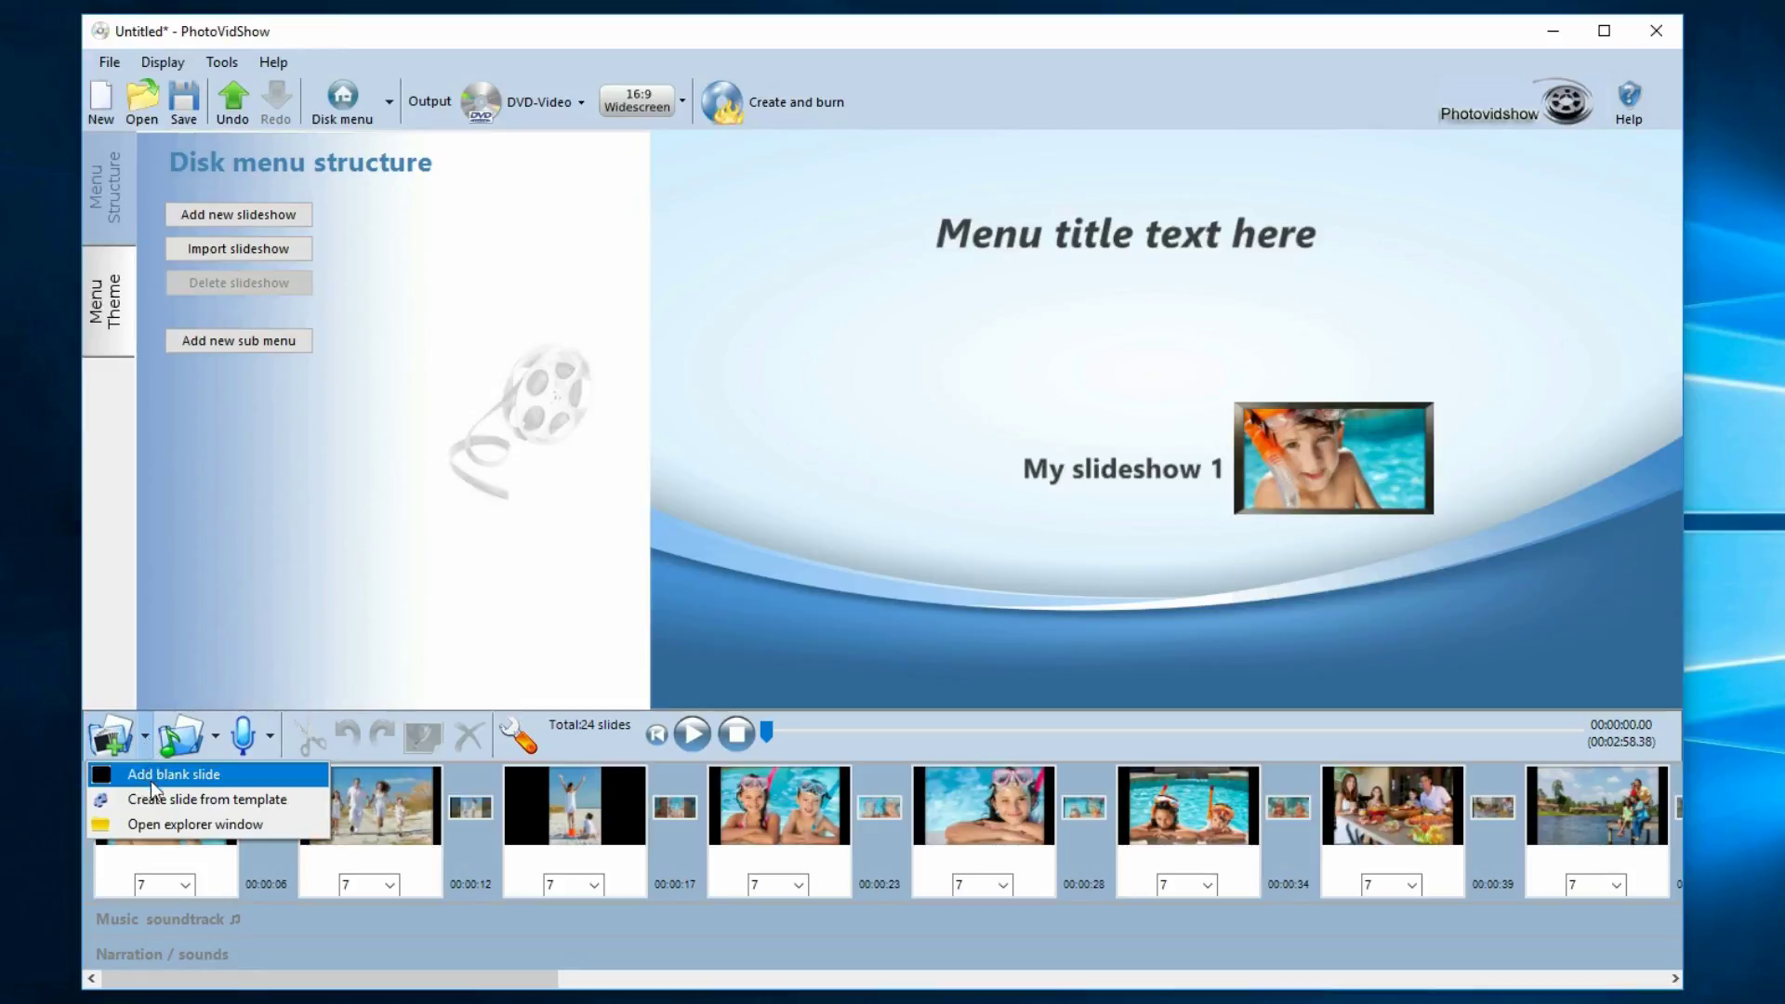
left_click(377, 755)
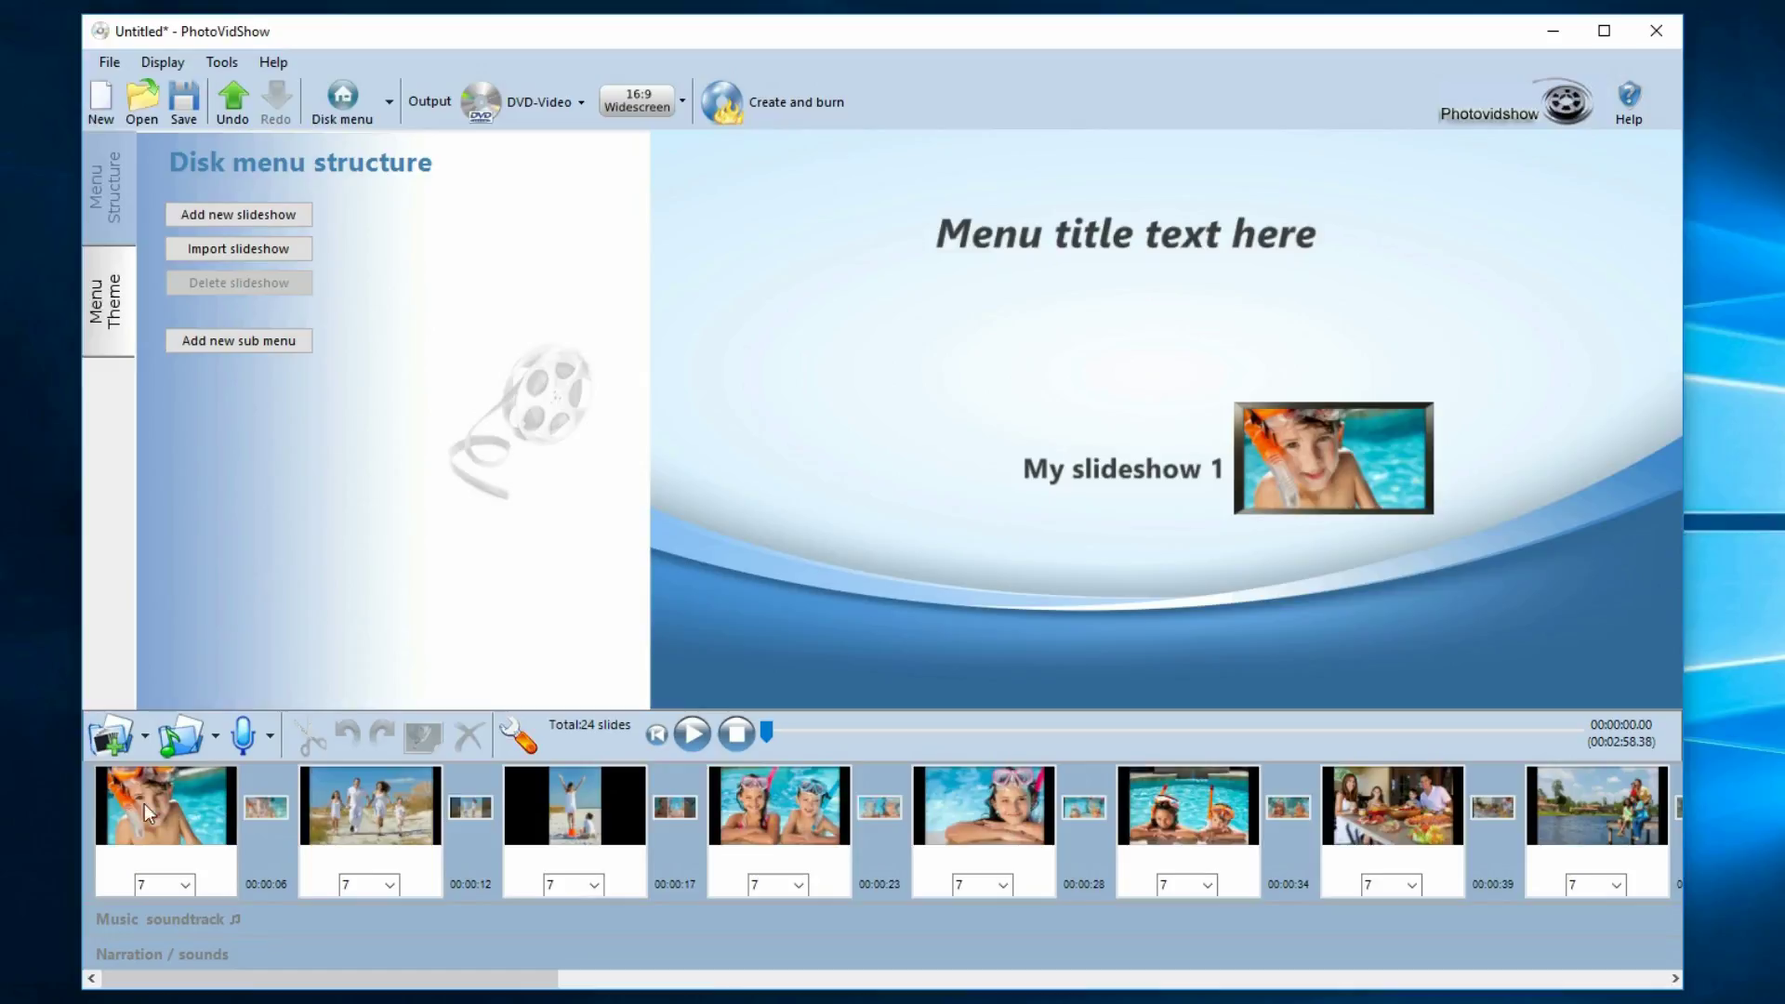
right_click(171, 809)
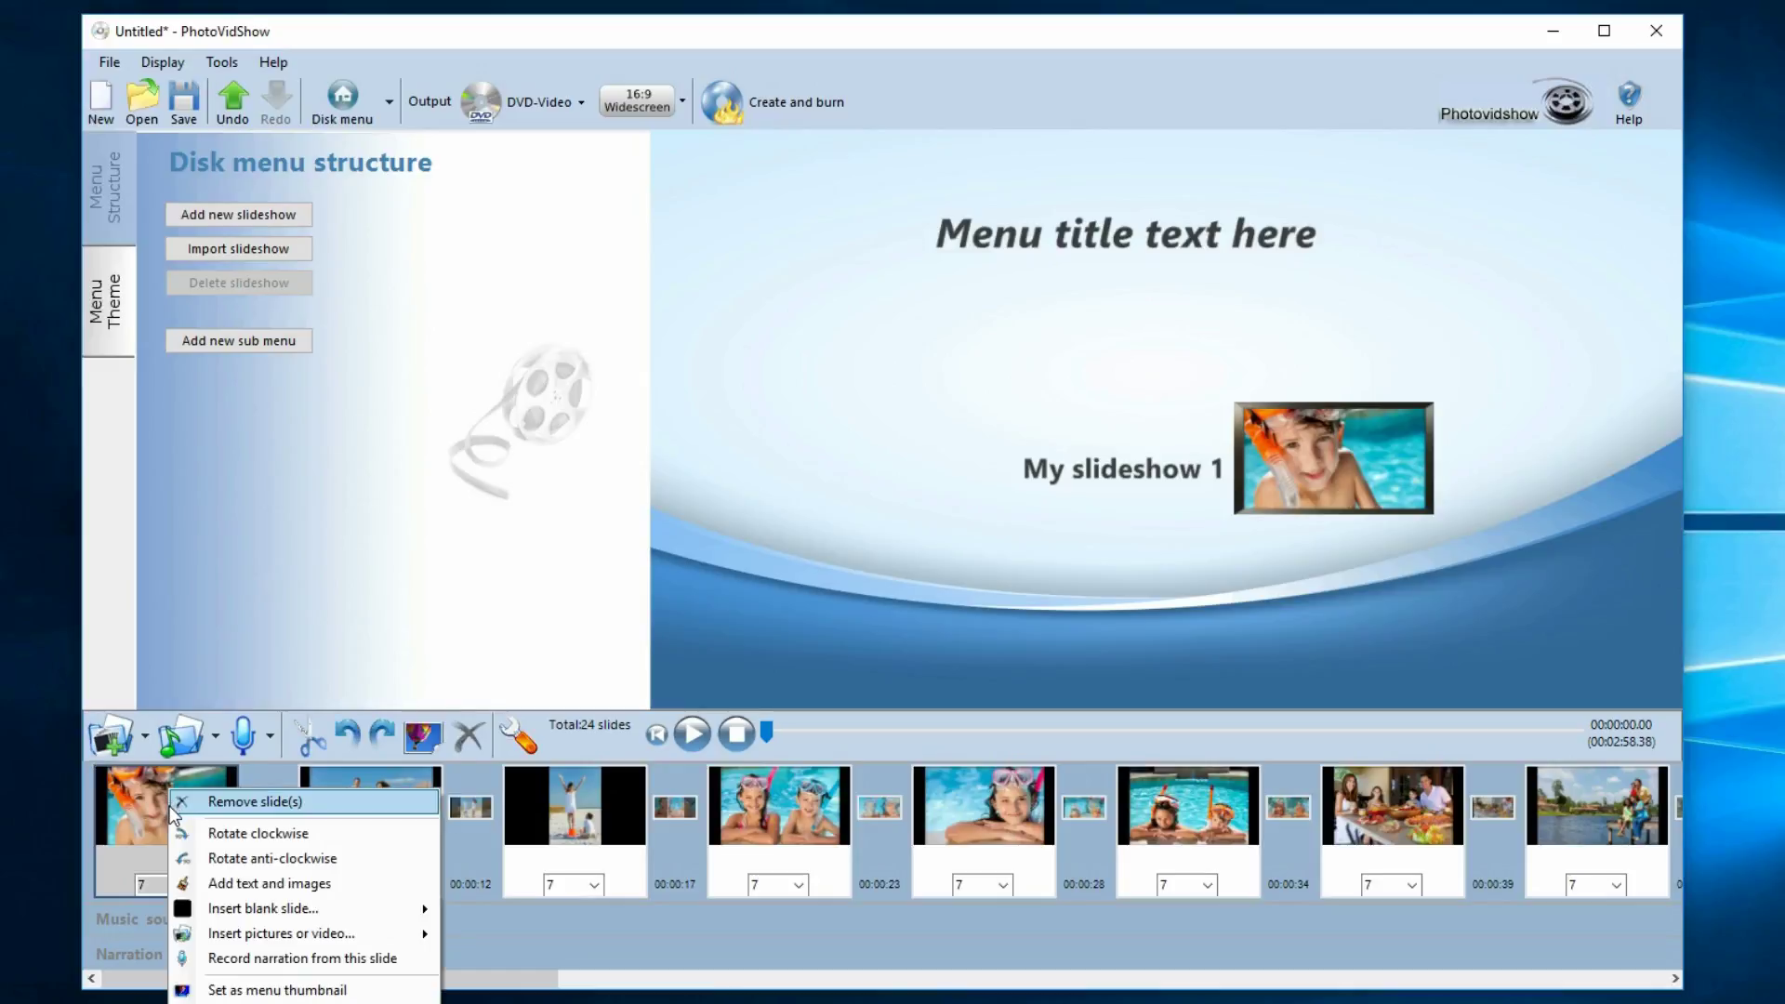
mouse_move(226, 908)
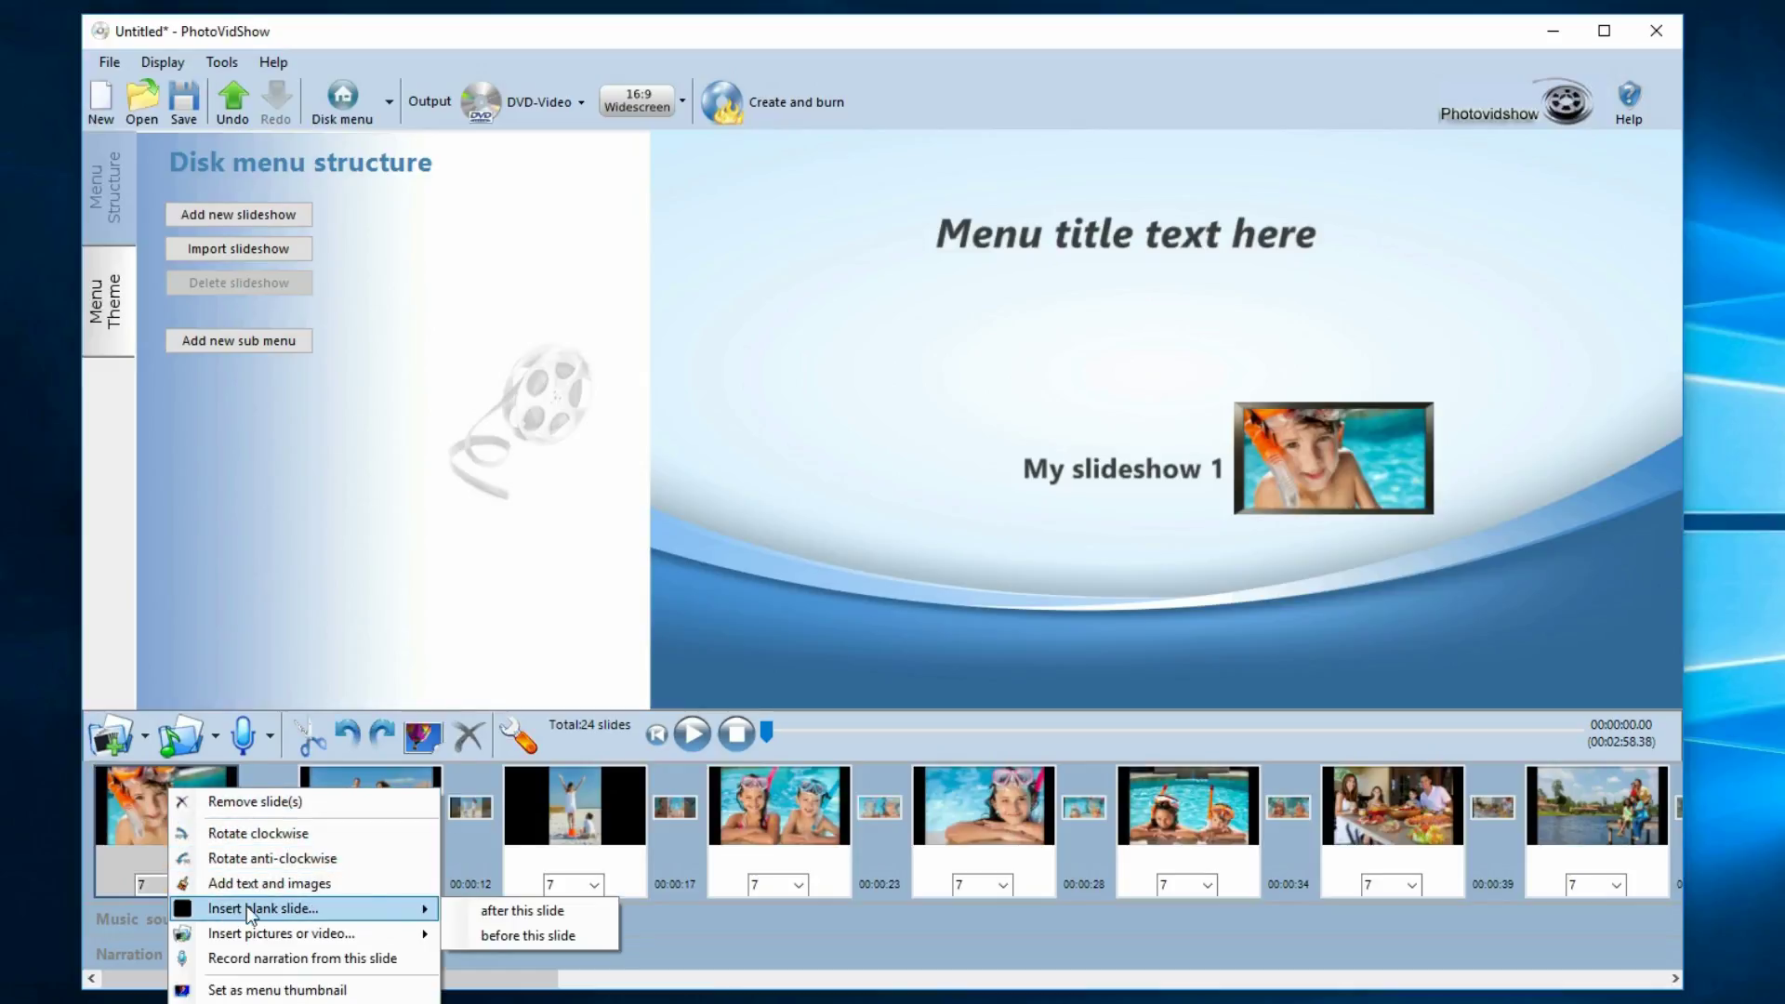
left_click(505, 936)
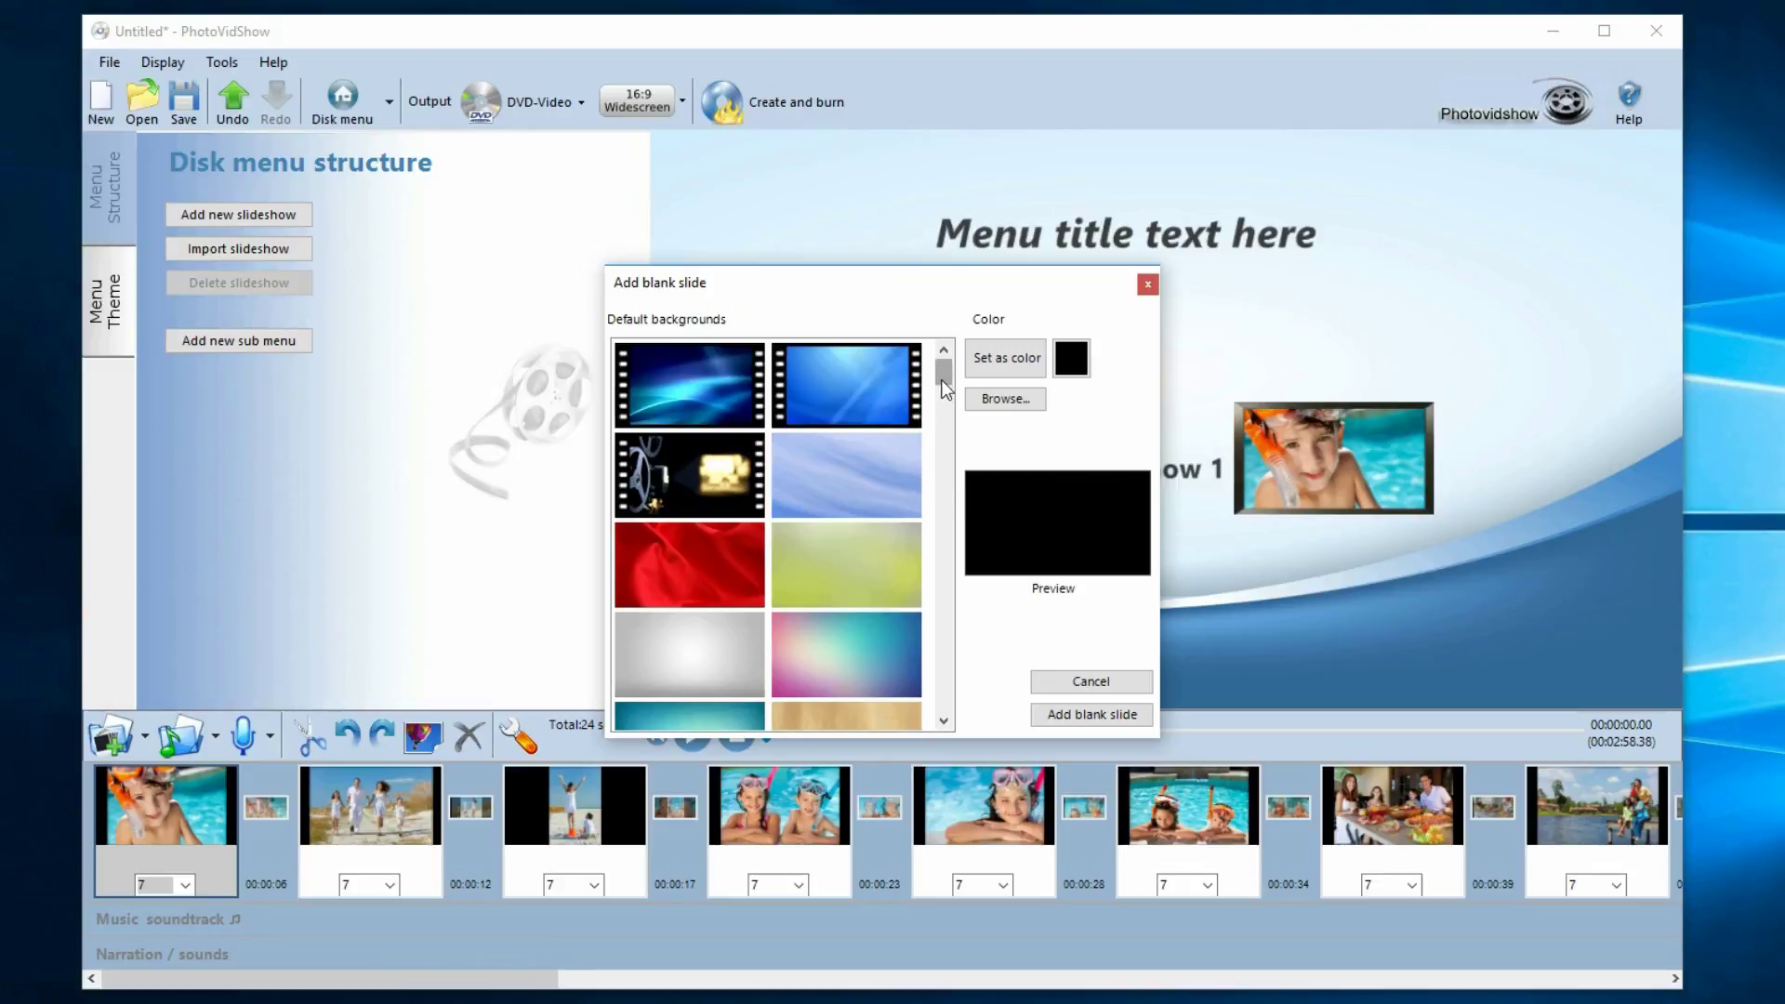
scroll(944, 388, "down", 5)
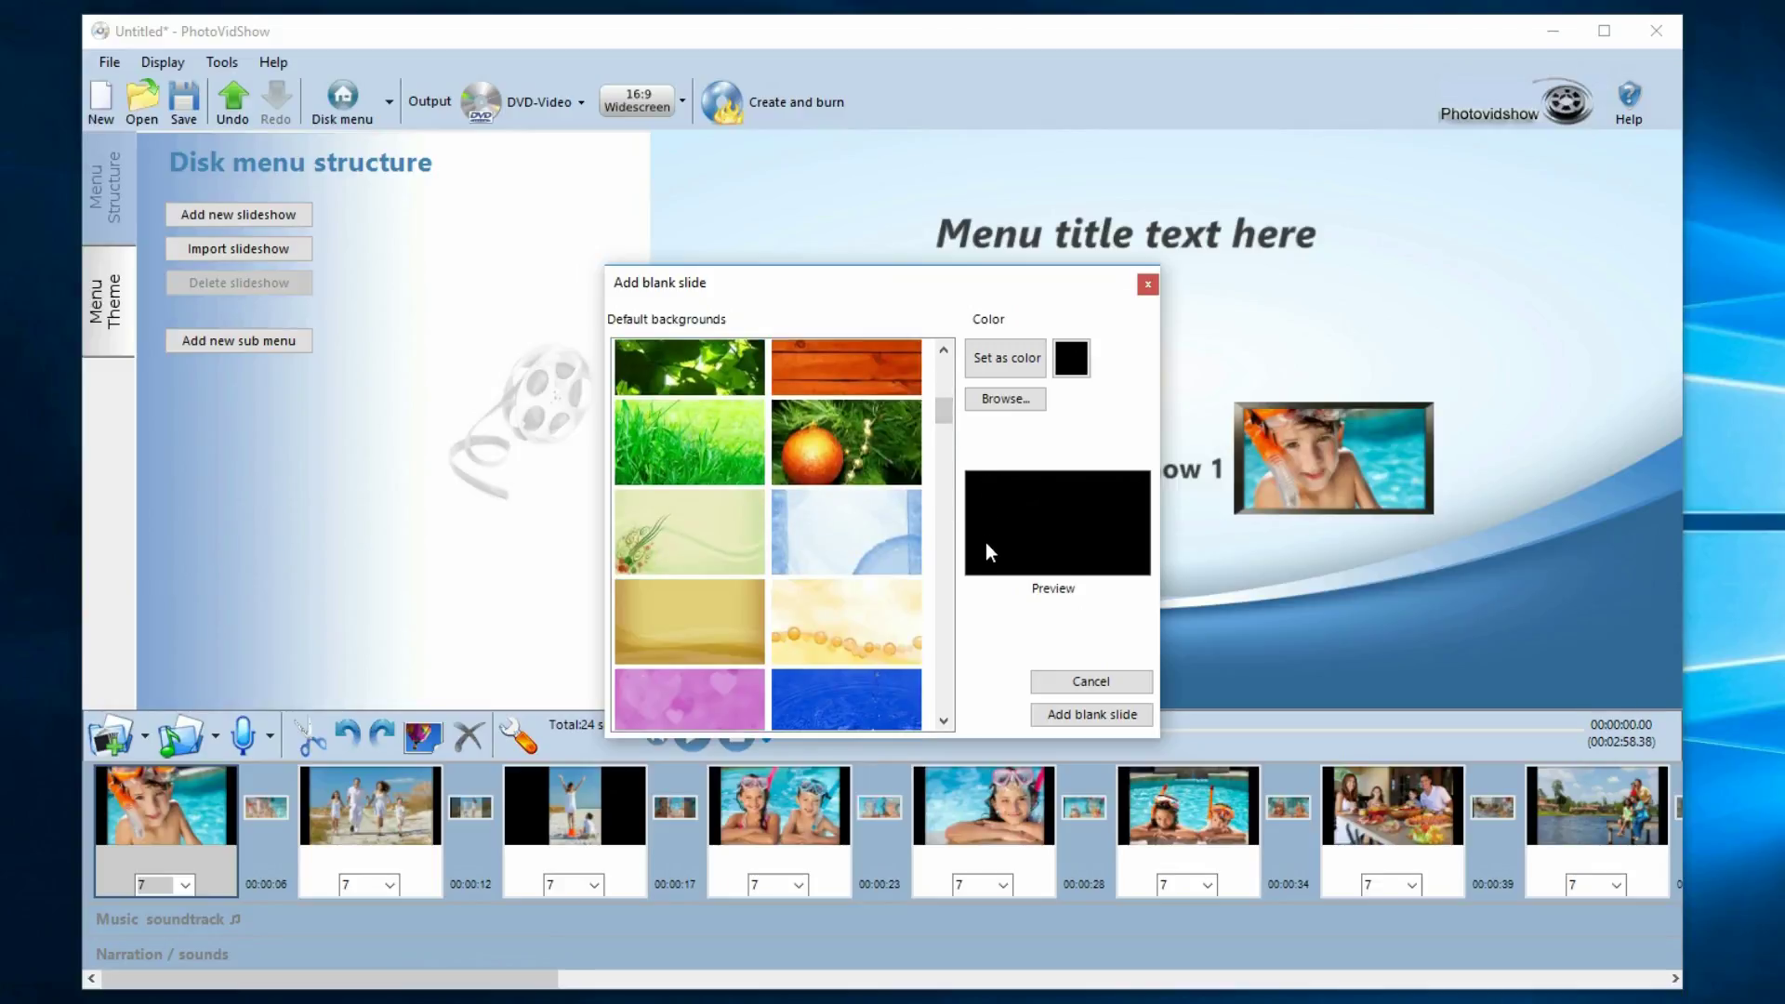
left_click_drag(944, 415, 945, 382)
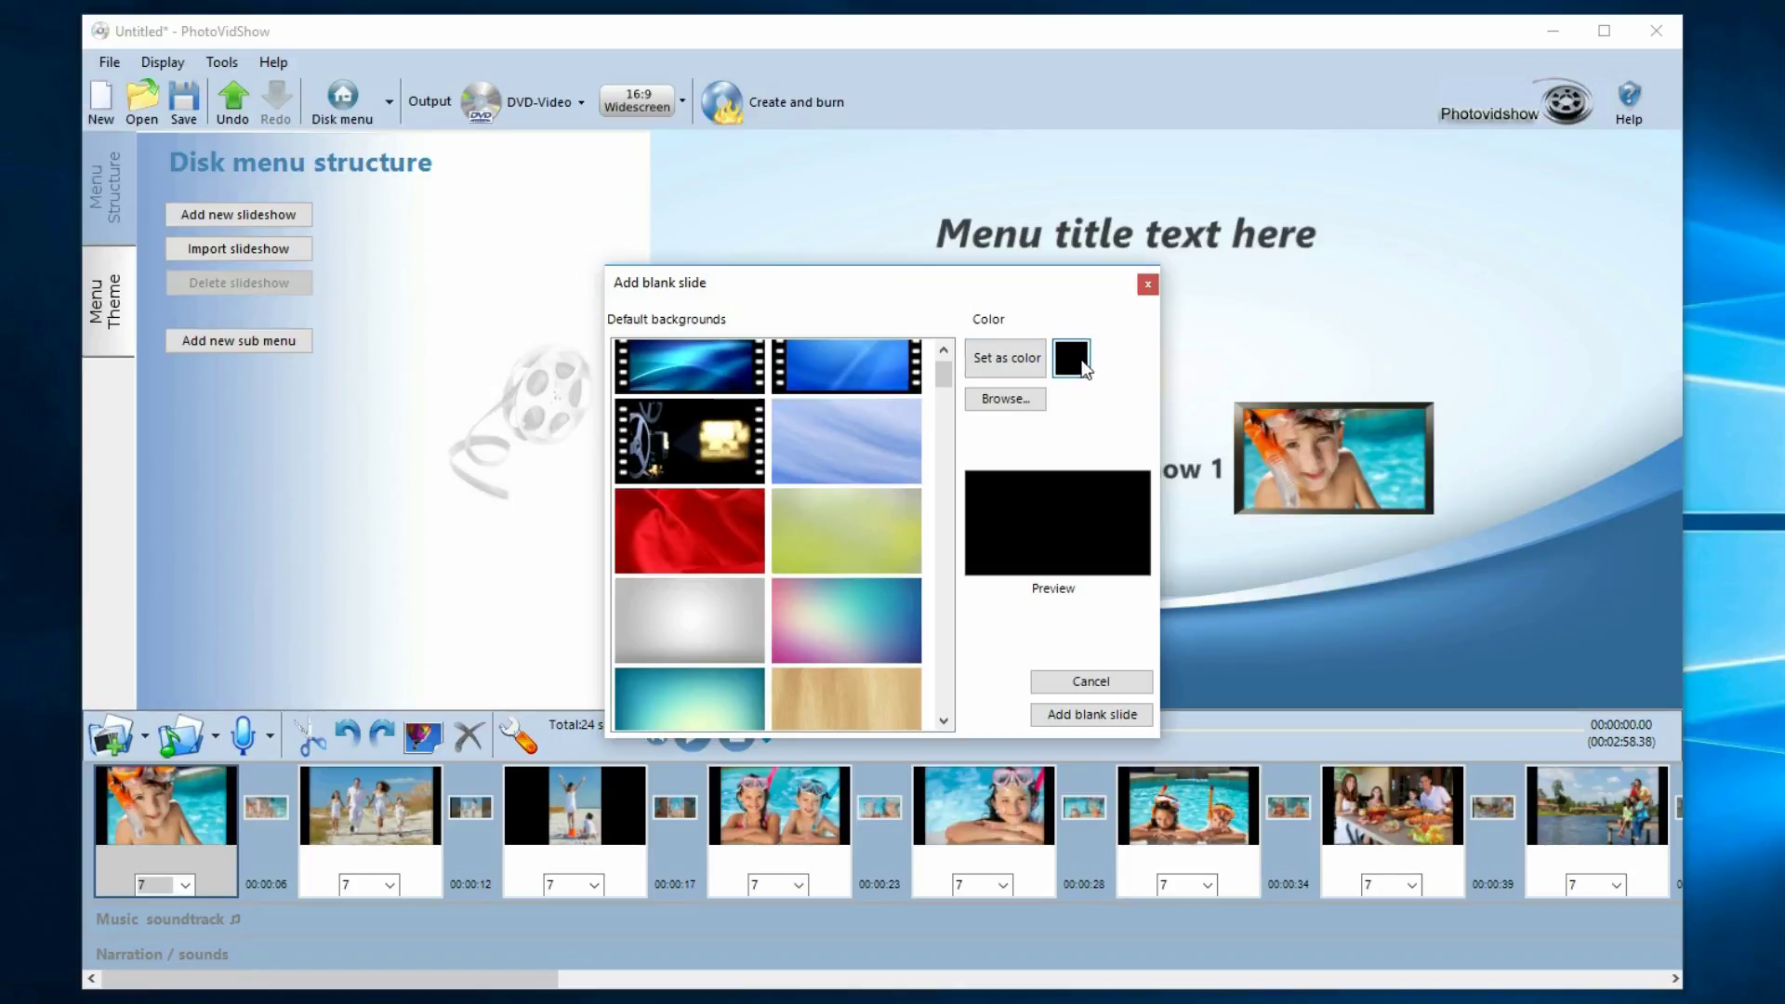
left_click(1075, 717)
Add the text "My slideshow" to the blank opening slide and place it near the slide's centre
left_click(149, 813)
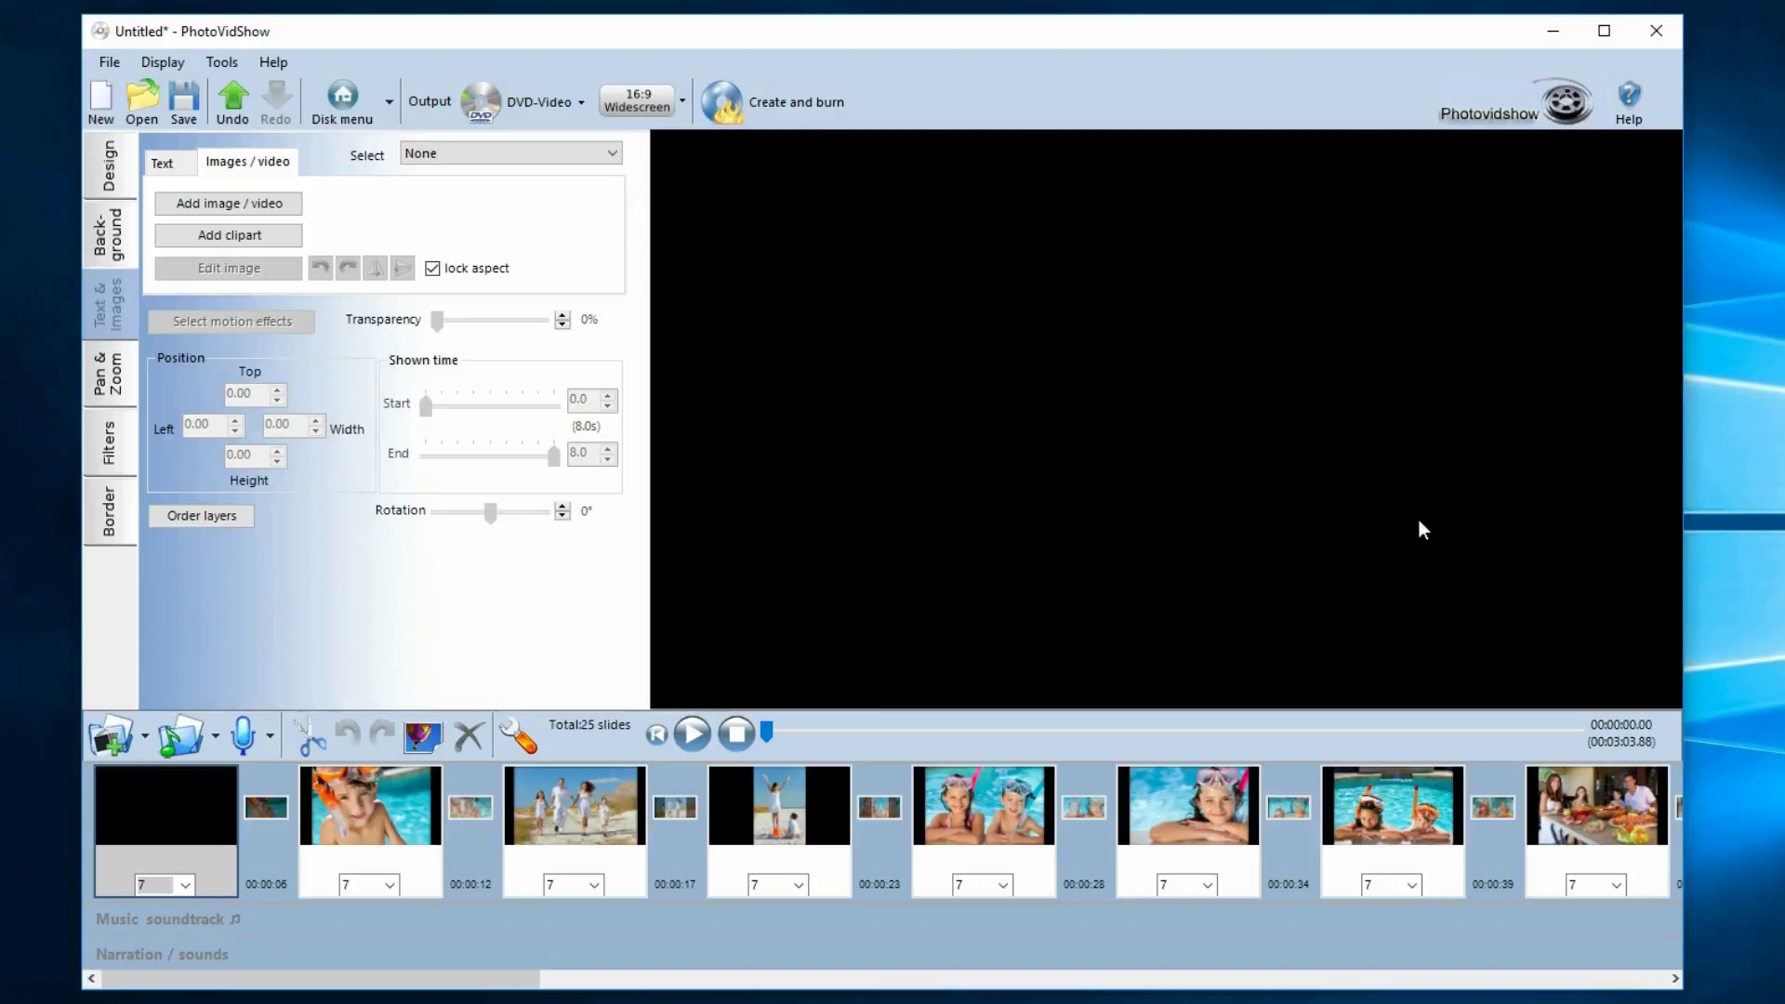
left_click(163, 167)
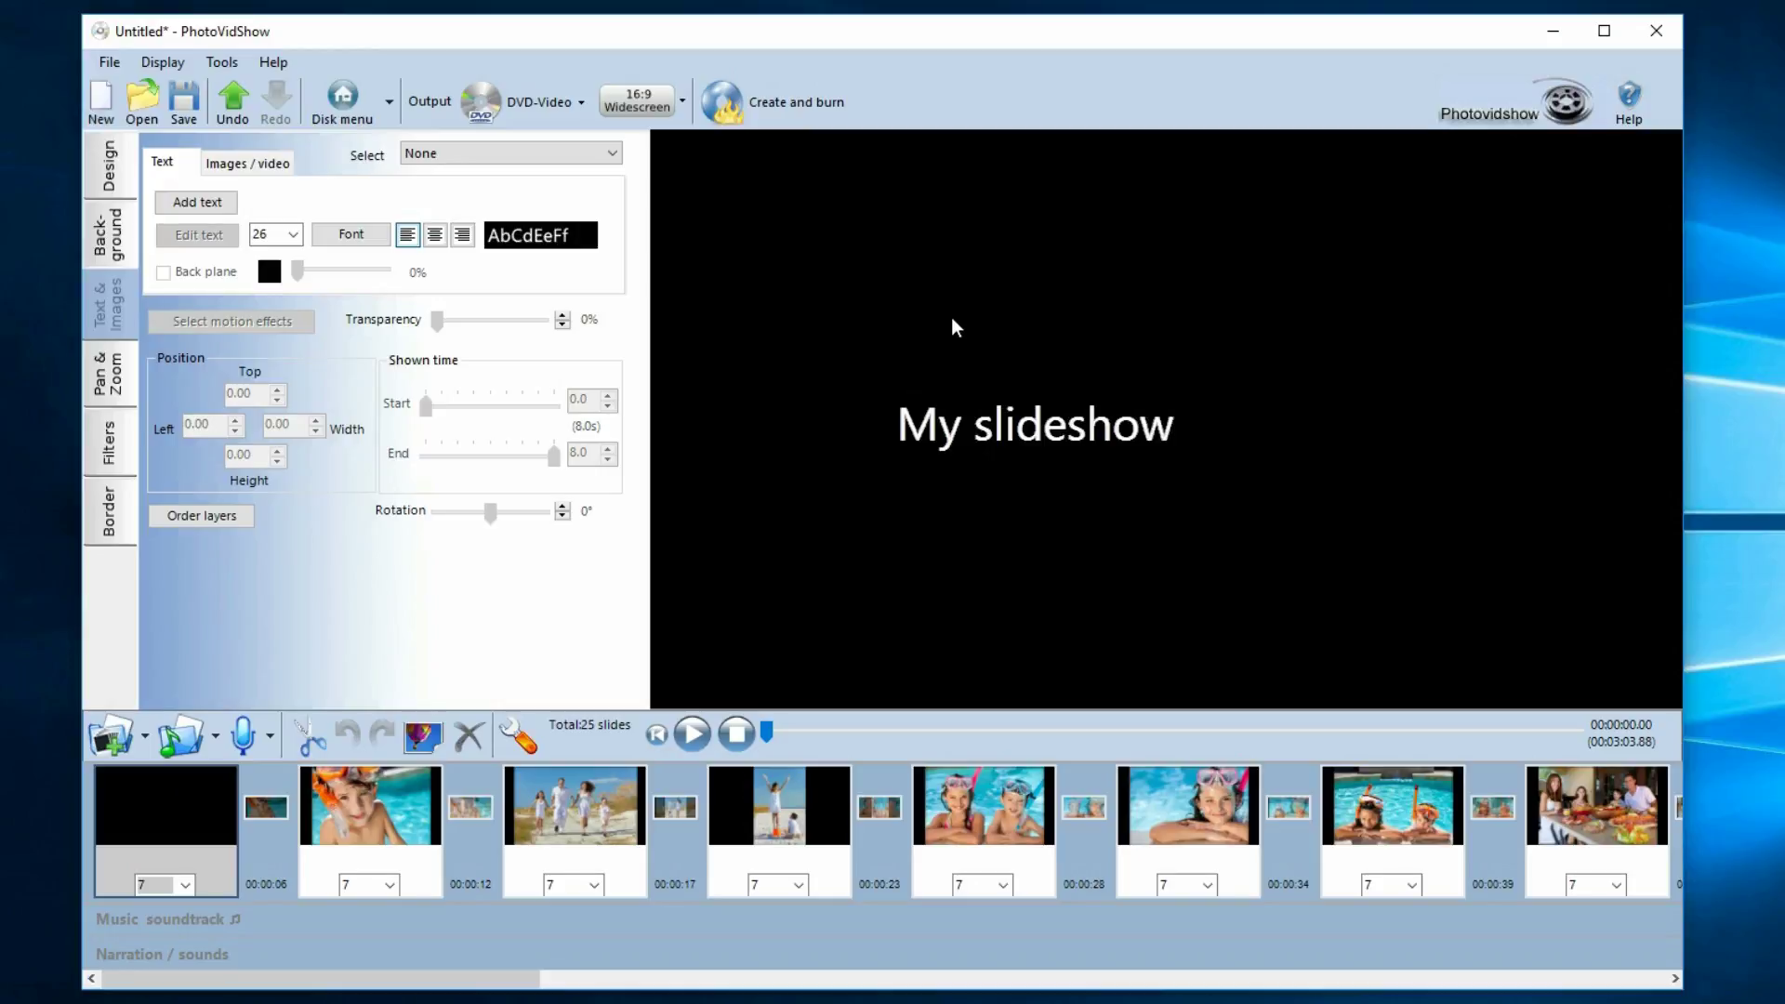
left_click_drag(1023, 428, 1135, 430)
left_click(1106, 263)
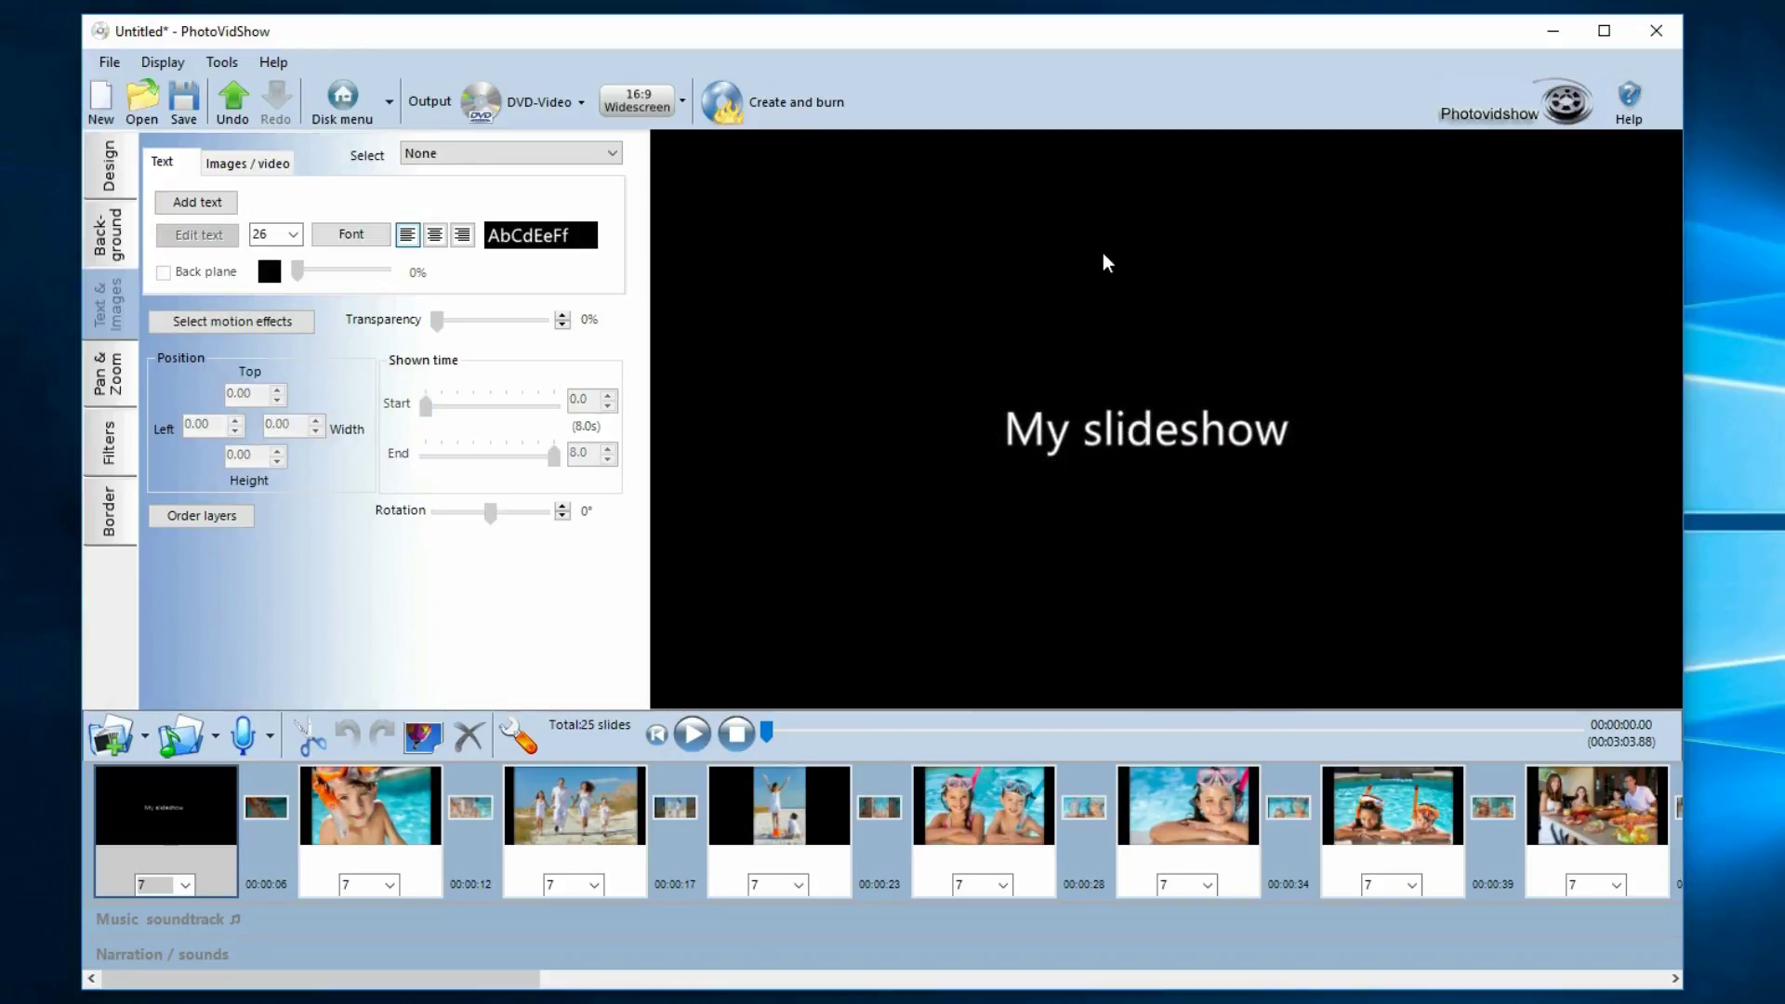
Play the slideshow from the beginning to preview the title slide and the first transitions, and stop playback
left_click(659, 736)
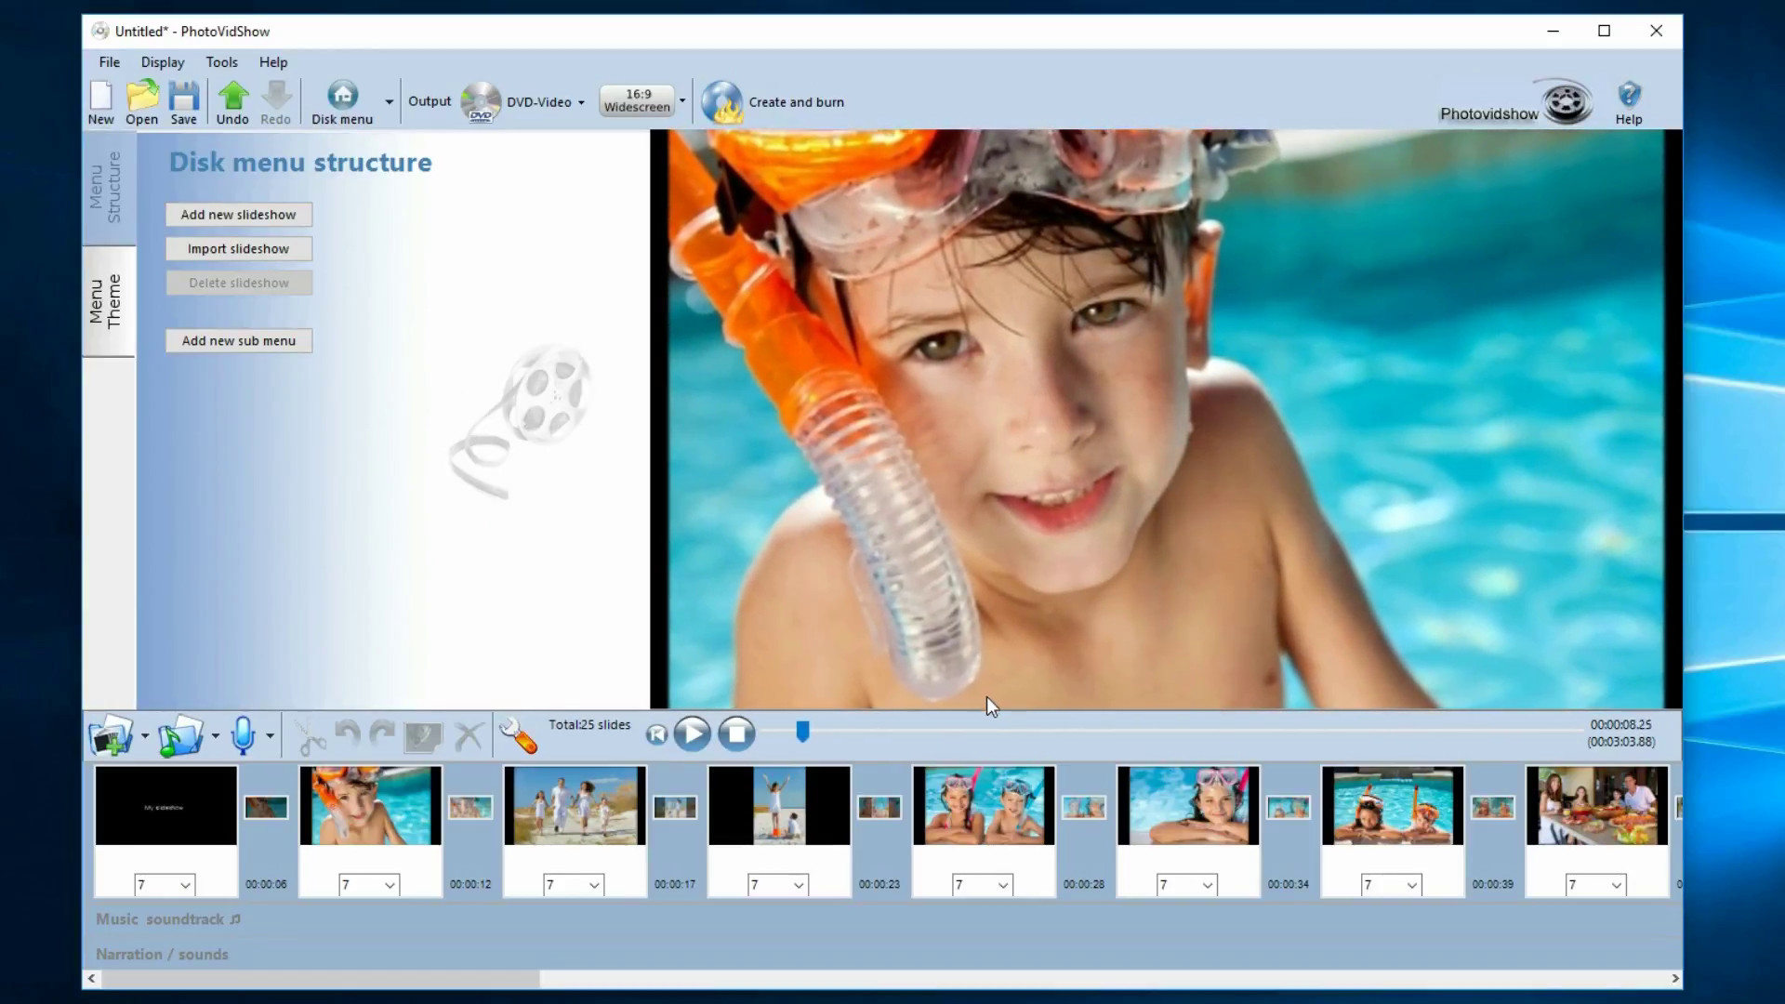
left_click_drag(490, 987, 825, 980)
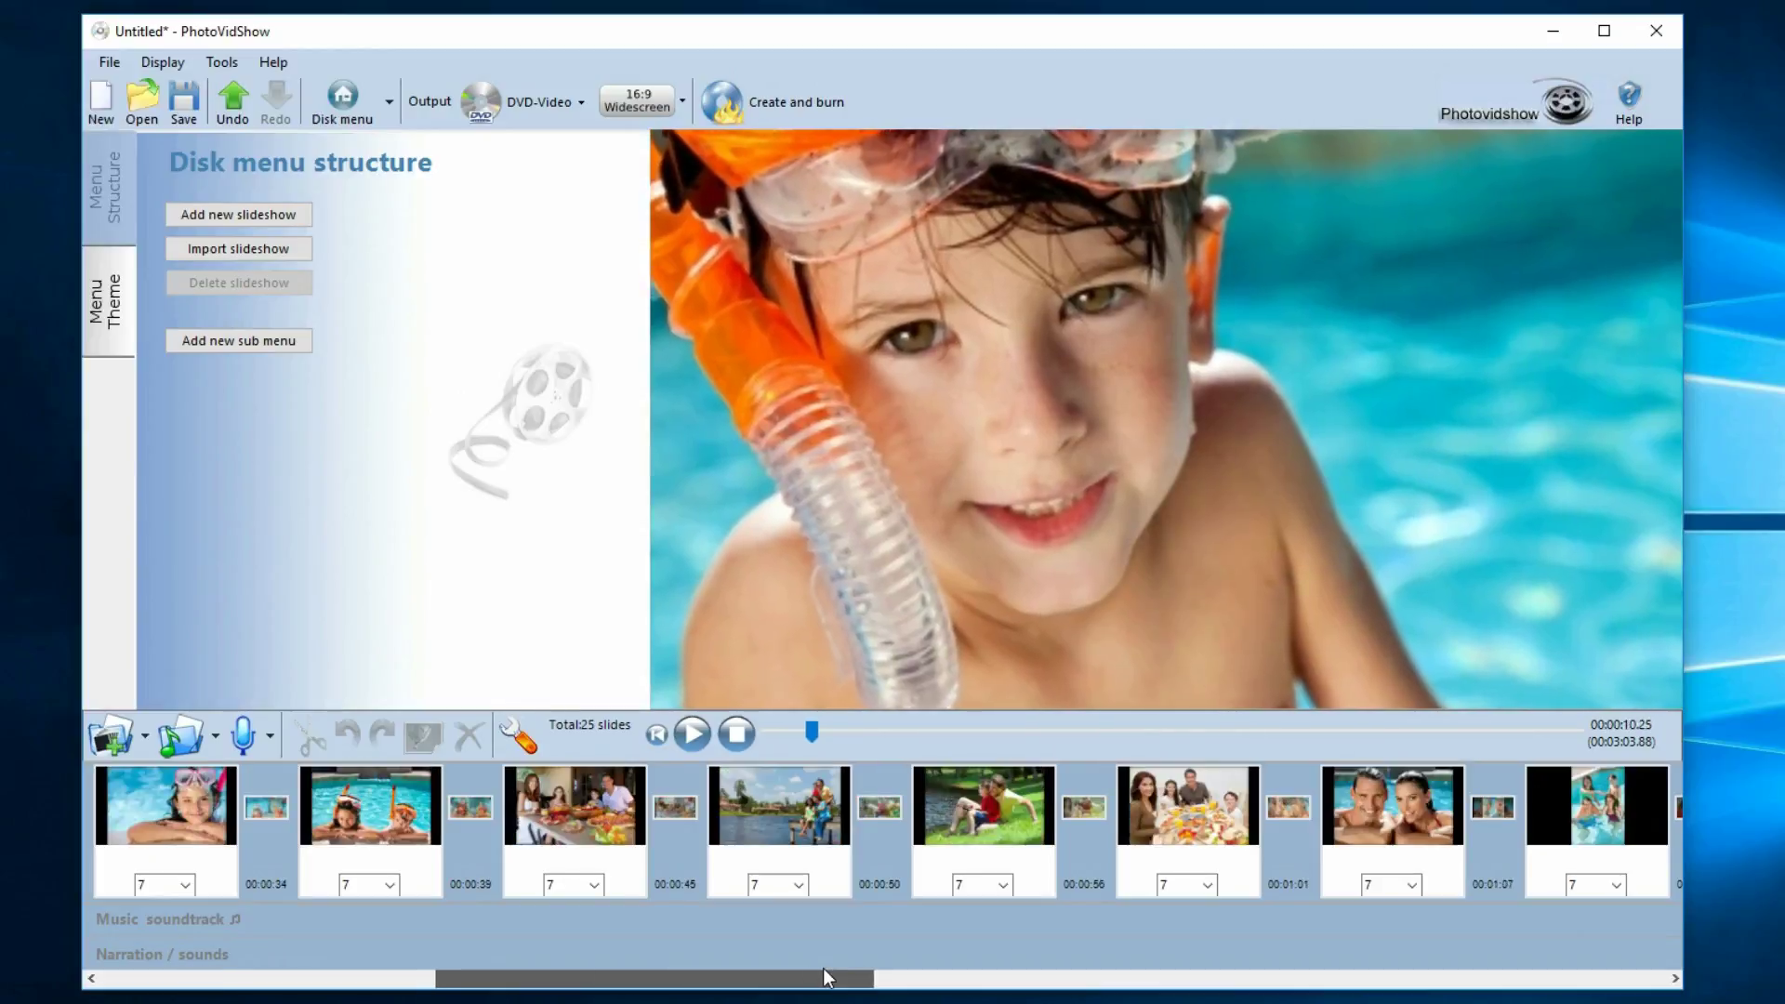
left_click(729, 732)
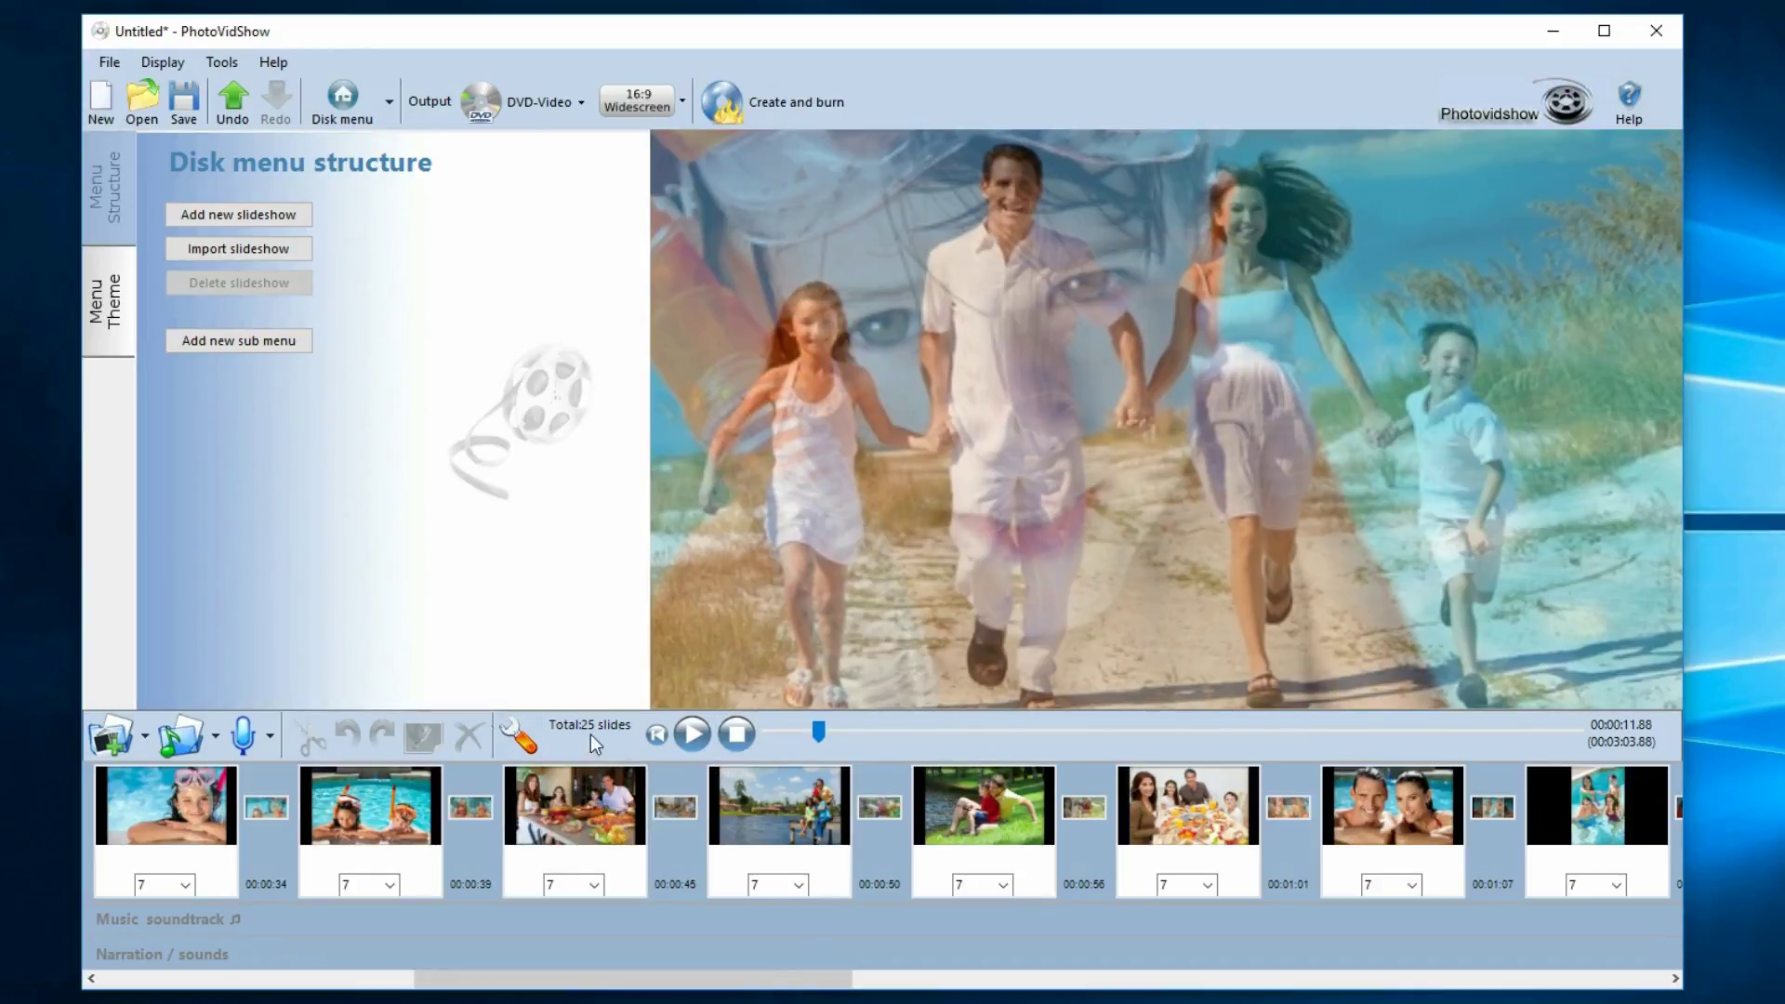
Look through the slides in the storyboard and preview playback from the photo of the family sitting on the grass
left_click(146, 739)
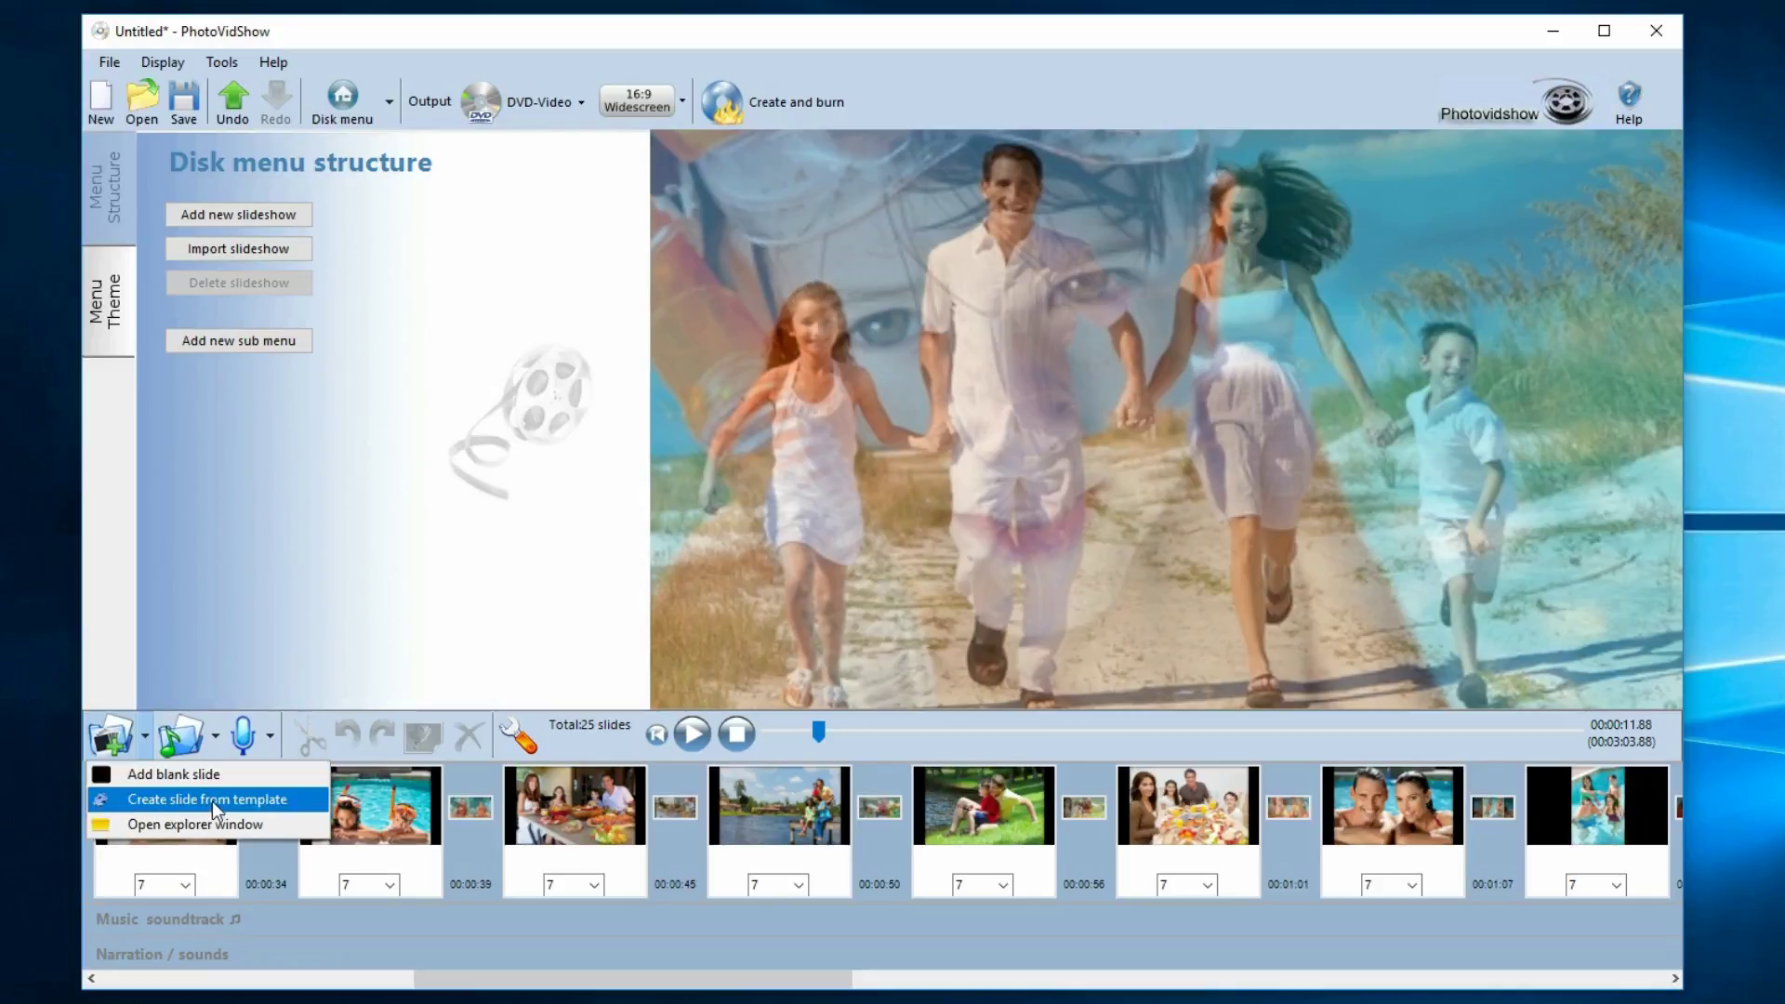
left_click(515, 973)
left_click_drag(511, 974, 262, 968)
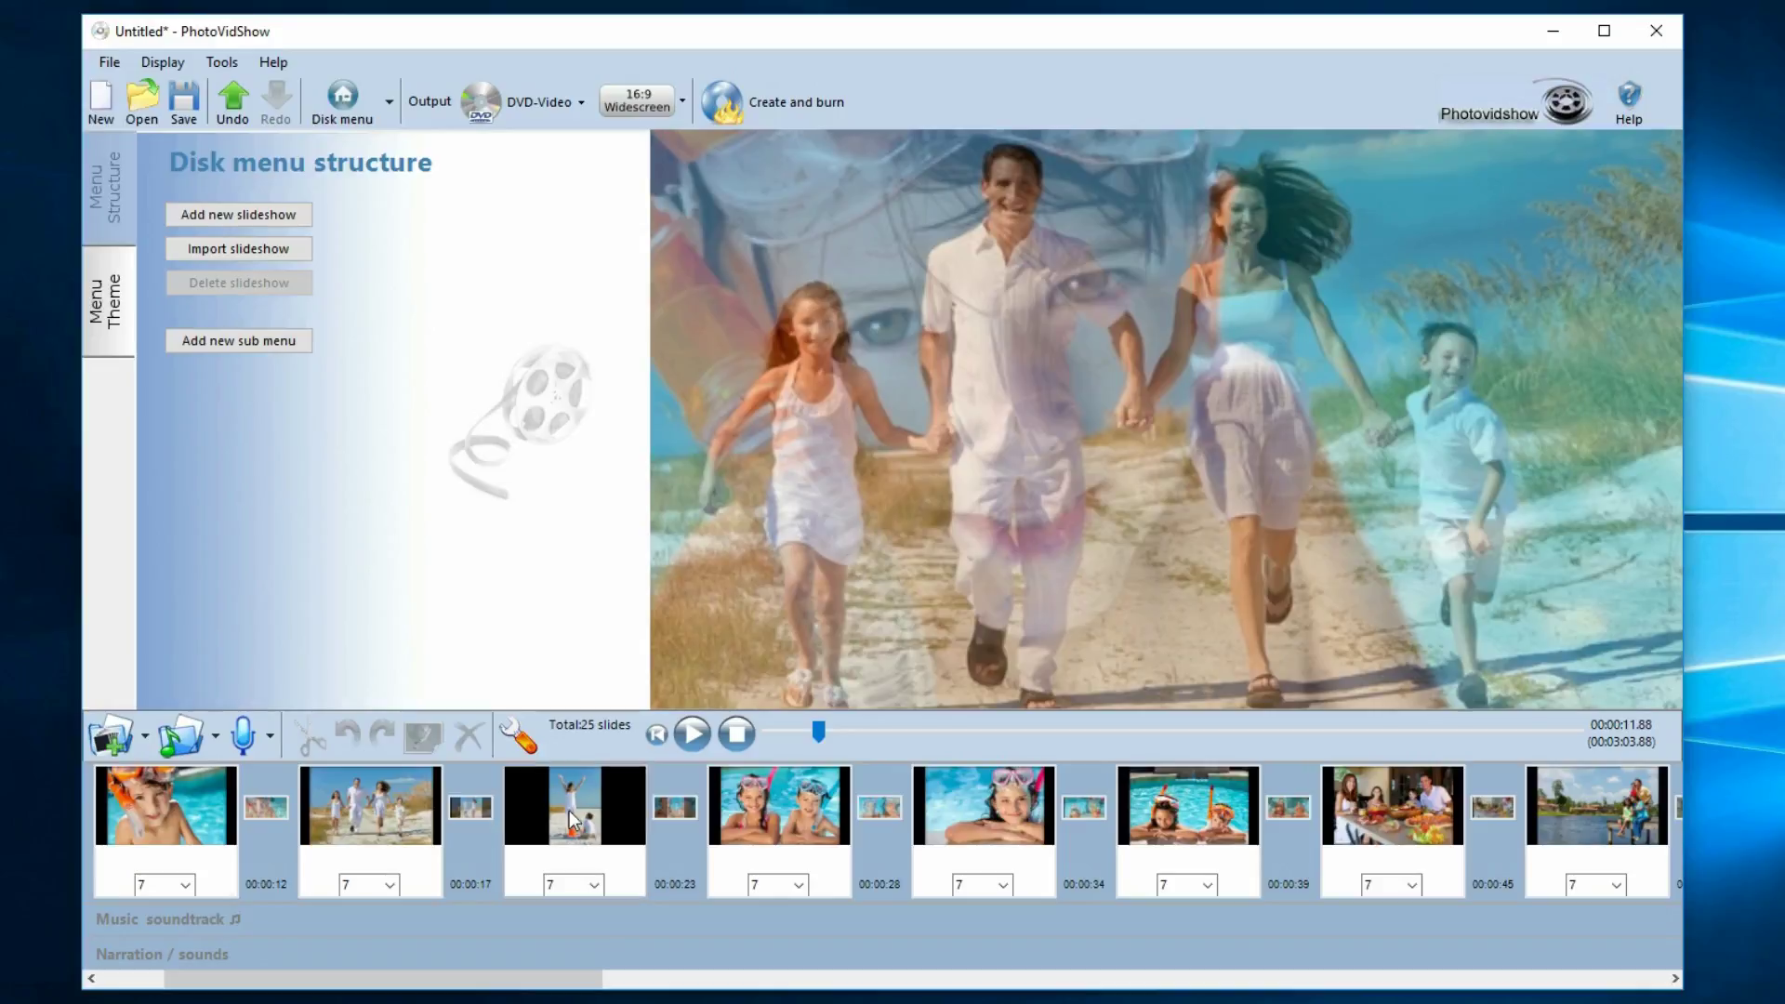
left_click_drag(538, 973, 730, 976)
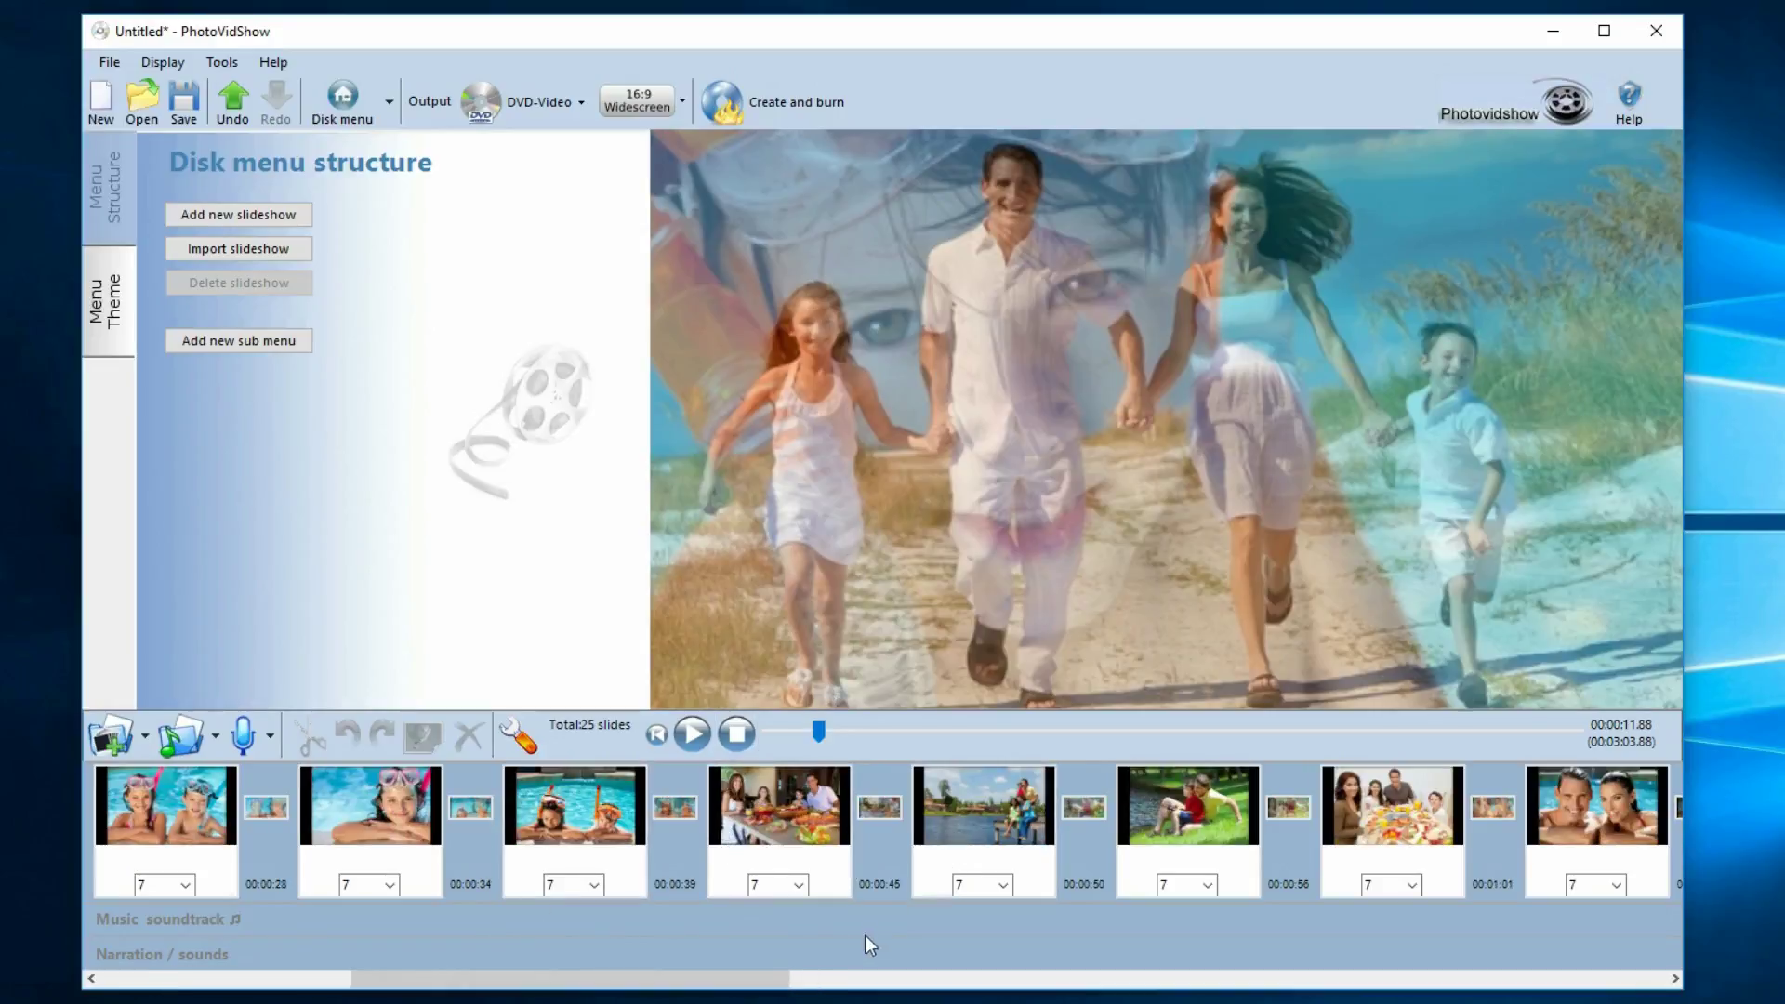
left_click_drag(740, 973, 1372, 972)
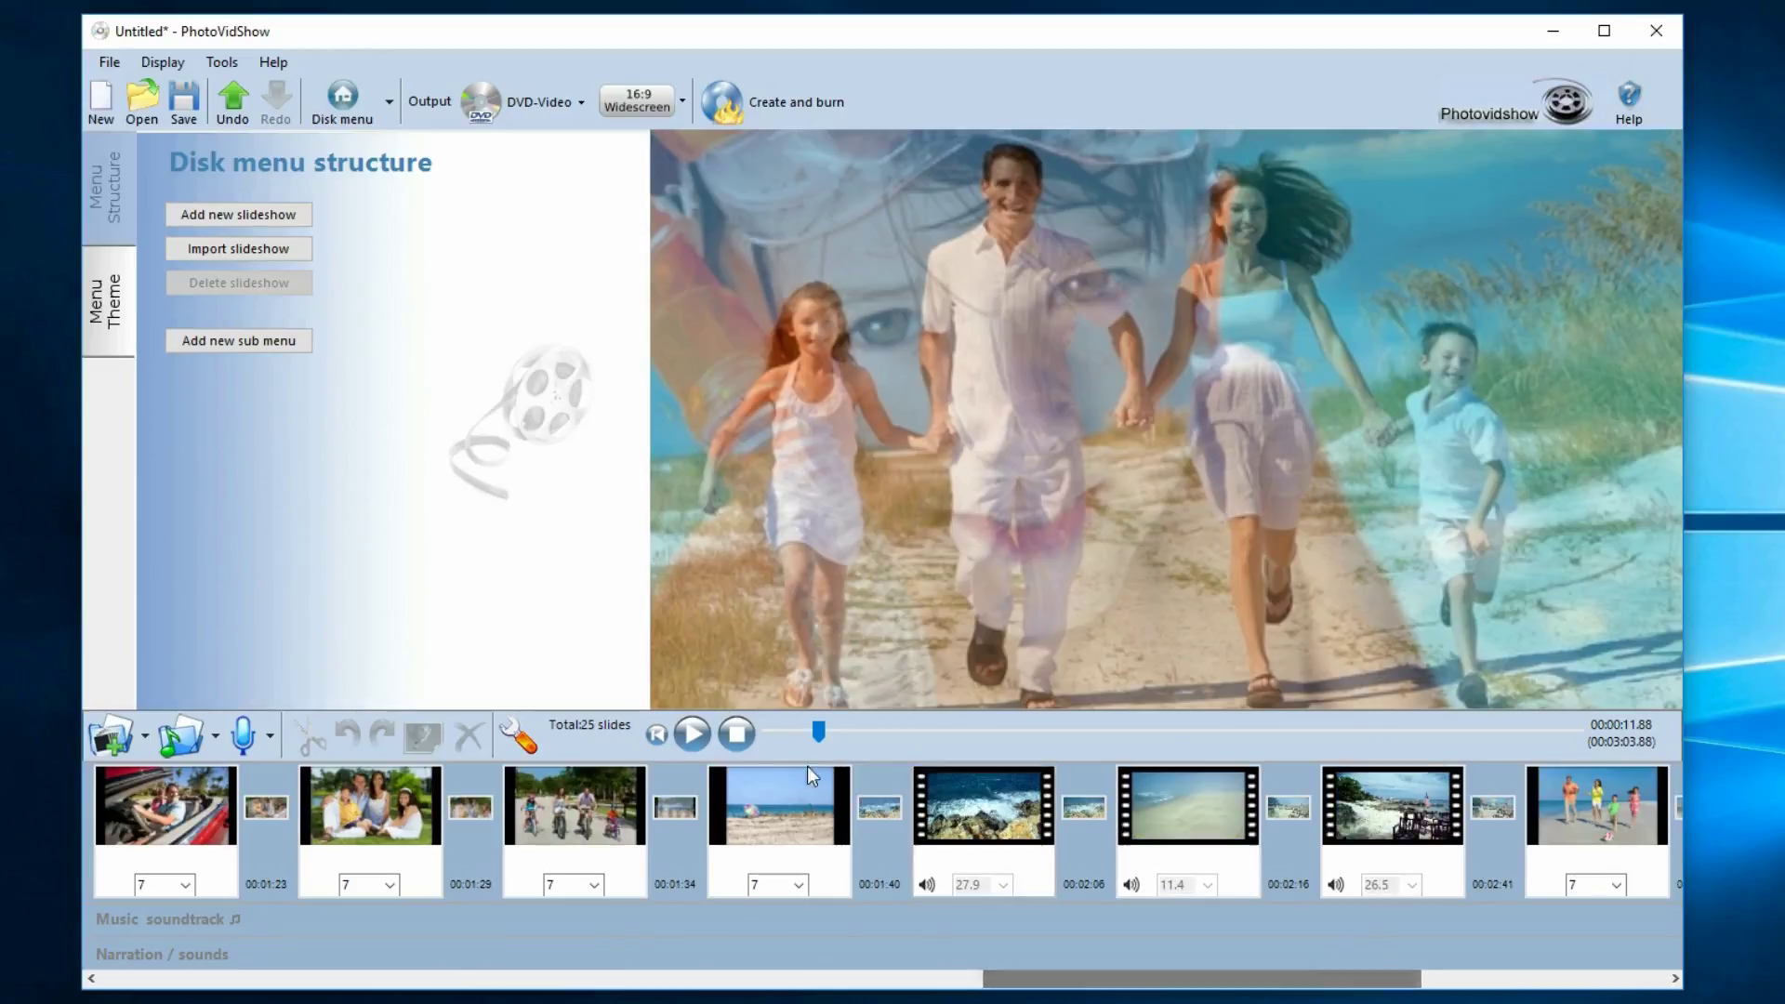
left_click(370, 805)
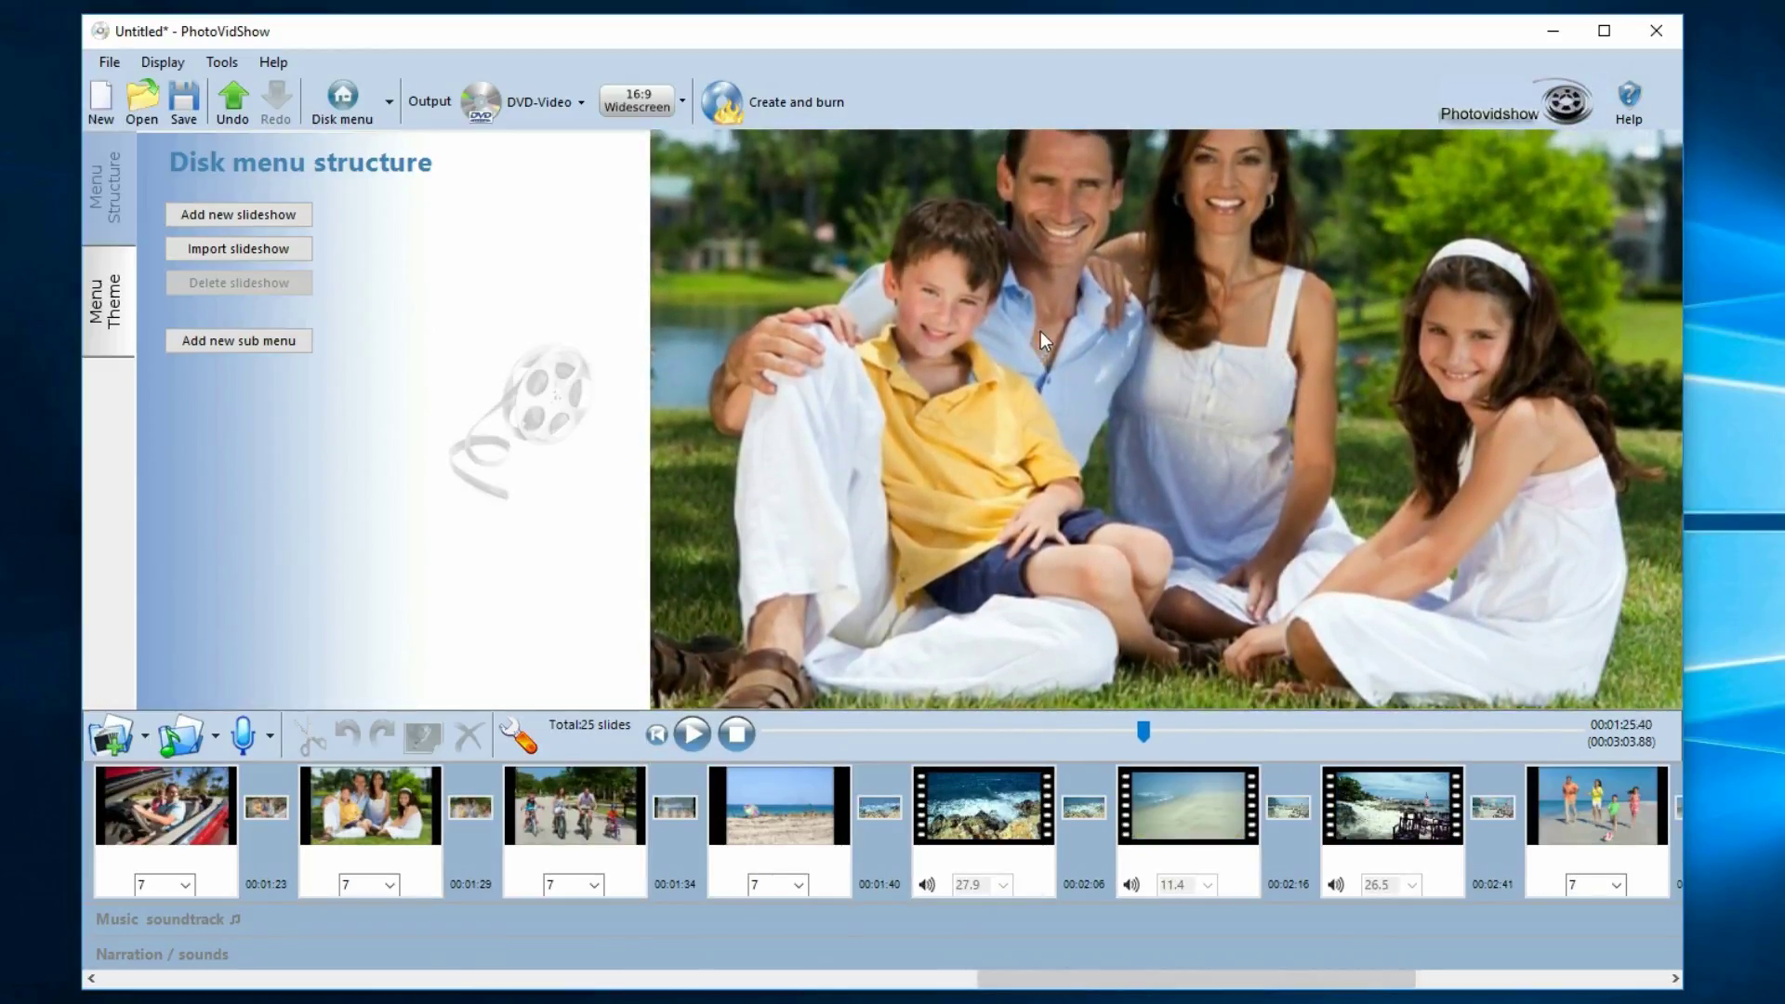
left_click_drag(1040, 973, 207, 949)
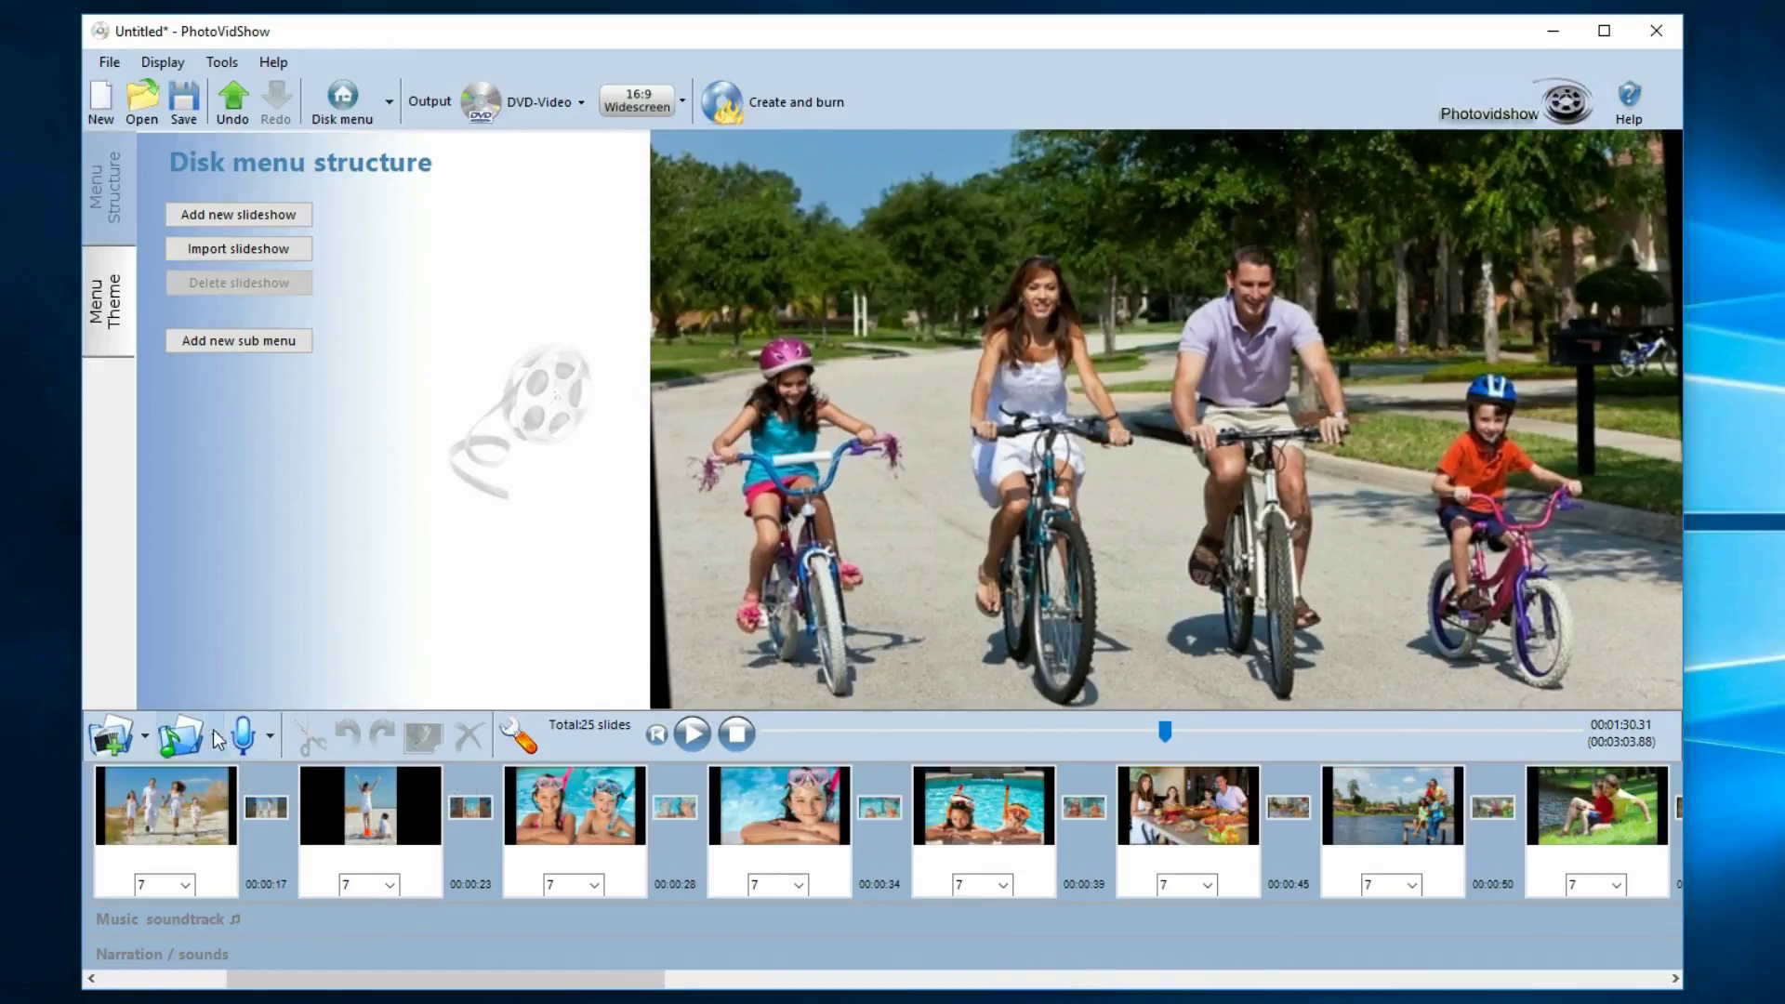
Preview the montage templates and create a new slide from the single-image Montage tile a template
left_click(145, 742)
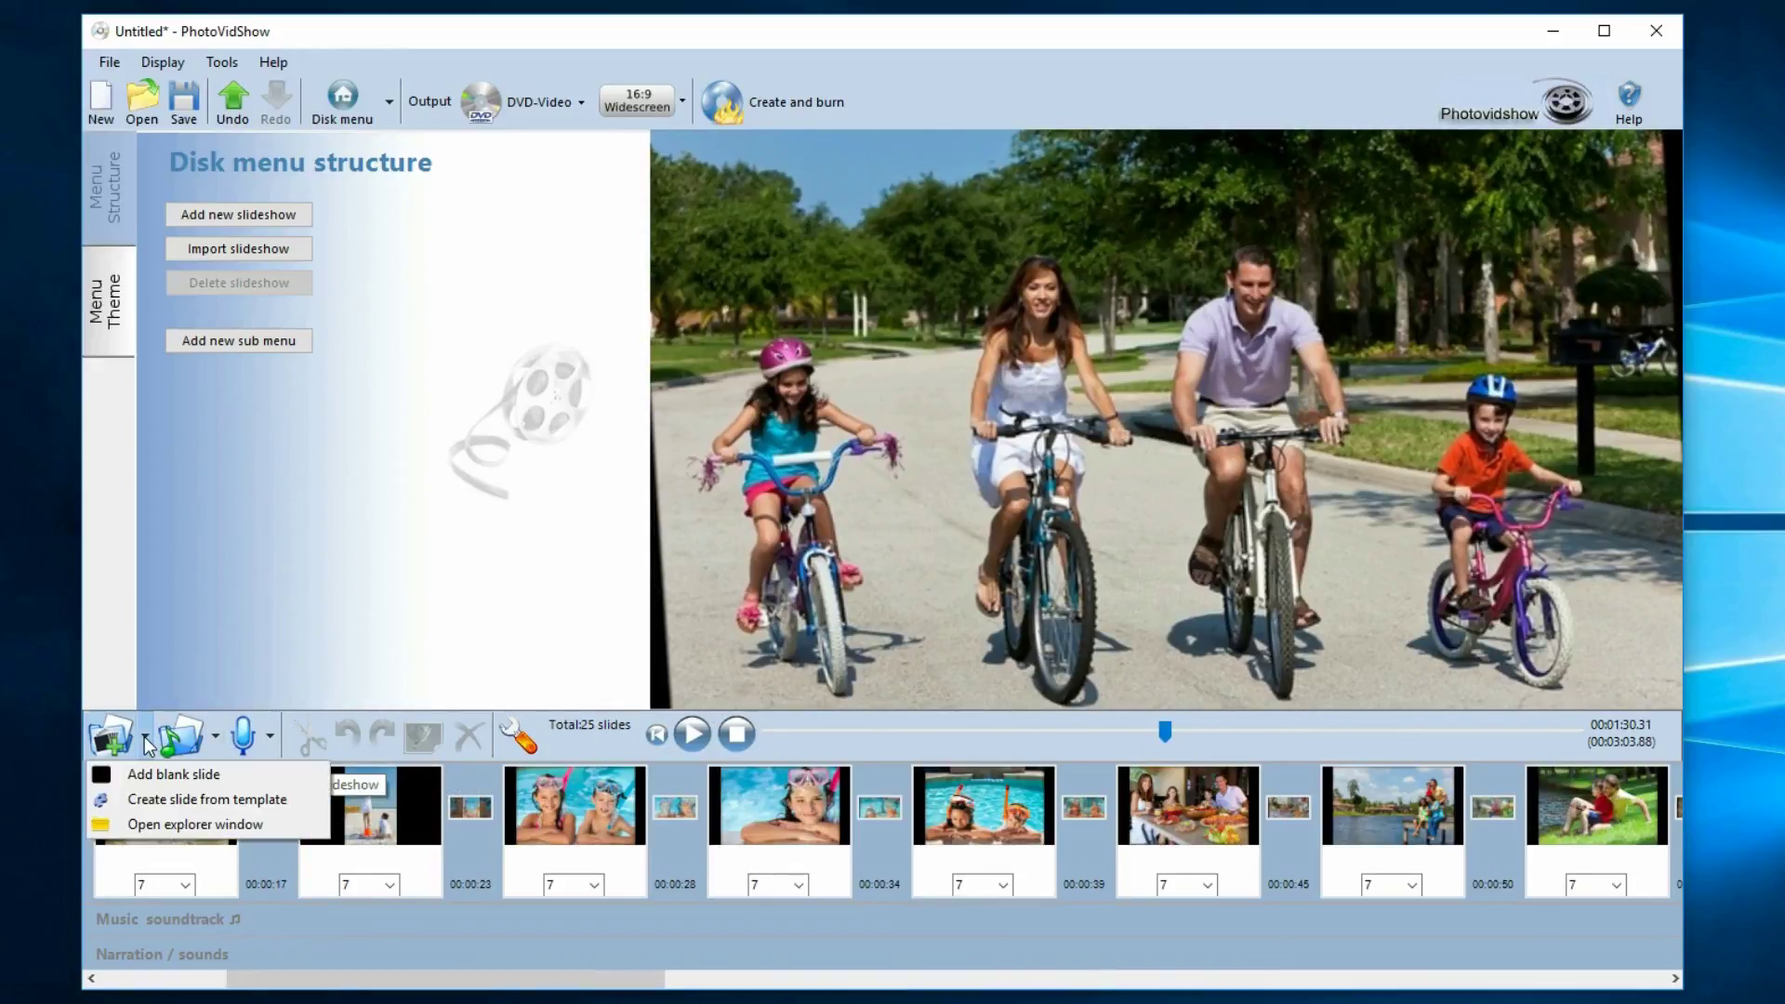
left_click(141, 798)
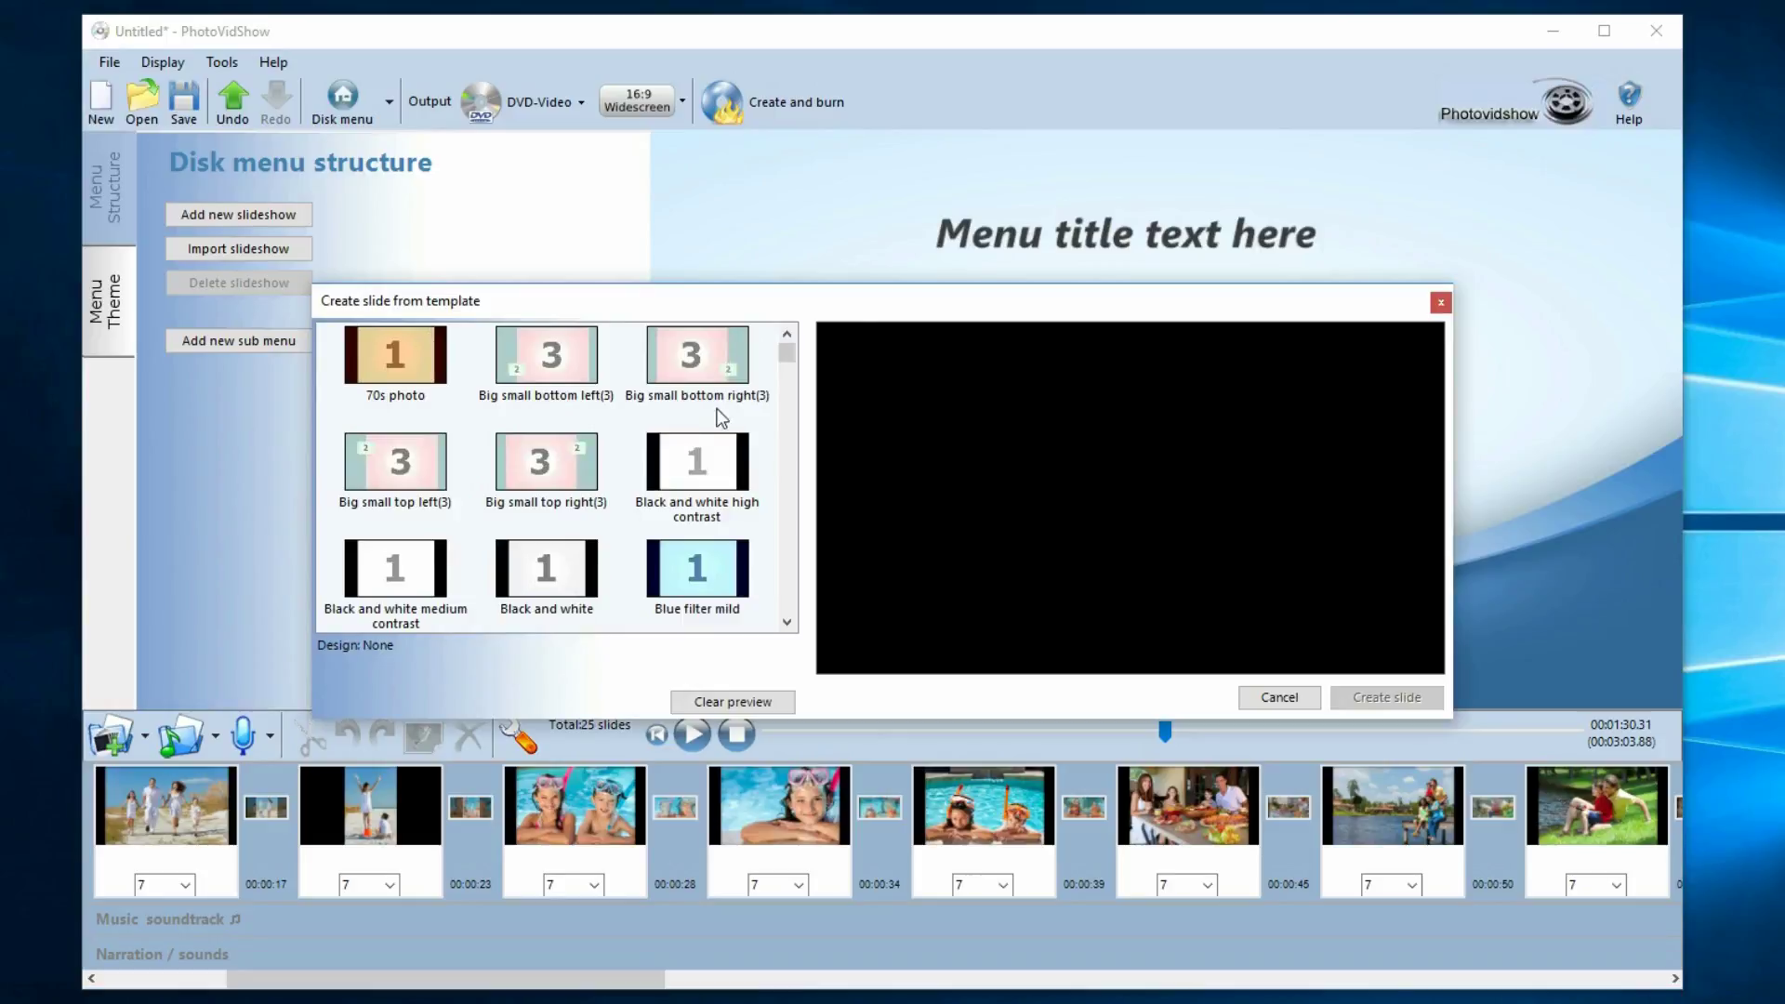
left_click_drag(793, 354, 766, 435)
left_click(530, 478)
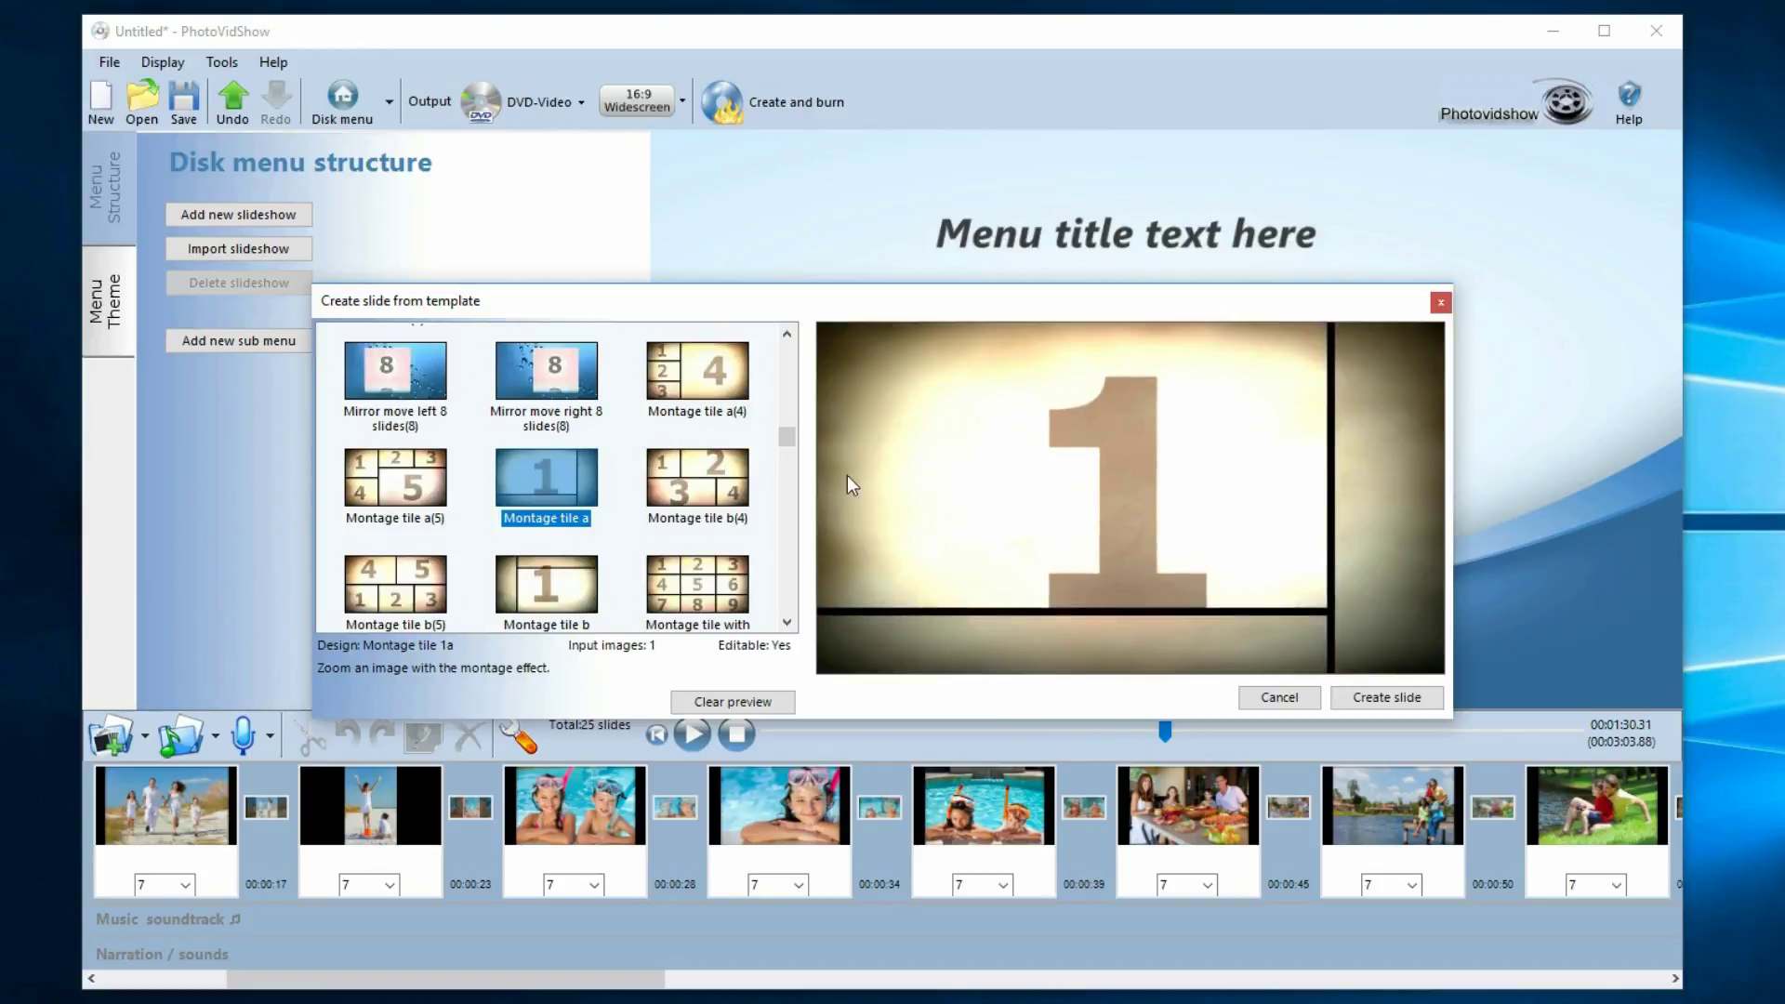
left_click(719, 398)
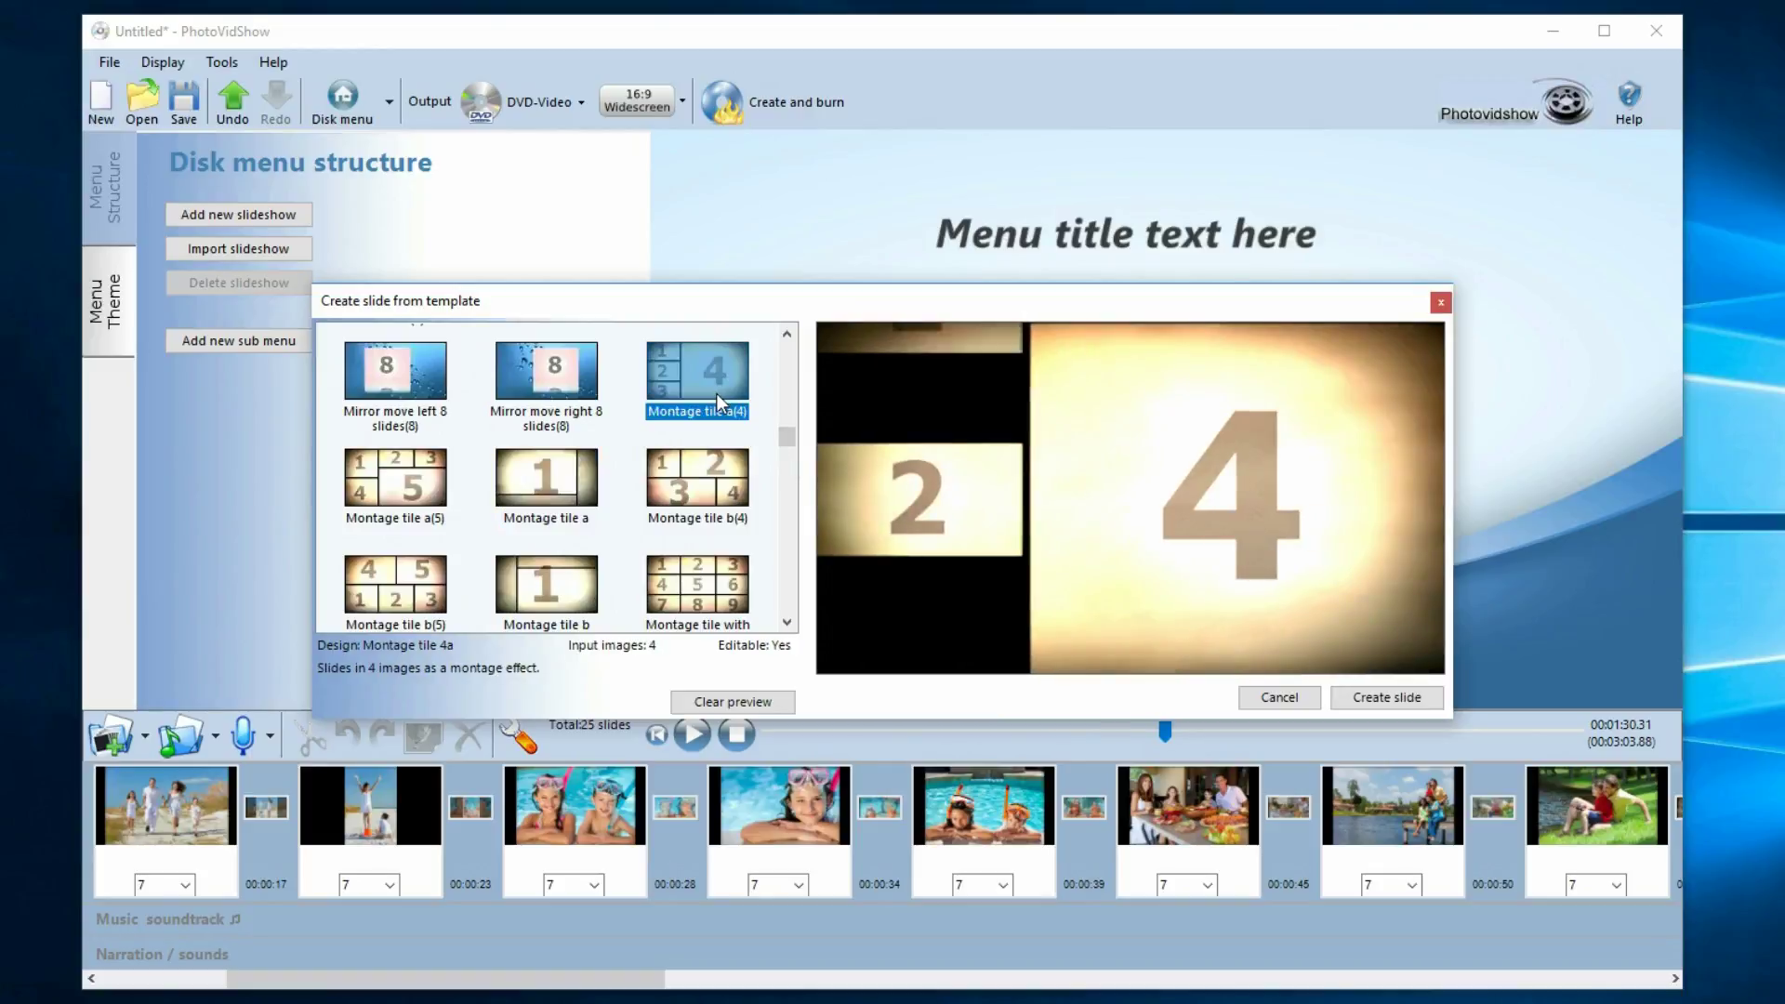
left_click(545, 491)
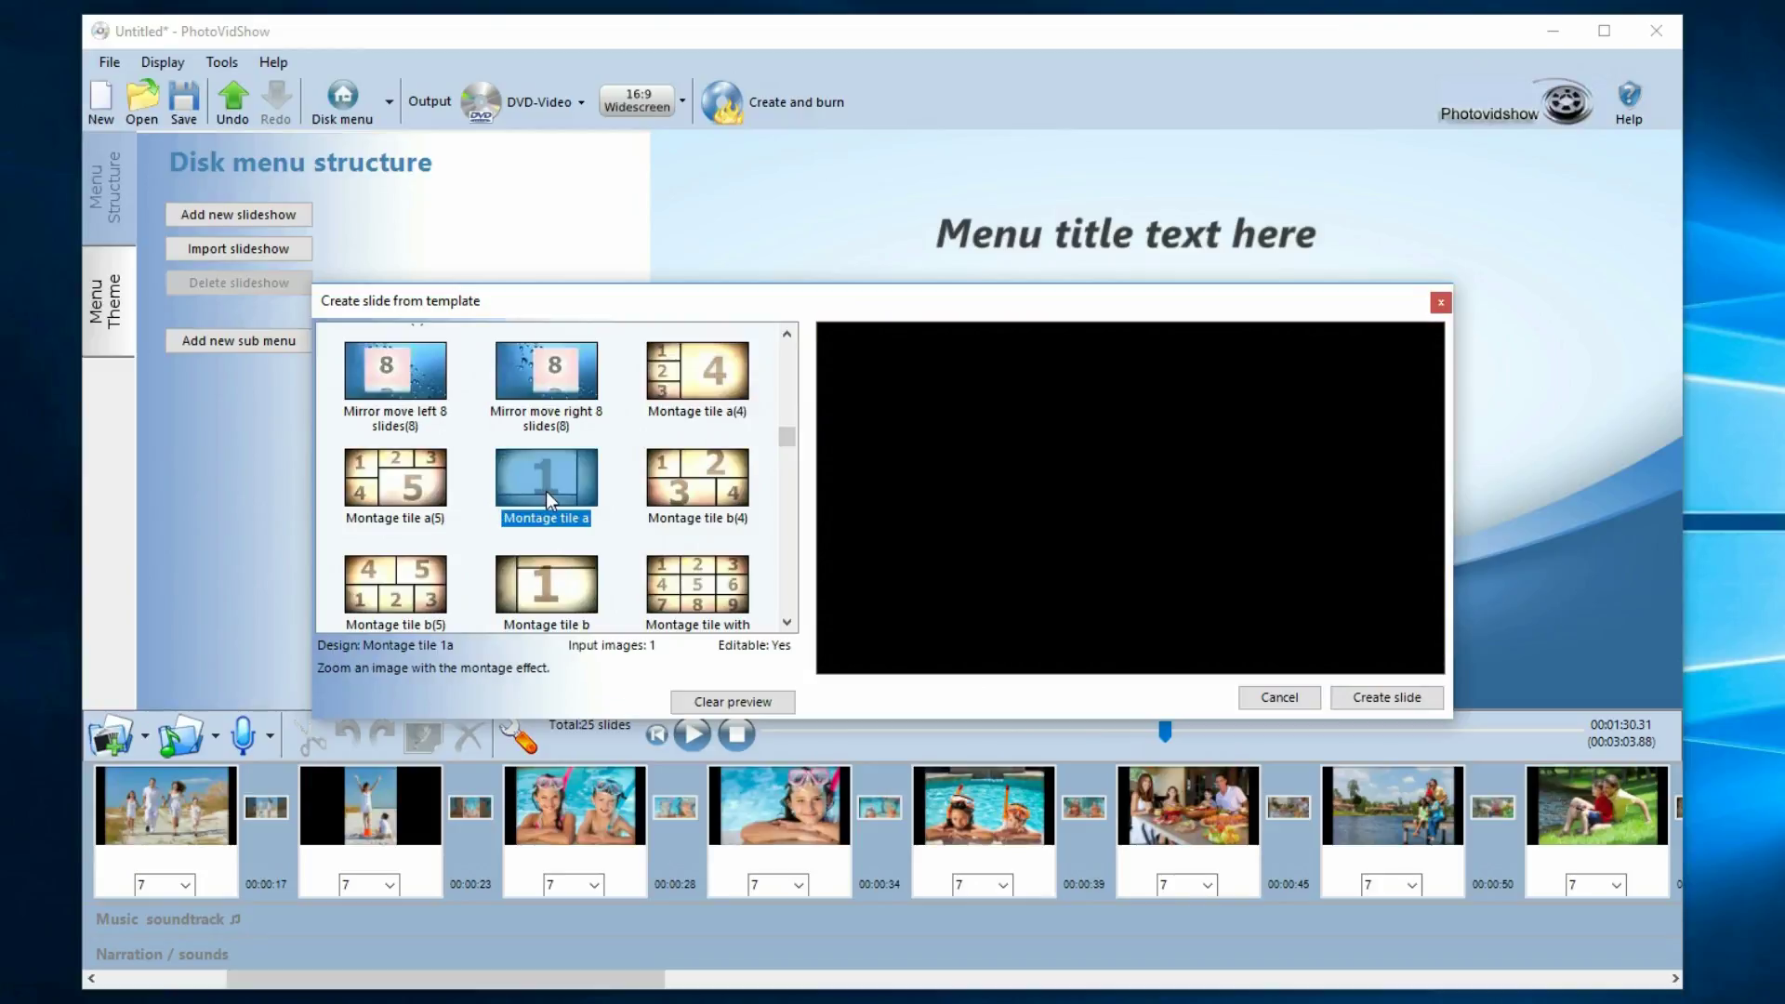
left_click(1400, 698)
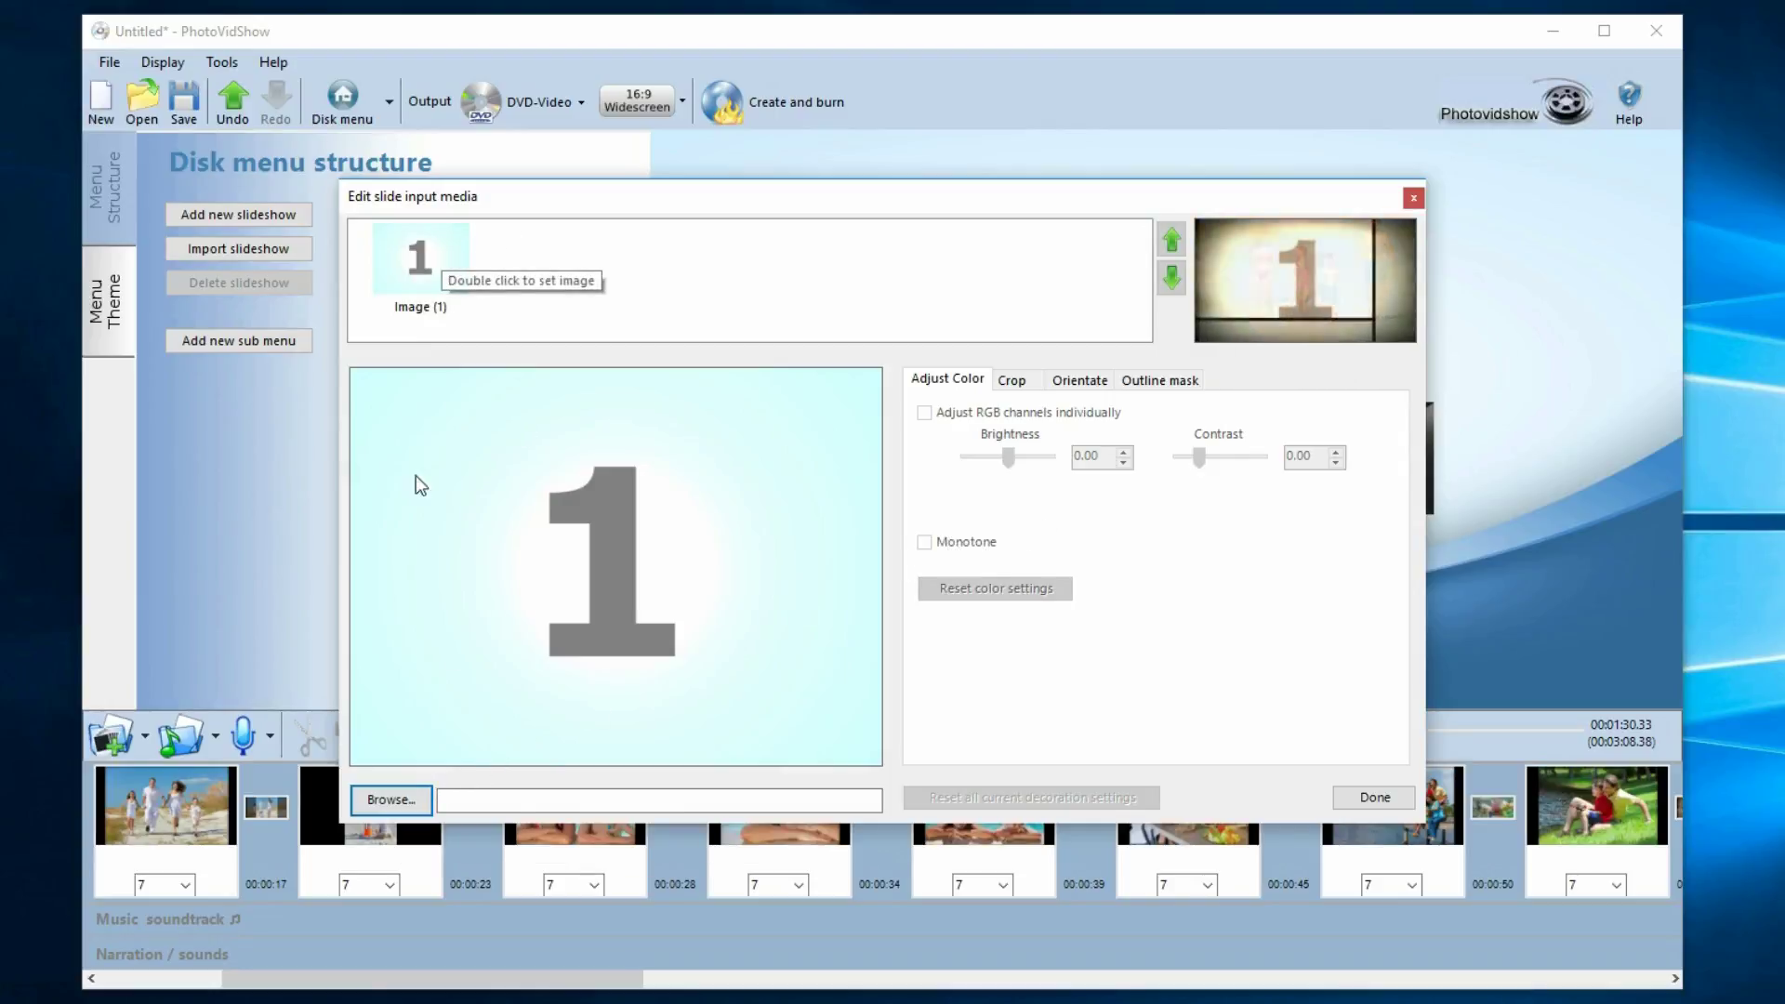
Set the montage slide's input image to 5 p2.jpg from the My holiday photos folder and finish the media editing
left_click(390, 800)
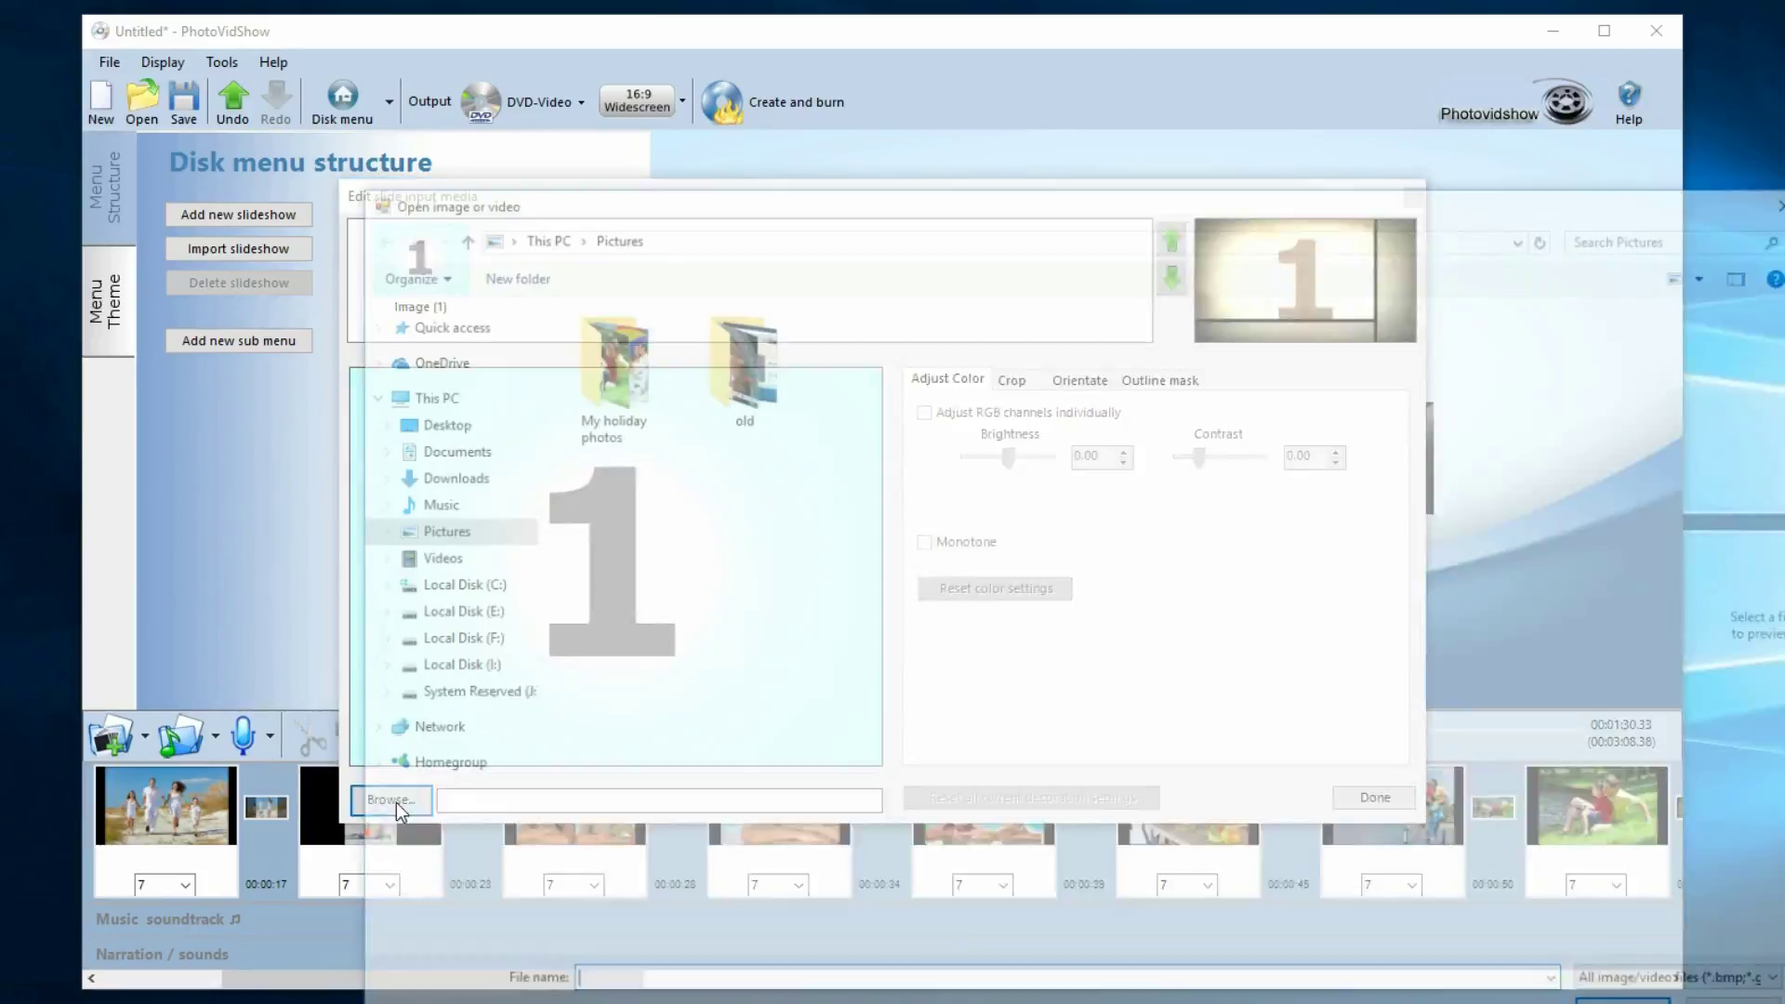
double_click(603, 383)
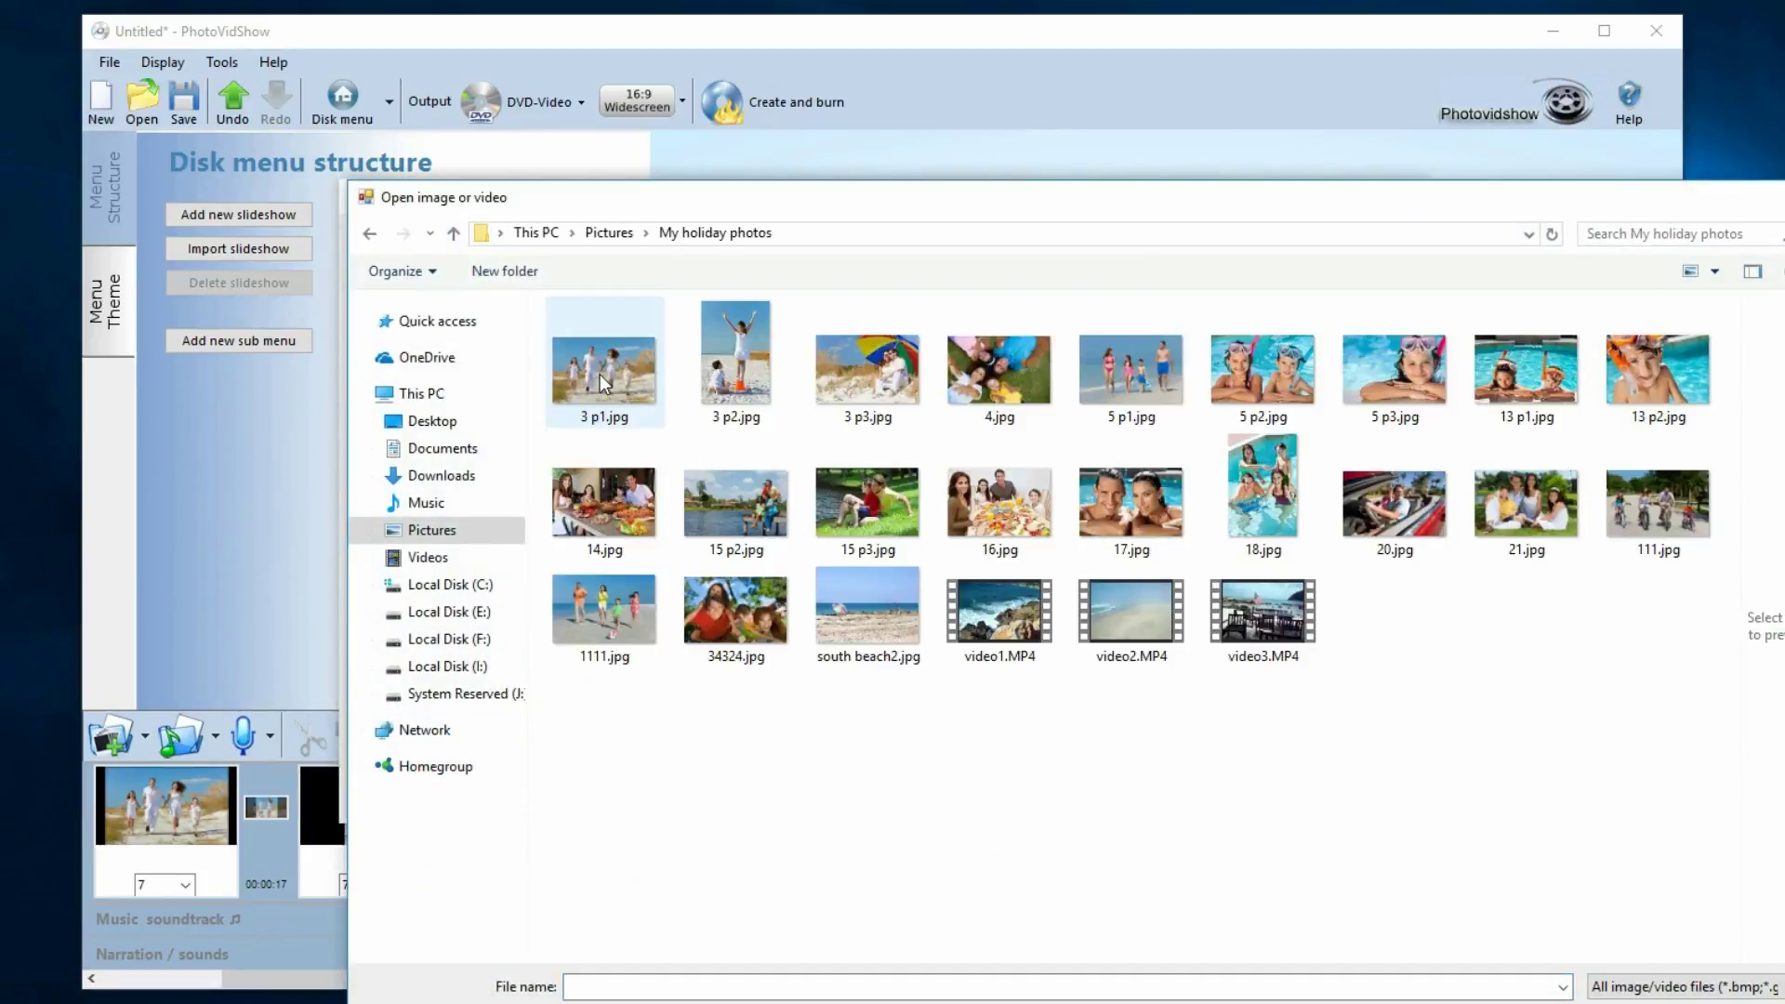
left_click(1263, 370)
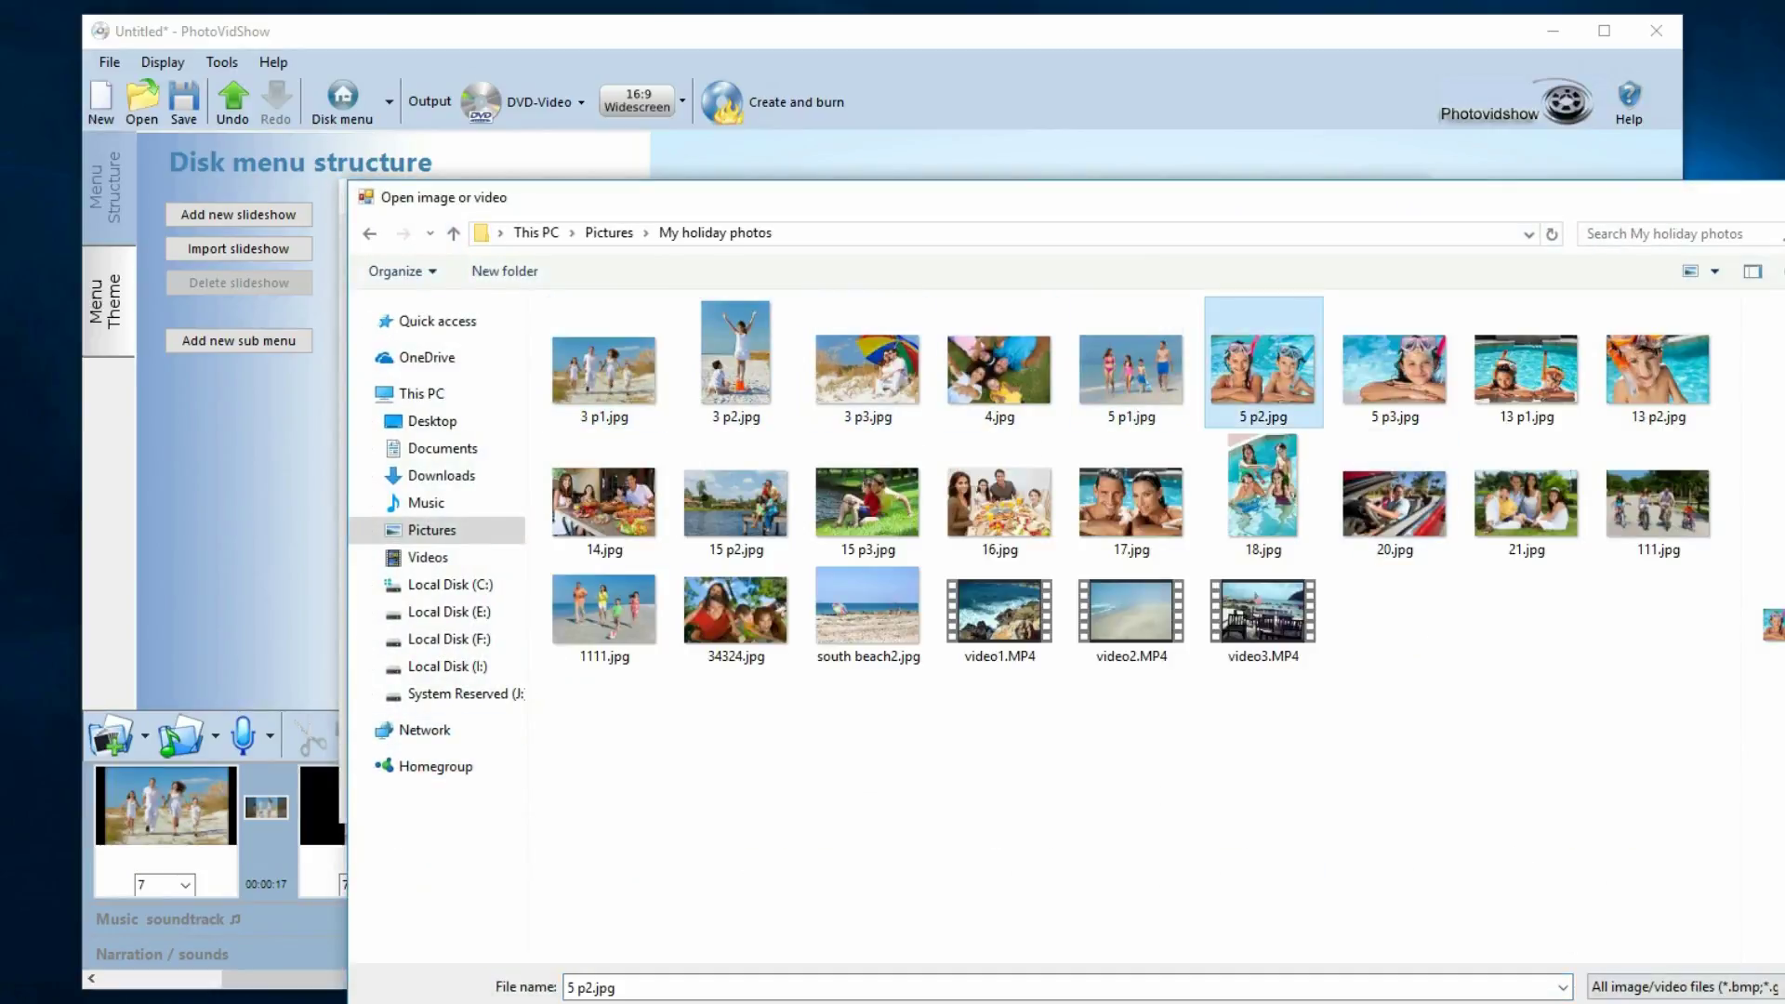
double_click(1283, 404)
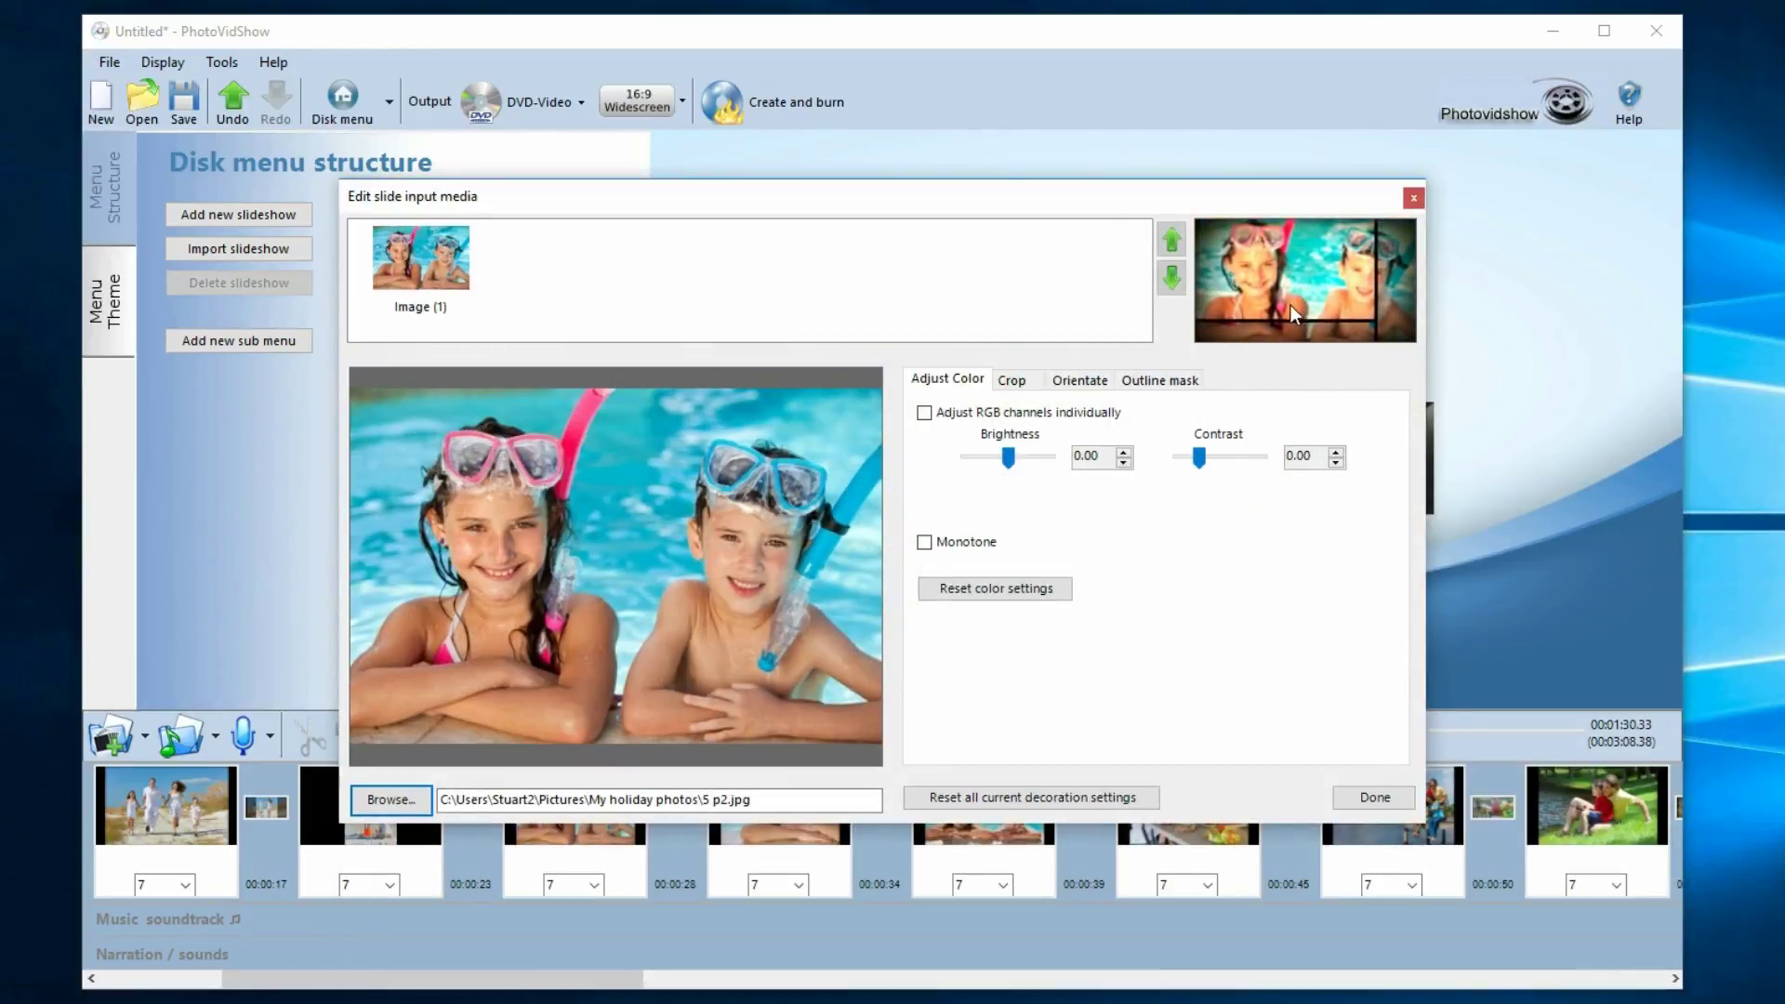
left_click(1372, 796)
Move the montage slide from the end to just before the plain photo of the two snorkelling children, and delete that plain slide
left_click_drag(605, 987, 1633, 958)
left_click(1396, 792)
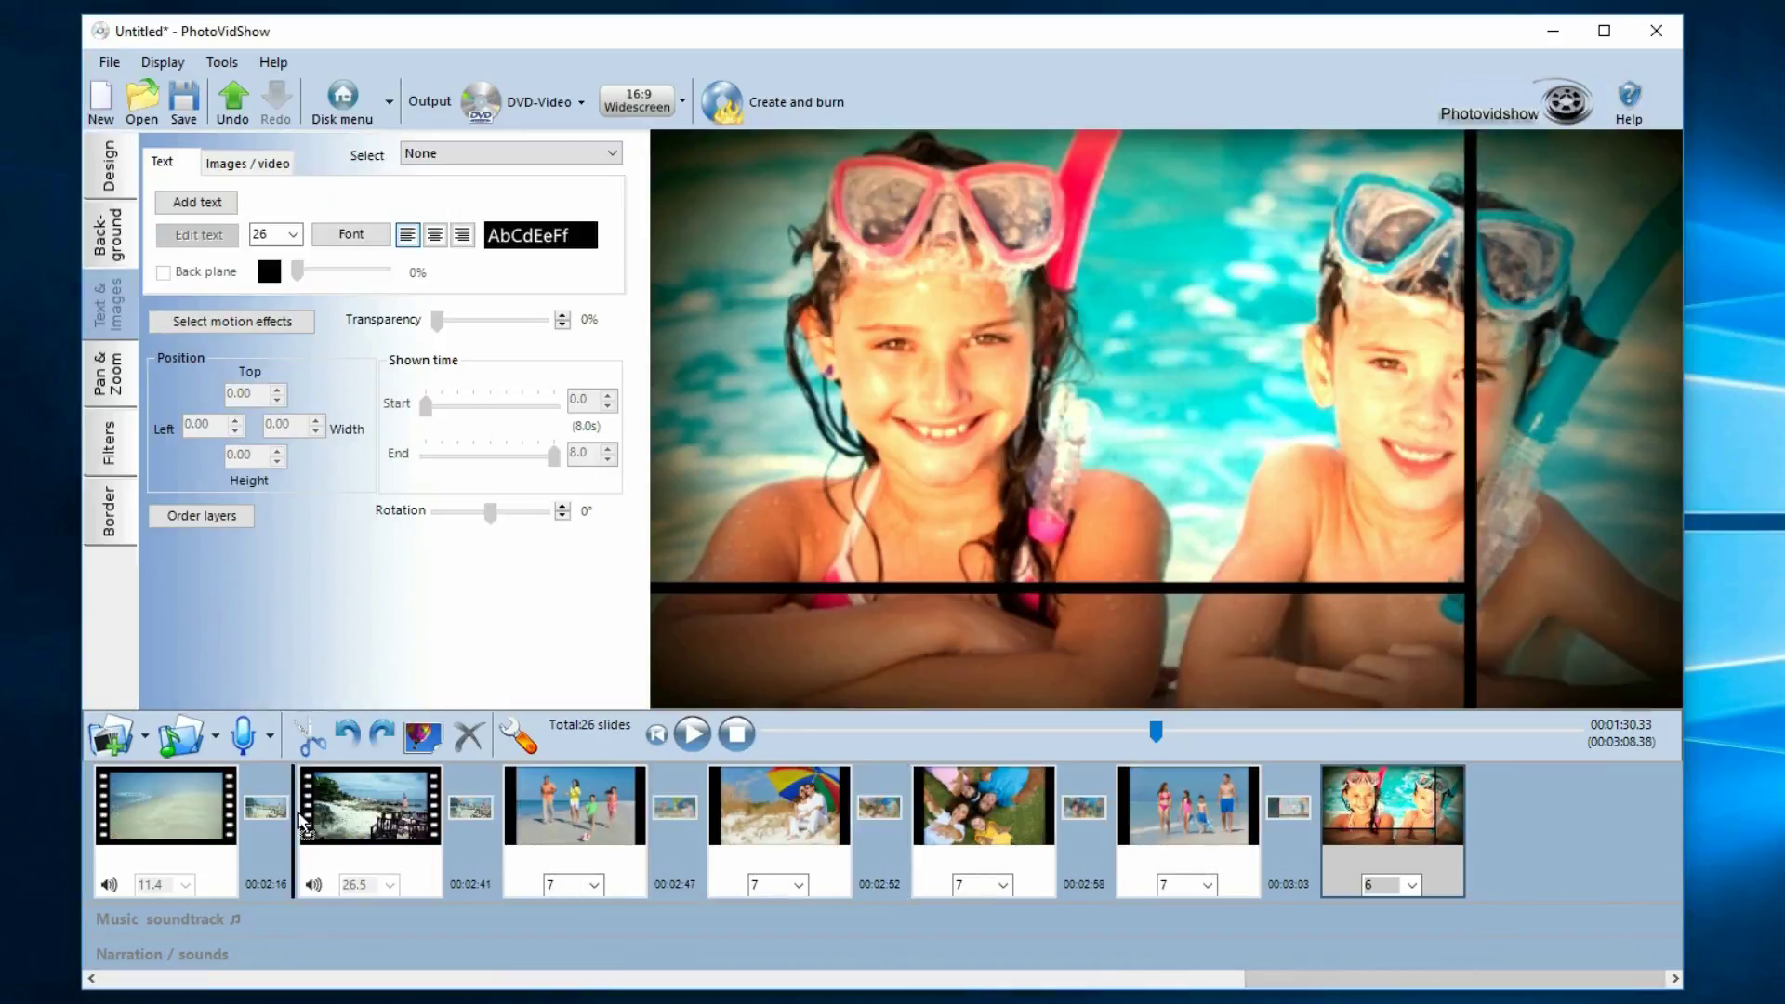
mouse_move(302, 822)
left_mouse_down()
mouse_move(102, 818)
mouse_move(312, 807)
left_mouse_up()
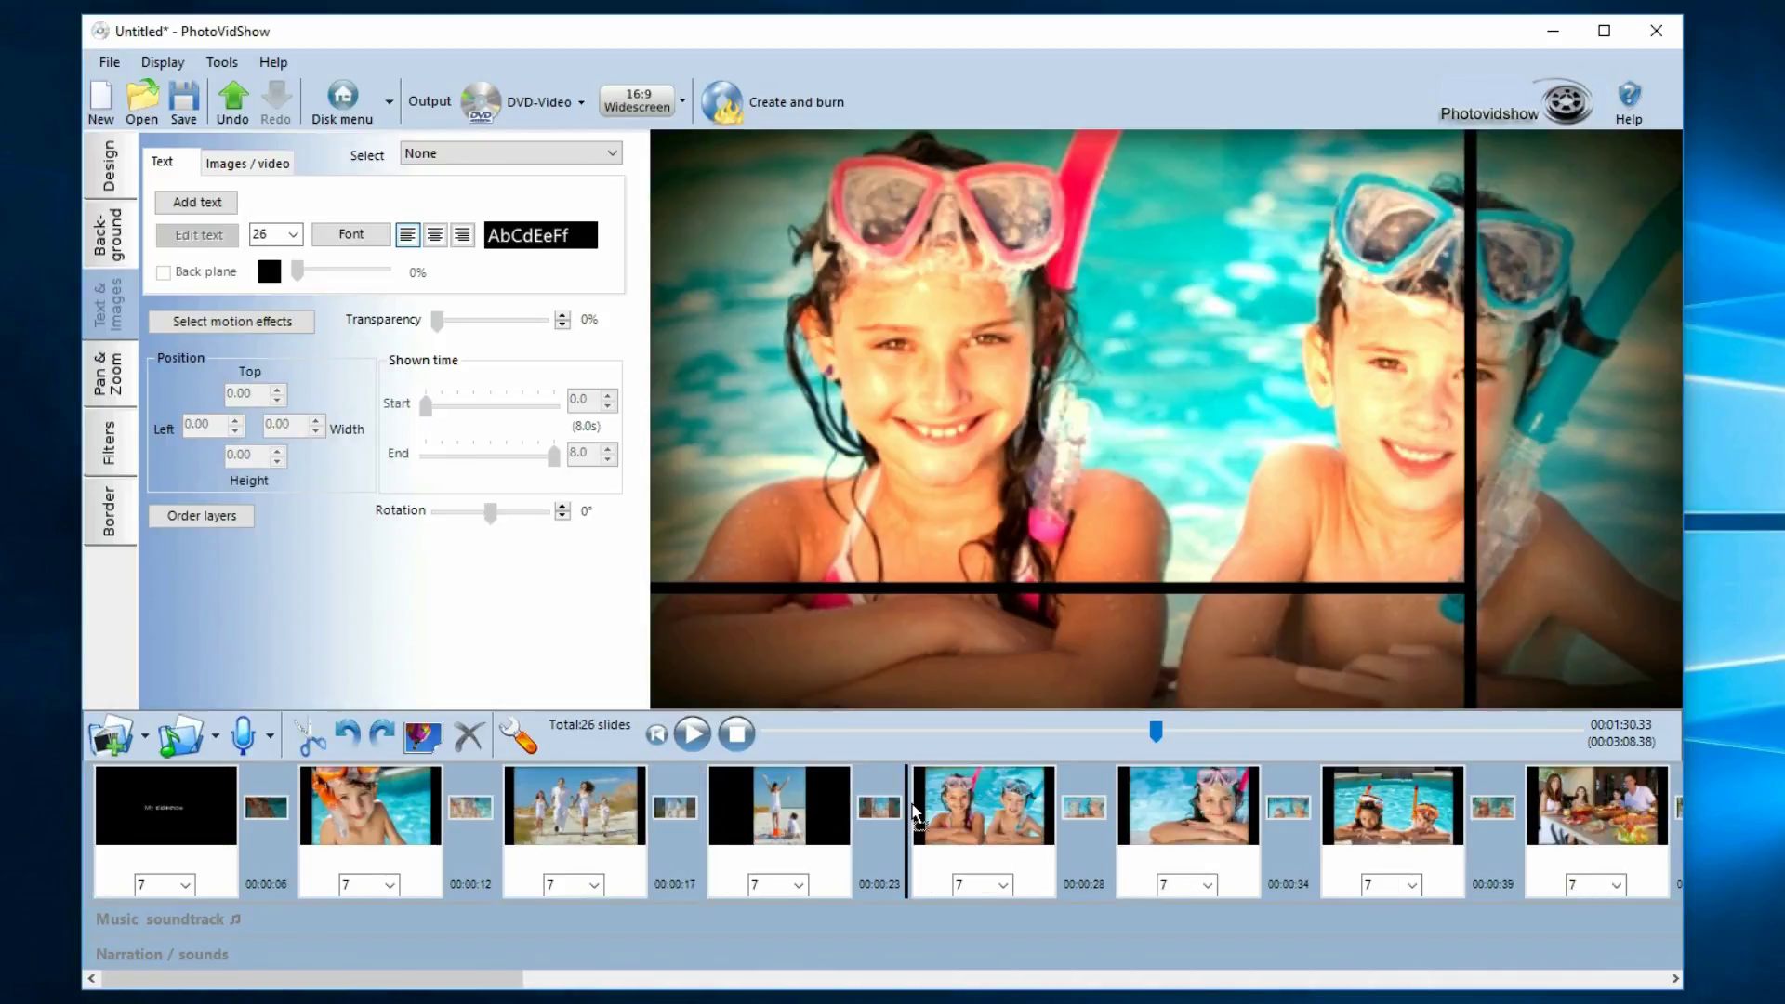
left_click_drag(914, 813, 911, 812)
left_click(1195, 830)
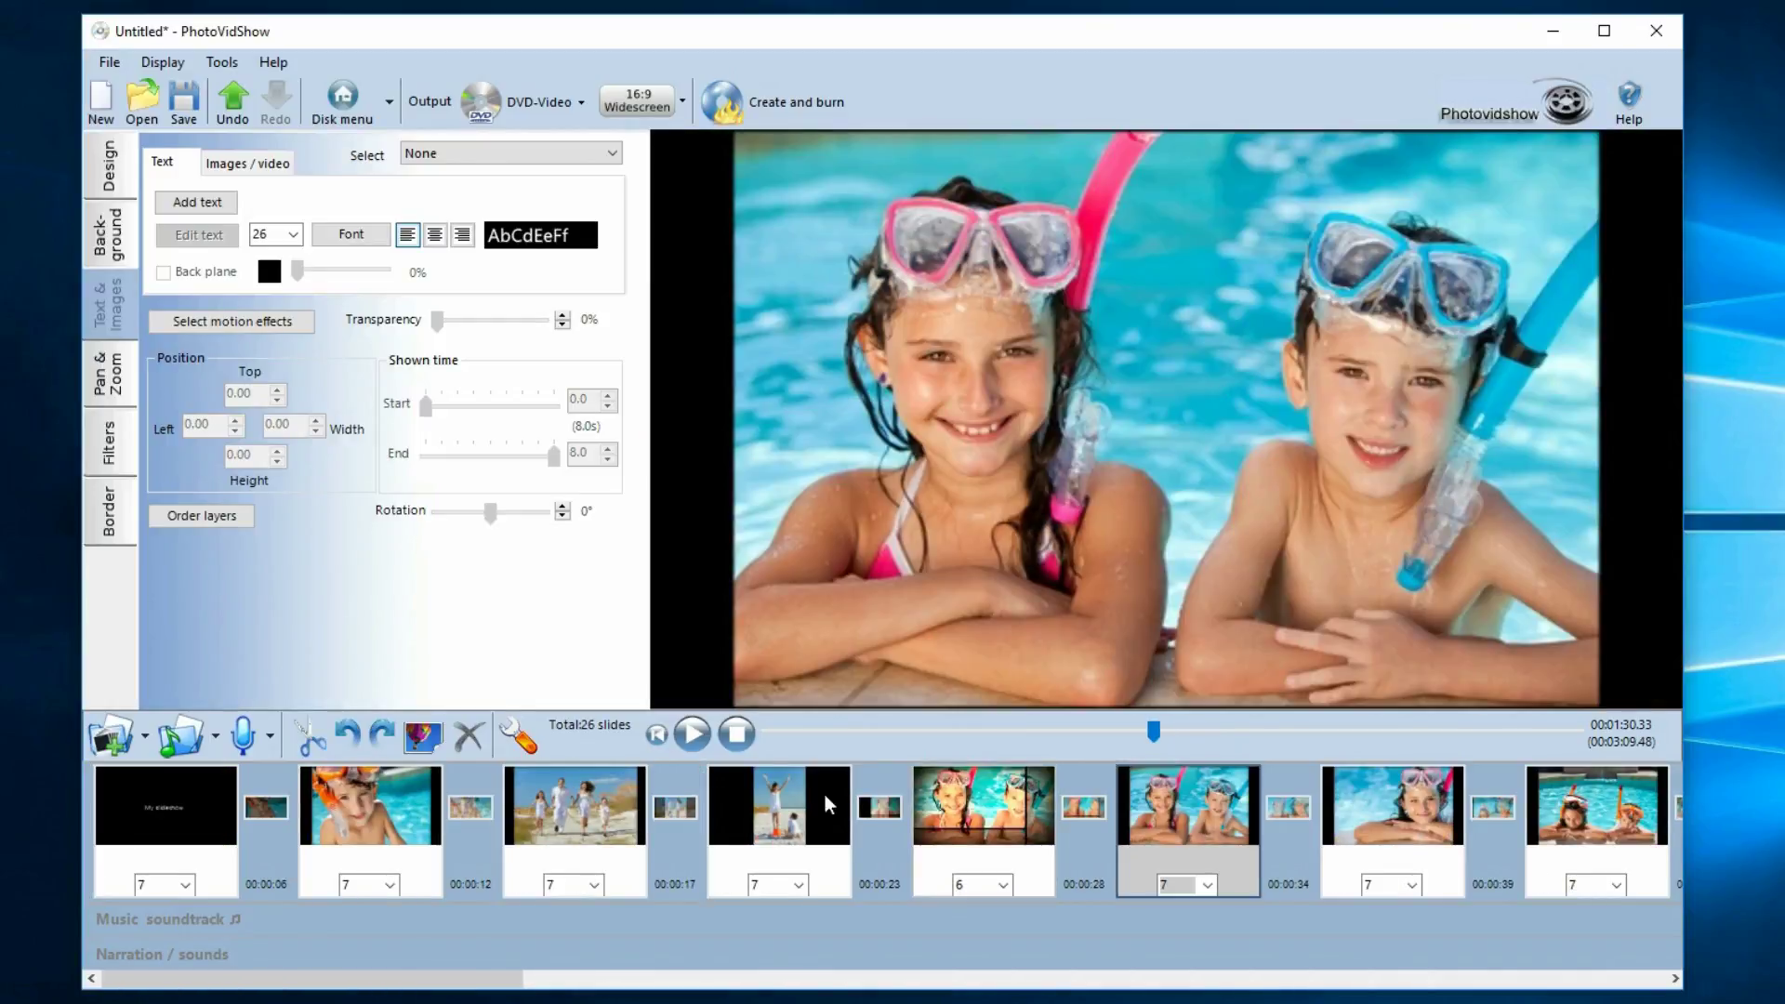
left_click(459, 736)
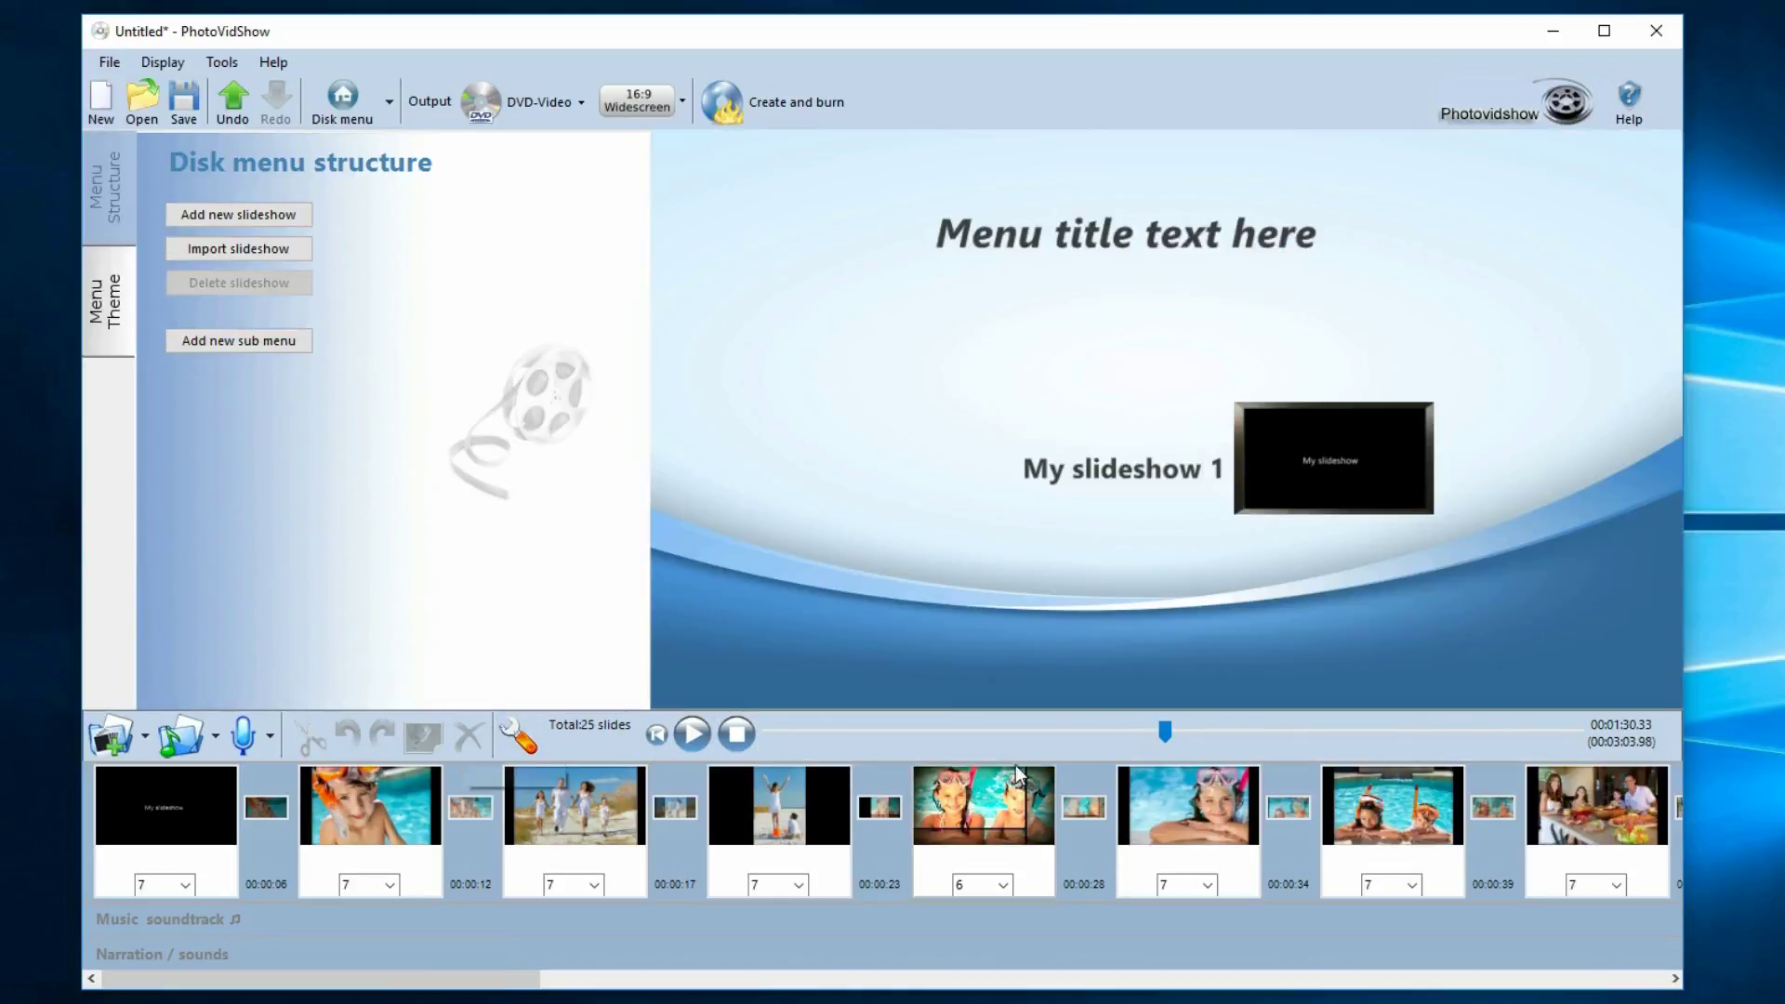
Play the slideshow from the montage slide to preview its effect and stop playback
left_click(675, 730)
left_click(967, 809)
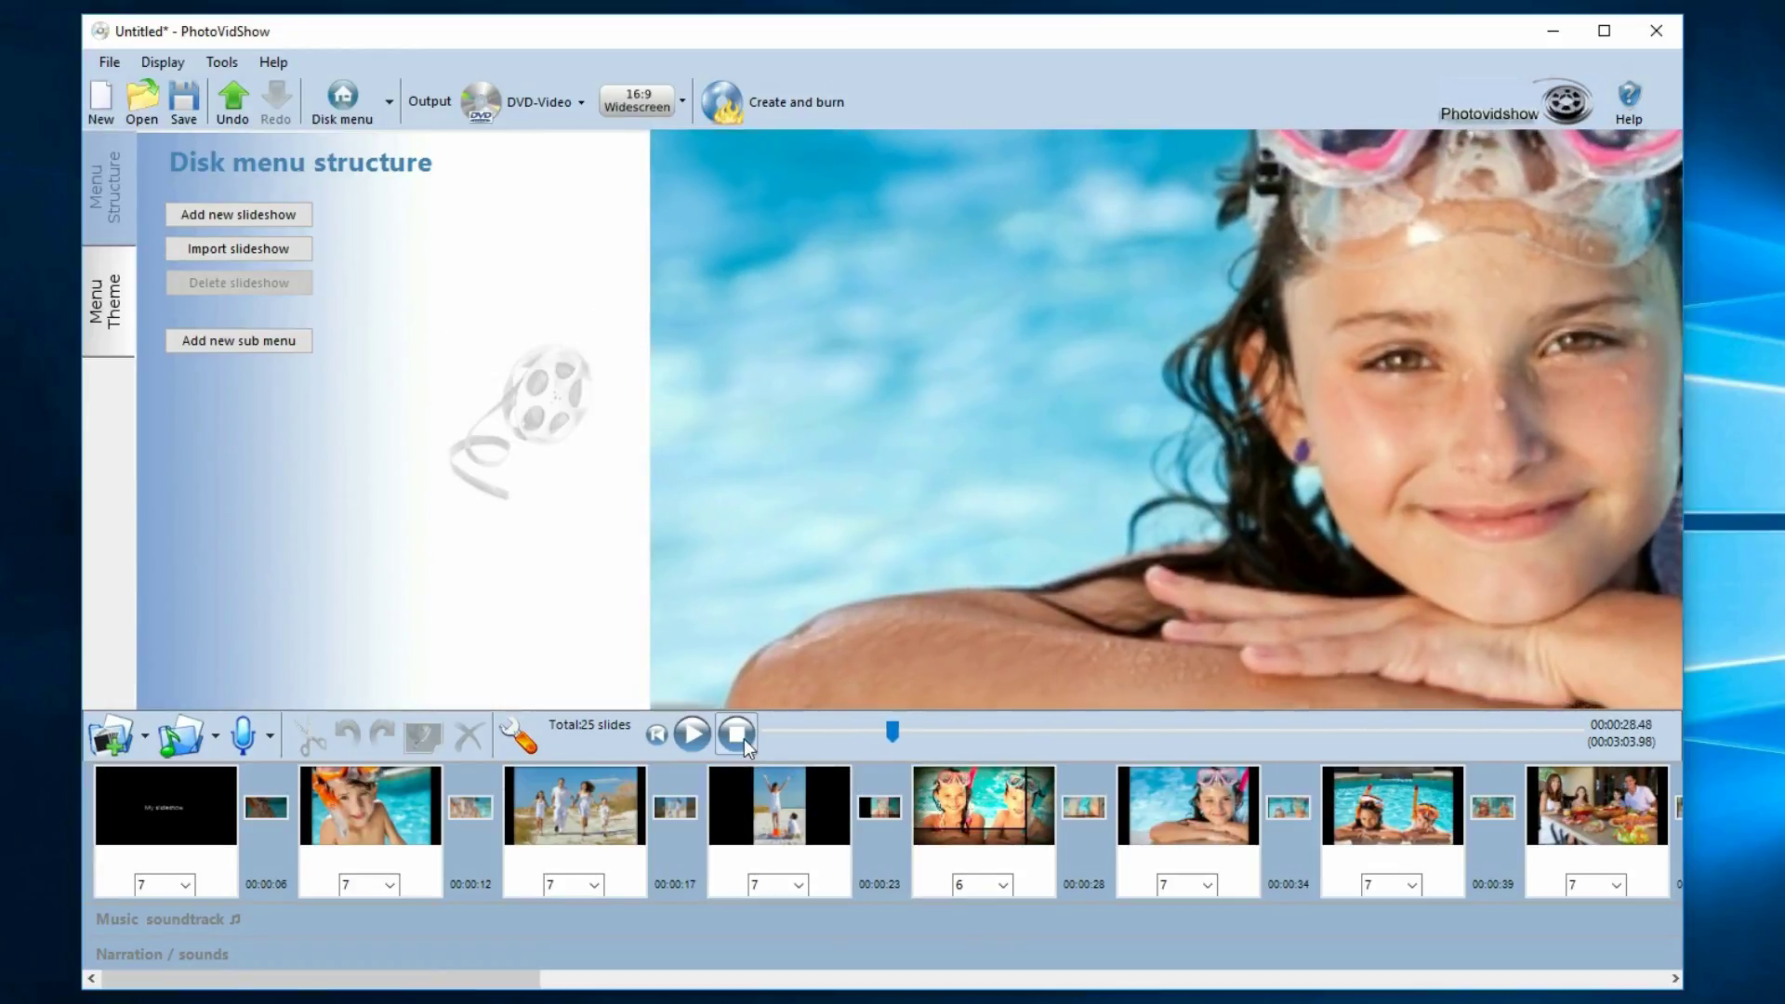
left_click(740, 737)
Select the slide of the family eating pizza and preview the Montage tile b and Montage tile with zoom(9) designs on it
left_click_drag(503, 980, 912, 972)
left_click(834, 792)
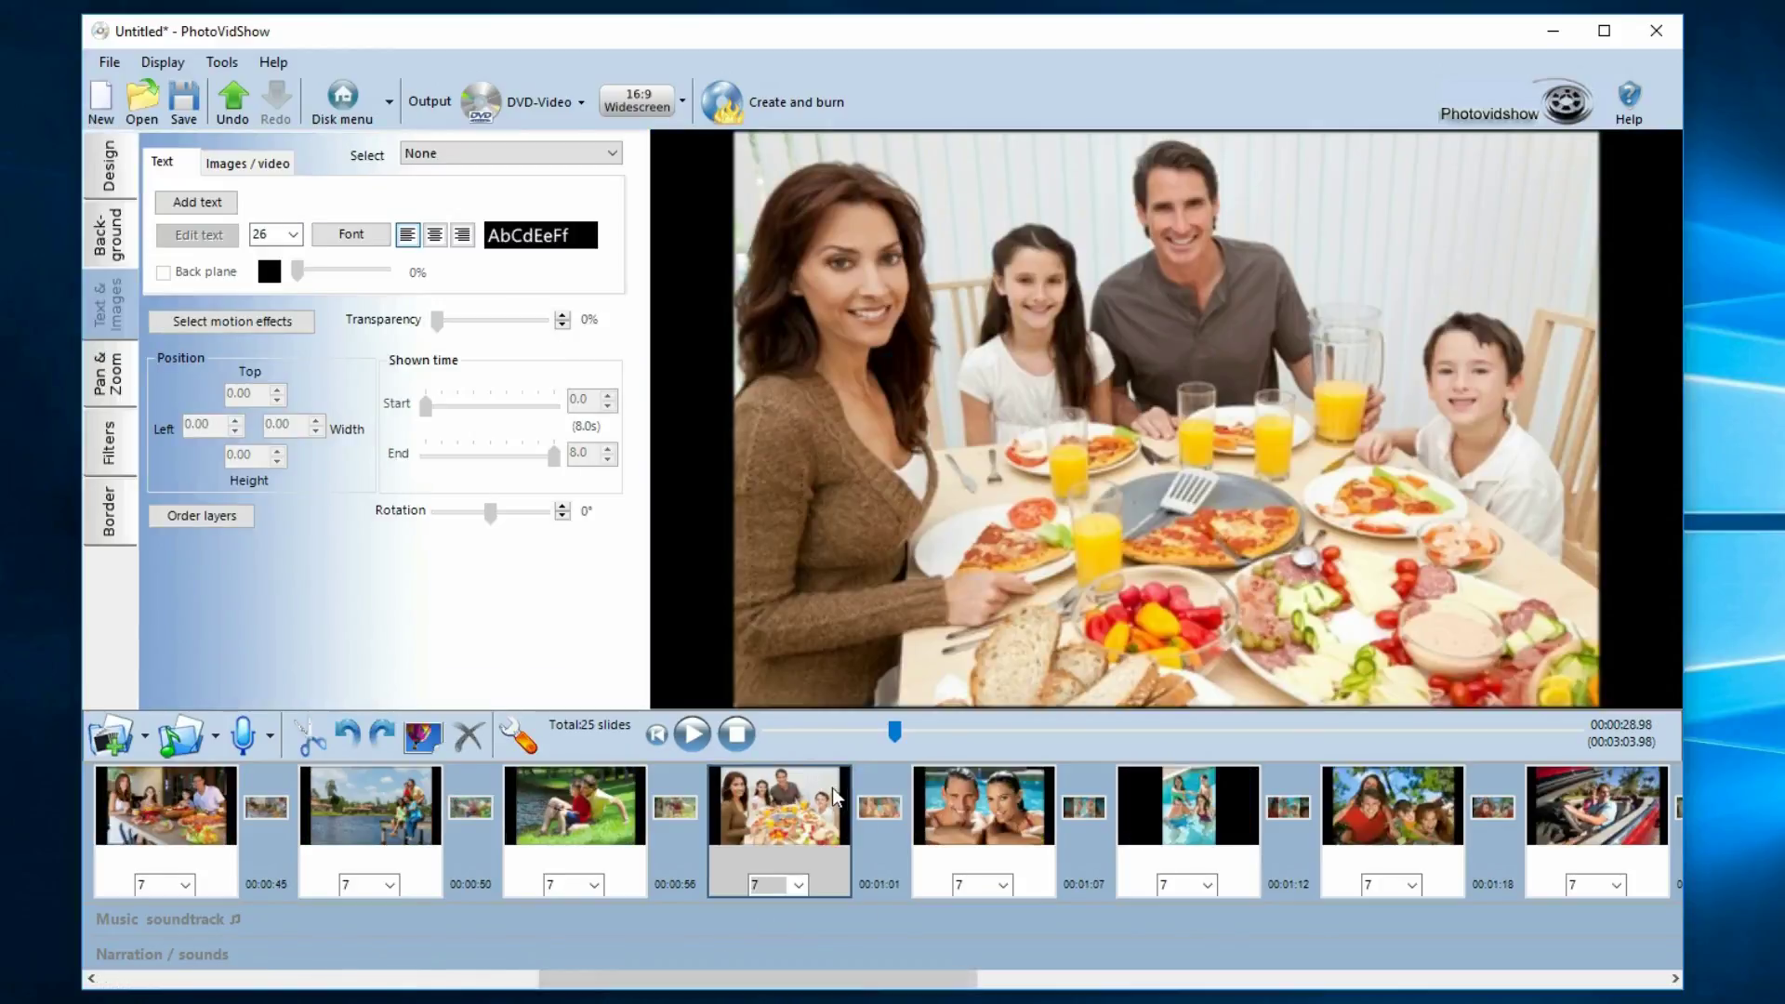
left_click(119, 166)
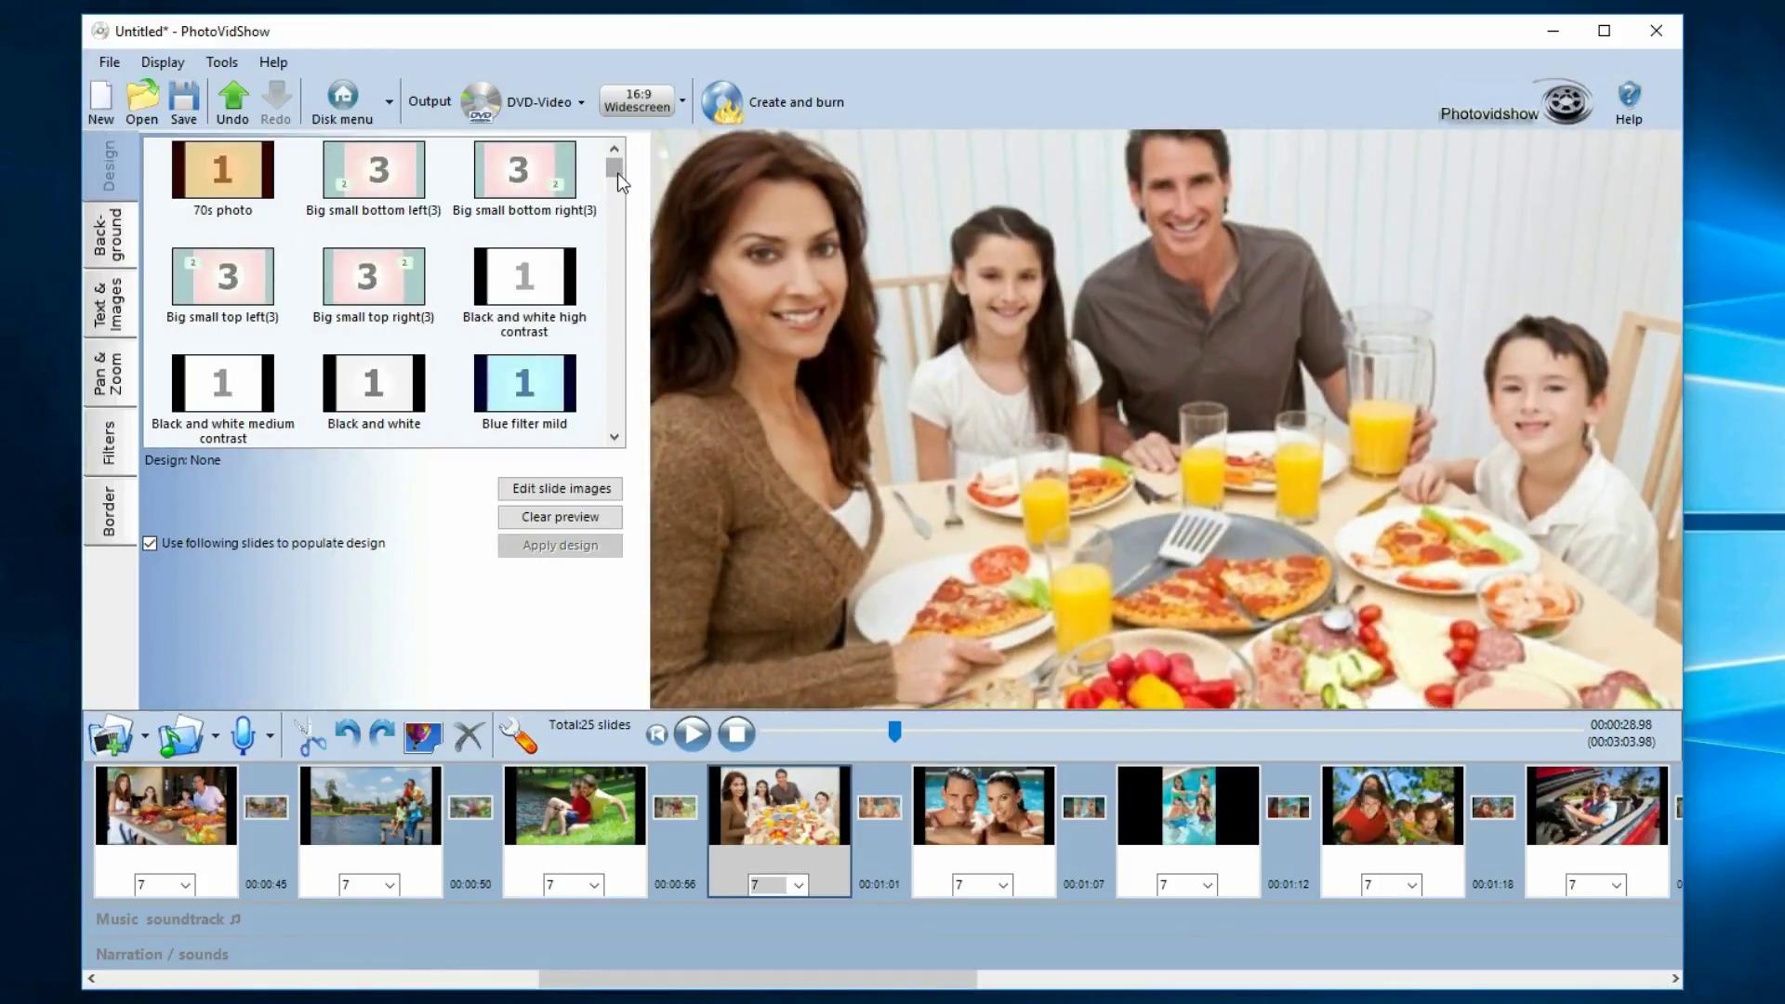
left_click_drag(617, 173, 606, 257)
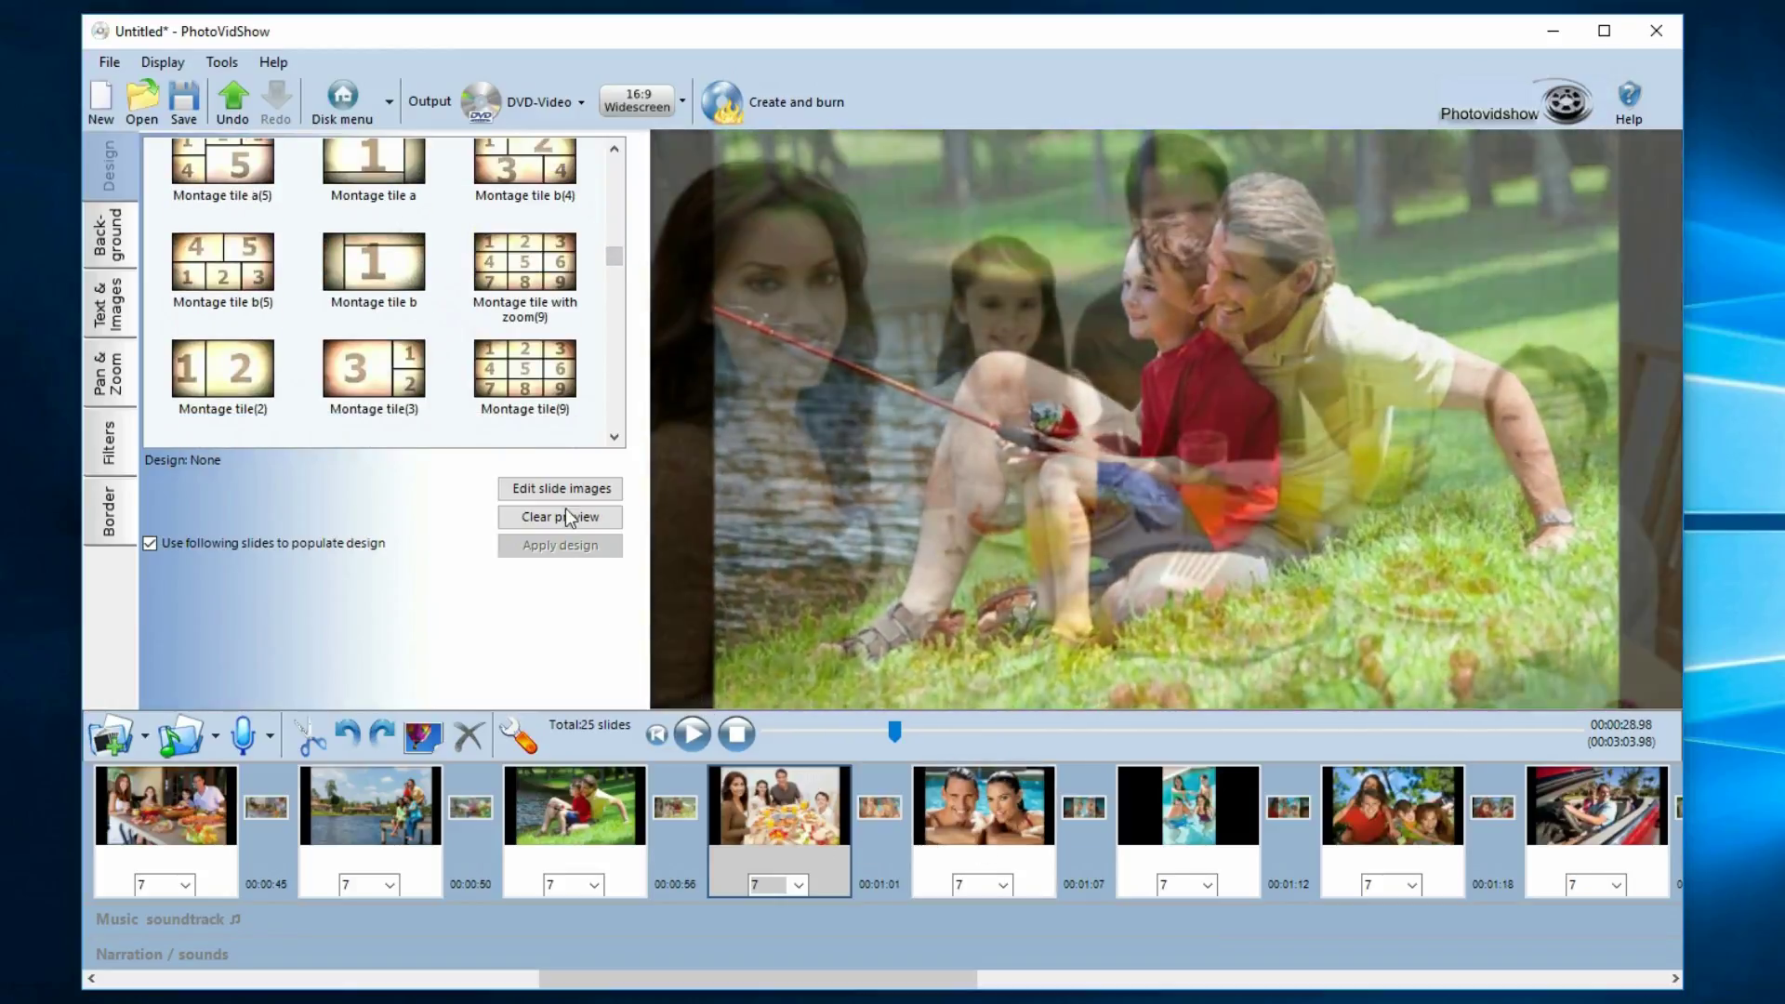
left_click(566, 516)
left_click(372, 265)
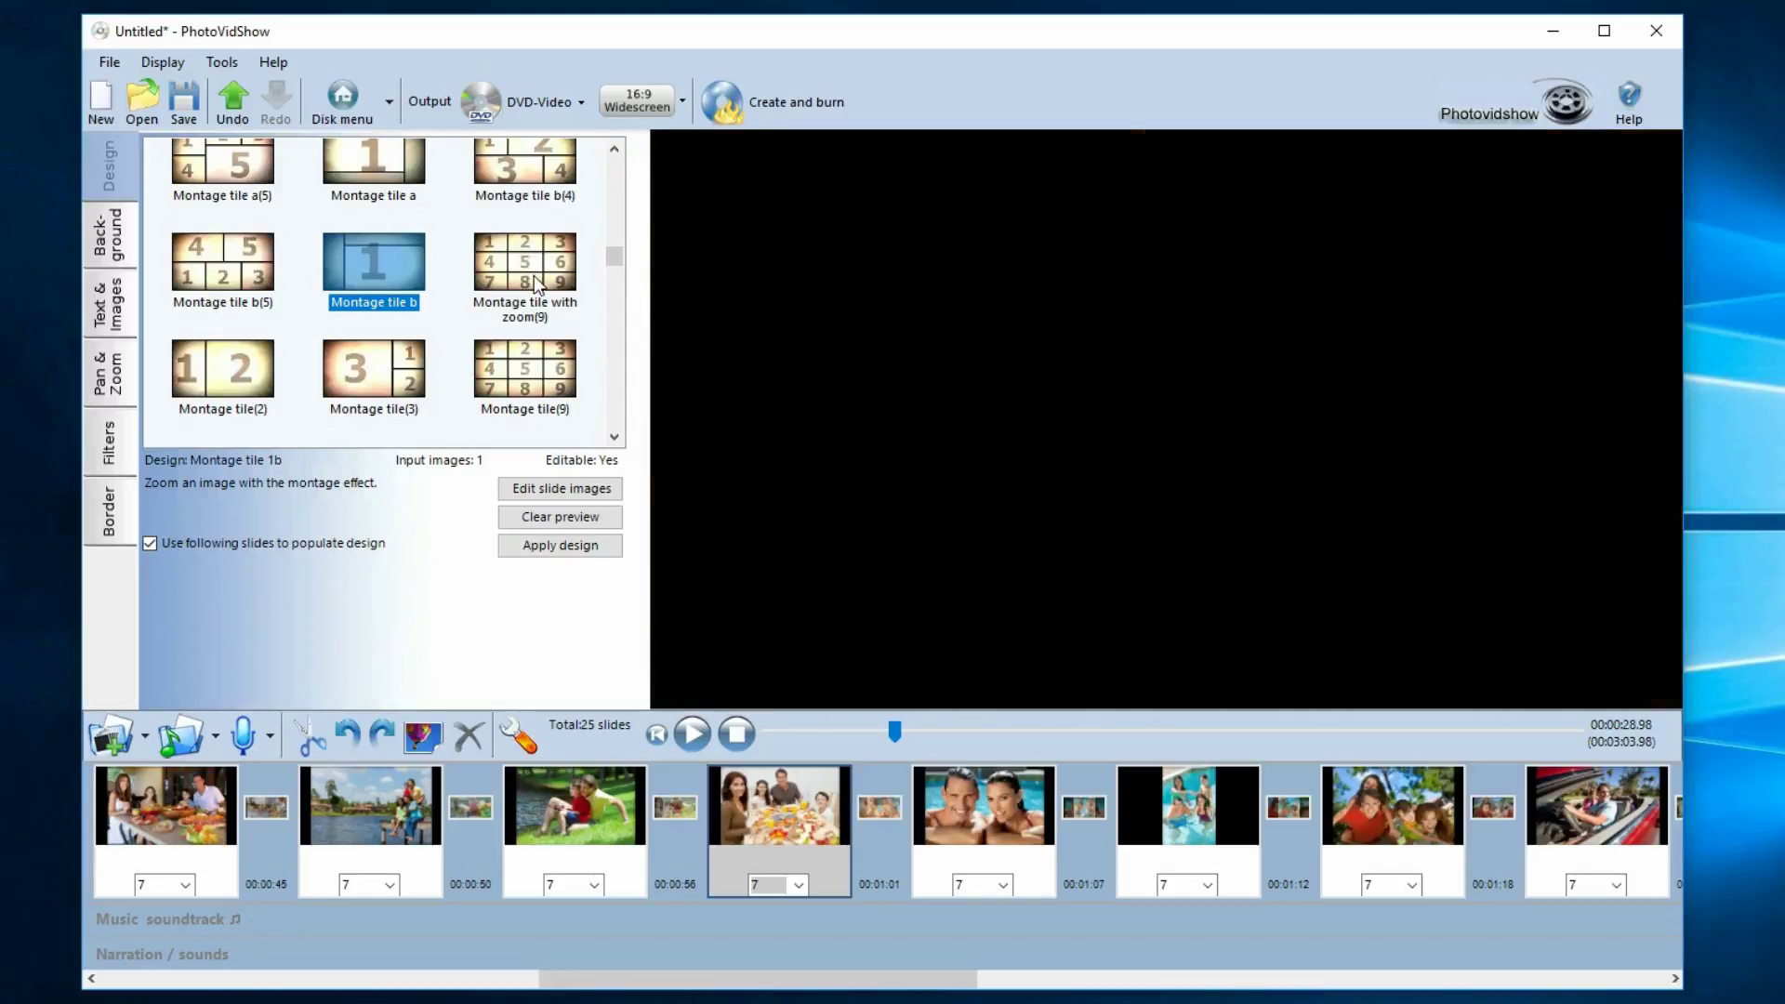
left_click(533, 275)
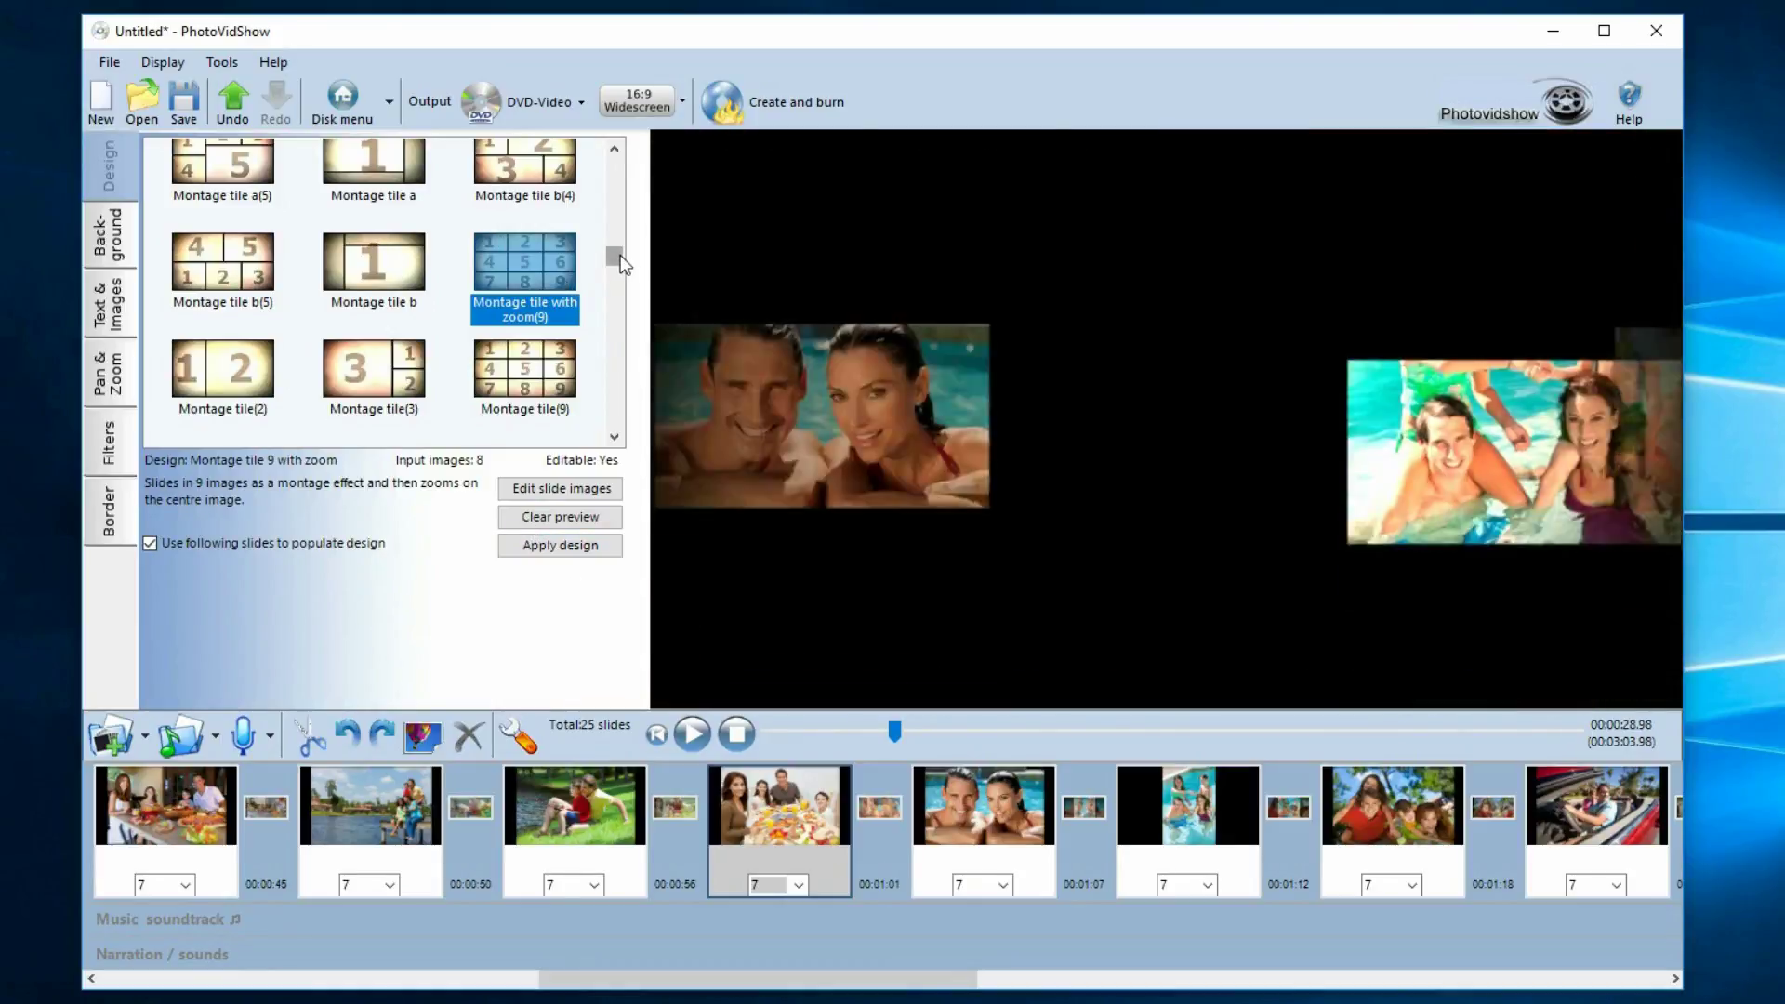
Apply the Montage tile a(4) design to the family meal slide, using the following slides to populate it
scroll(617, 255, "up", 2)
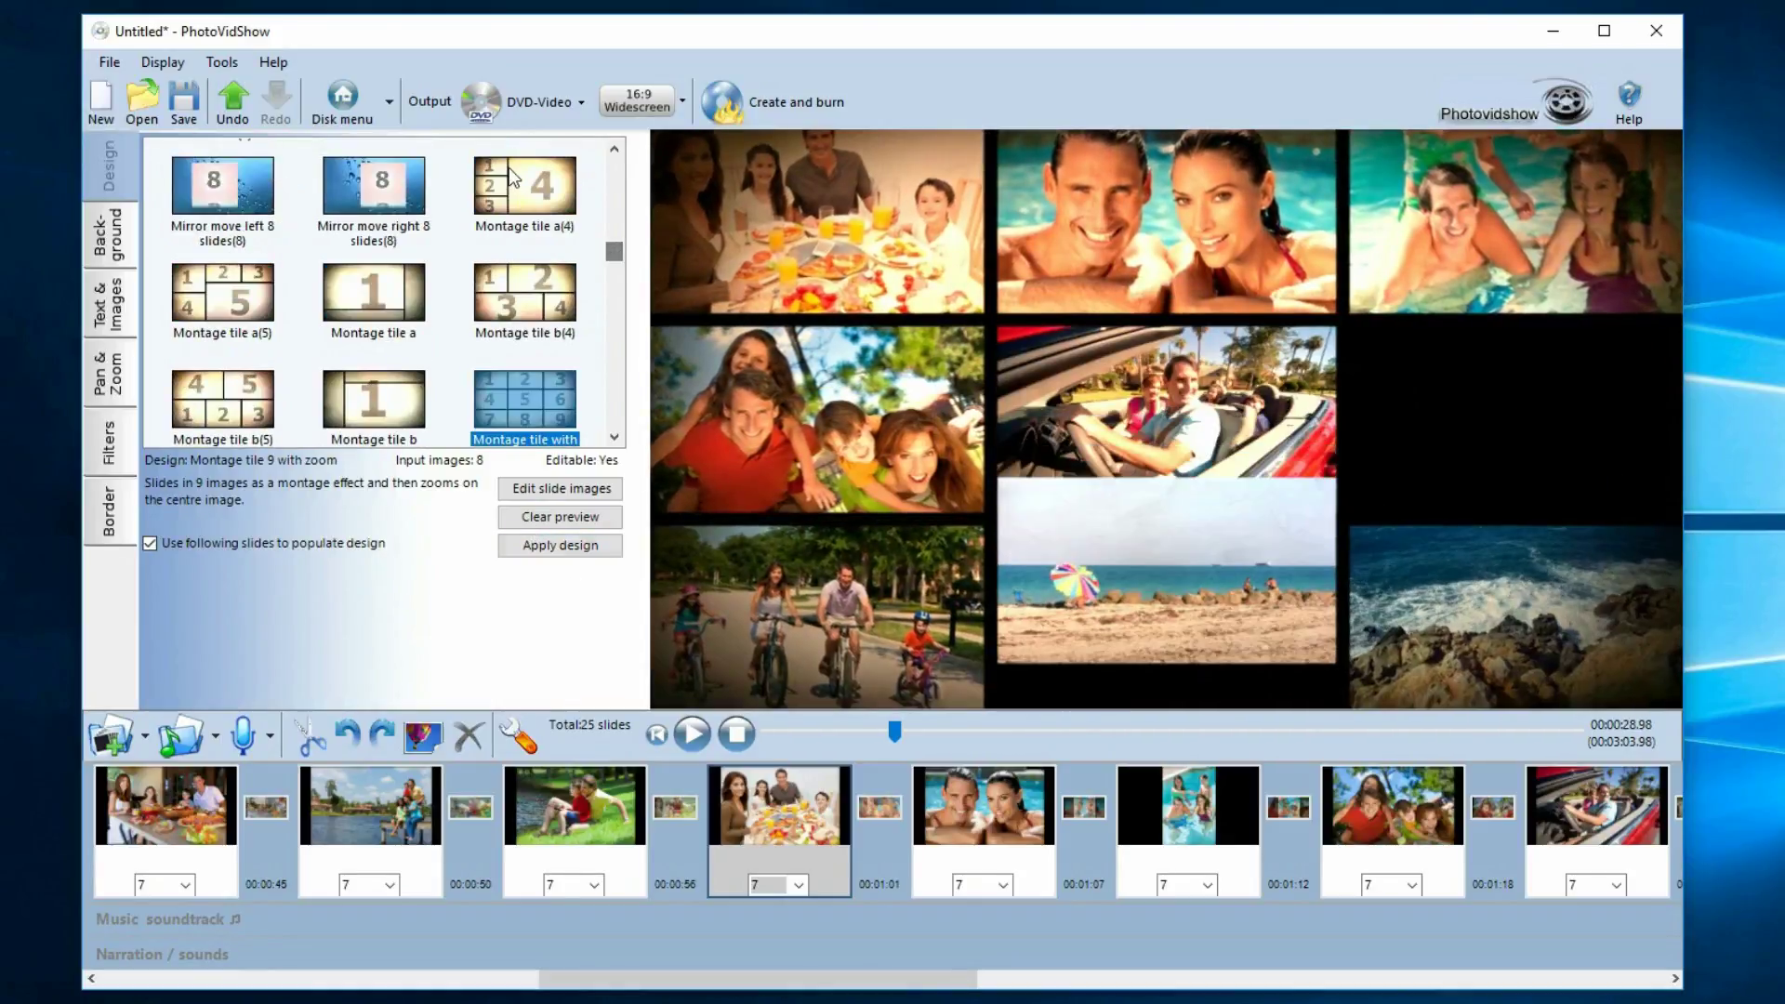
left_click(509, 170)
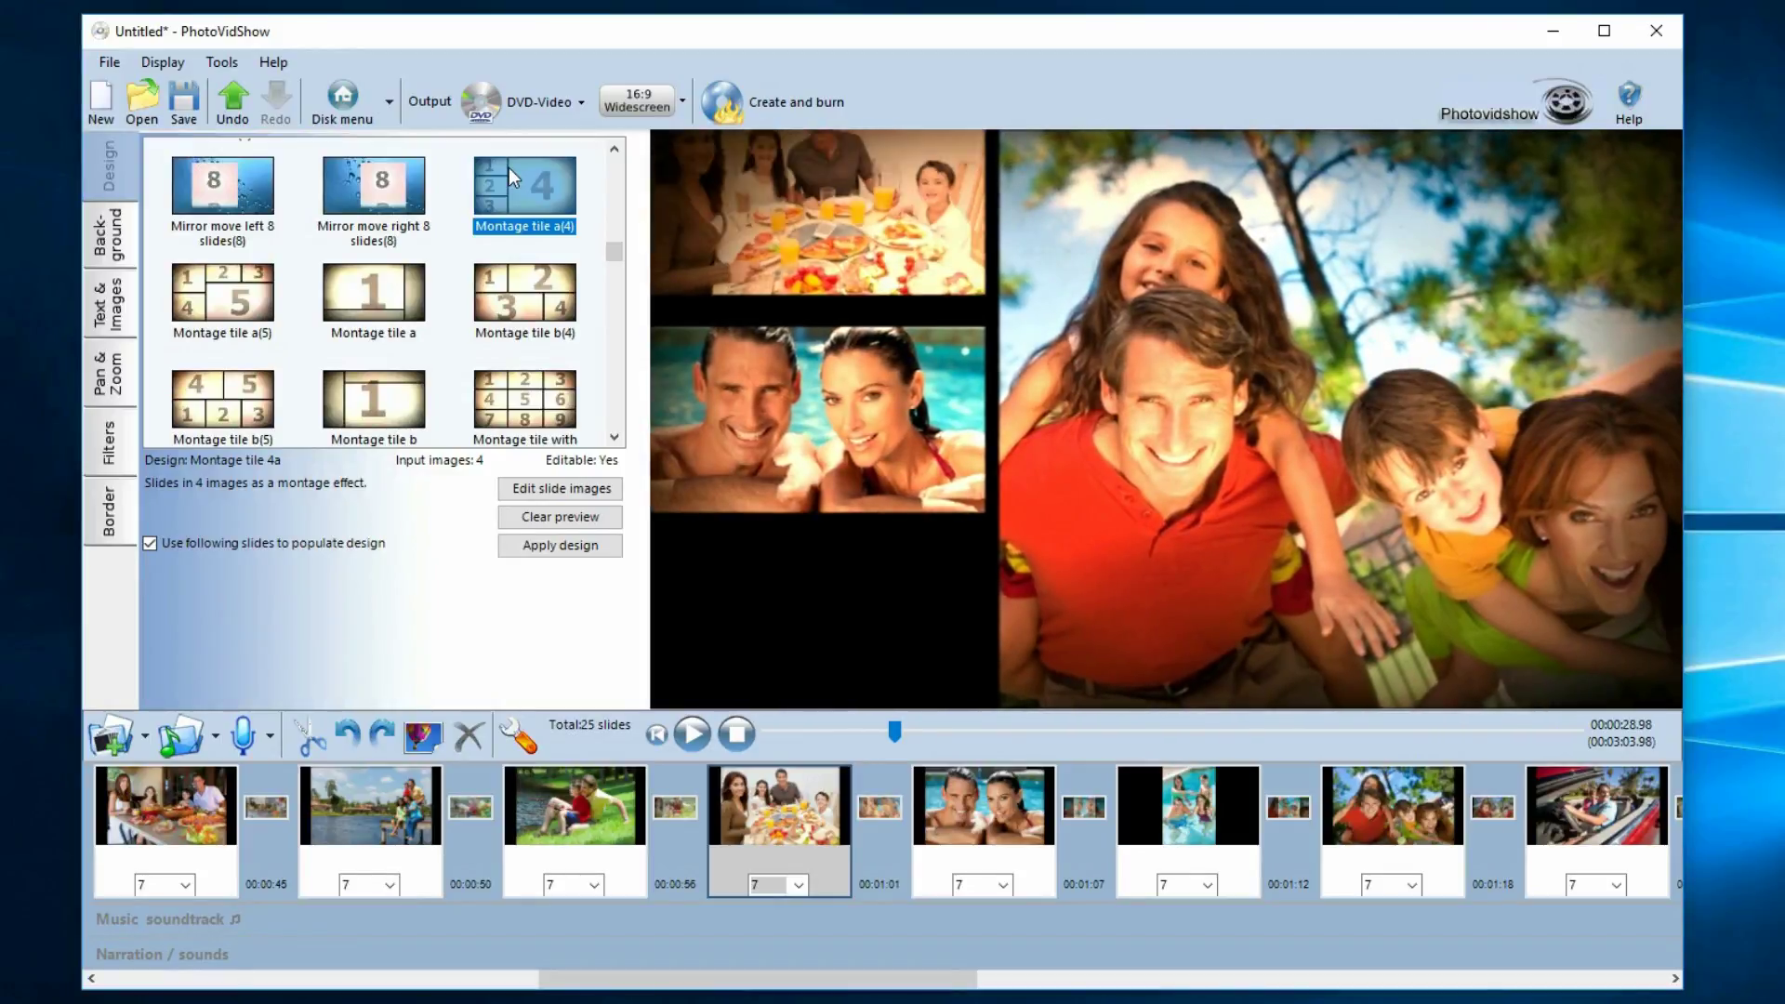
left_click(600, 549)
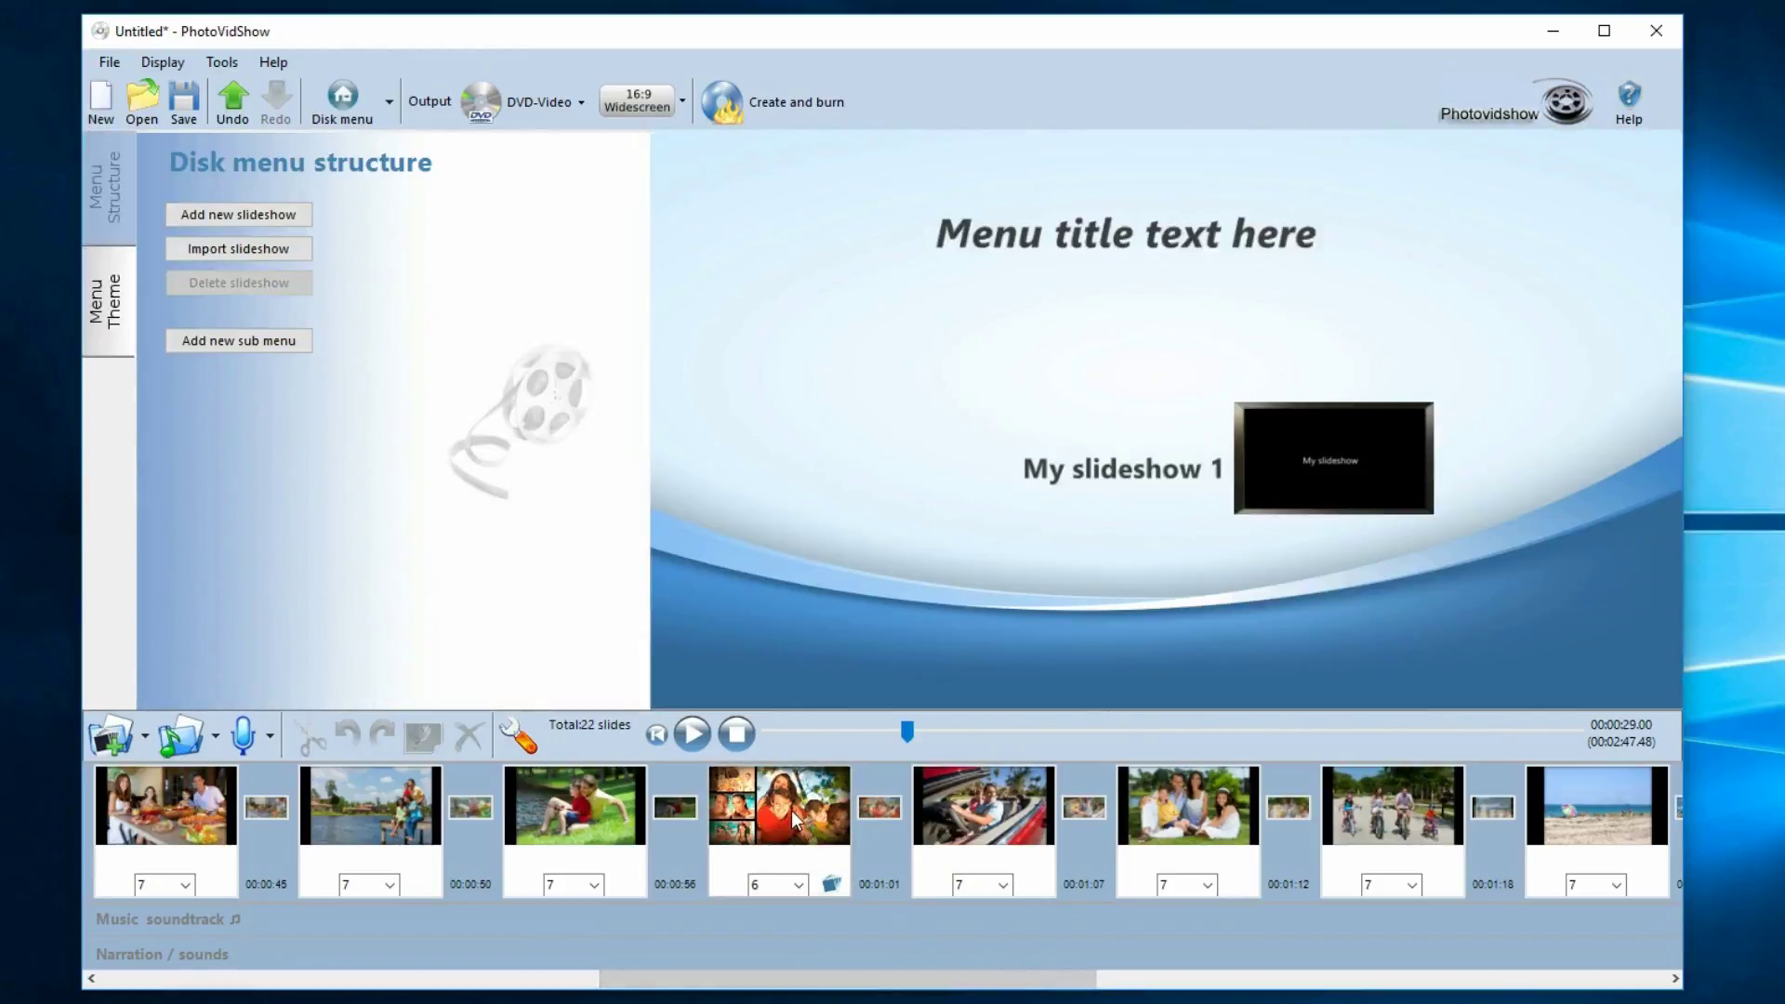
View the new four-image montage slide and the slide of the family running on the beach in the preview
left_click(791, 810)
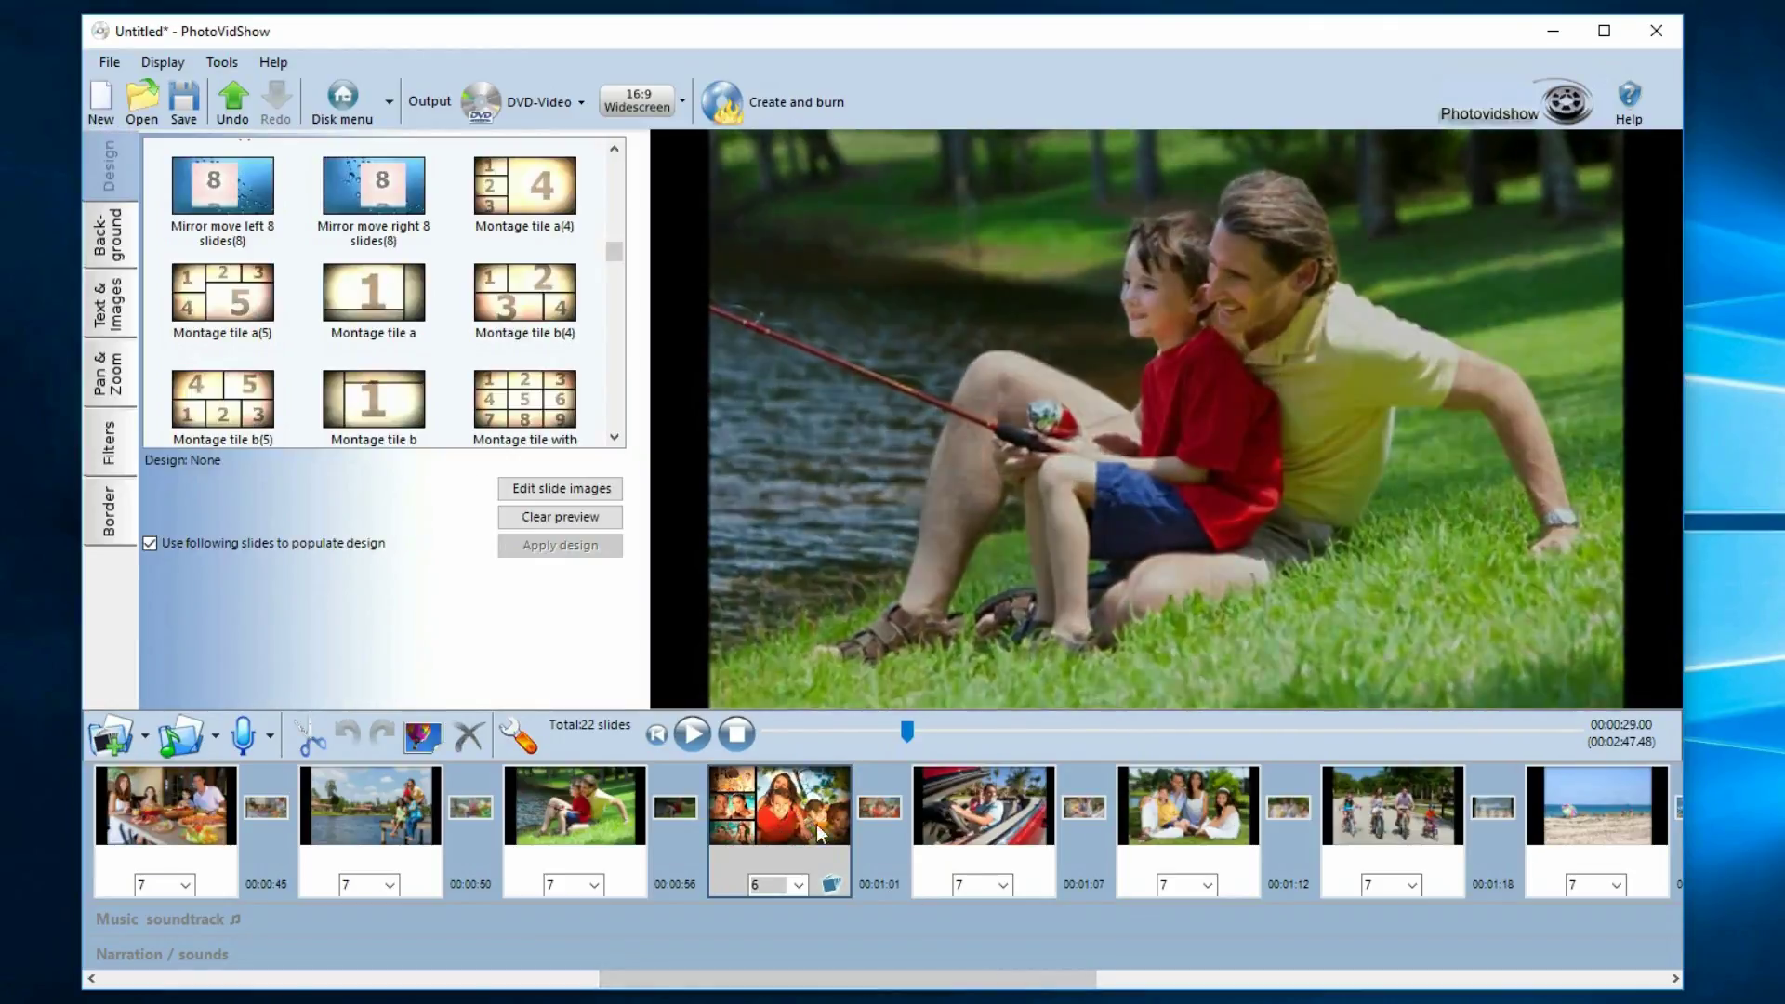
left_click_drag(1063, 983, 722, 957)
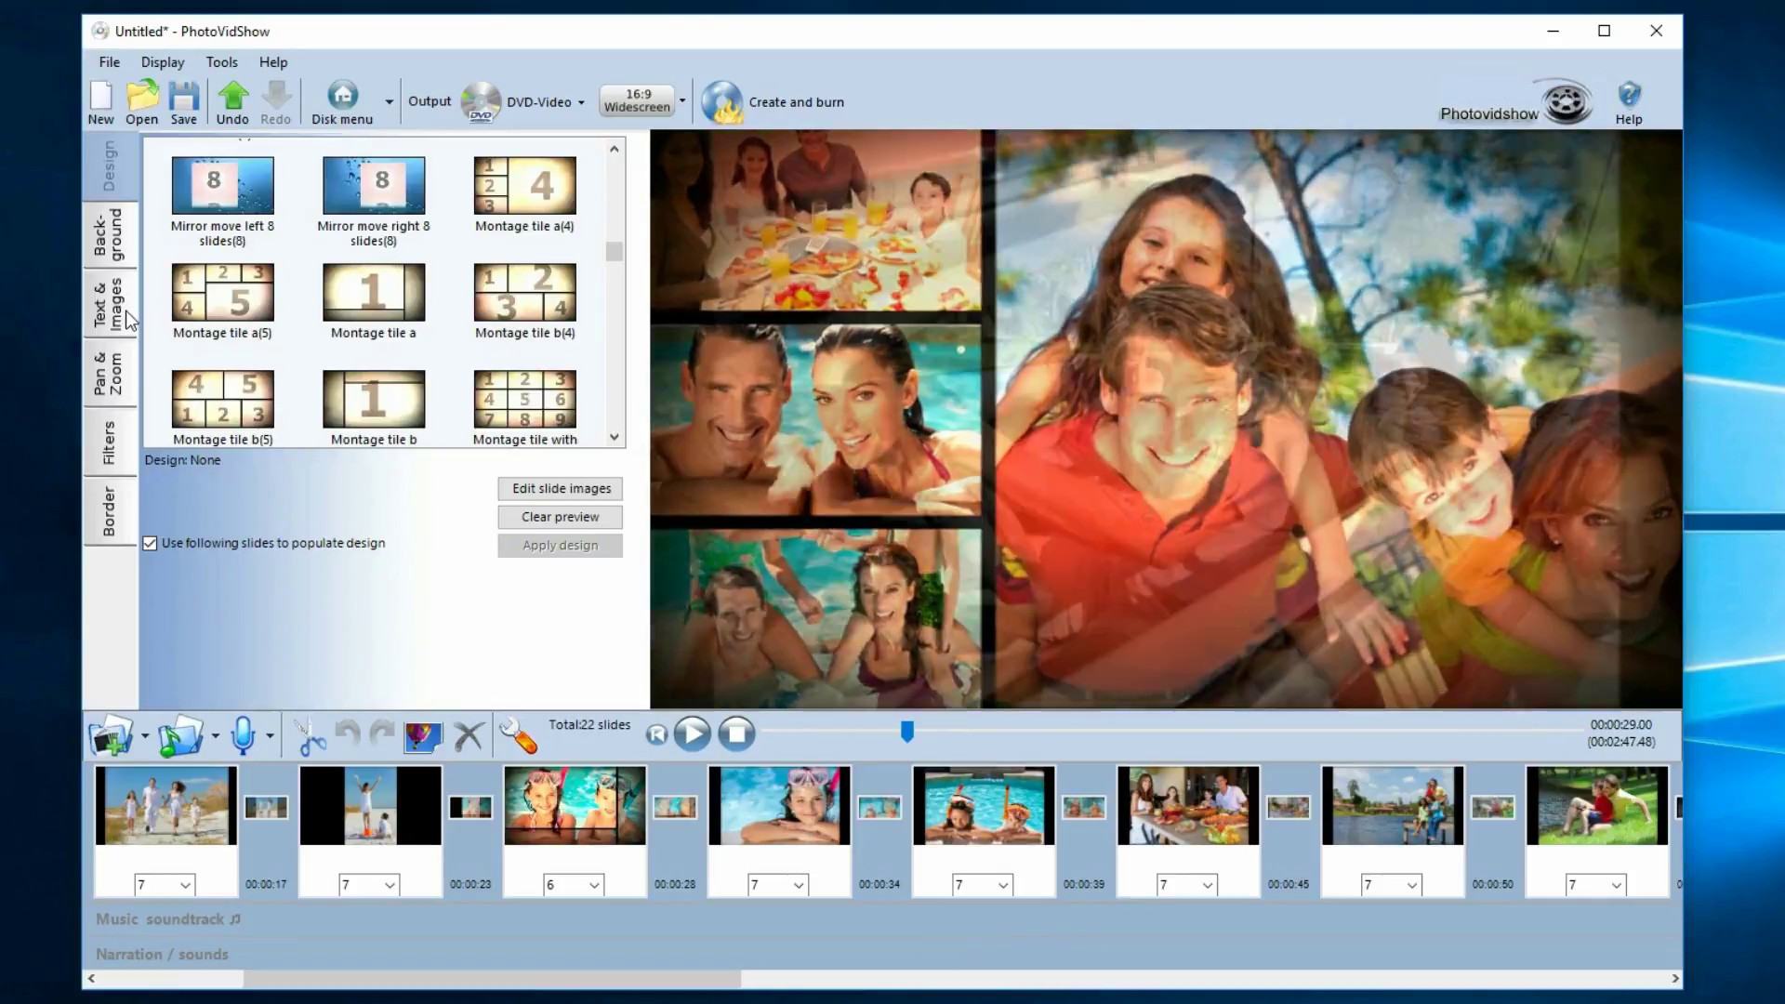
left_click(125, 310)
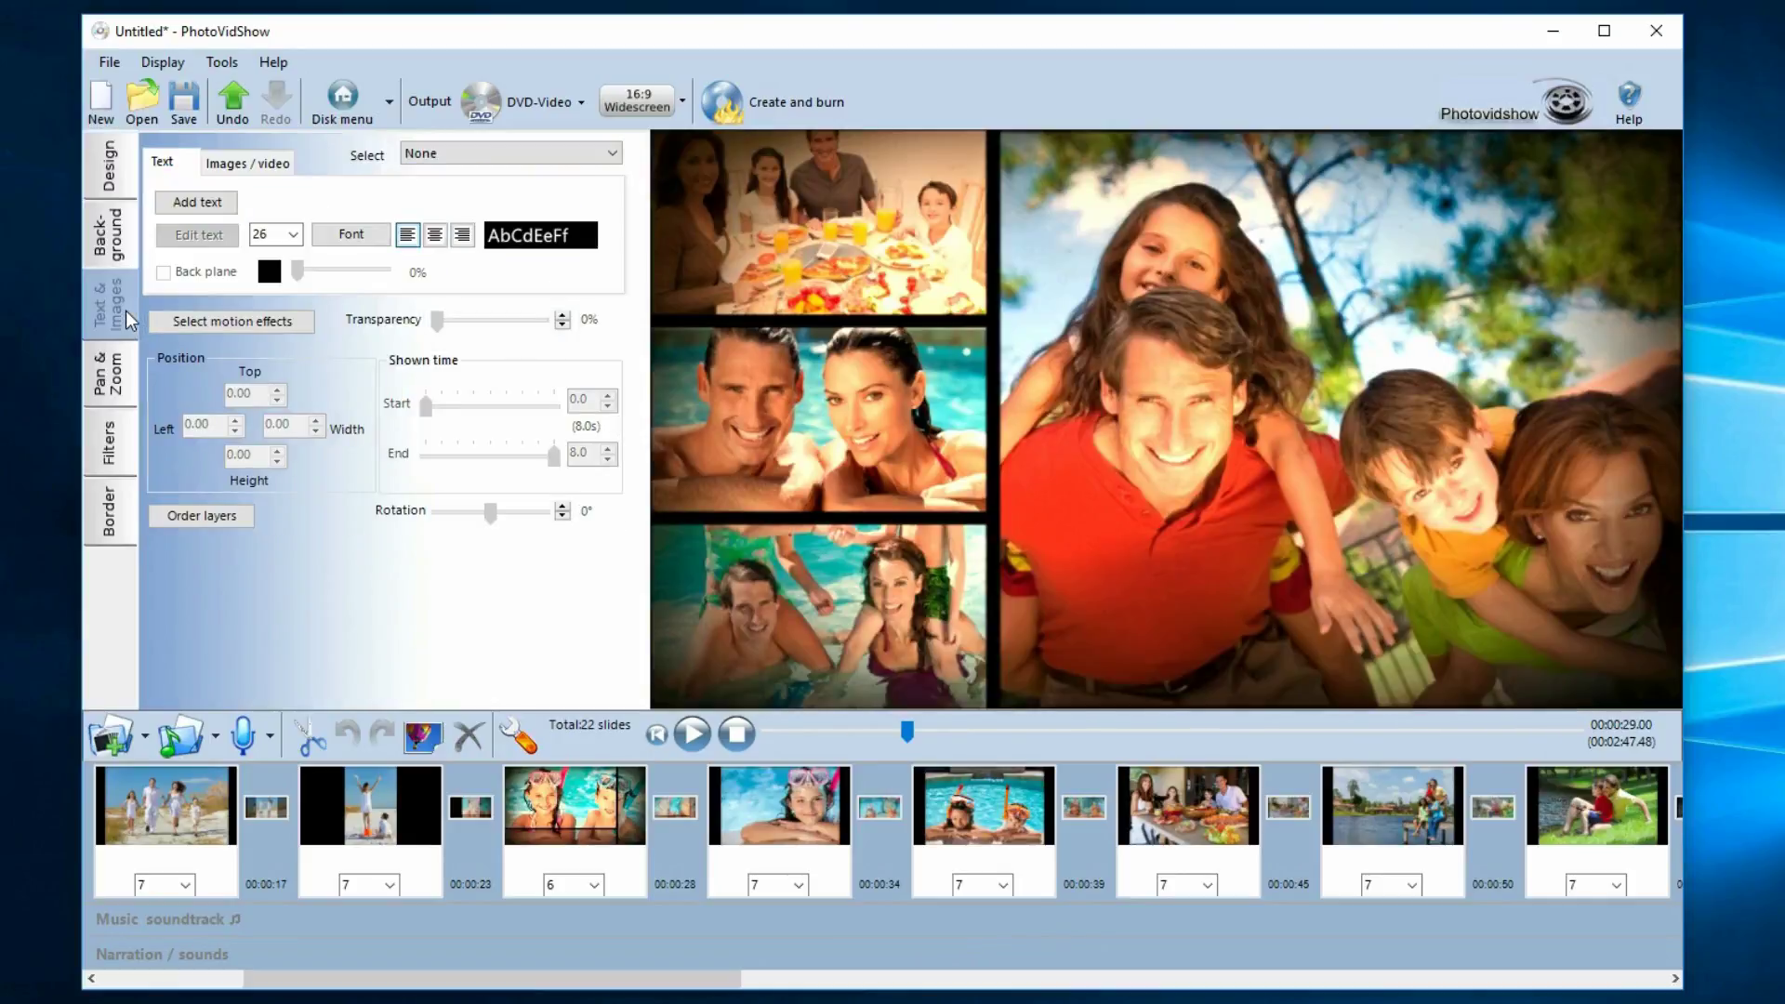
left_click(215, 833)
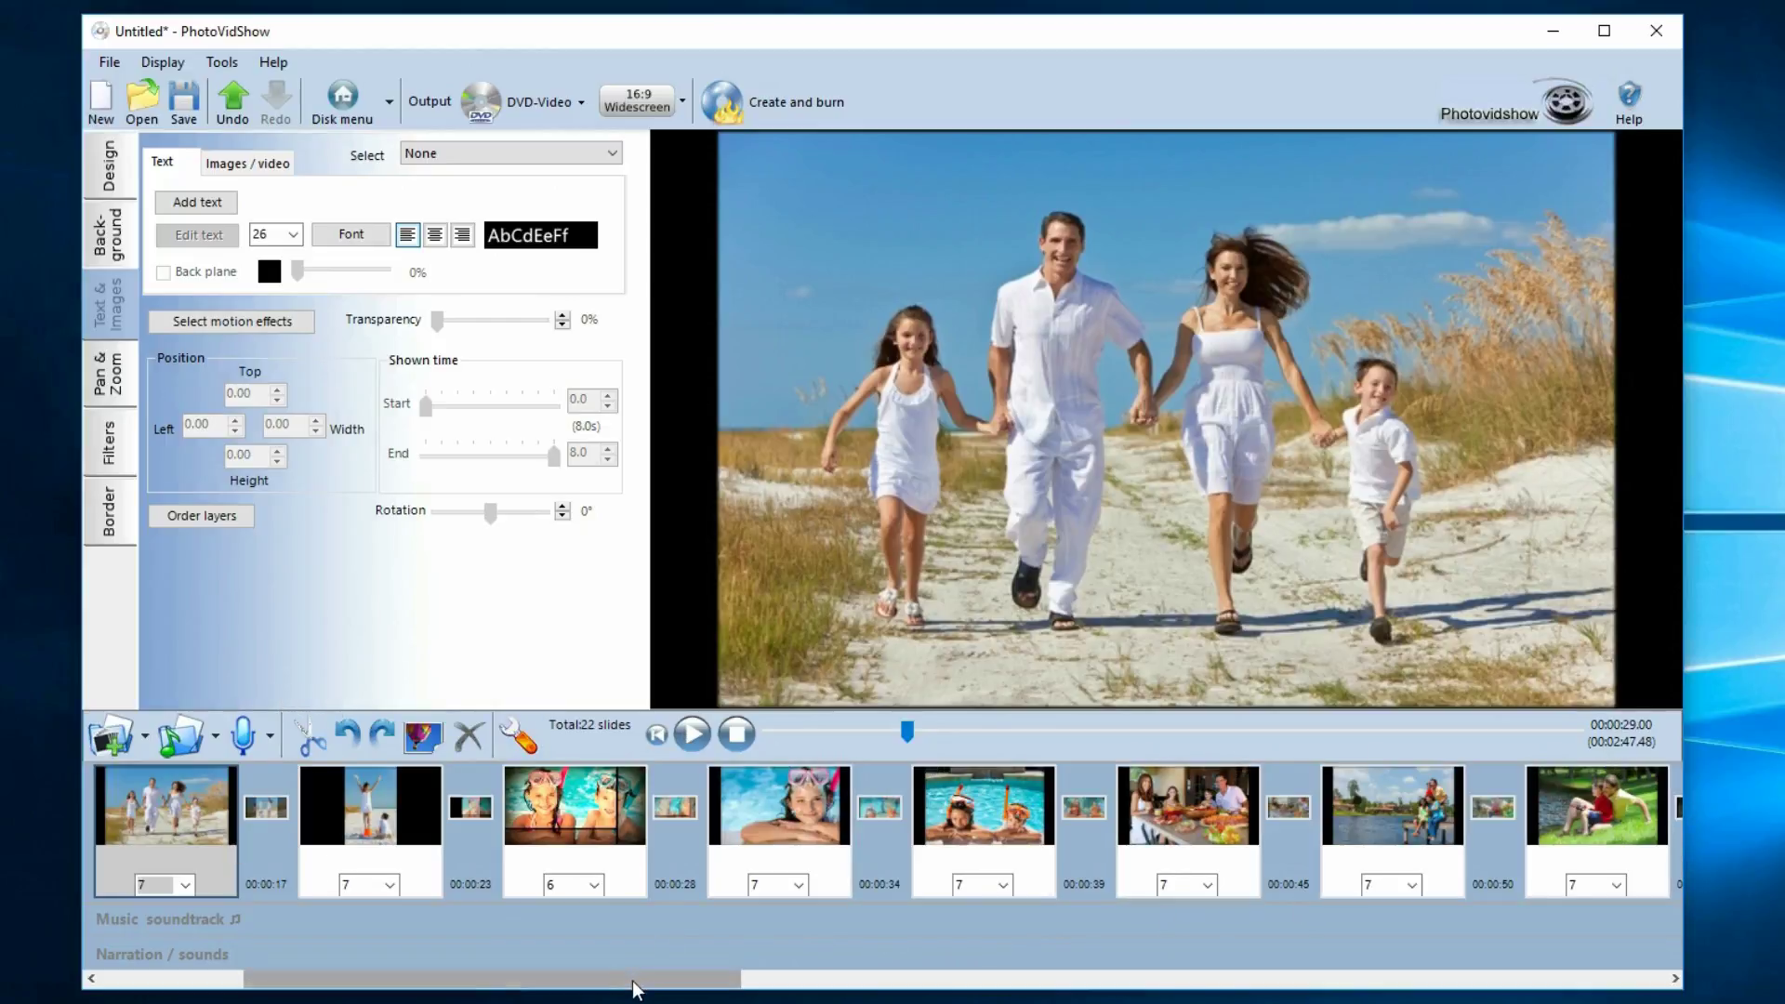
left_click_drag(638, 980, 548, 983)
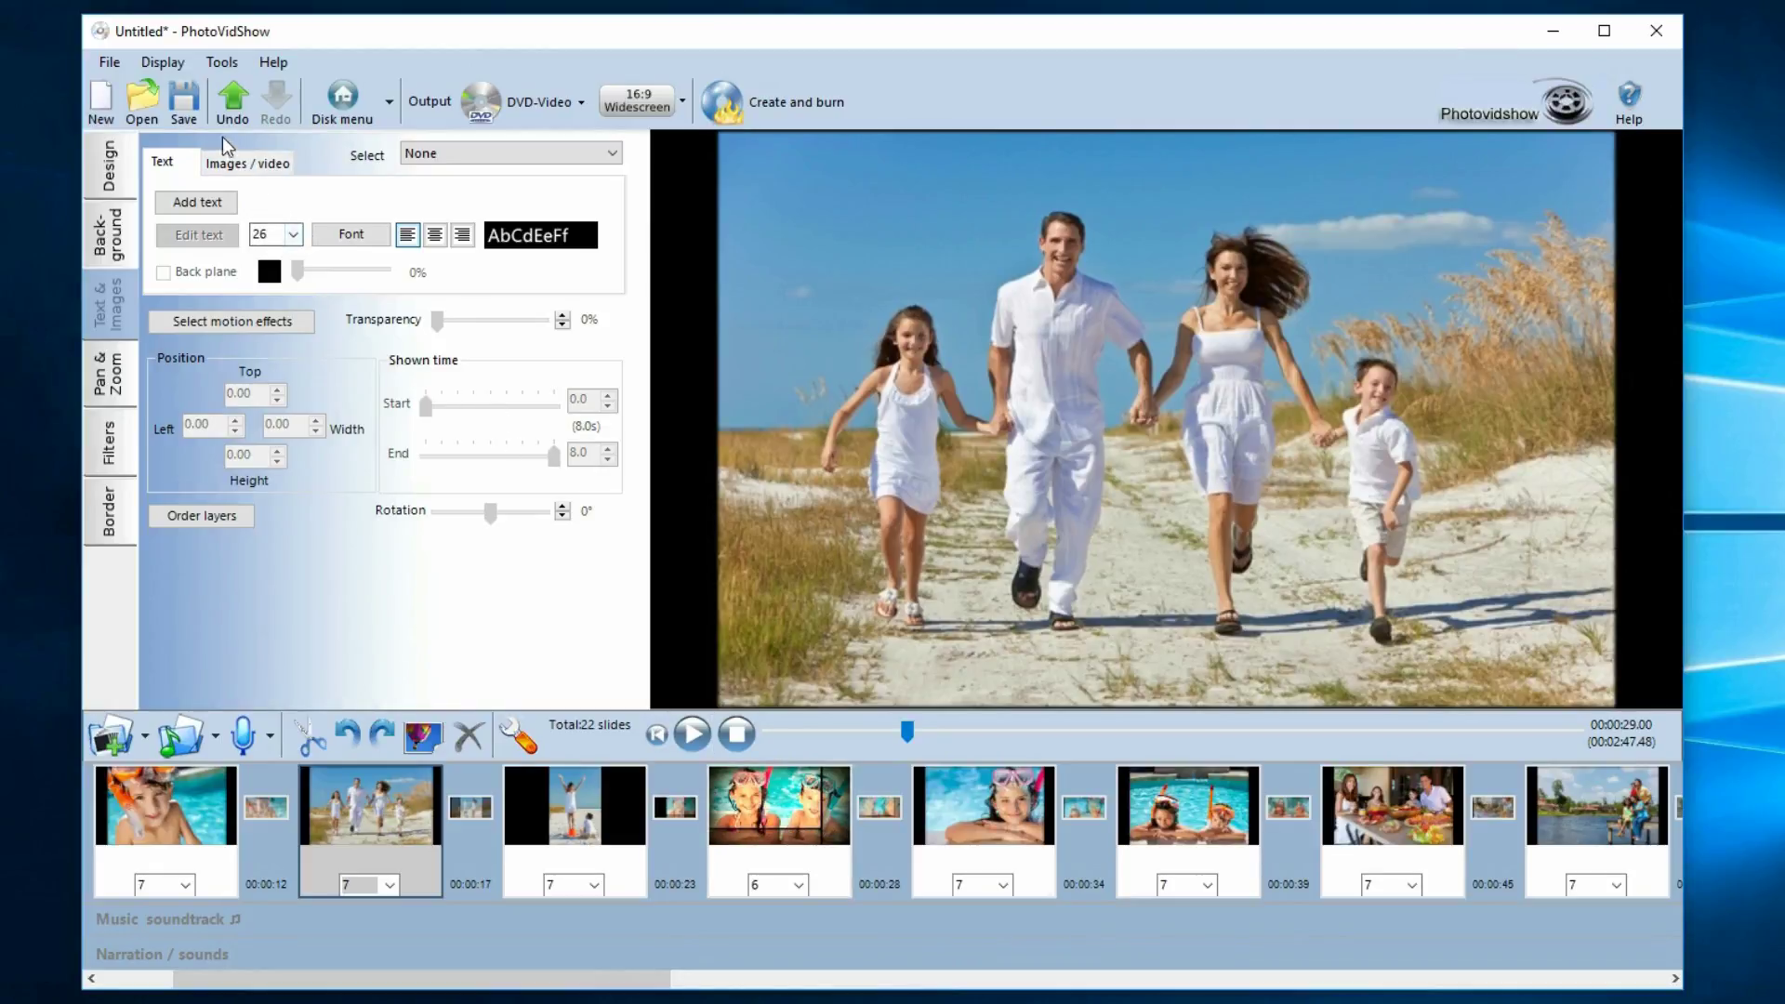
Save the project as project4 in the Projects folder
left_click(184, 108)
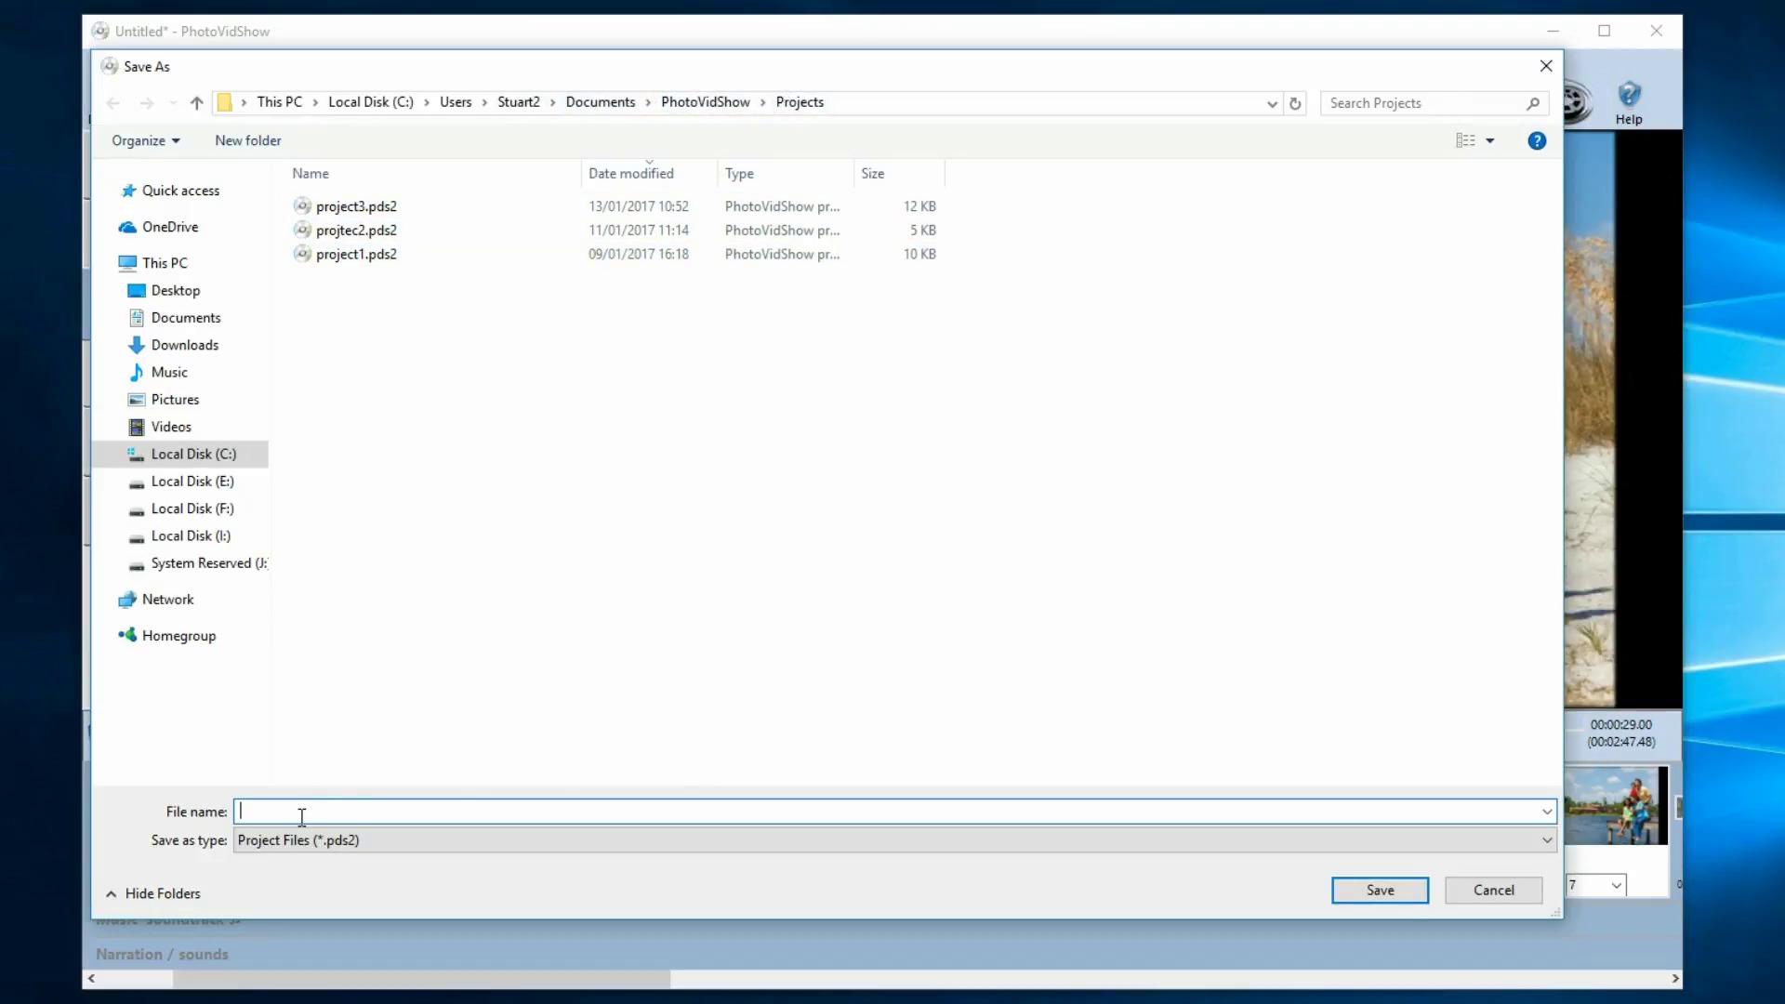
type("project4")
left_click(1380, 889)
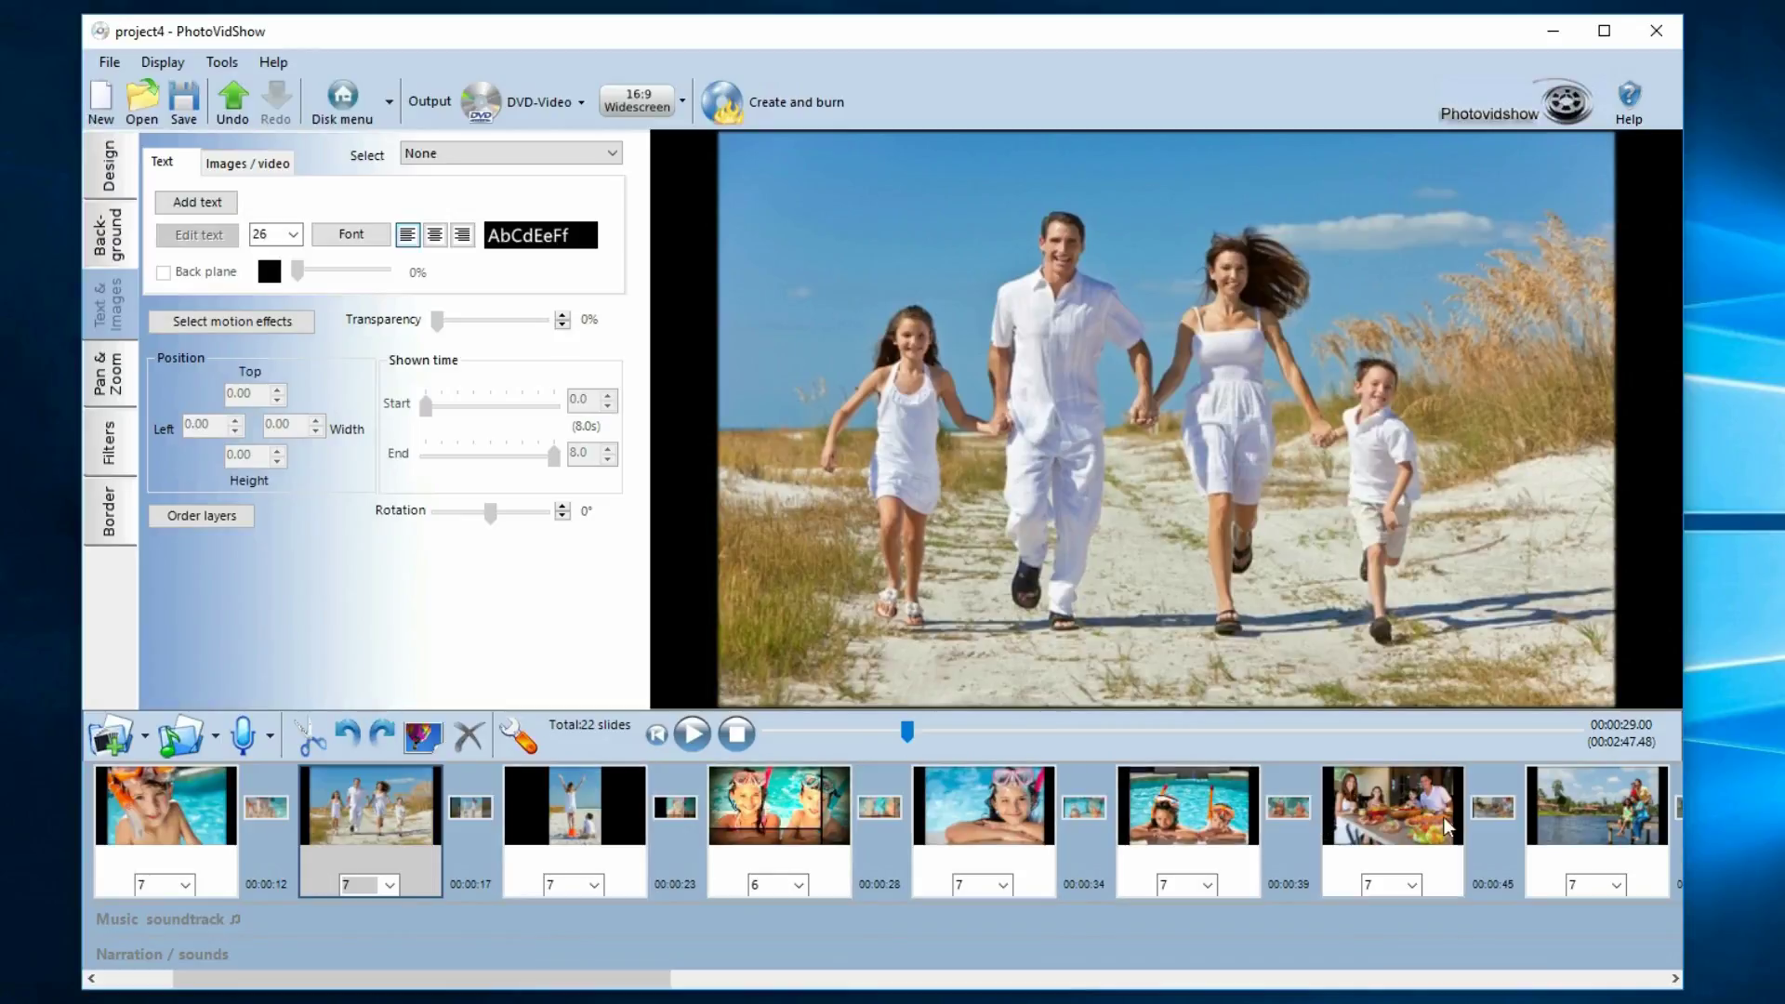
Open the saved project4.pds2 file from the Projects folder
left_click_drag(580, 976, 483, 978)
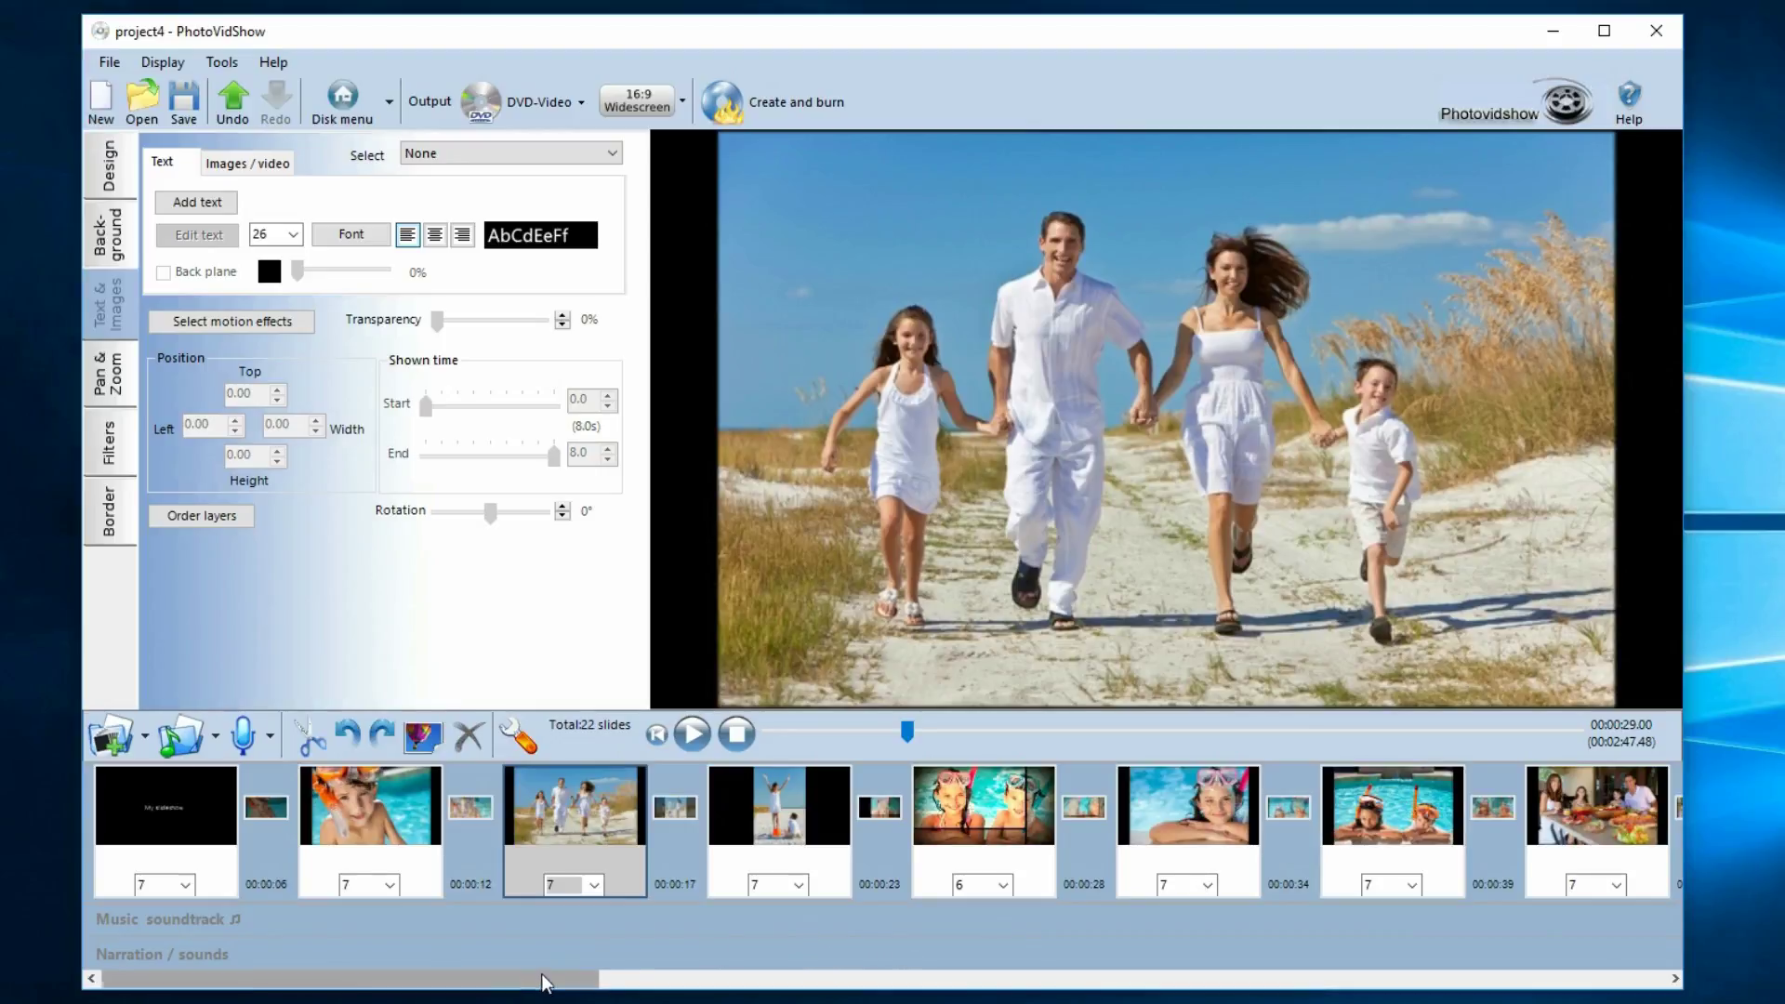
left_click_drag(545, 985, 901, 984)
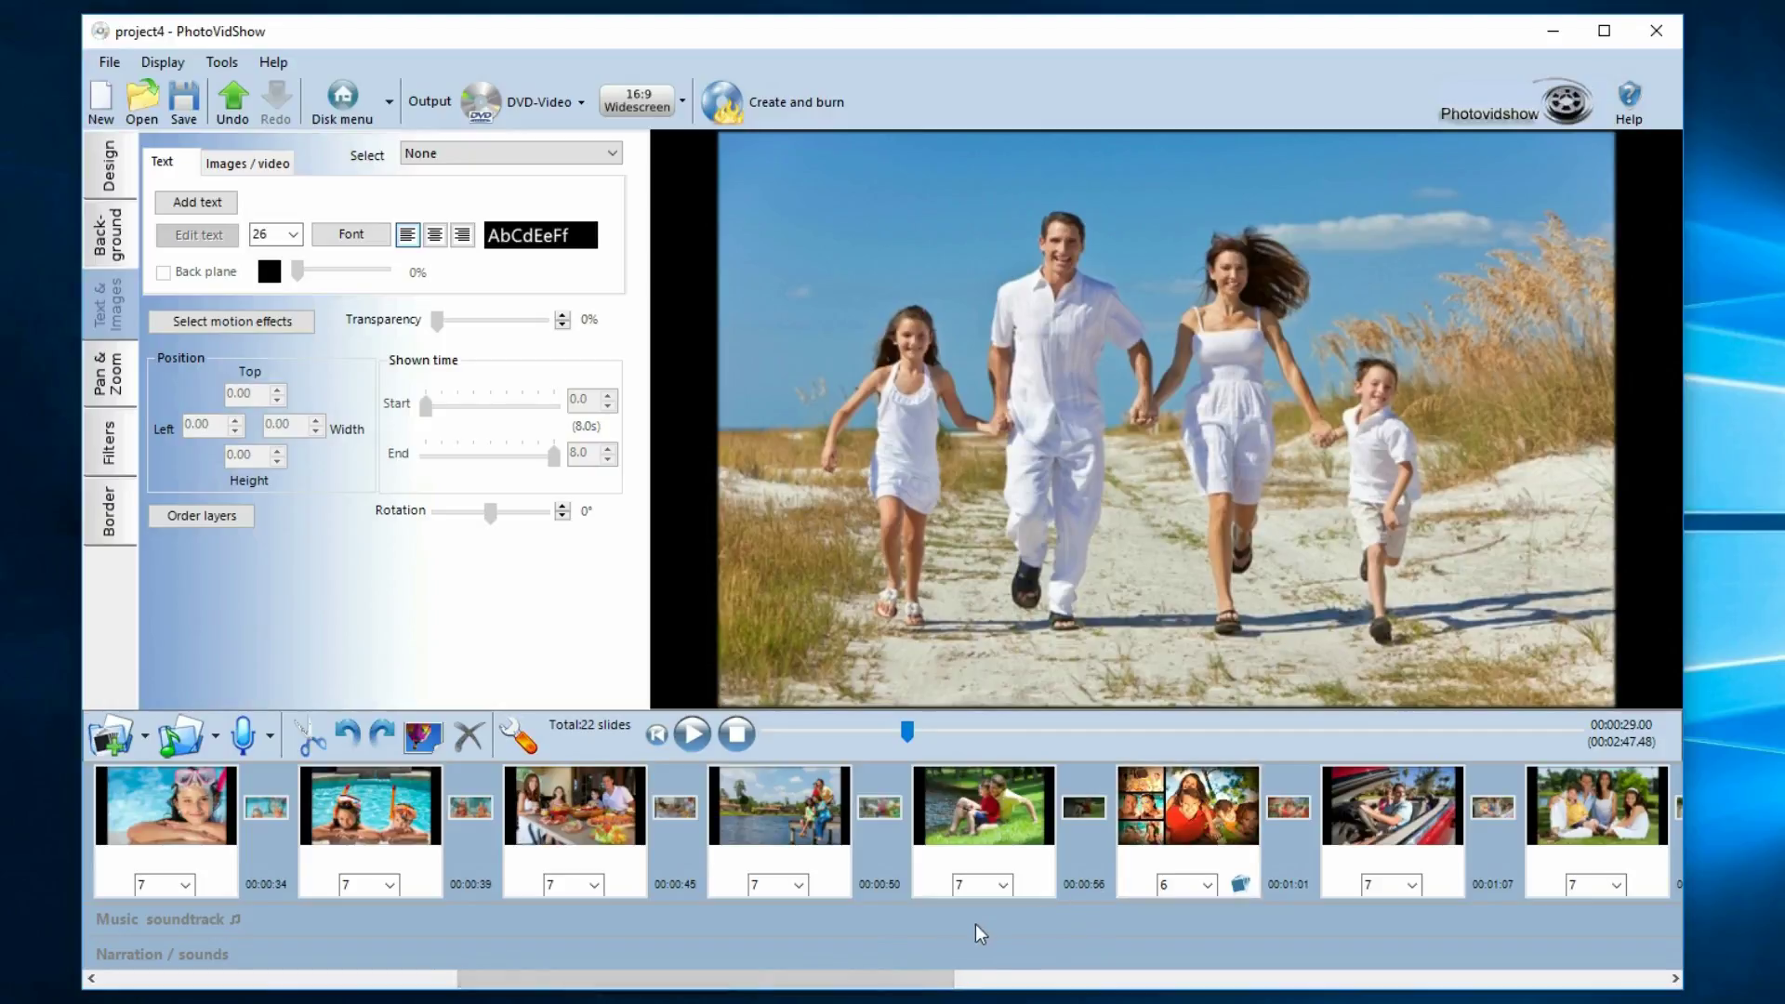
left_click_drag(928, 978, 758, 968)
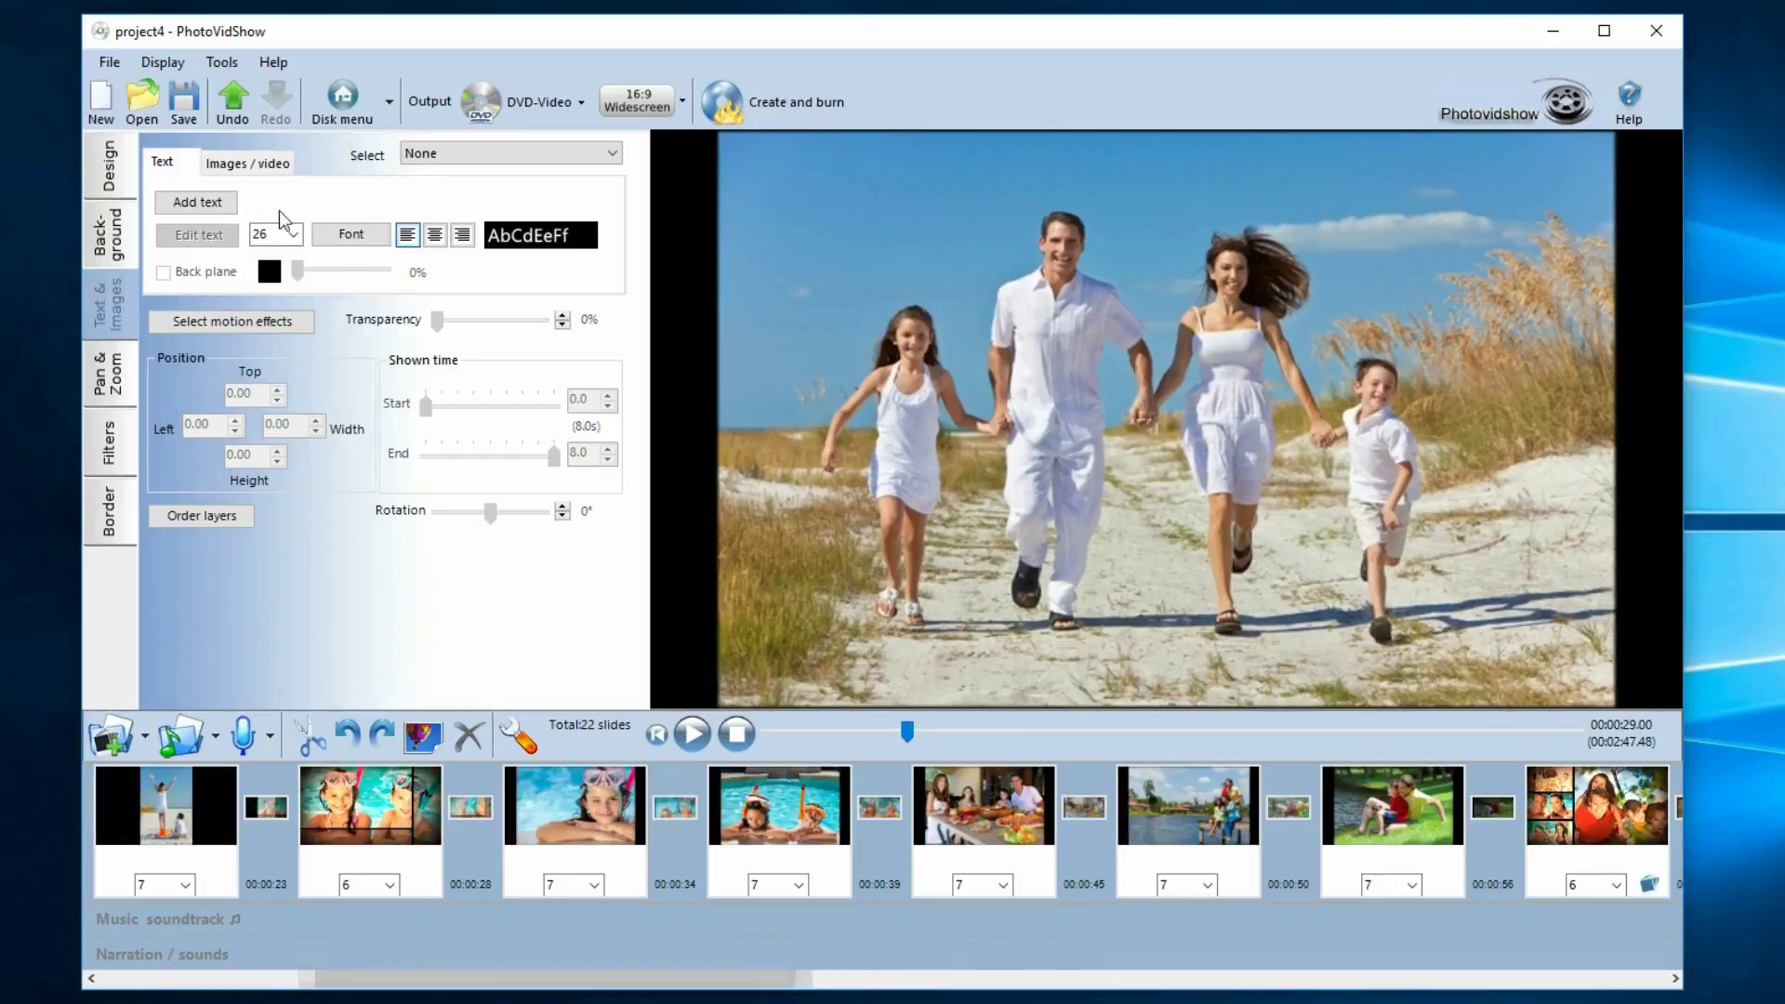
left_click(136, 95)
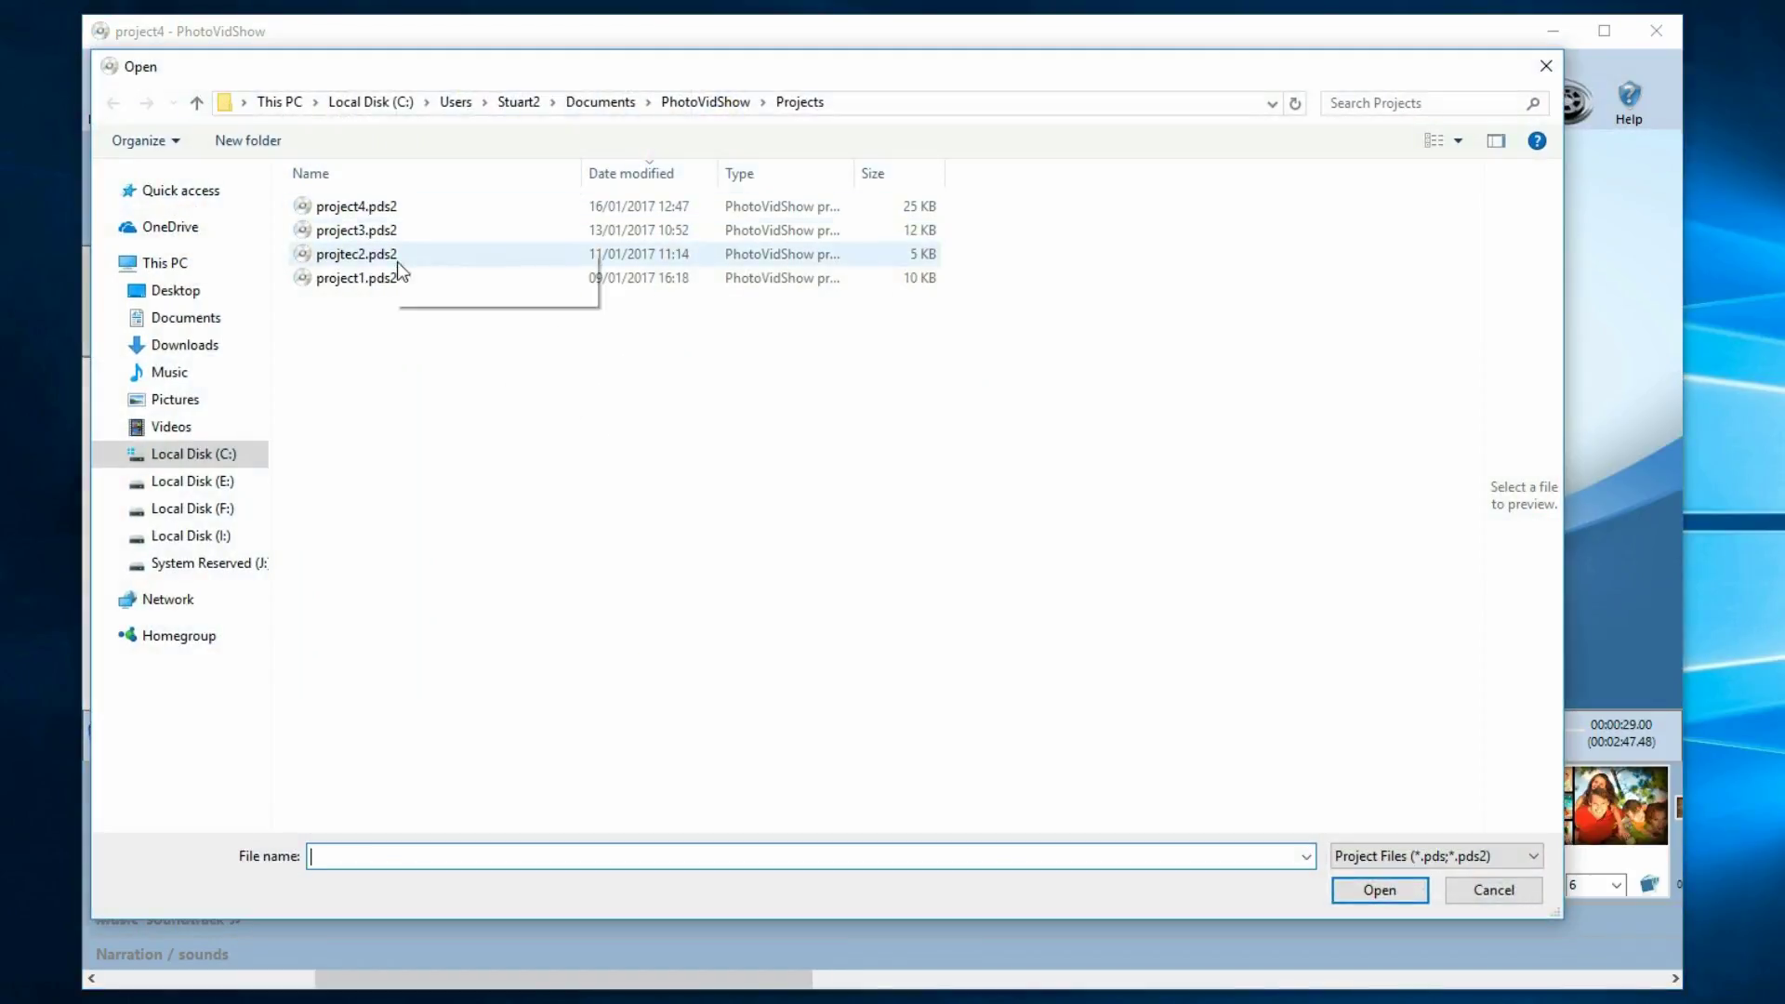
double_click(348, 206)
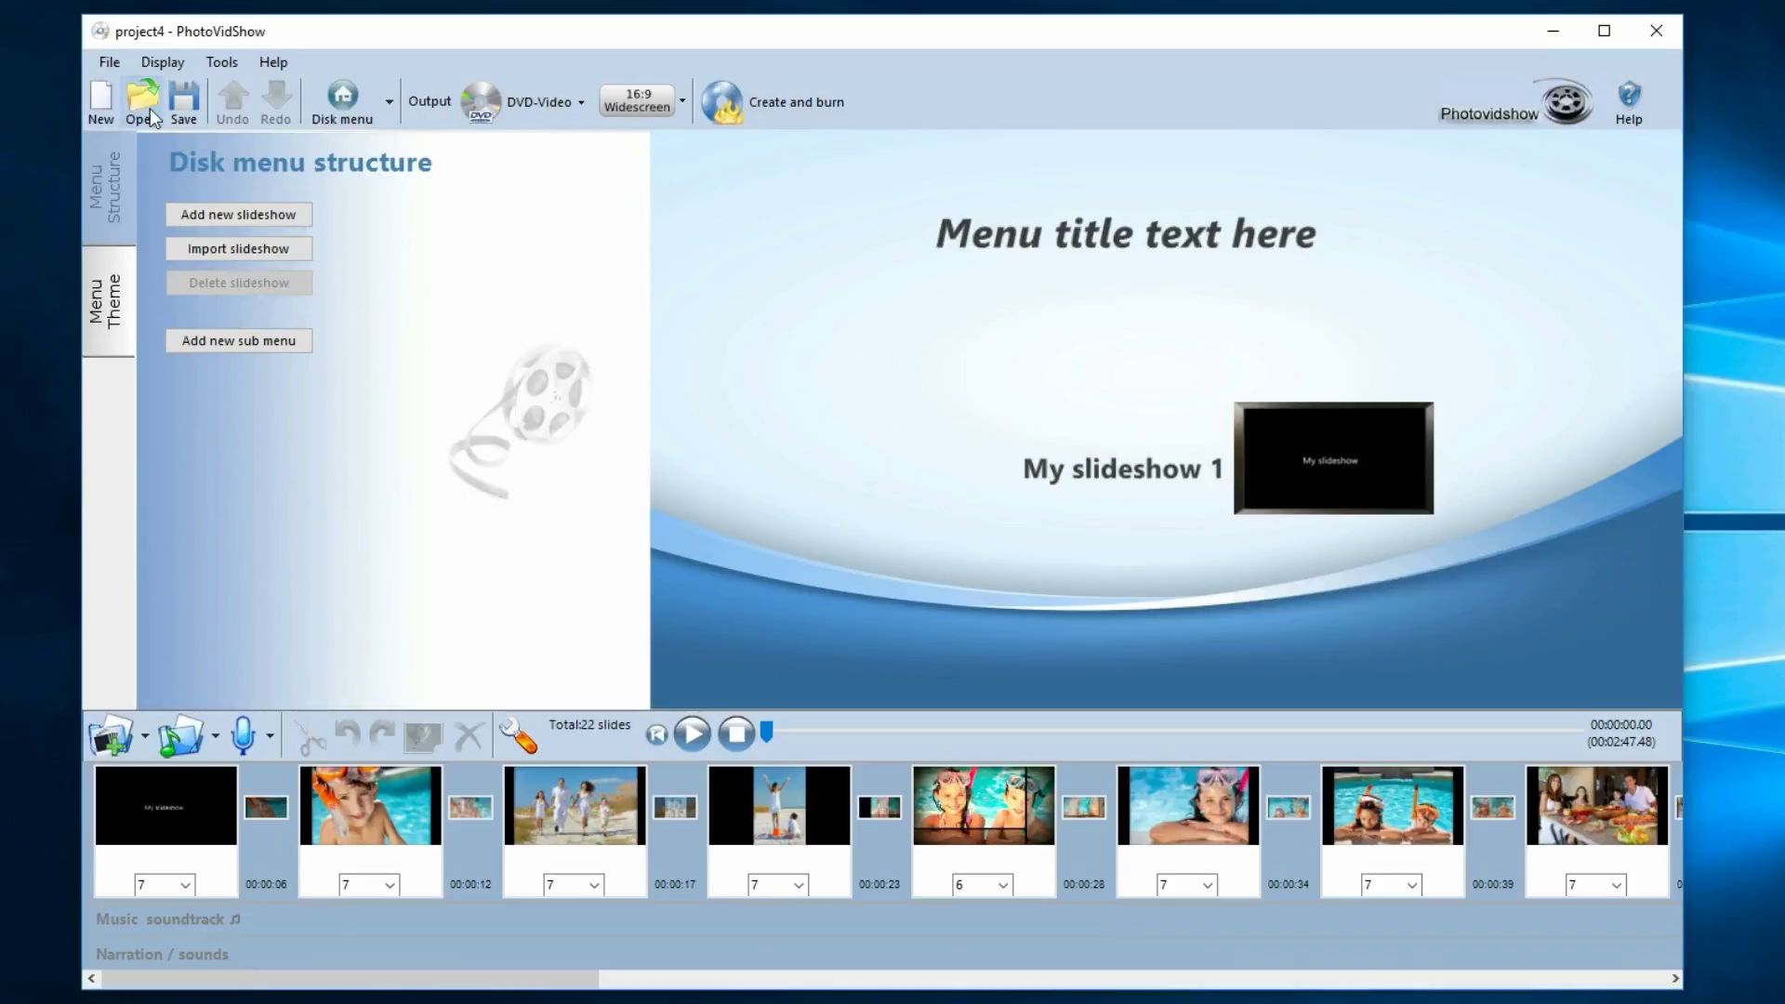
Set the default project type to DVD-Video and start a new empty project with that type
left_click(104, 97)
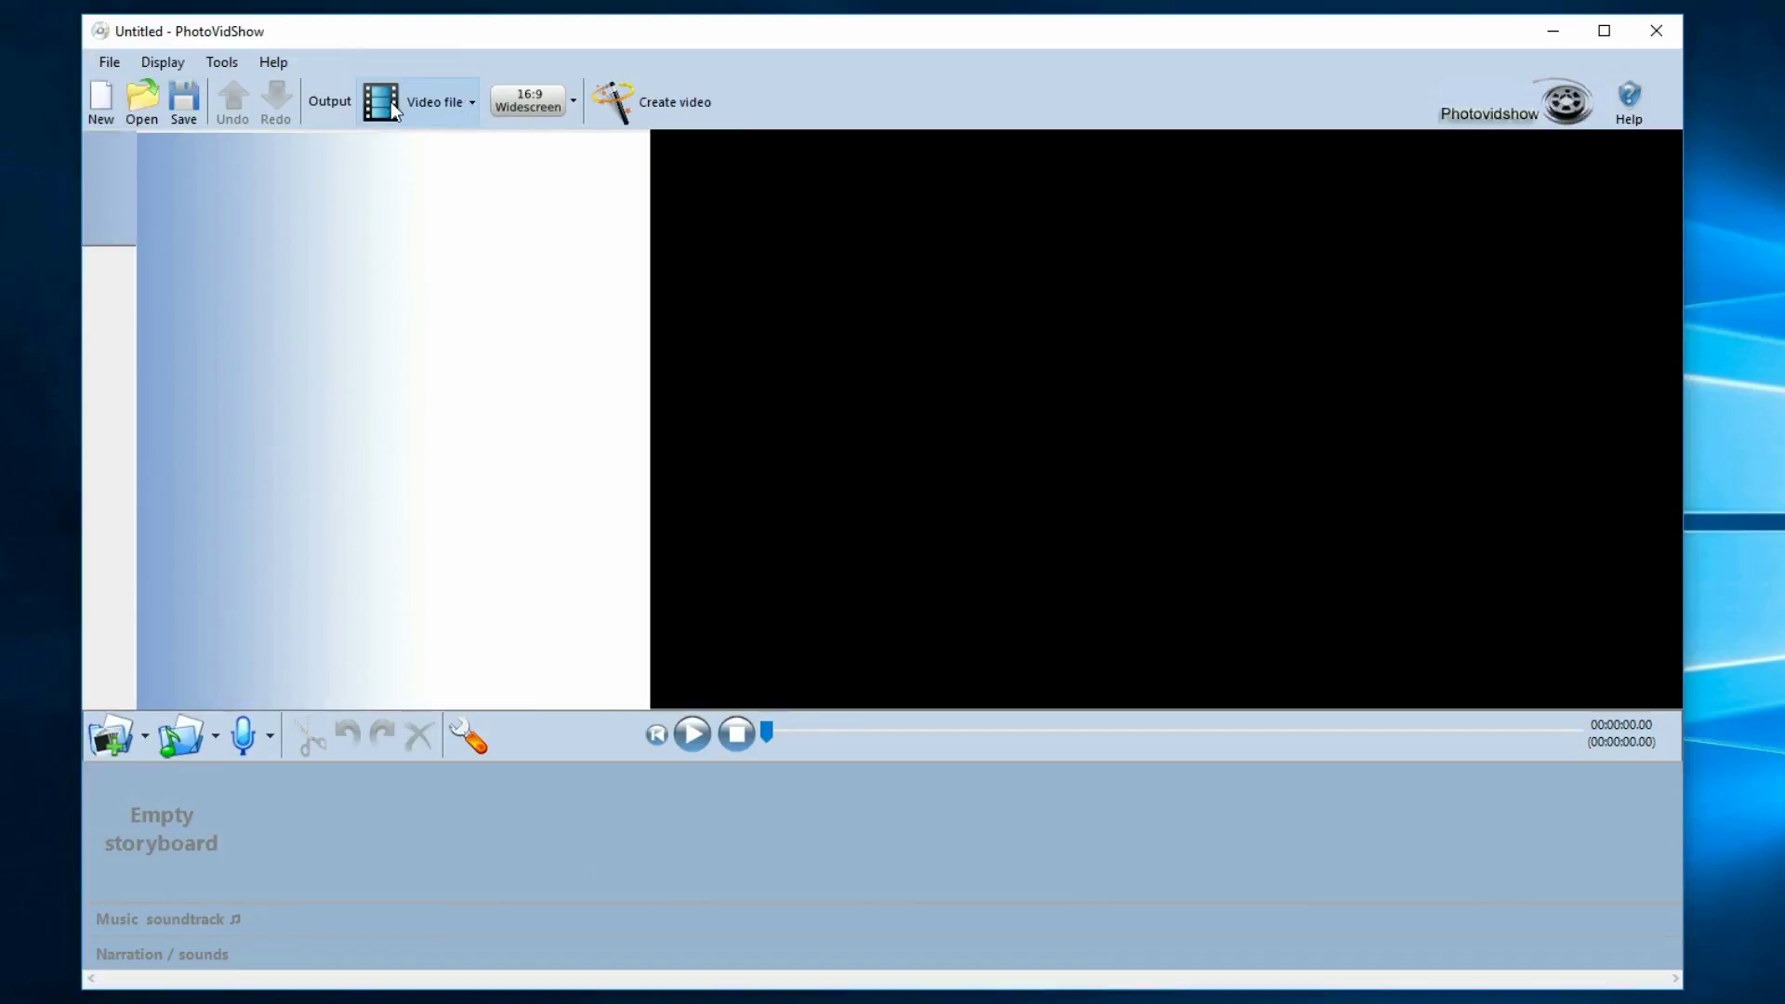
left_click(226, 61)
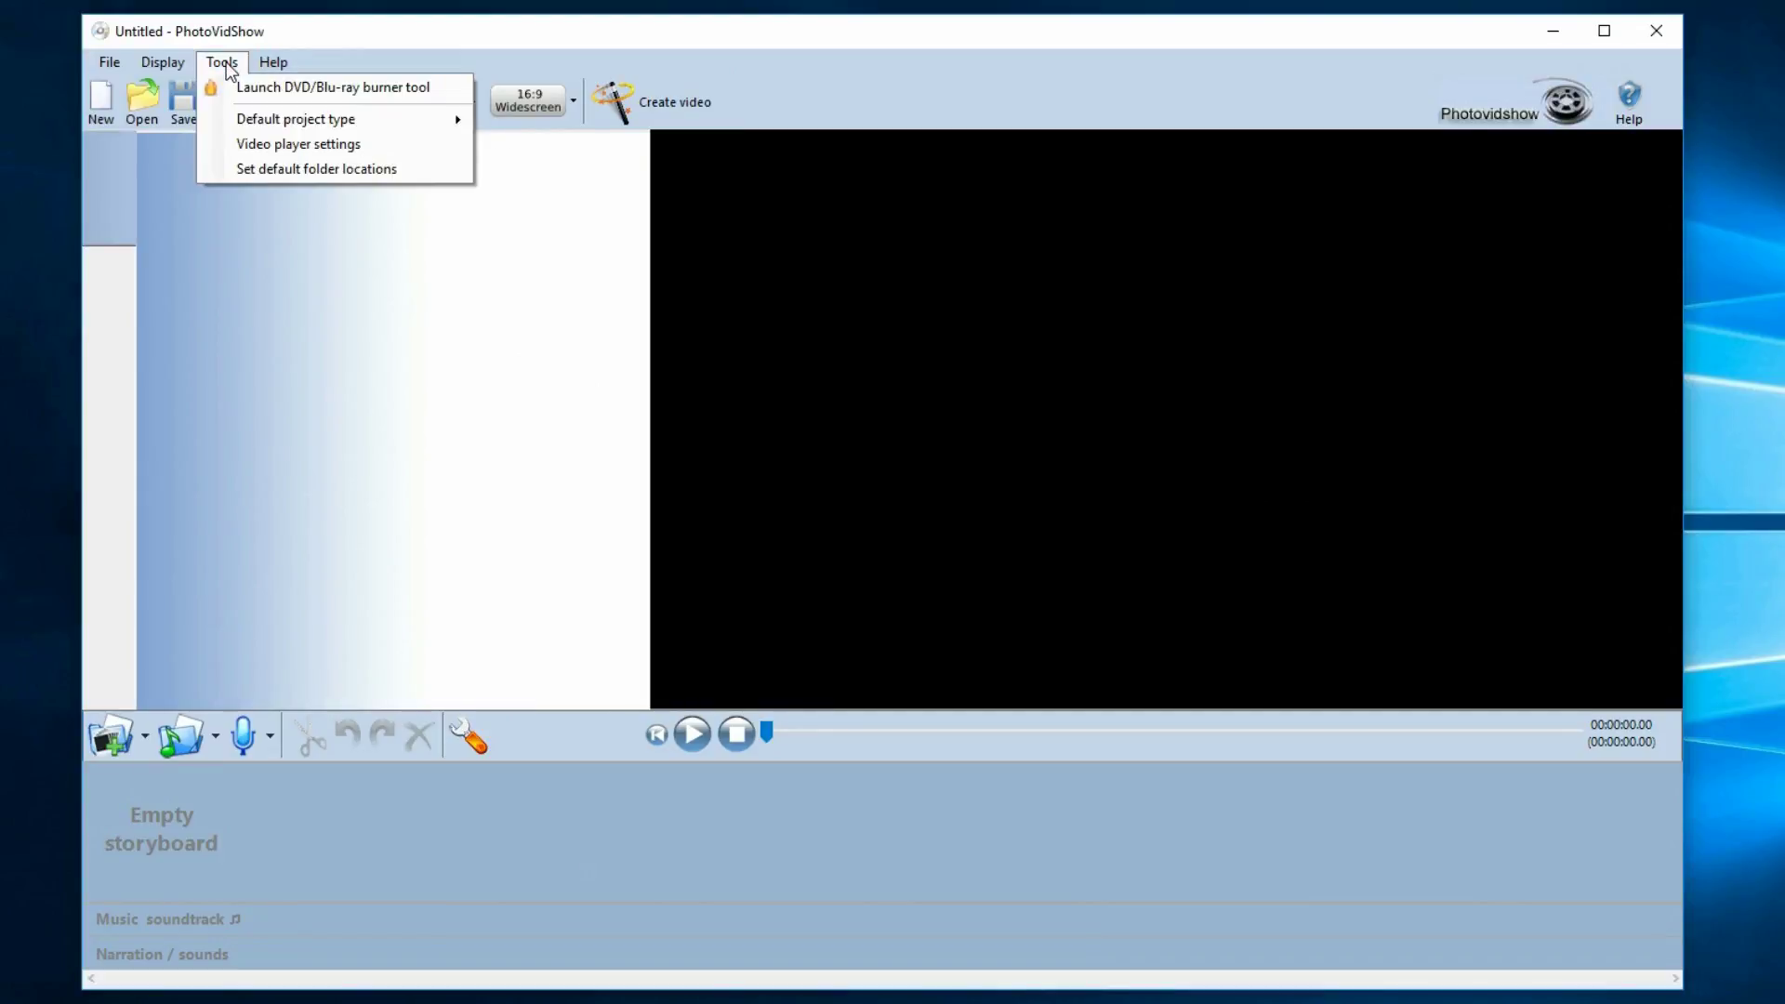
left_click(381, 50)
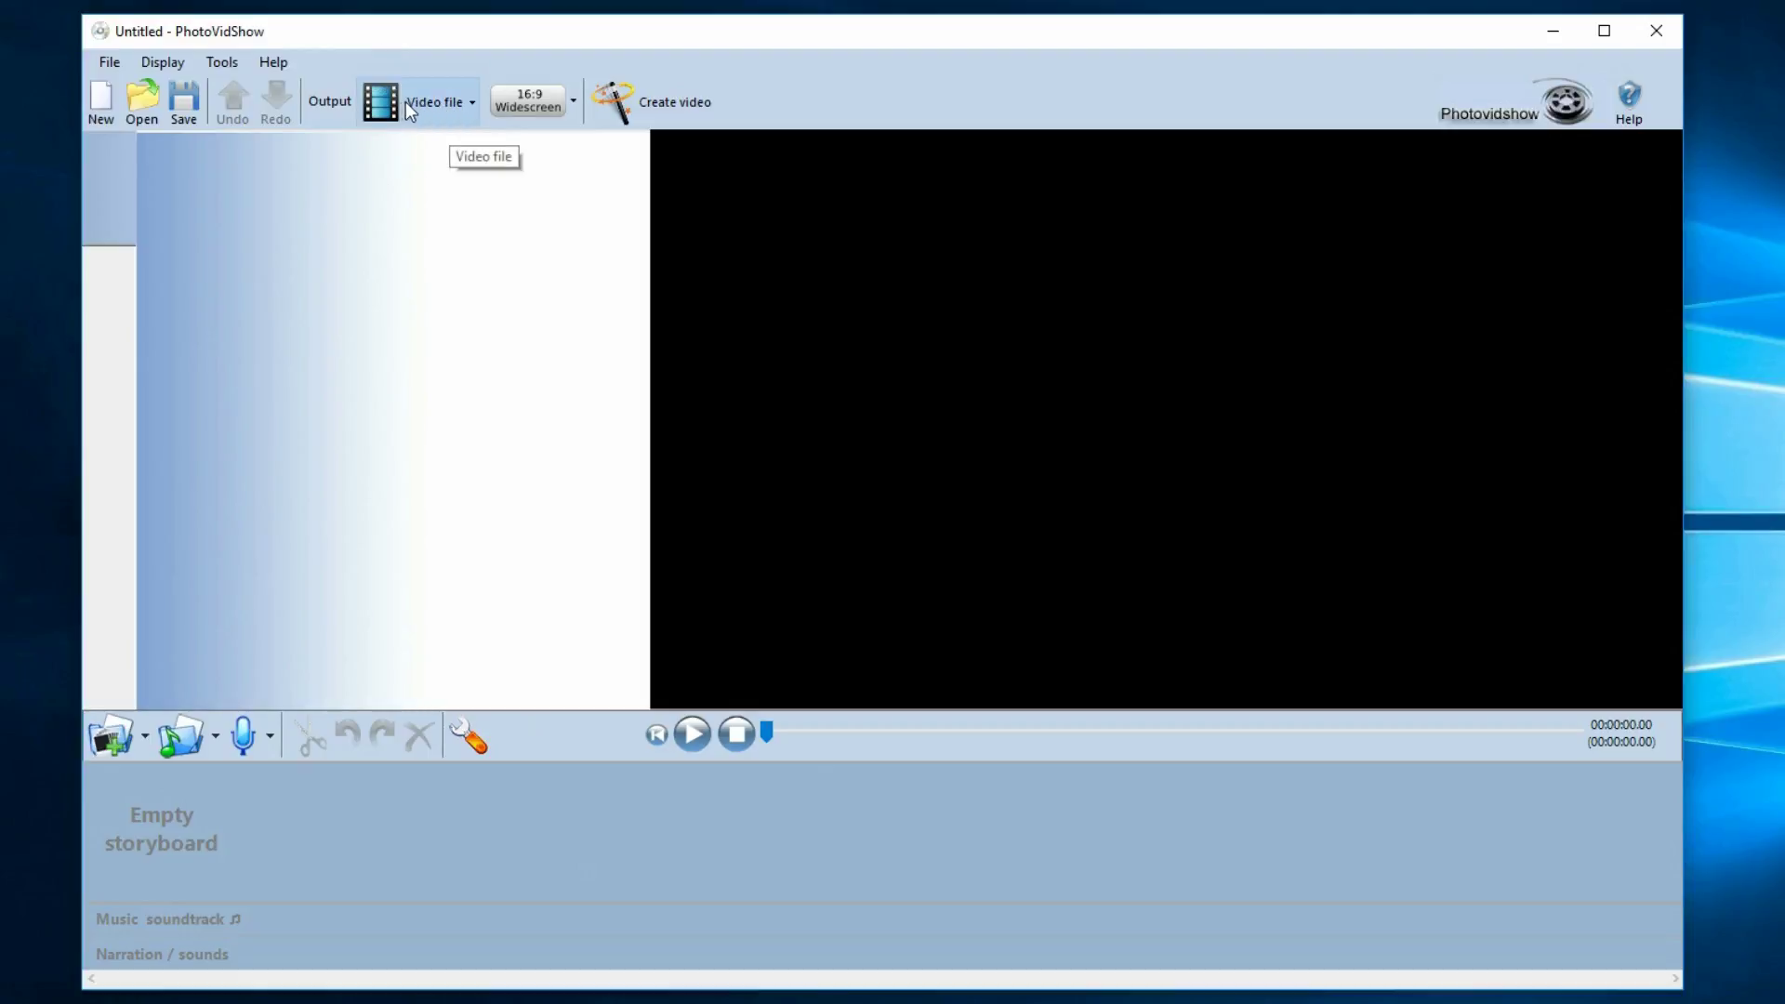
left_click(223, 63)
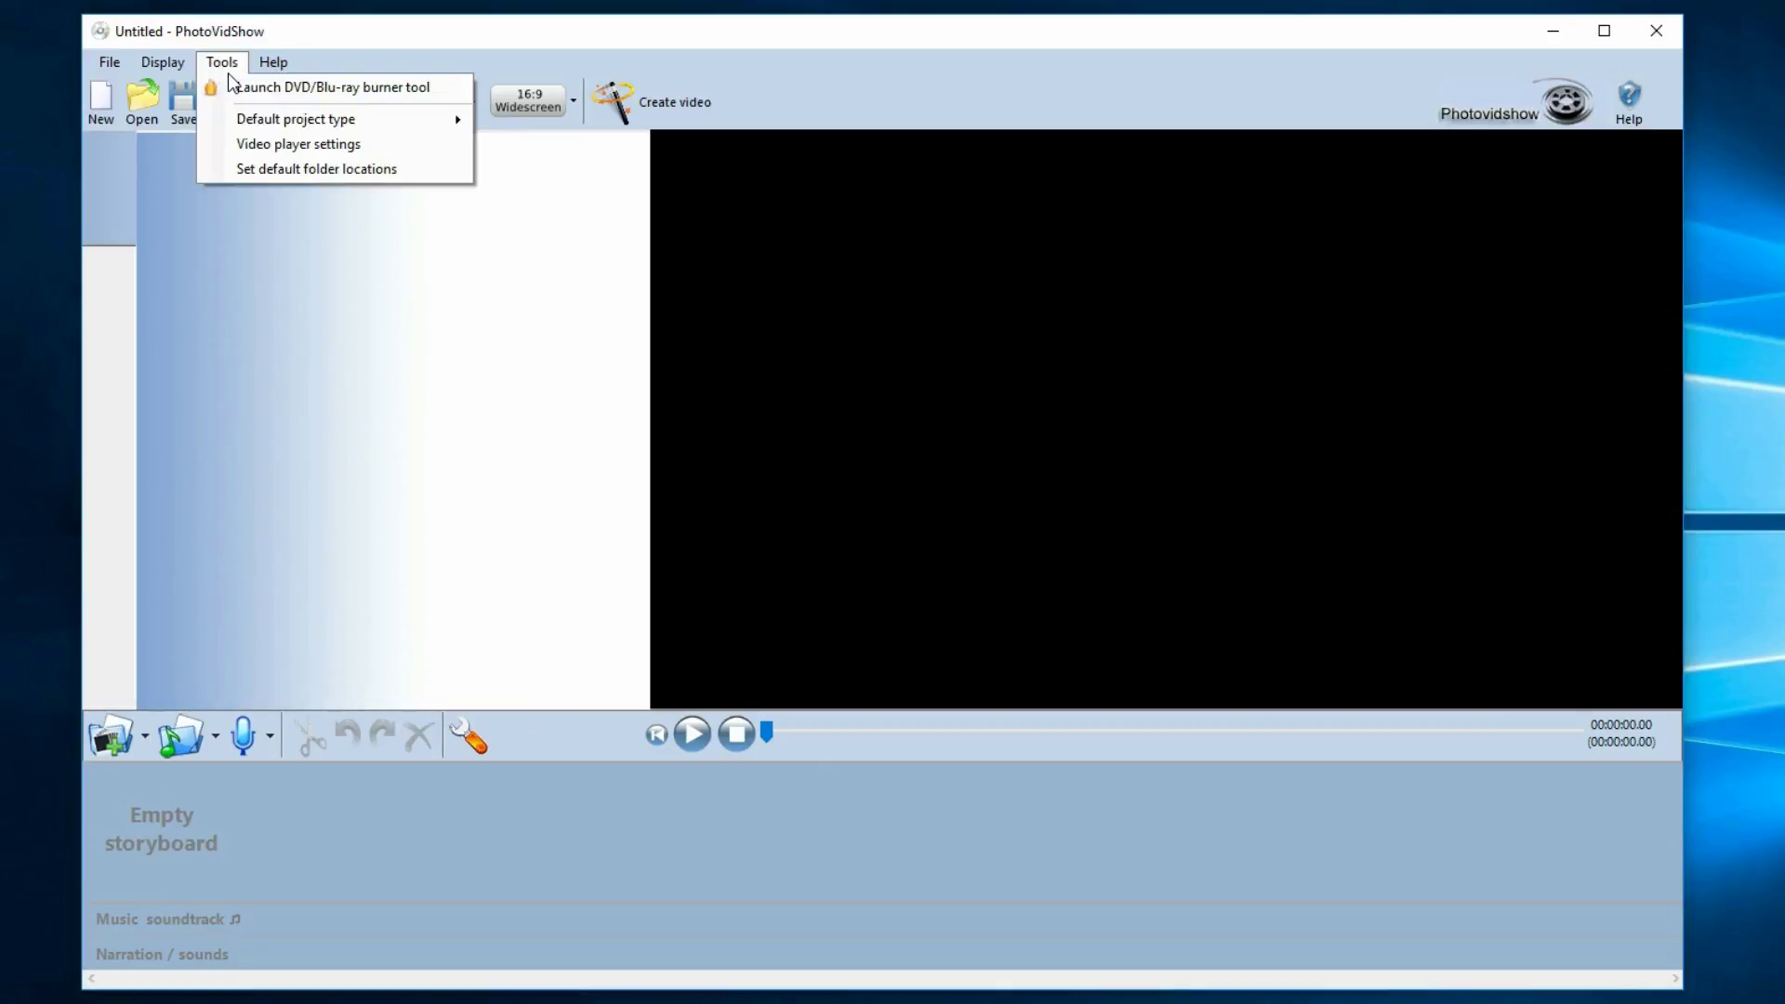
mouse_move(251, 119)
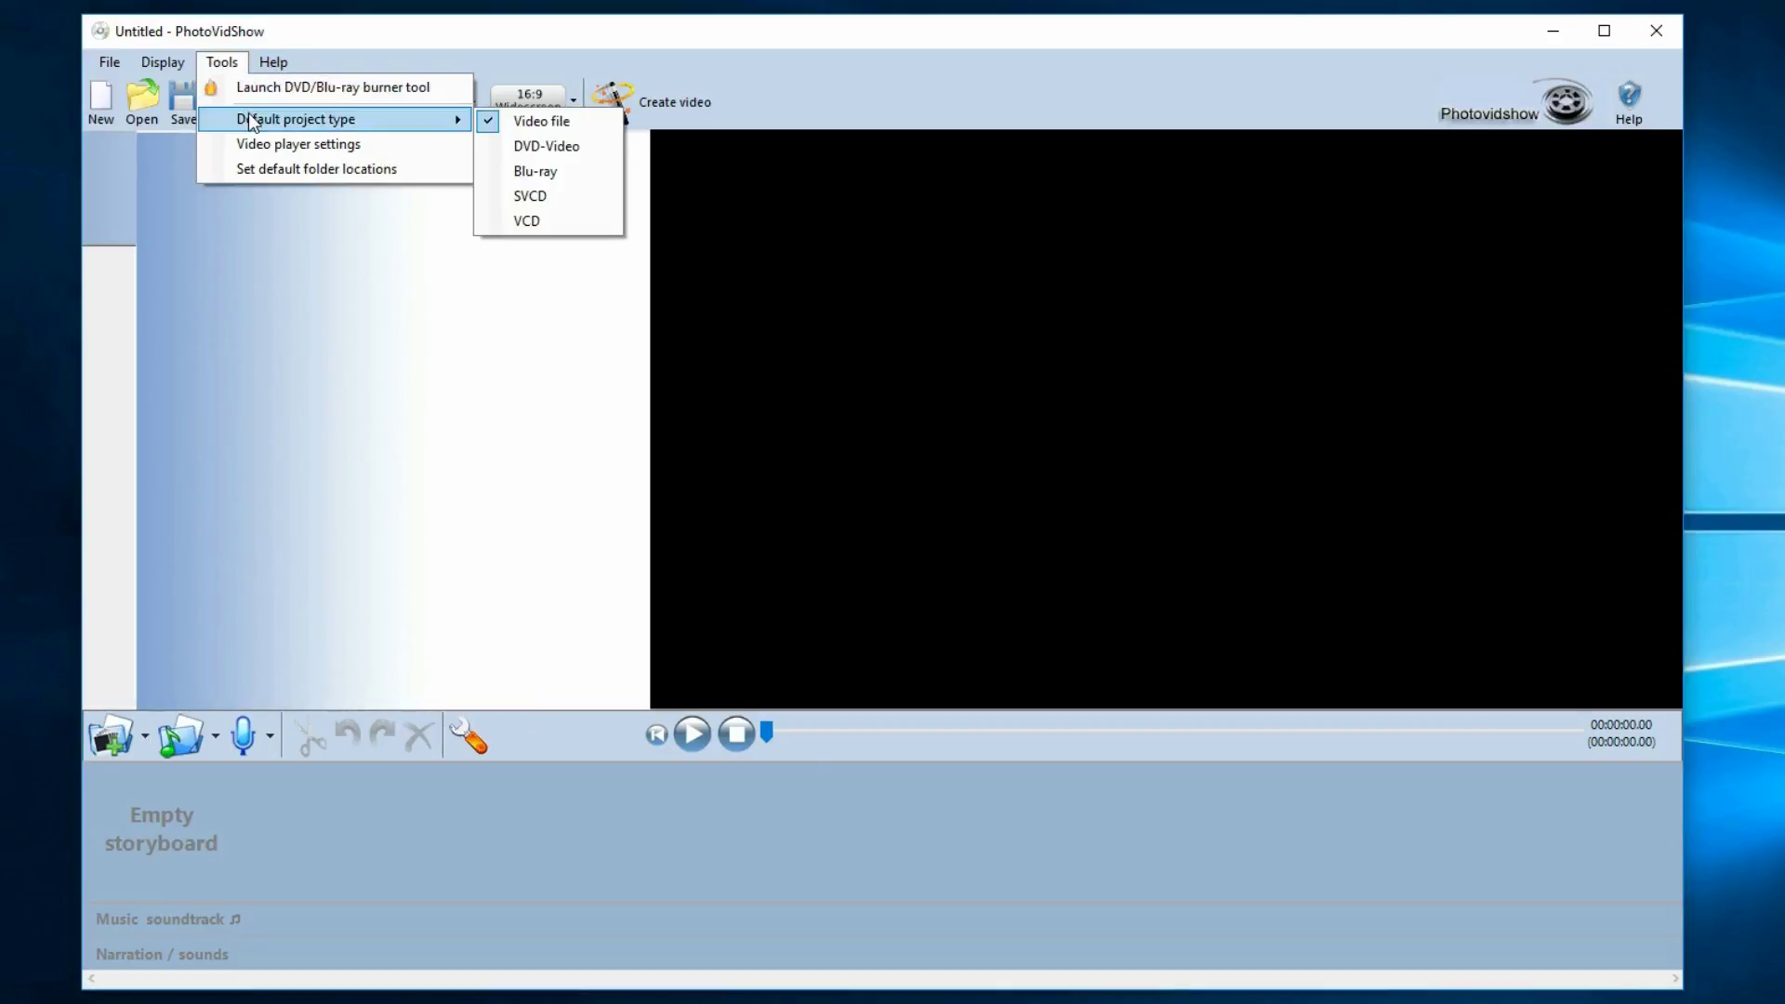
left_click(567, 151)
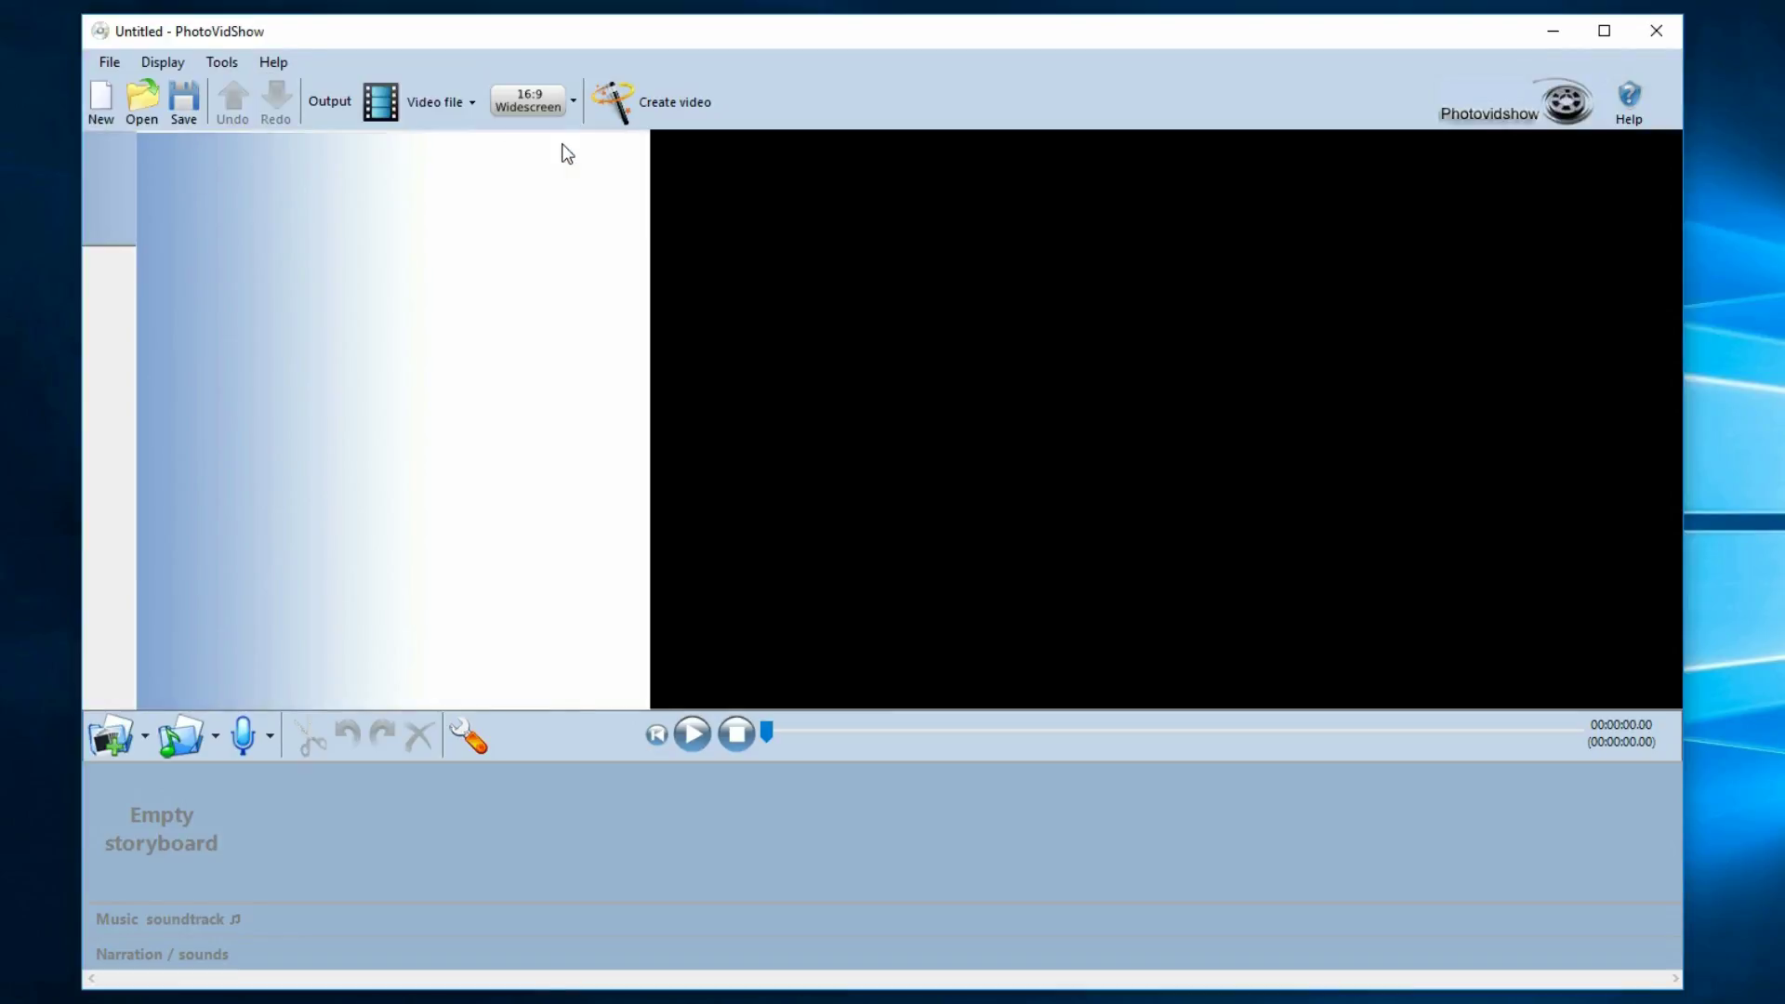
left_click(106, 103)
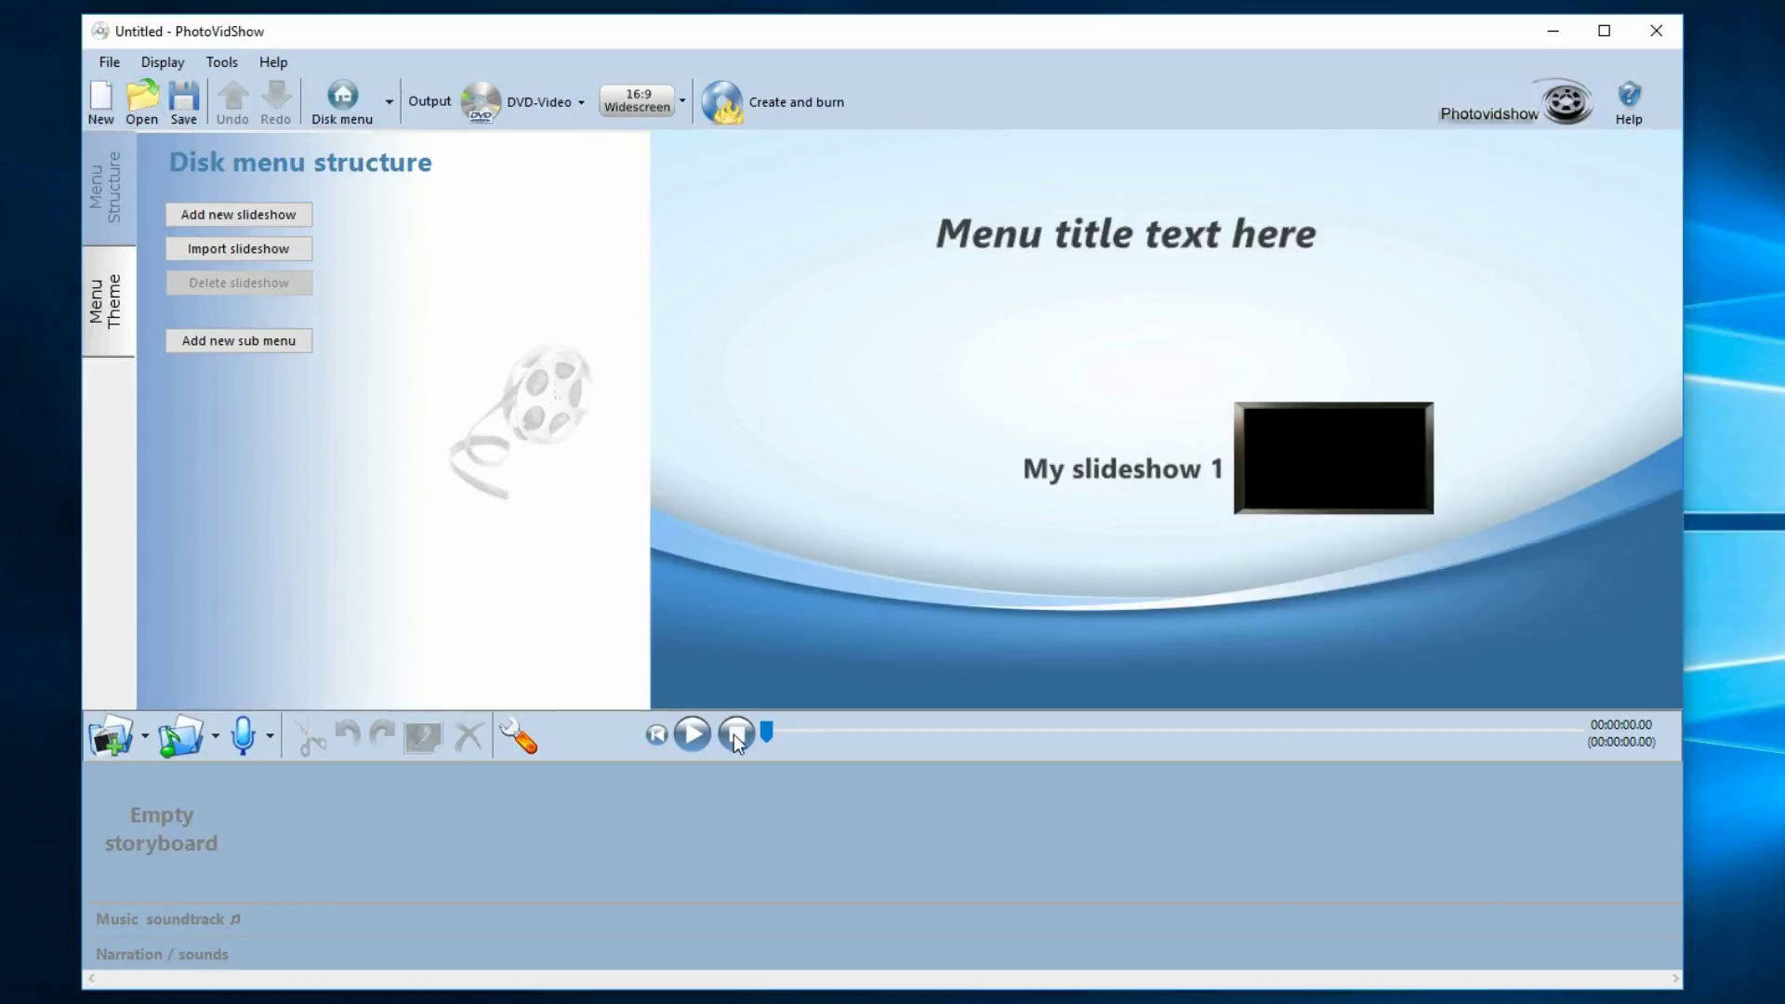
Reopen project4.pds2 to replace the empty project
left_click(149, 102)
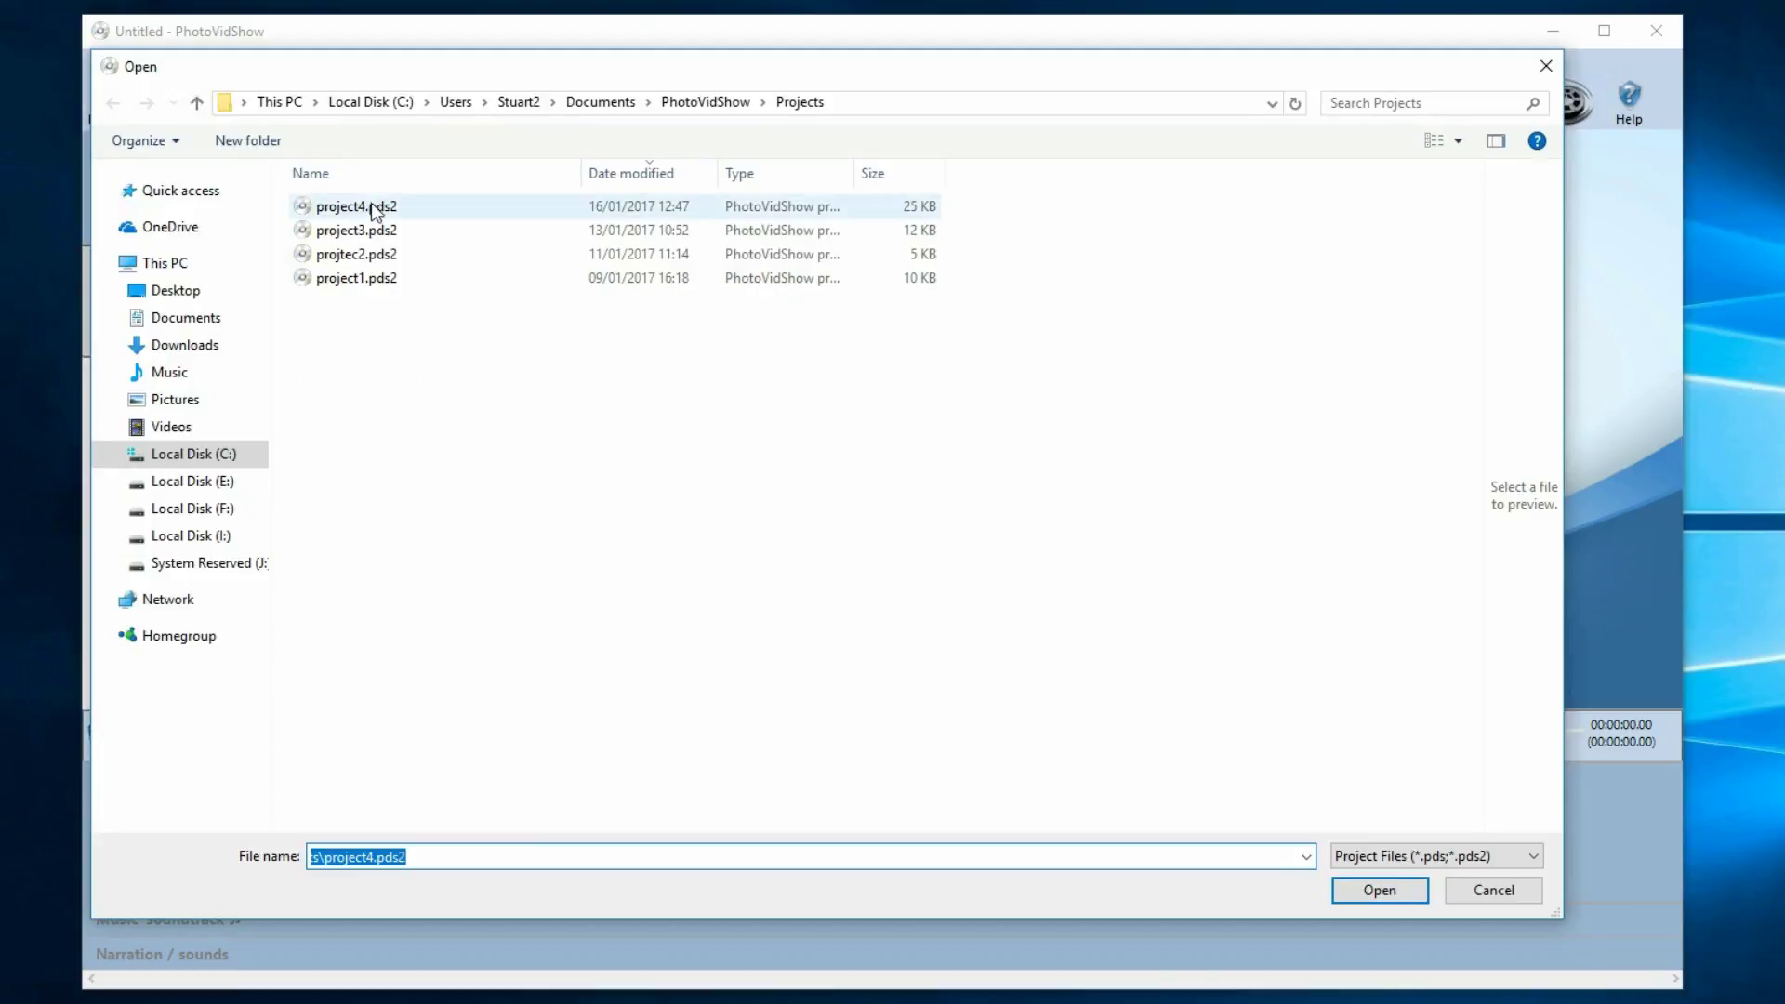
left_click(376, 212)
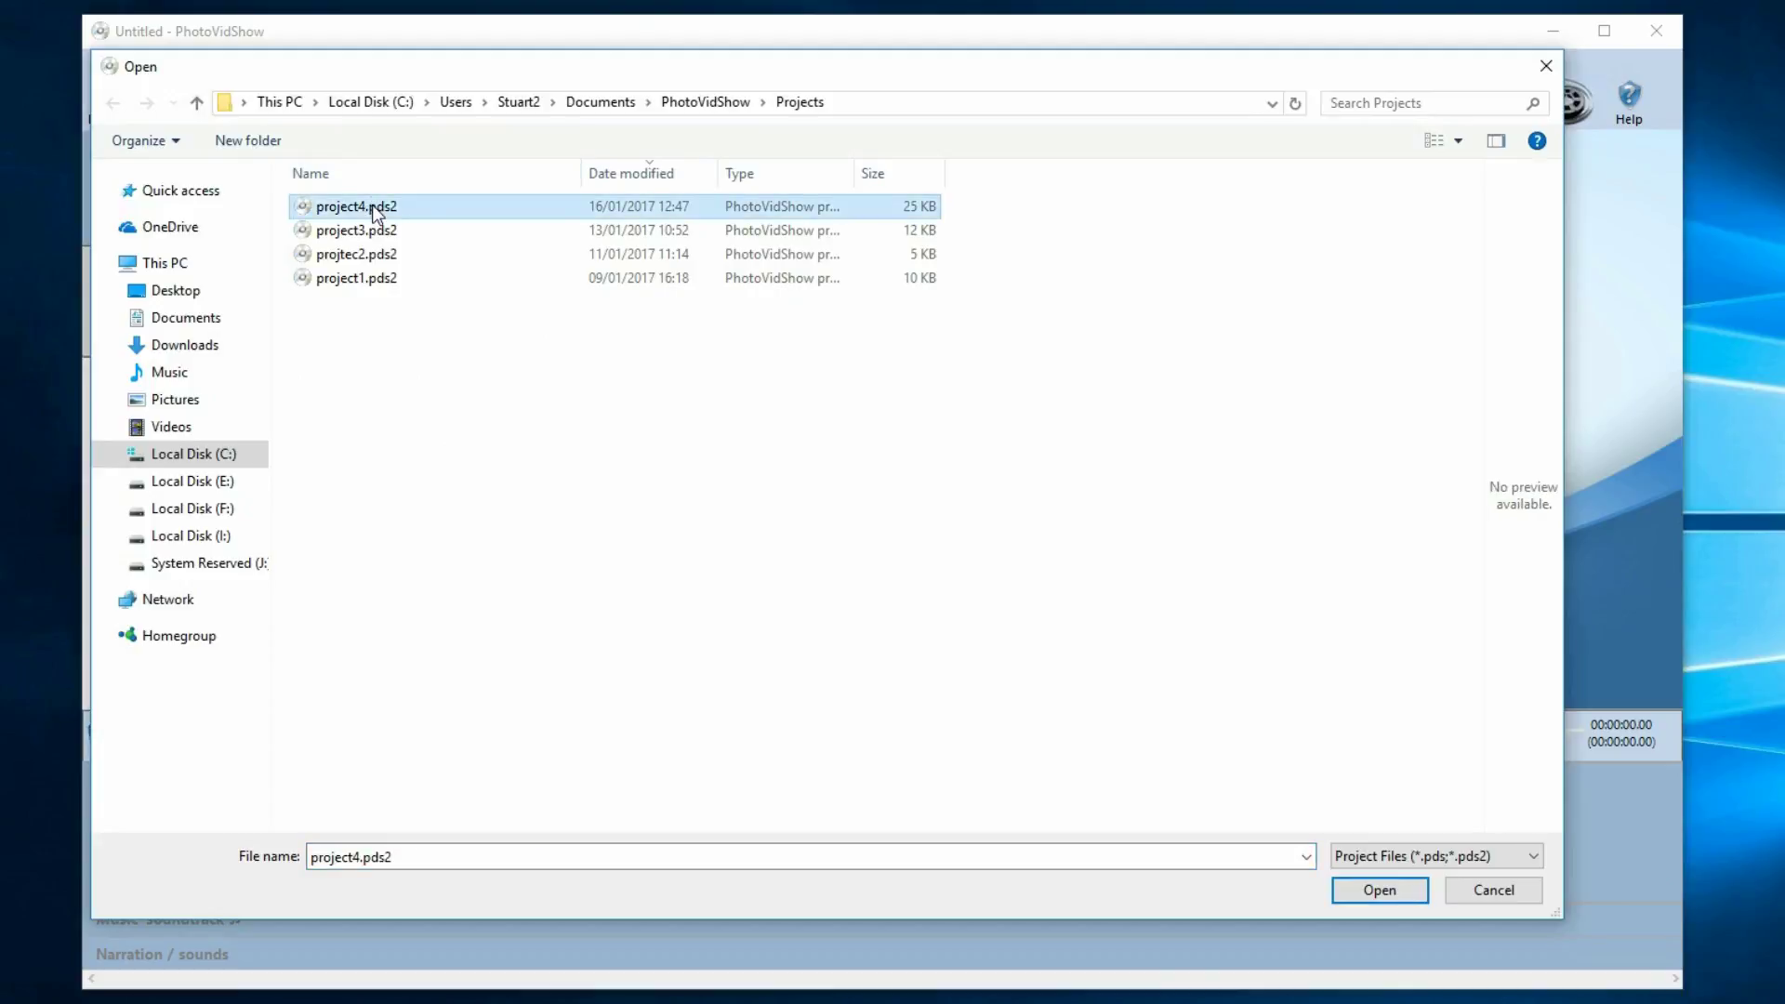
left_click(377, 212)
key("Return")
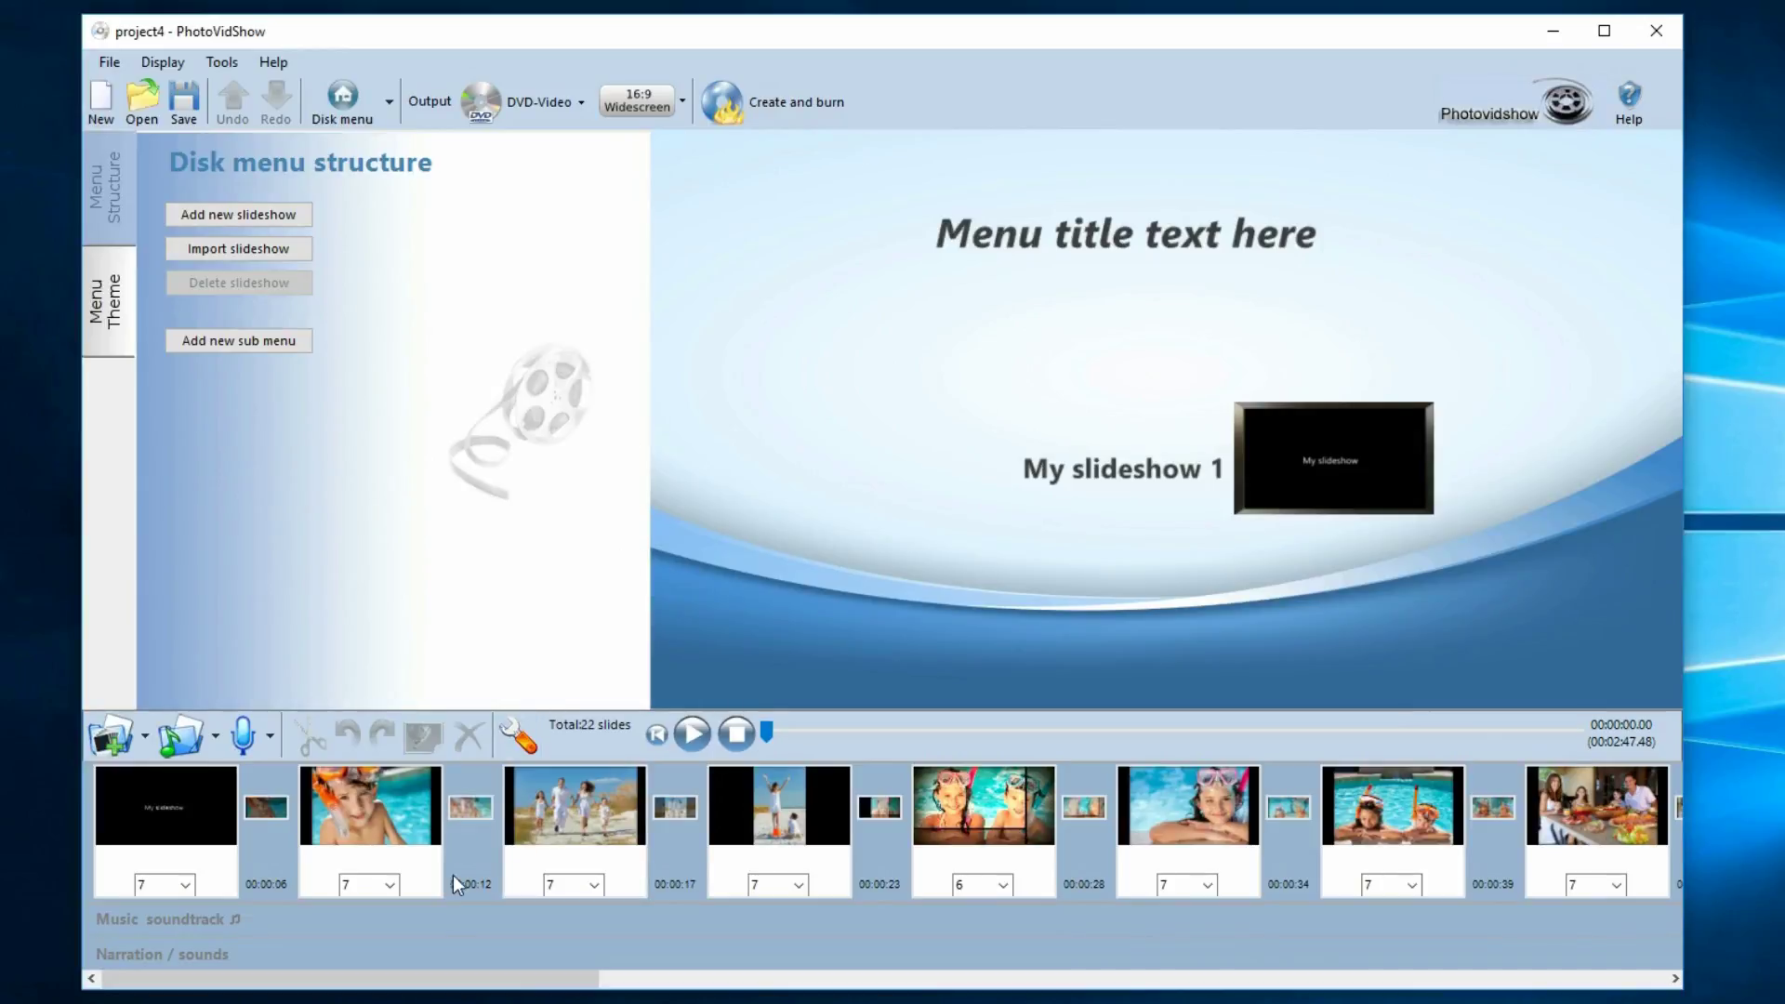
Review the storyboard, select the montage slide of the two snorkelling children, and save the project
left_click_drag(444, 980, 1428, 936)
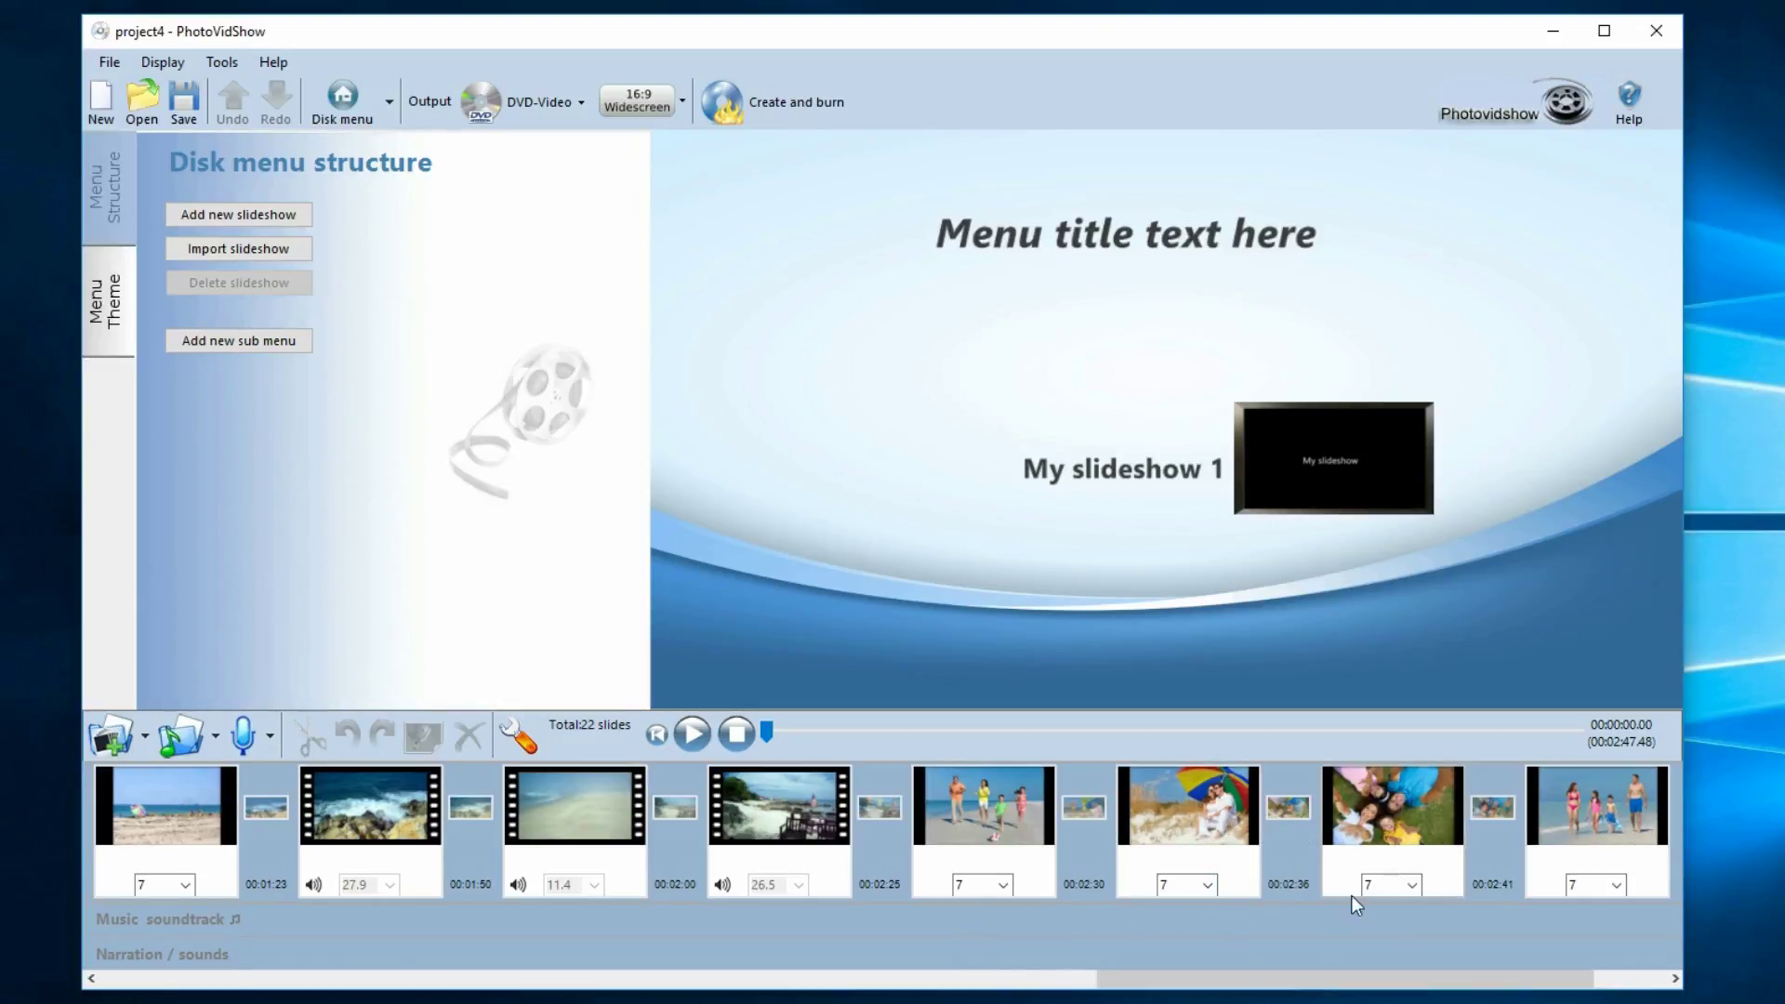
left_click_drag(1263, 976, 186, 990)
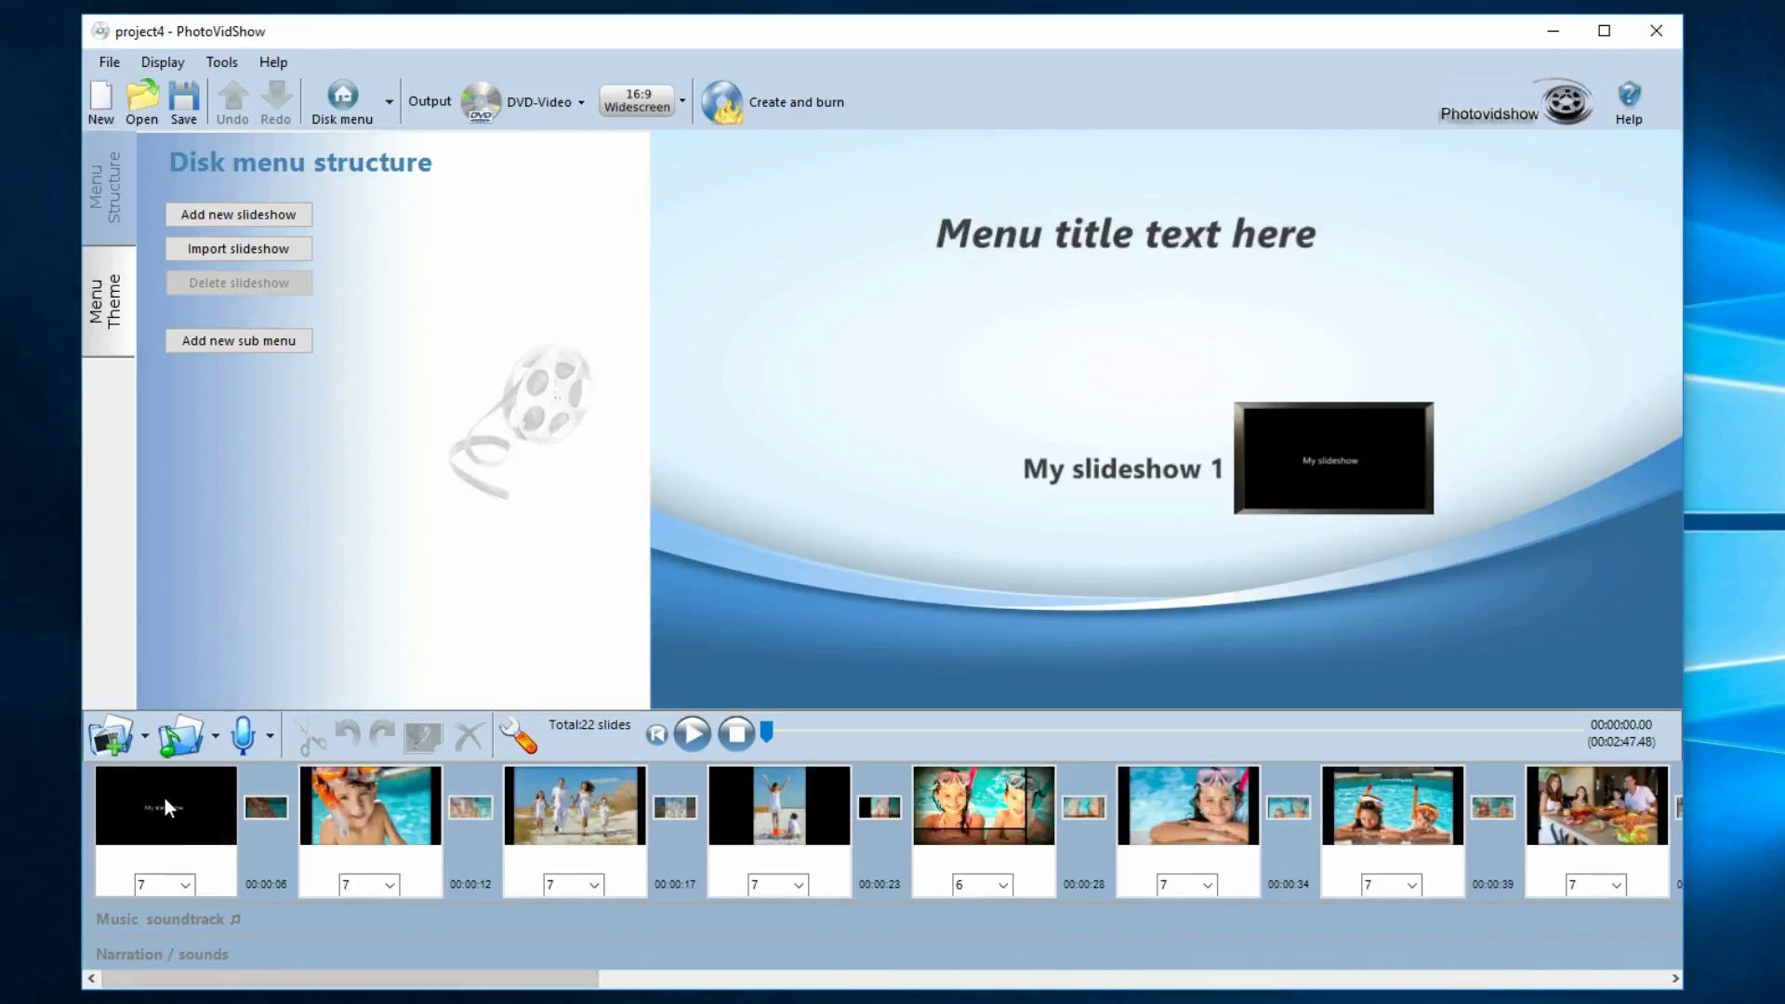
left_click(963, 830)
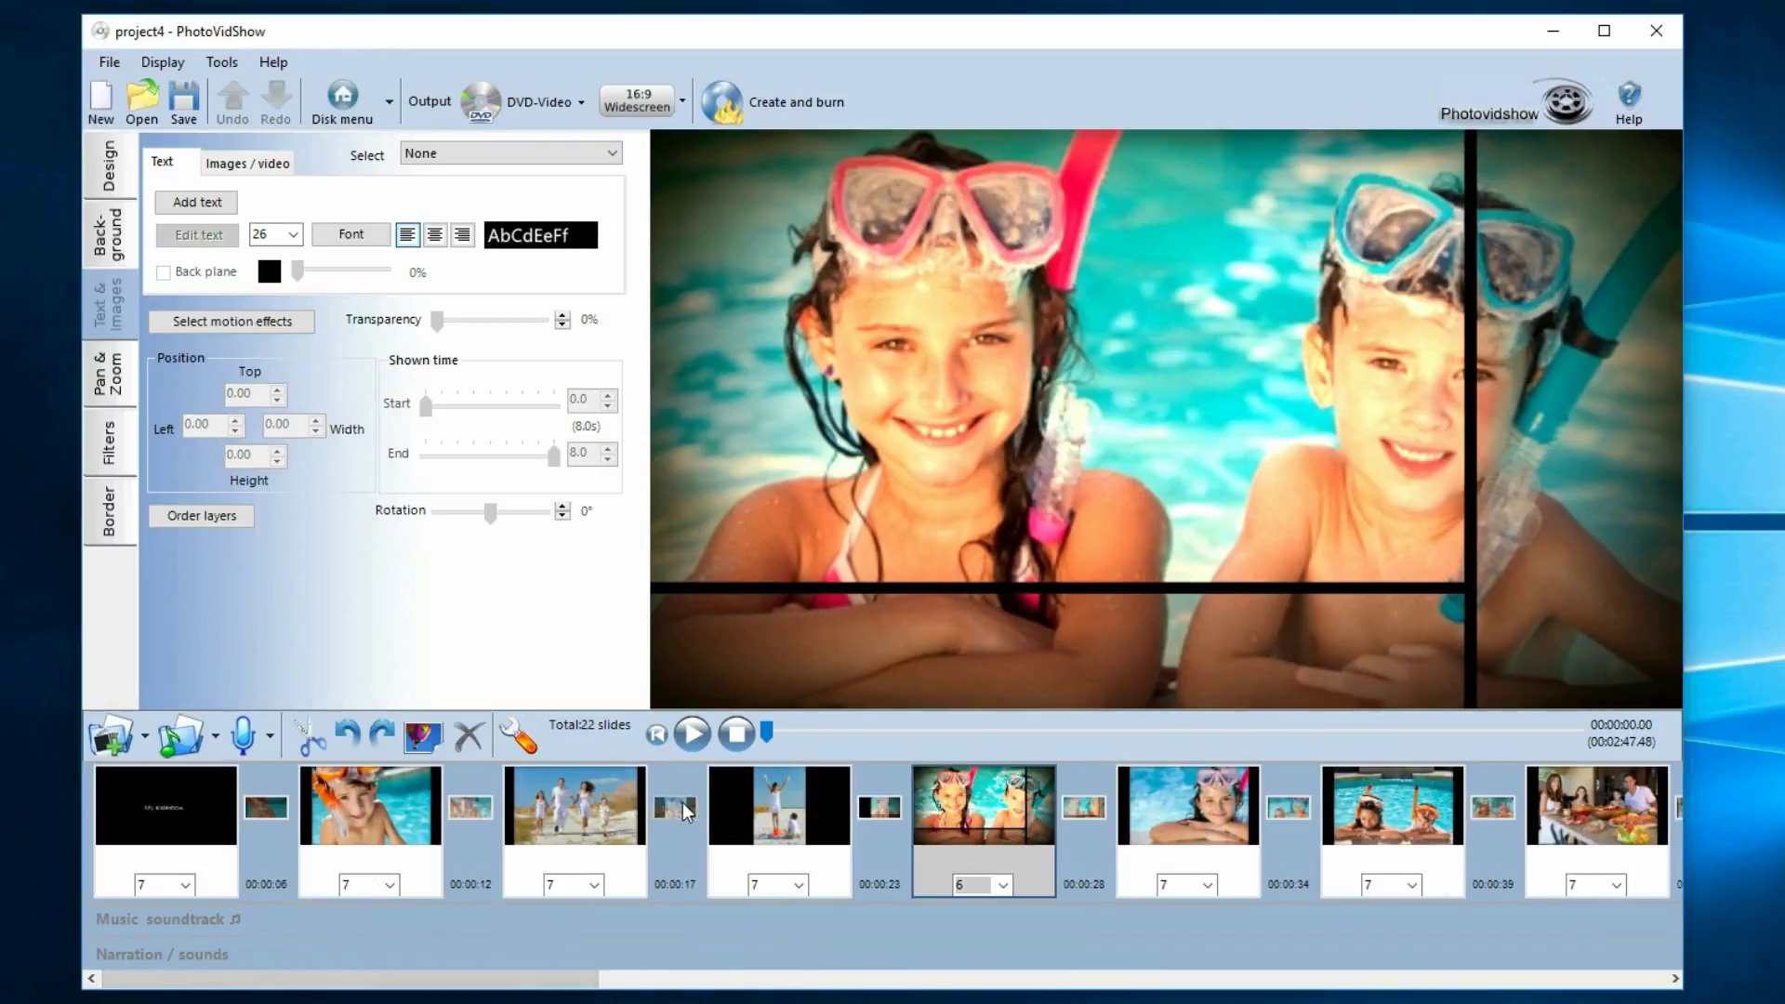
left_click(178, 93)
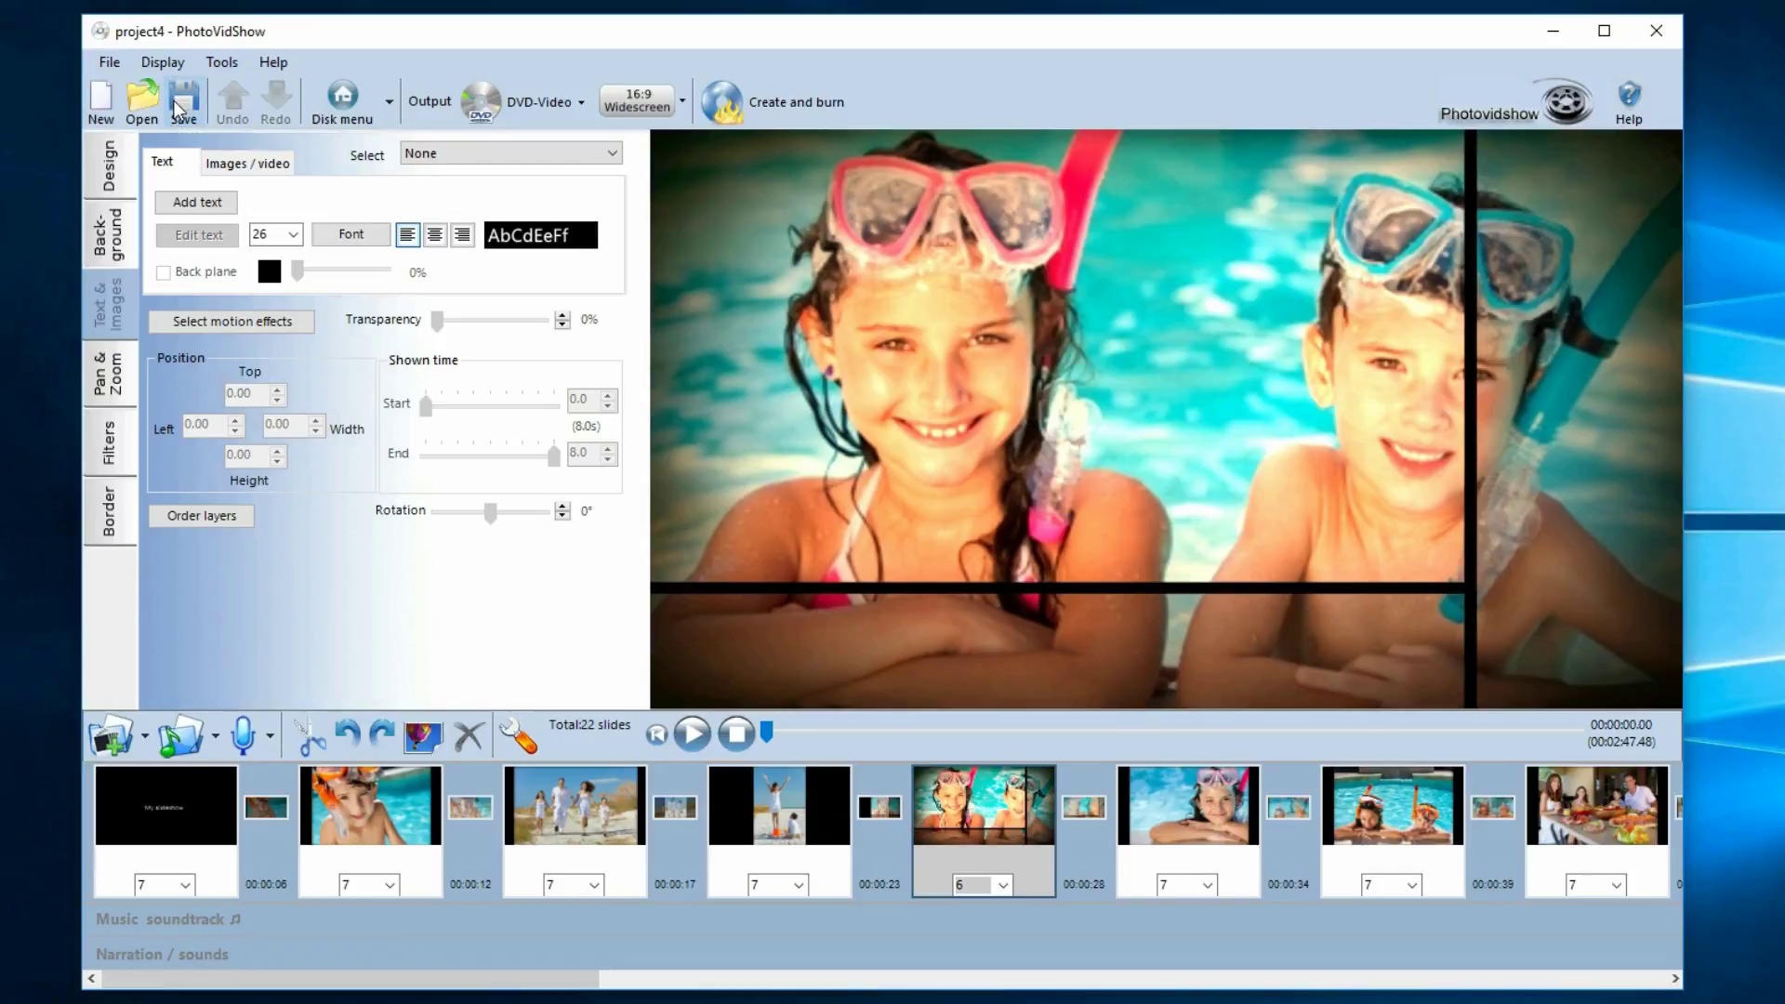